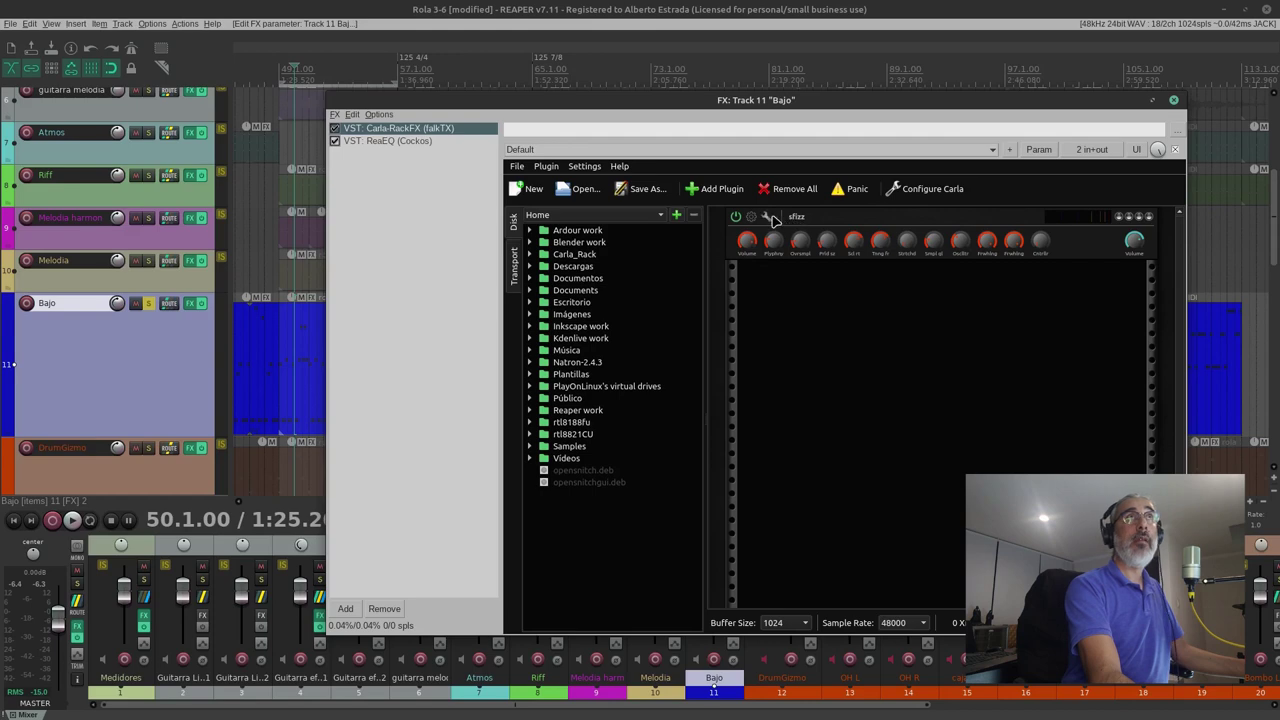
Open the sfizz instrument's interface from the Carla rack and audition a few low notes on its keyboard.
left_click(765, 217)
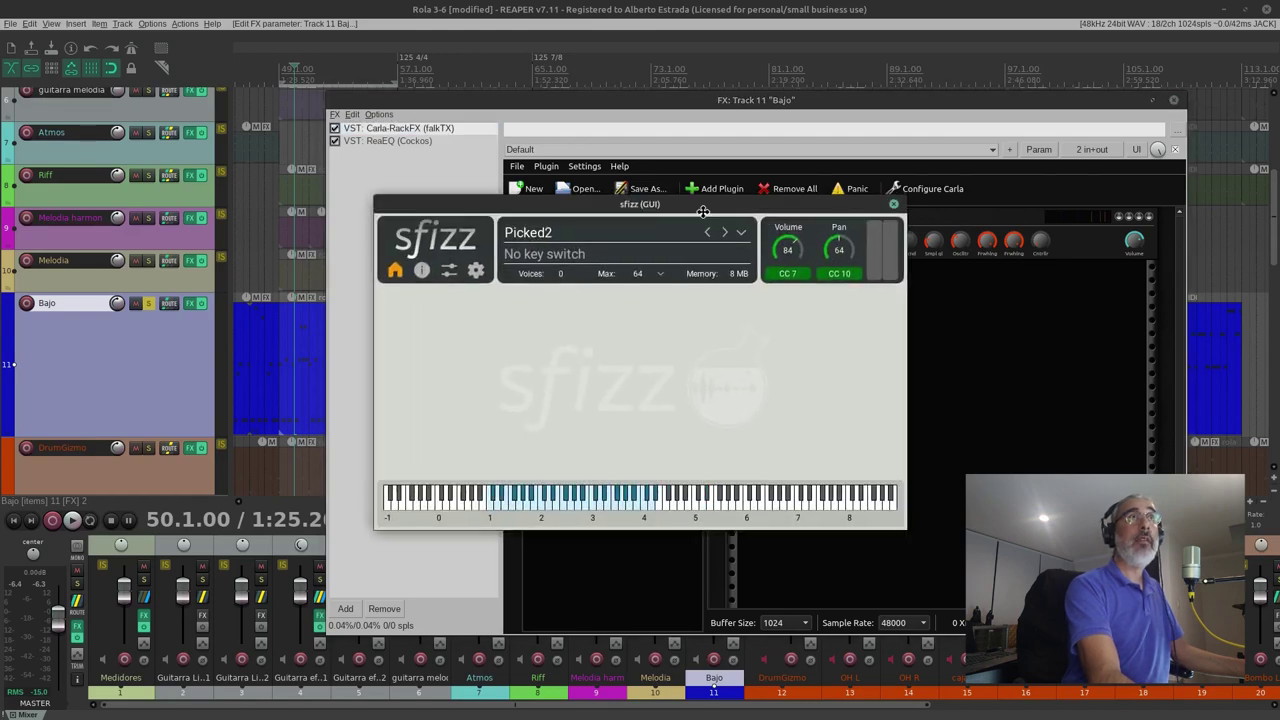
left_click_drag(513, 214, 728, 275)
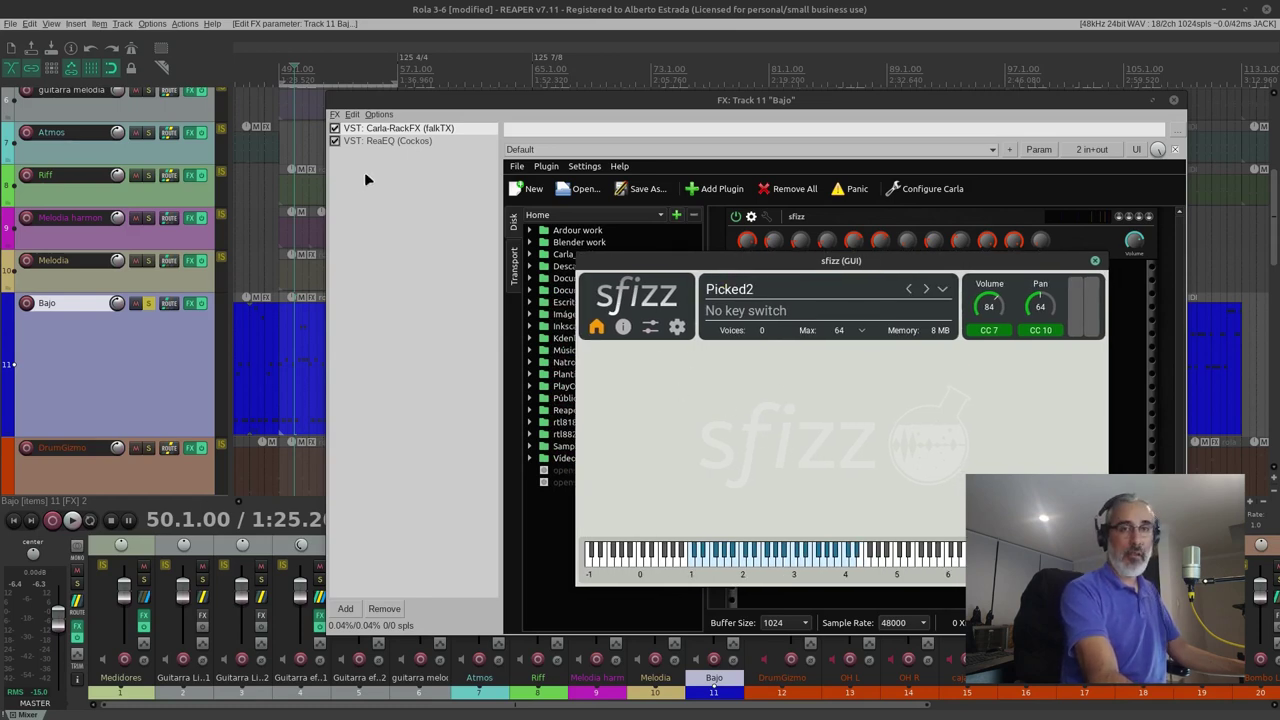
left_click(667, 541)
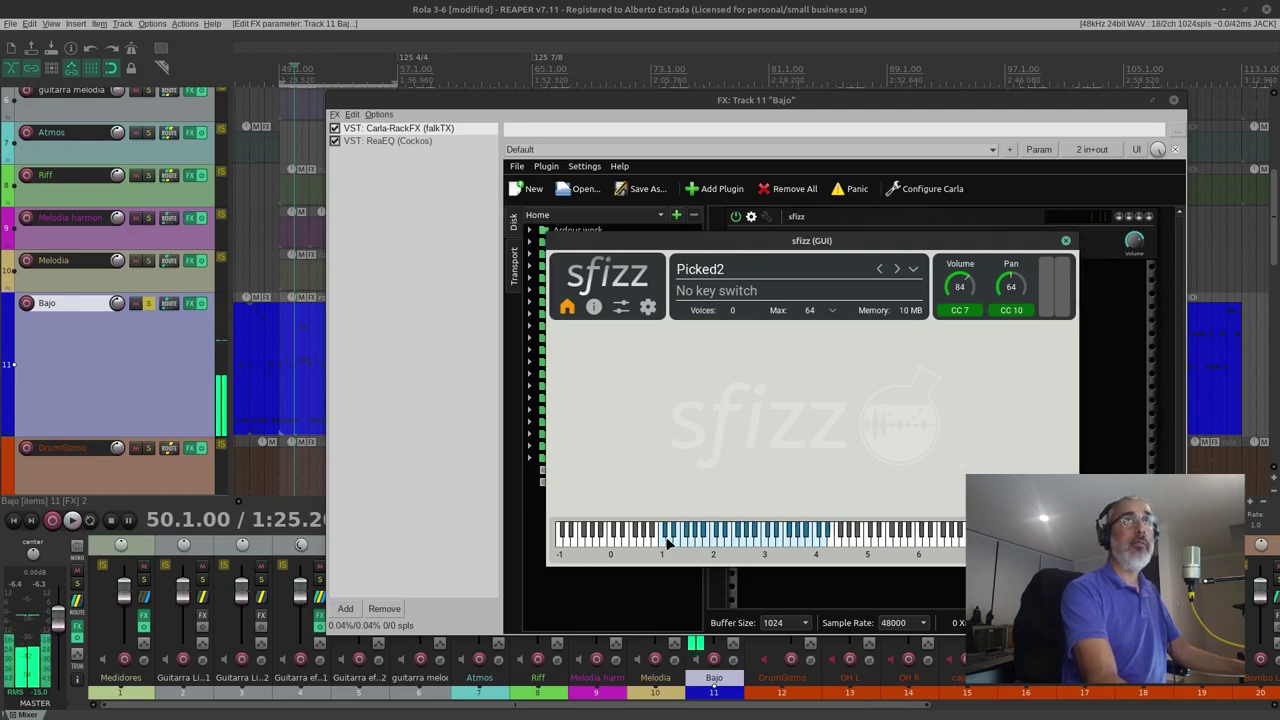
mouse_move(694, 542)
left_mouse_down()
mouse_move(754, 541)
mouse_move(679, 543)
mouse_move(705, 546)
left_mouse_up()
left_click(687, 537)
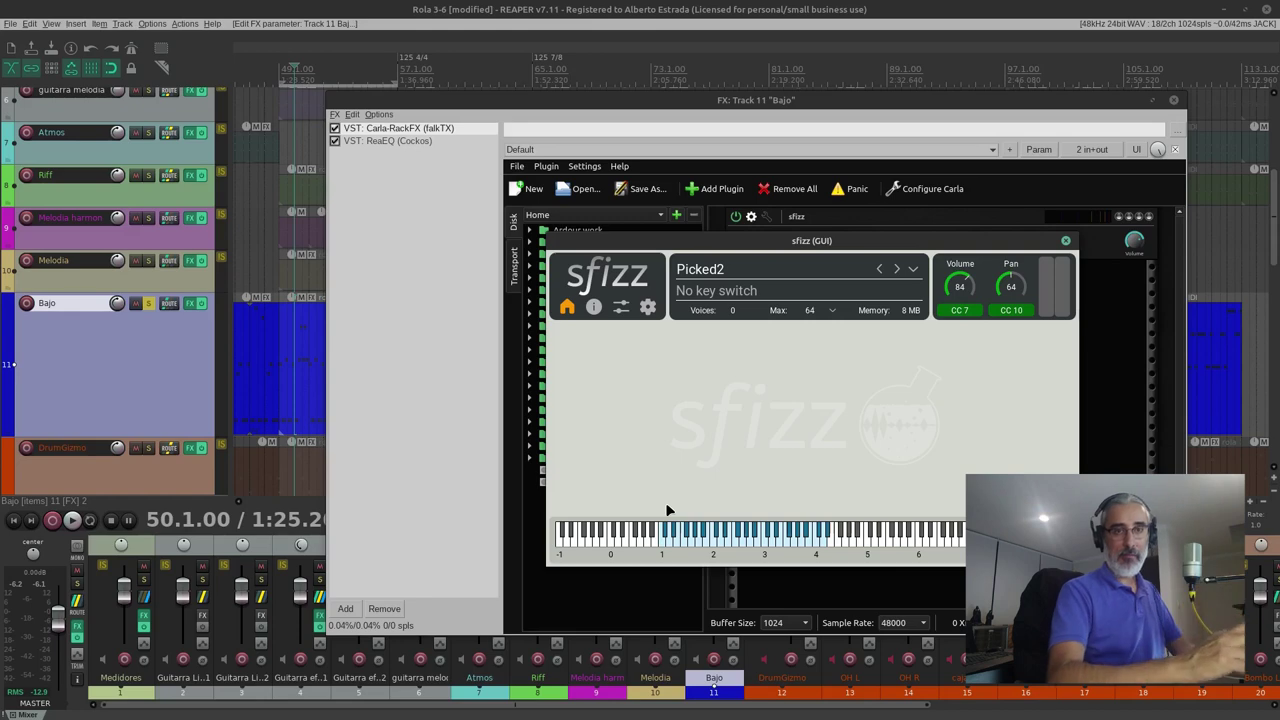
left_click_drag(776, 241, 786, 237)
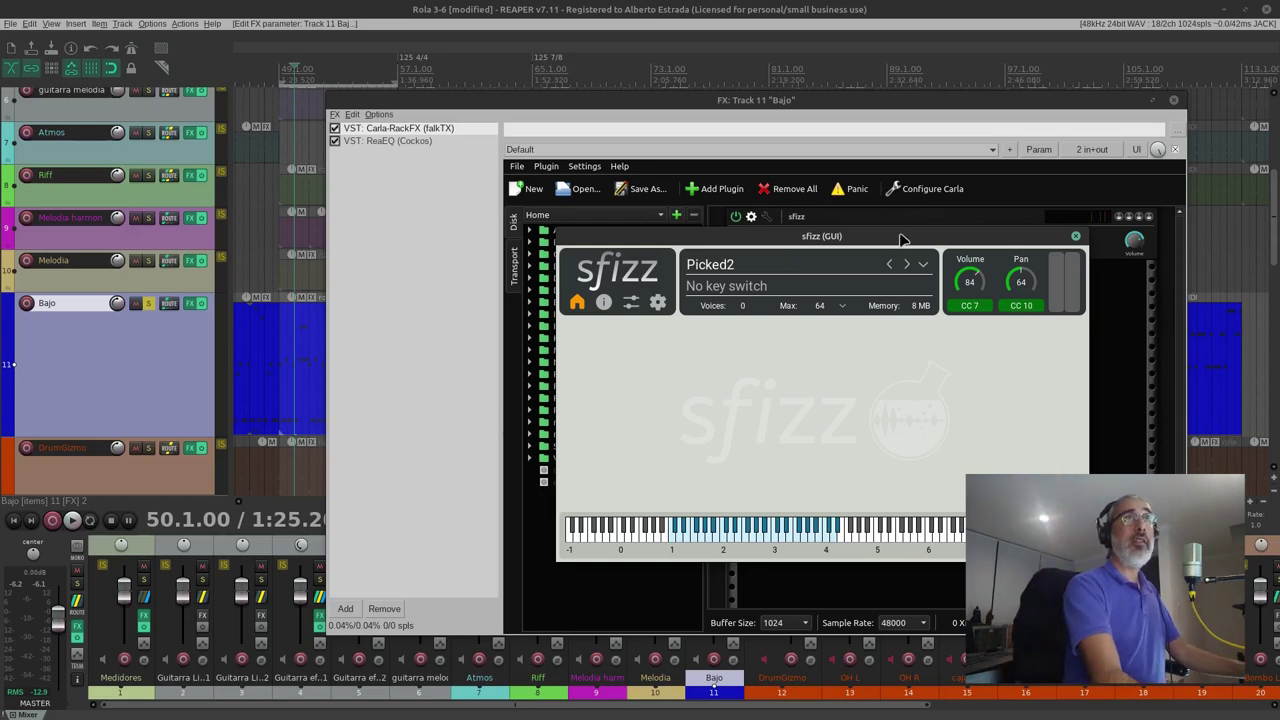
left_click(1075, 236)
Show the Bajo track's ReaEQ and play the track to examine its frequency spectrum.
left_click(425, 128)
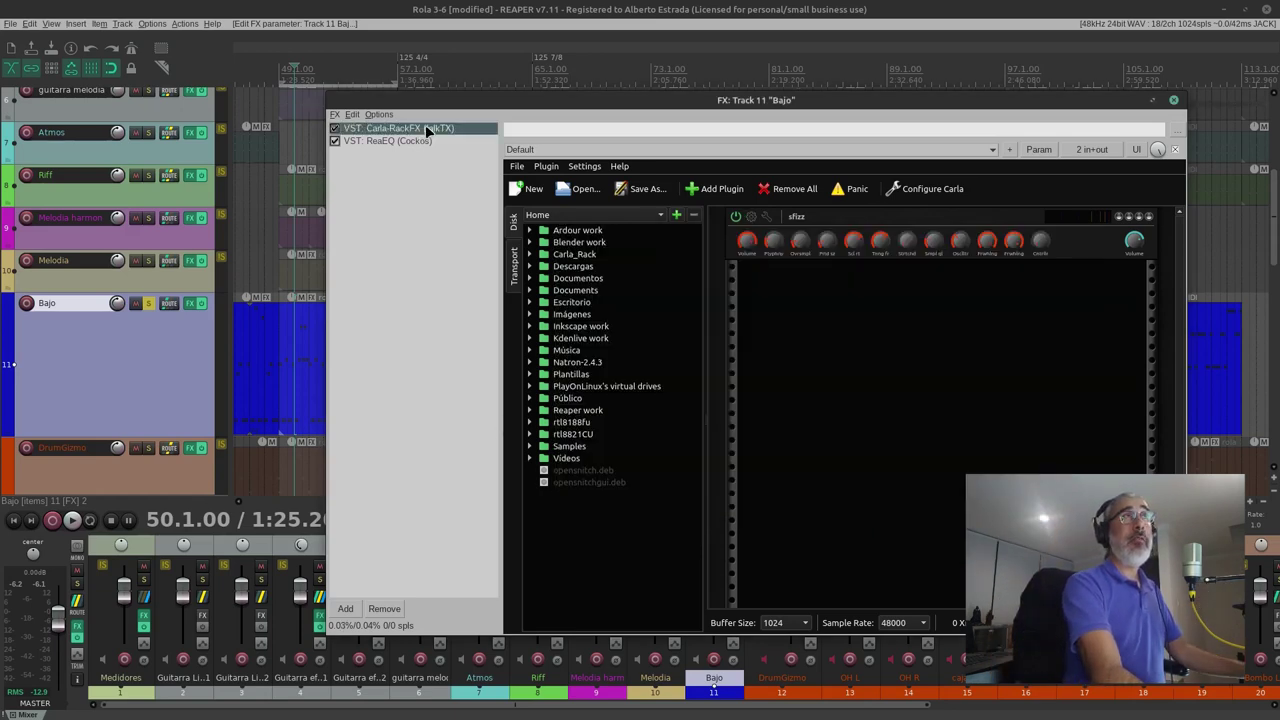
left_click(390, 141)
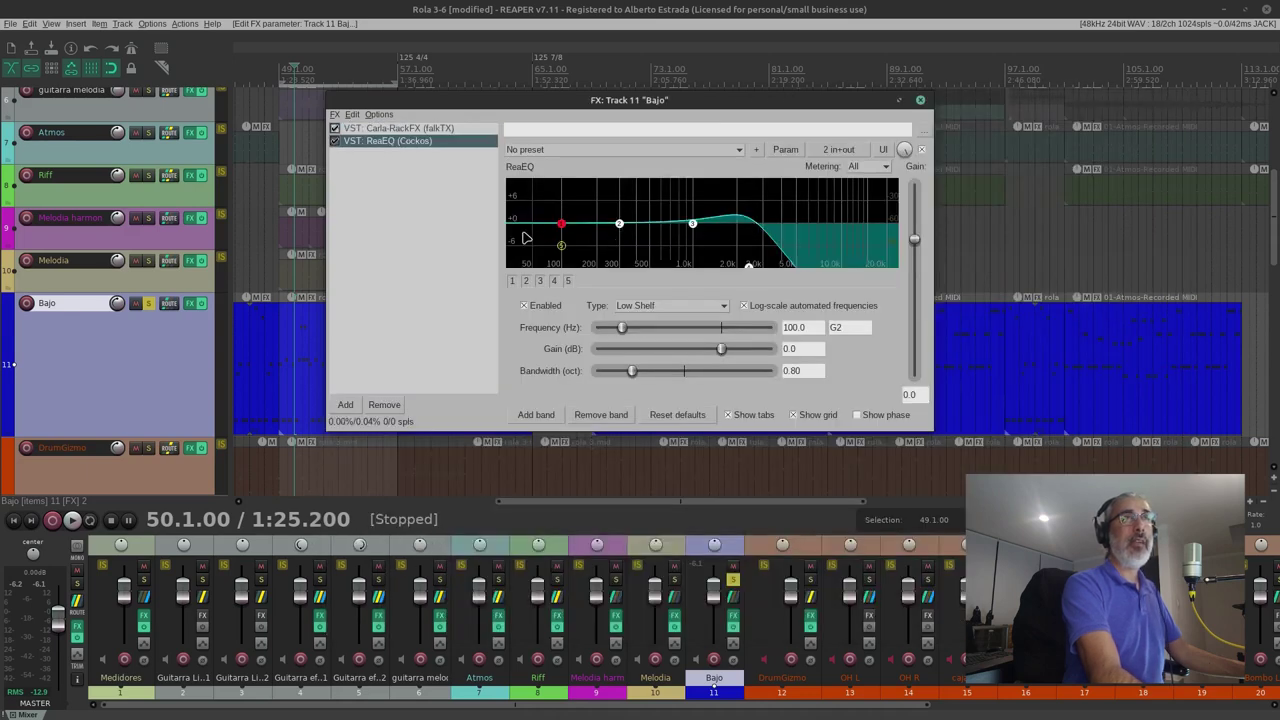
left_click(388, 218)
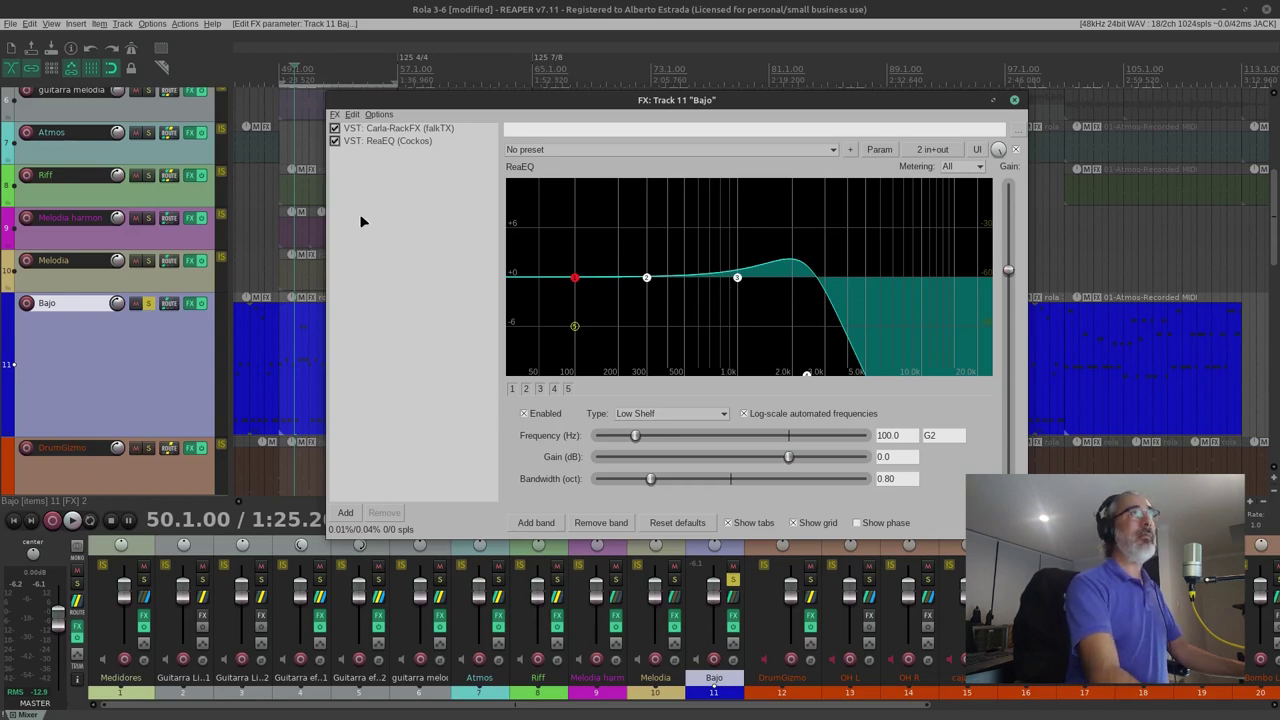
key("space")
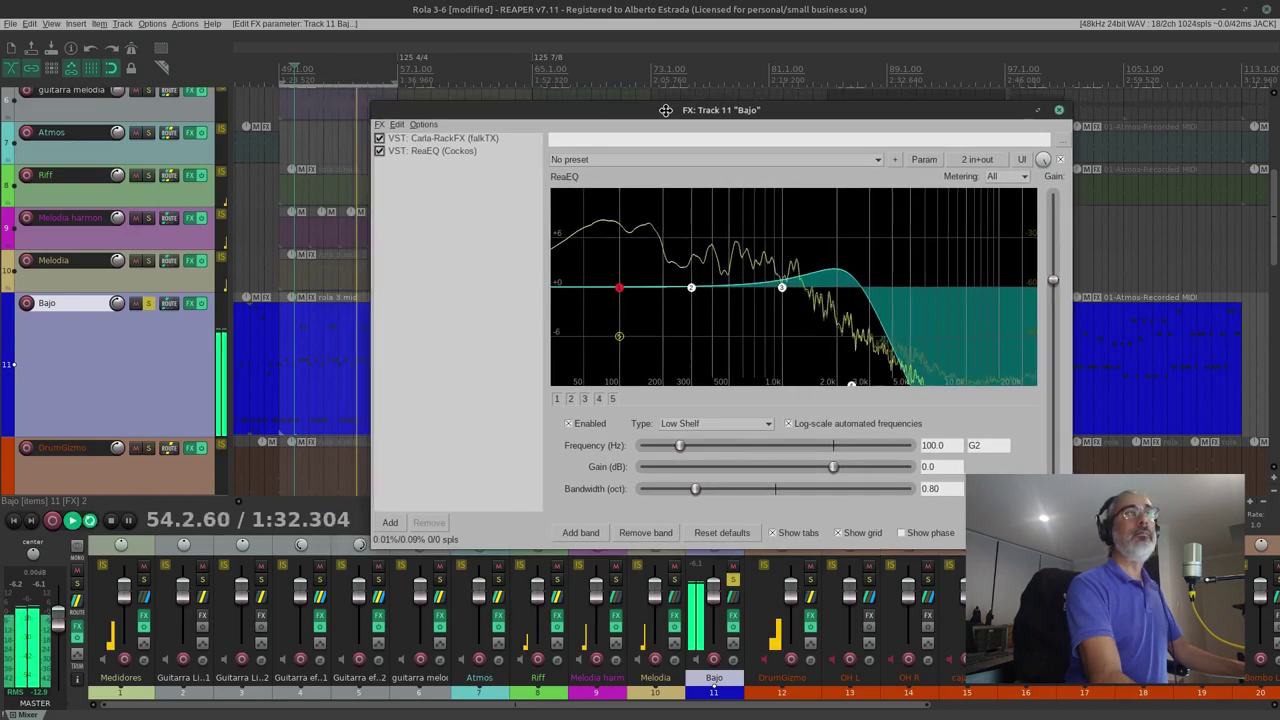
left_click(112, 520)
Add the Guitarix team's LV2 GxSVT (Mono) amp plugin to the Bajo track's effects chain.
left_click(390, 522)
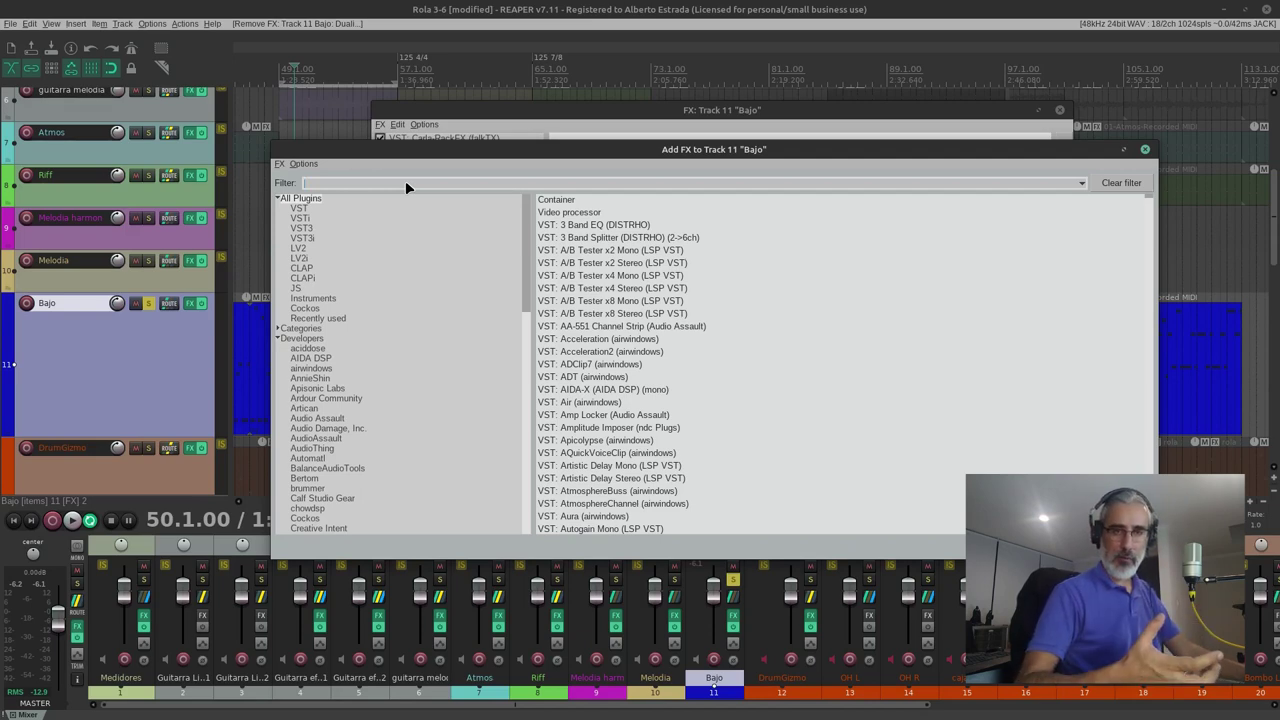
key("Tab")
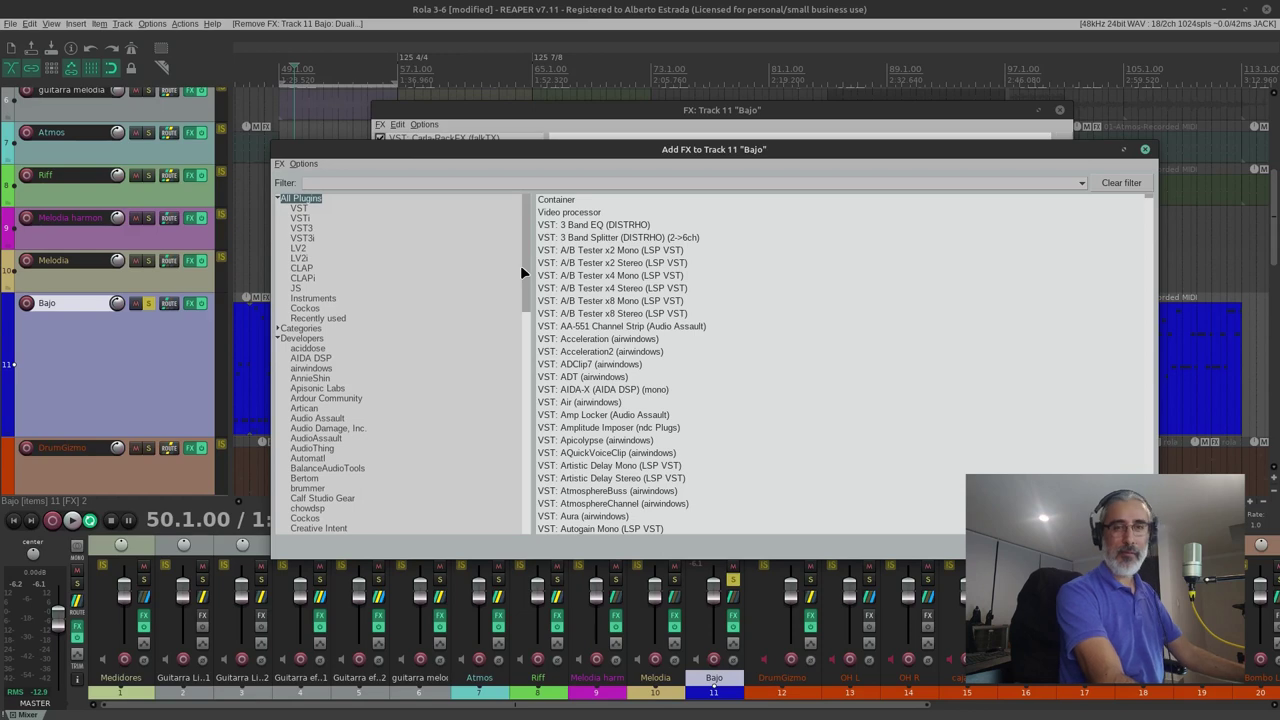
left_click(432, 184)
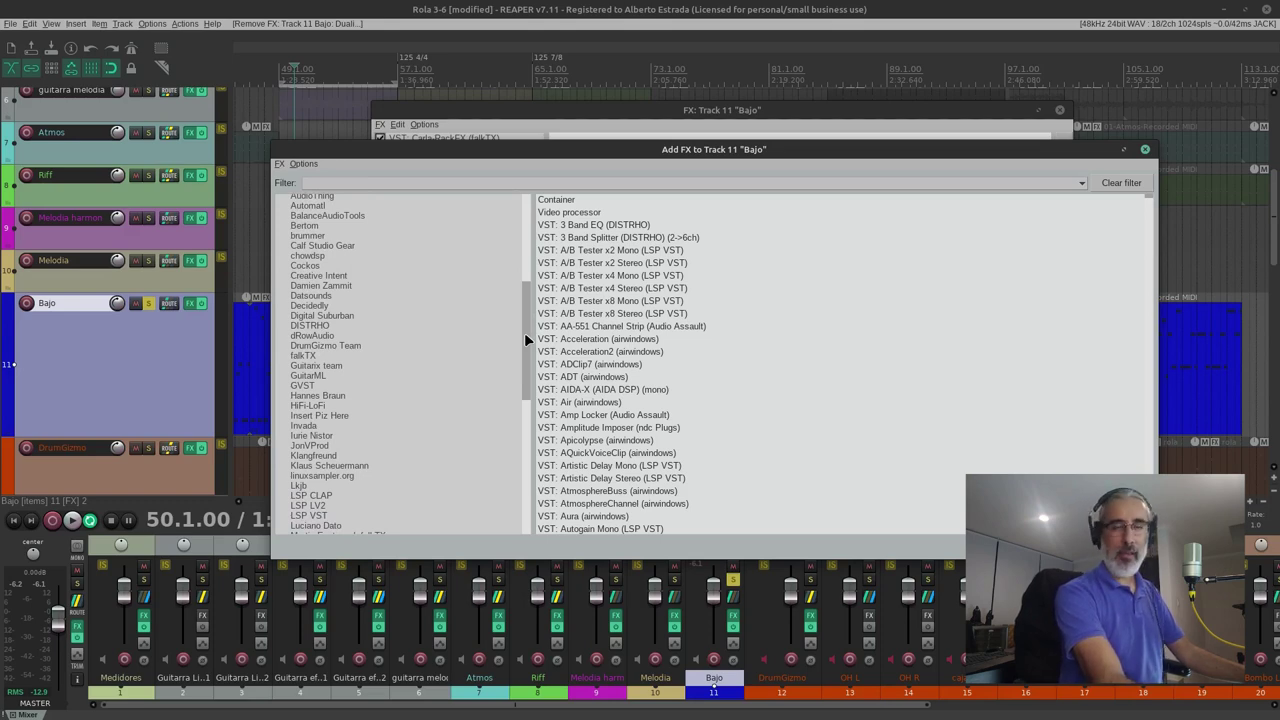
scroll(332, 338, "down", 1)
left_click(332, 339)
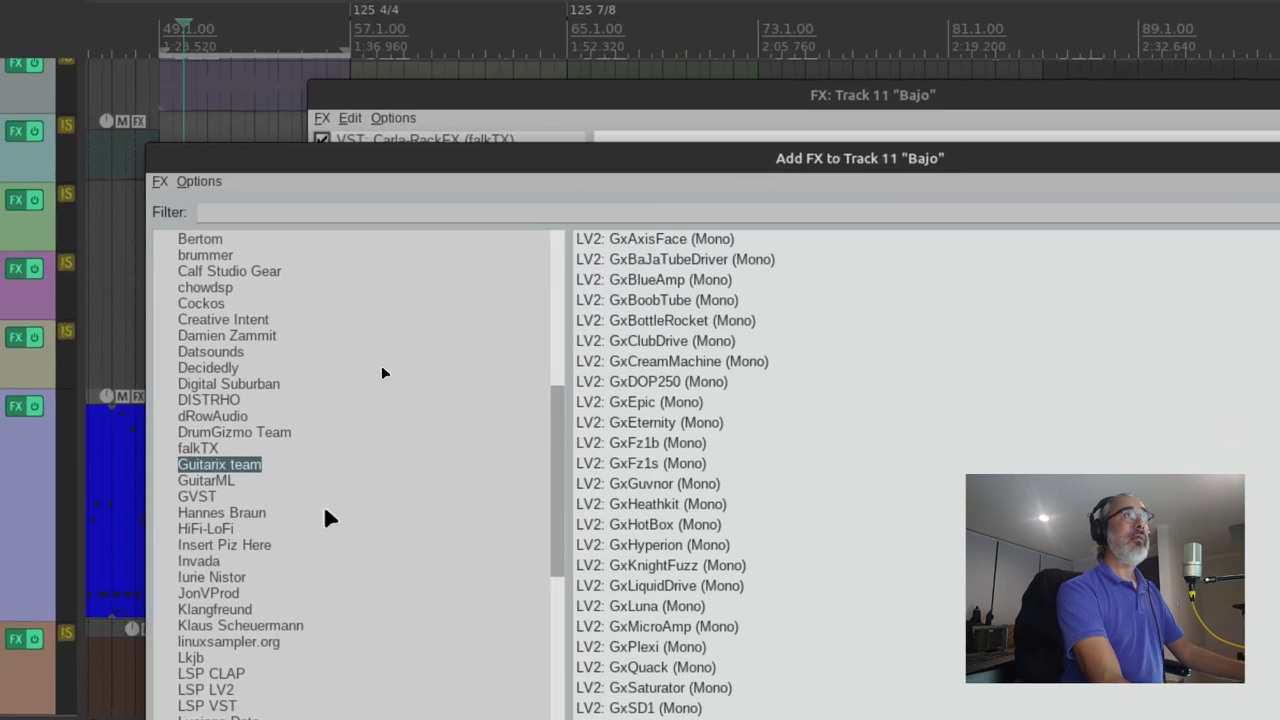
scroll(753, 380, "down", 6)
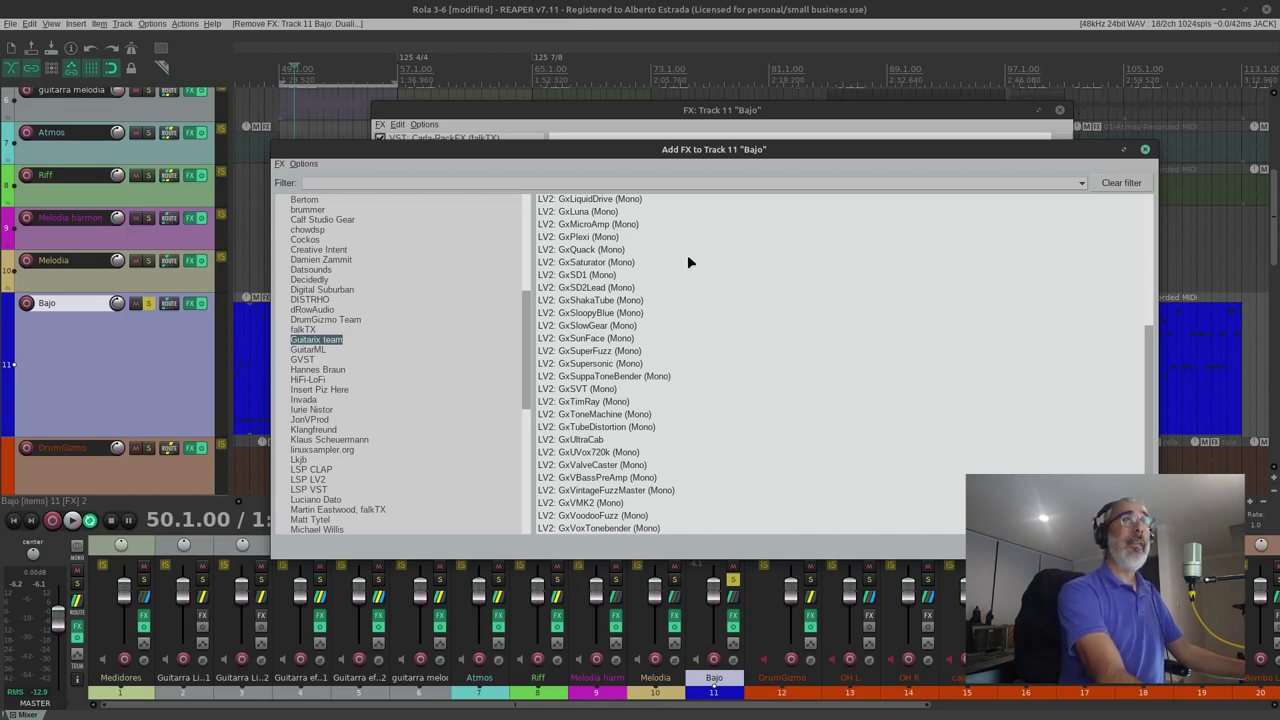
scroll(671, 380, "up", 5)
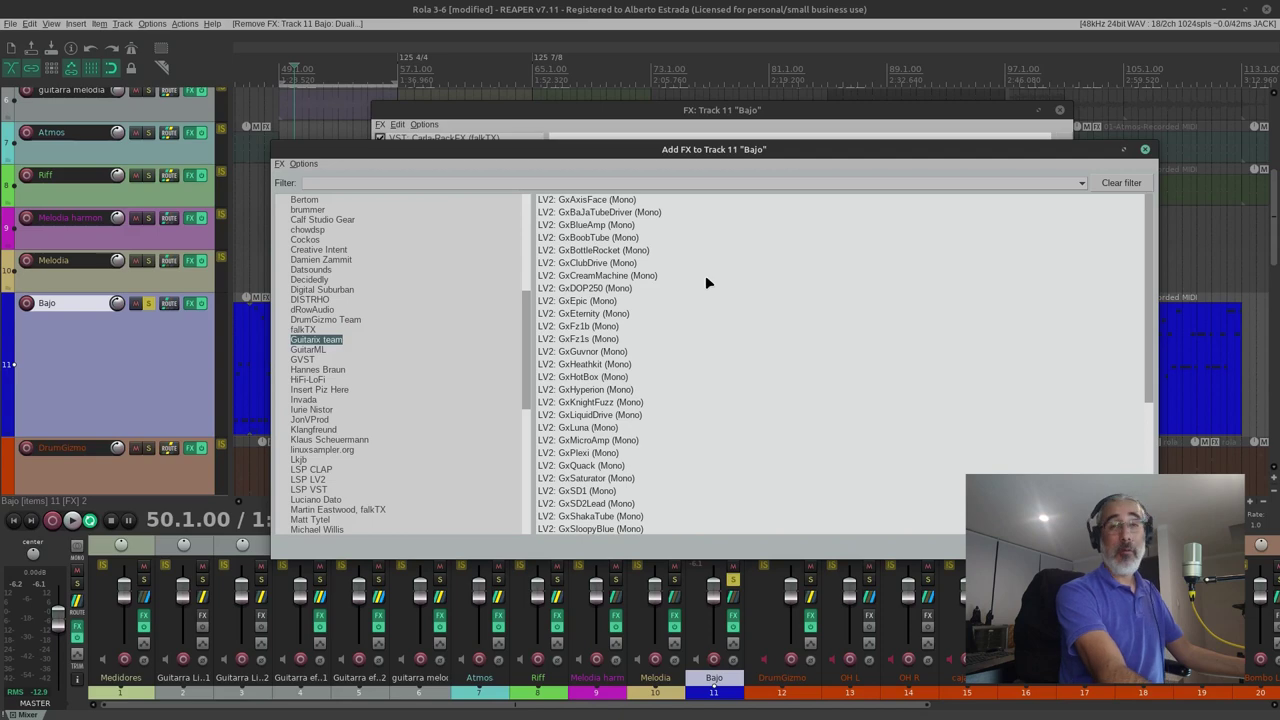
scroll(705, 275, "down", 5)
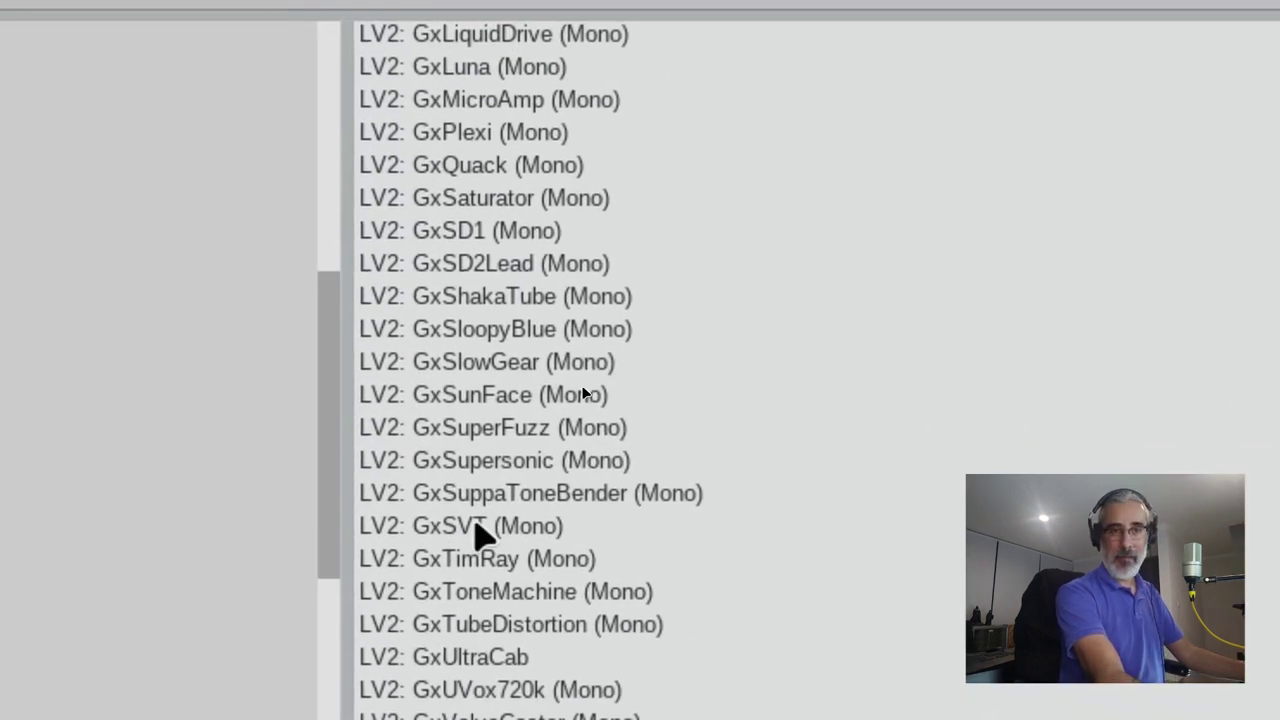
left_click(476, 526)
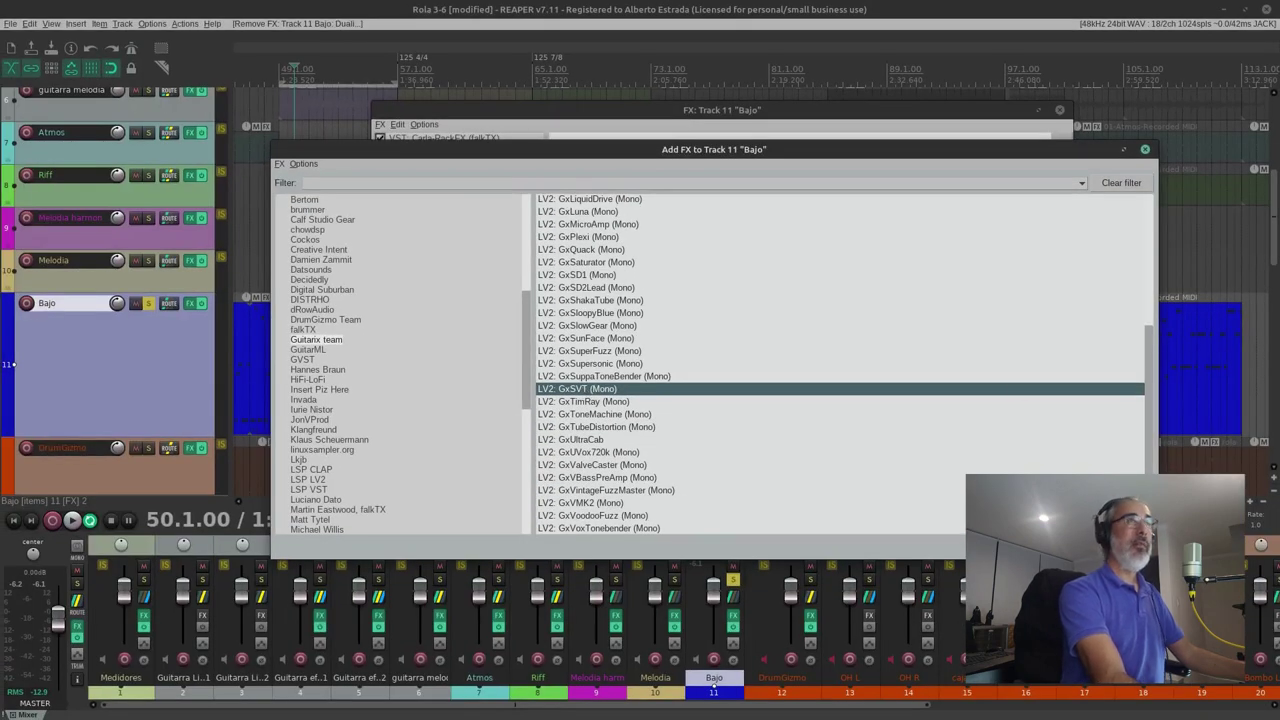
left_click(1056, 547)
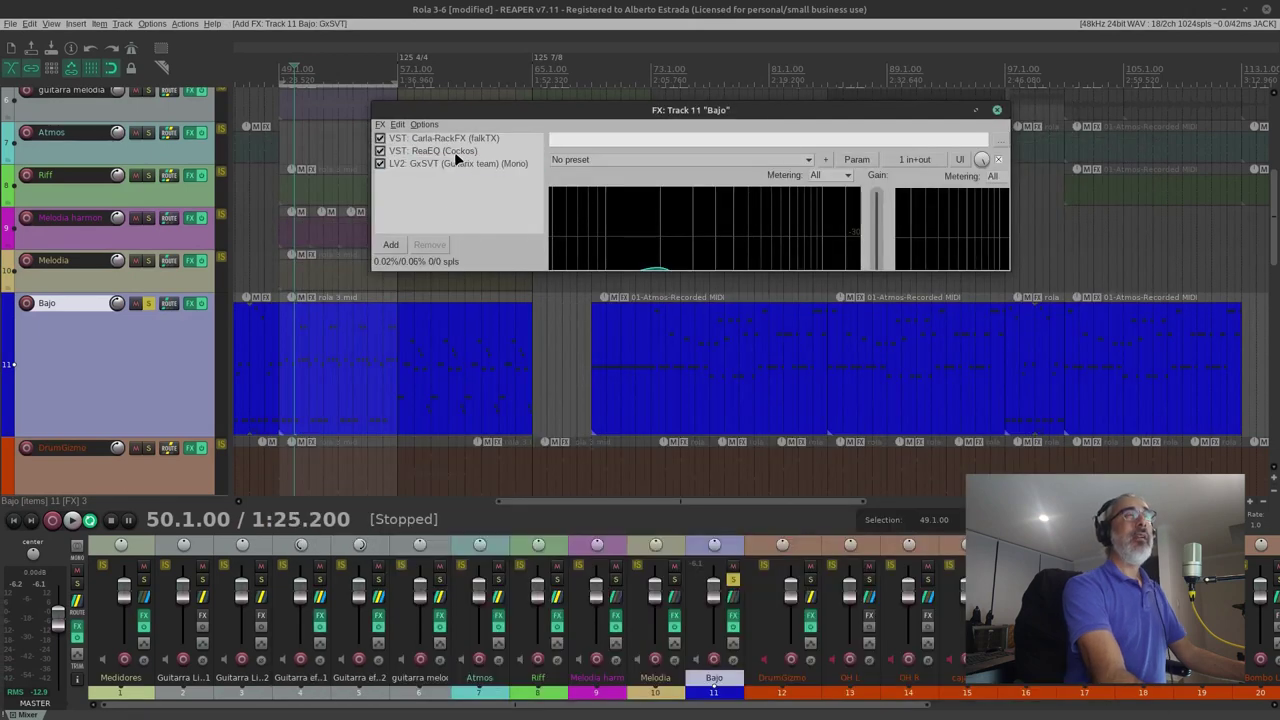
Filter all plugins by "vu" and add the LV2 VU Meter (Mono) after GxSVT on the Bajo track.
left_click(391, 244)
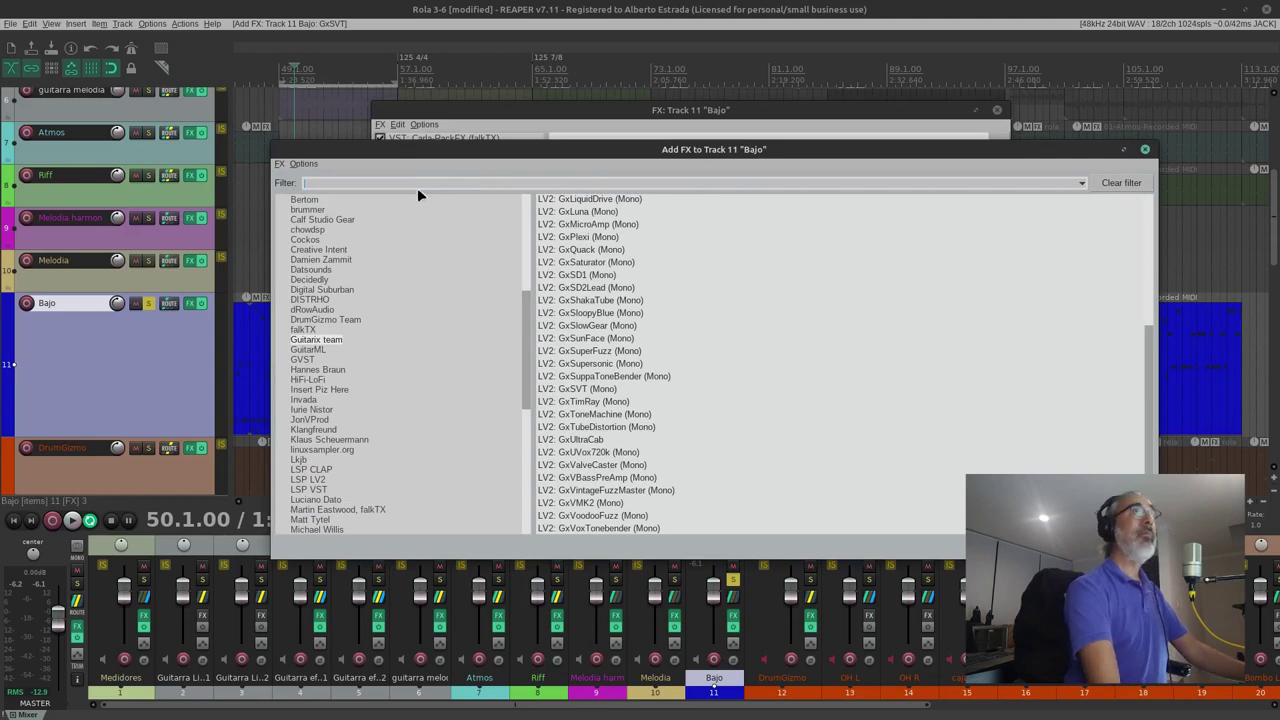
scroll(400, 230, "up", 8)
left_click(318, 197)
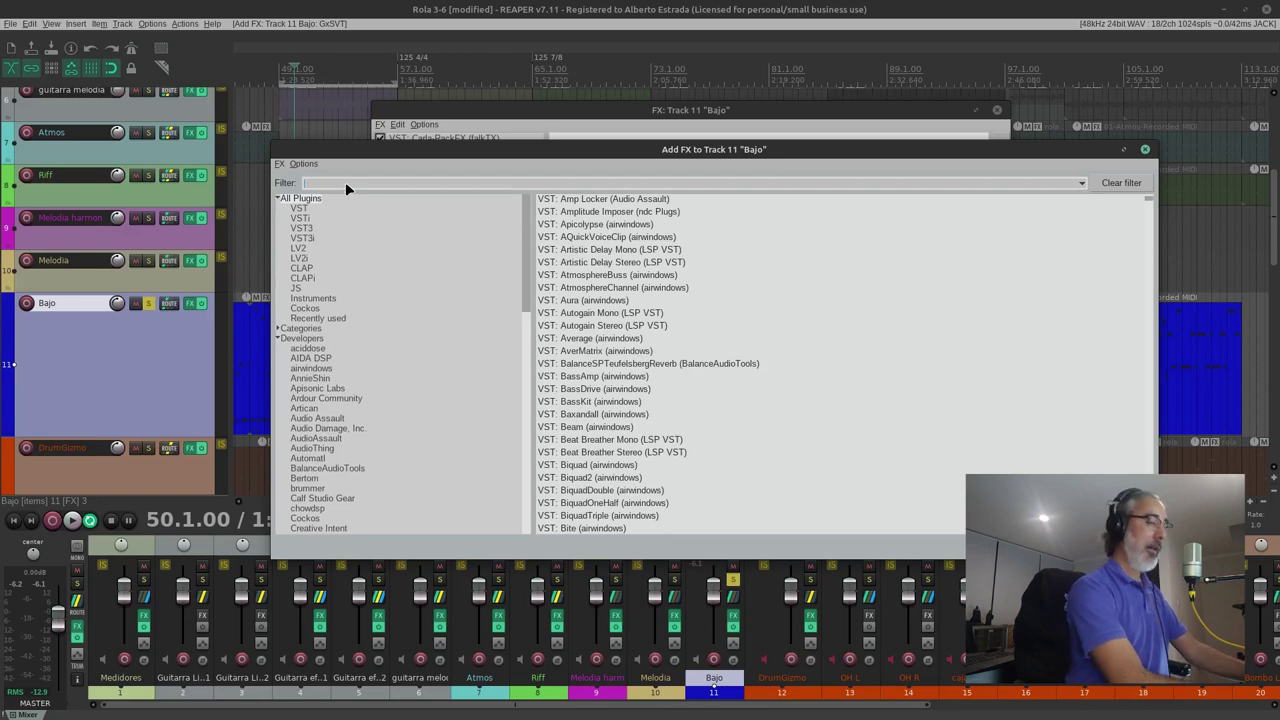
type("vu")
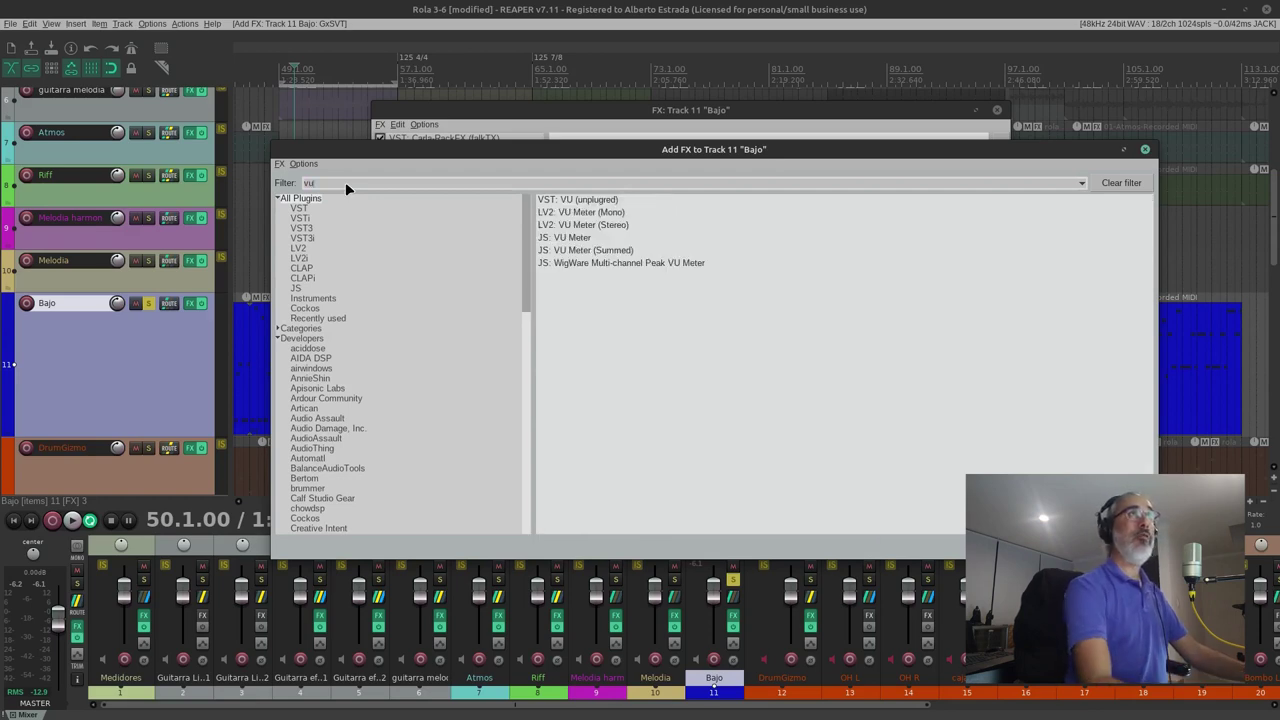
left_click(602, 216)
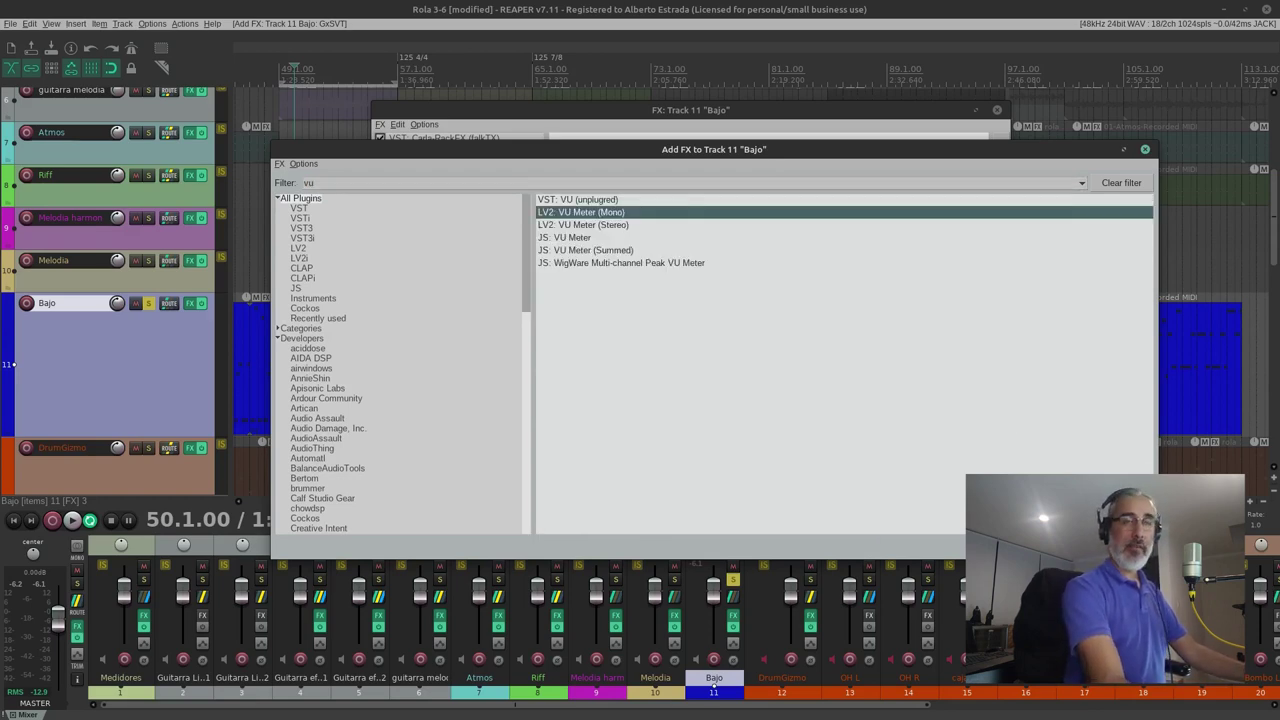
left_click(1058, 547)
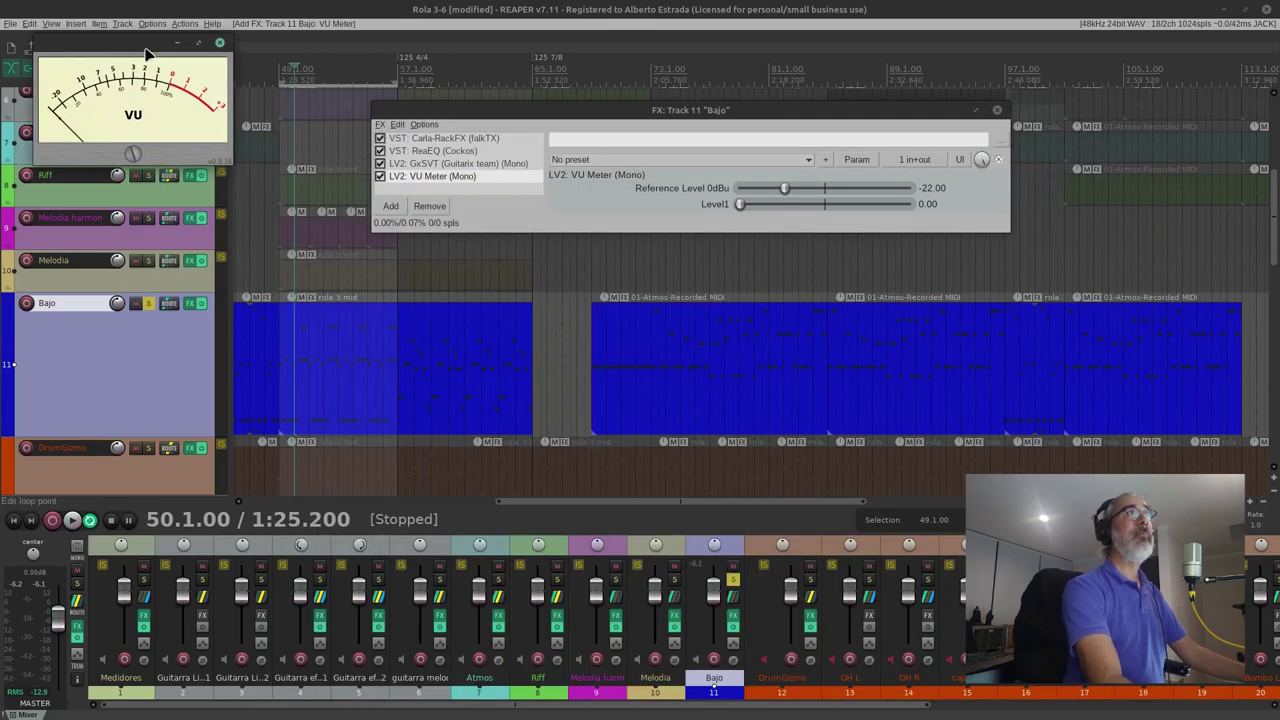
Set the VU meter's reference level to -18 with its calibration knob and close the meter window.
left_click_drag(147, 52, 480, 419)
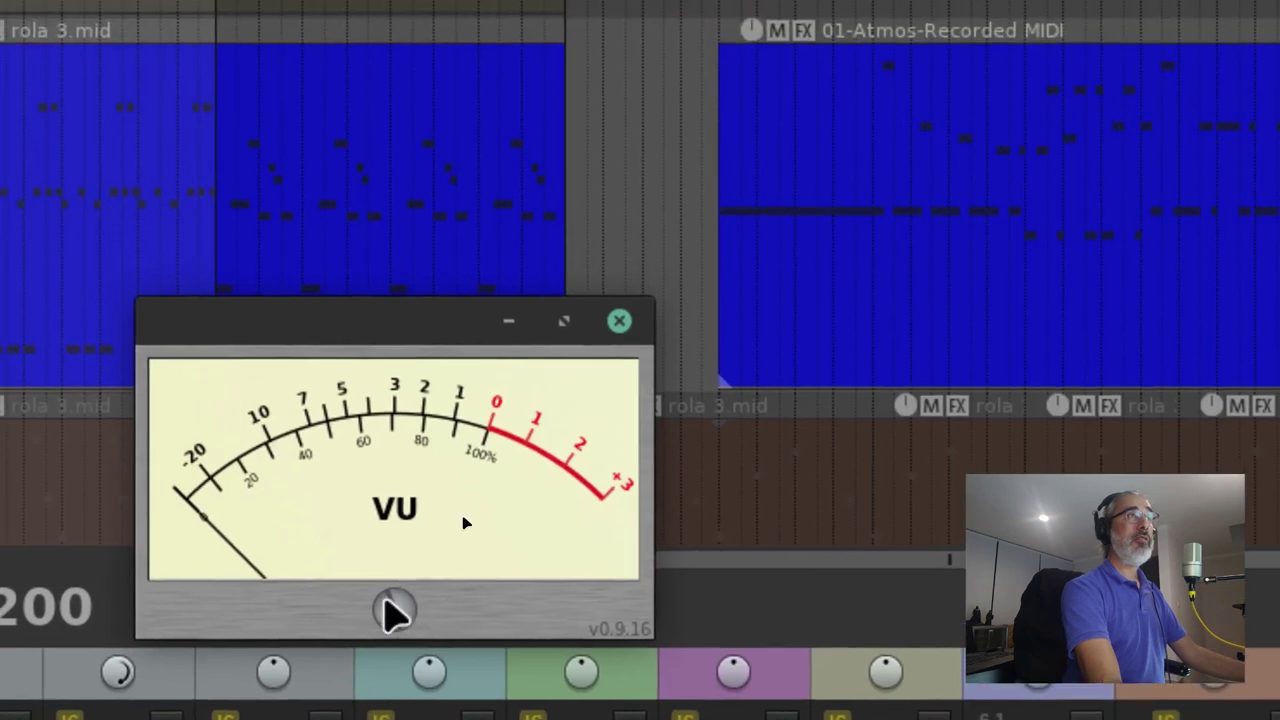
mouse_move(386, 599)
left_mouse_down()
mouse_move(408, 565)
mouse_move(400, 606)
left_mouse_up()
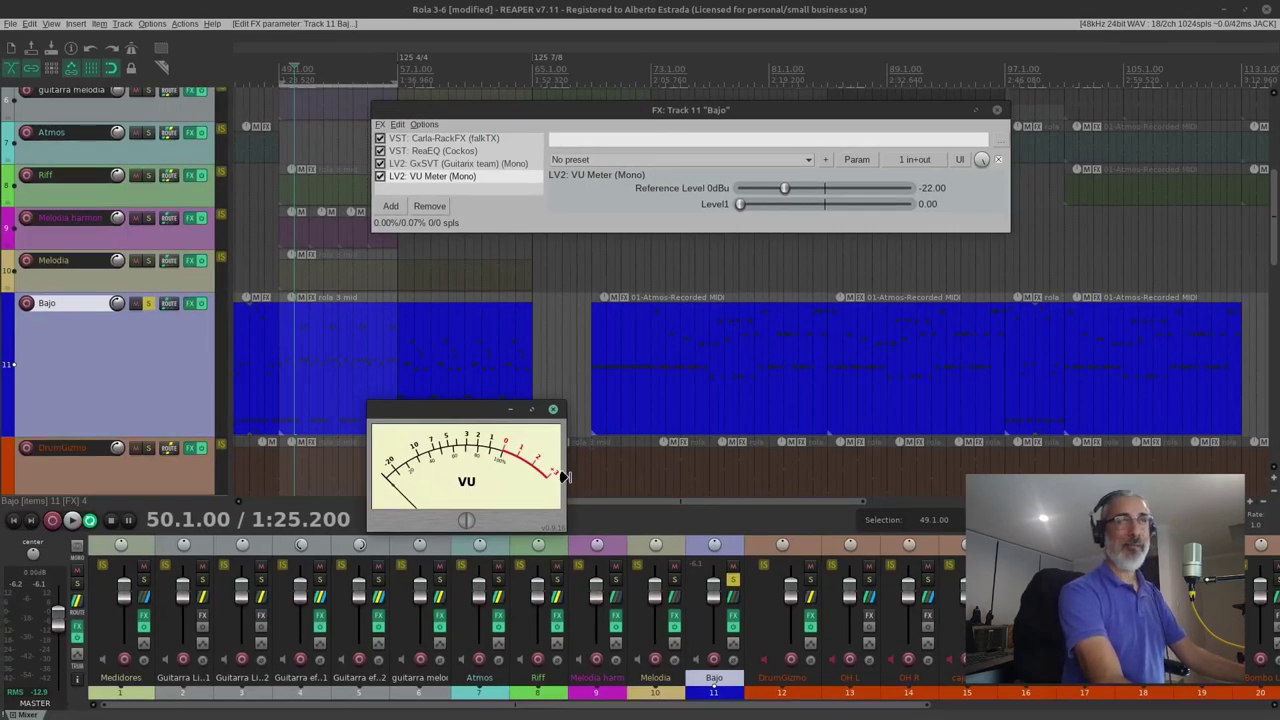
left_click(552, 409)
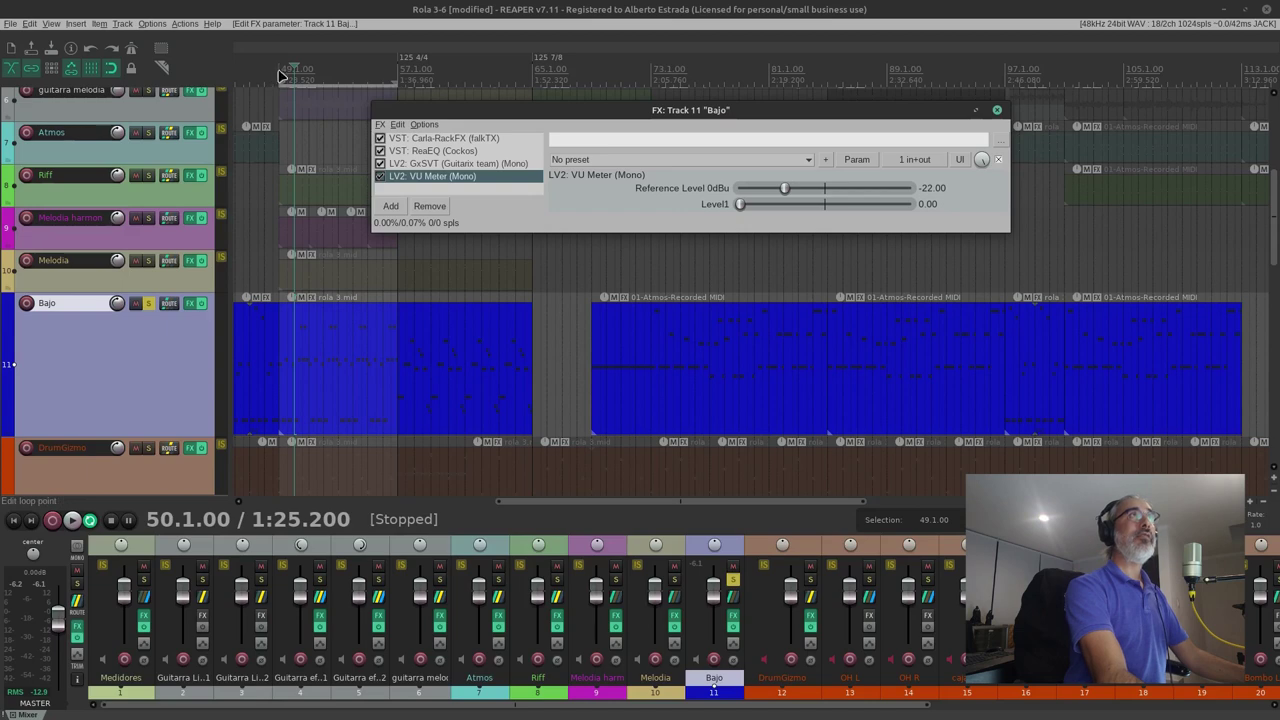
Extend the looped time selection so it runs from measure 49 to measure 65.
left_click_drag(286, 78, 524, 72)
left_click_drag(525, 73, 533, 73)
Open GxSVT in a floating window and switch it to the generic parameter view with sliders.
double_click(454, 191)
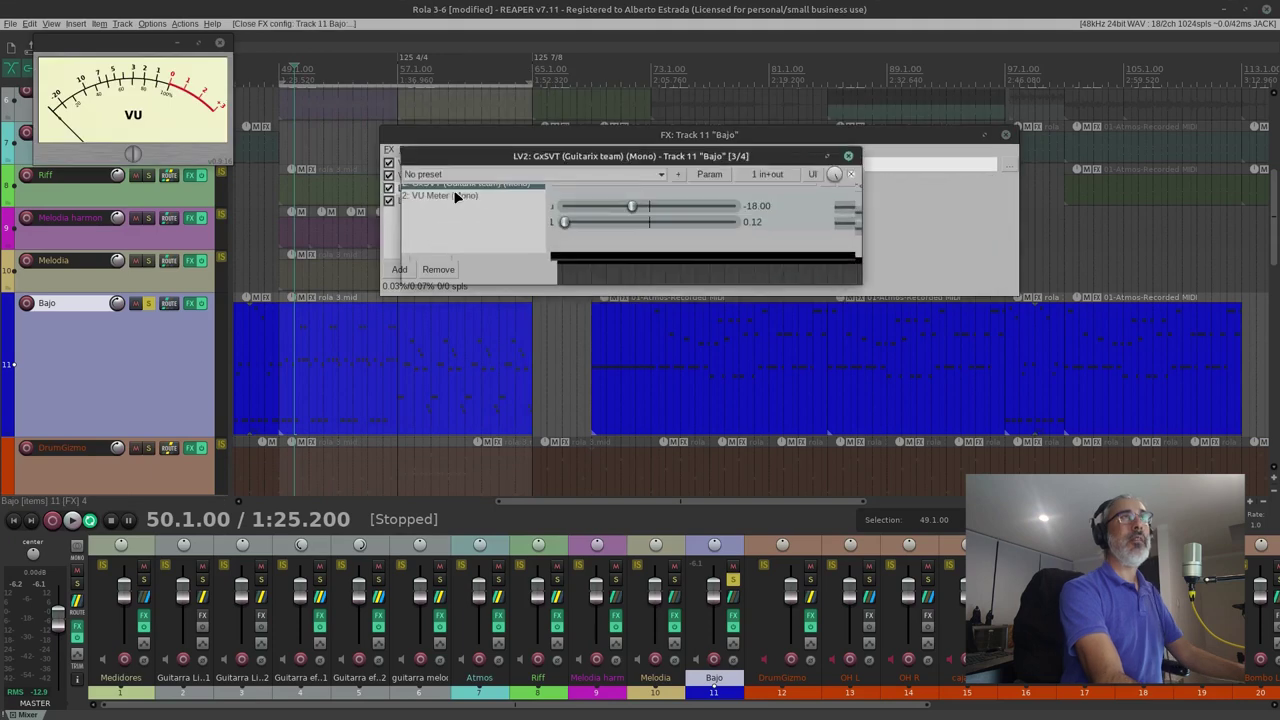
left_click_drag(535, 167, 576, 282)
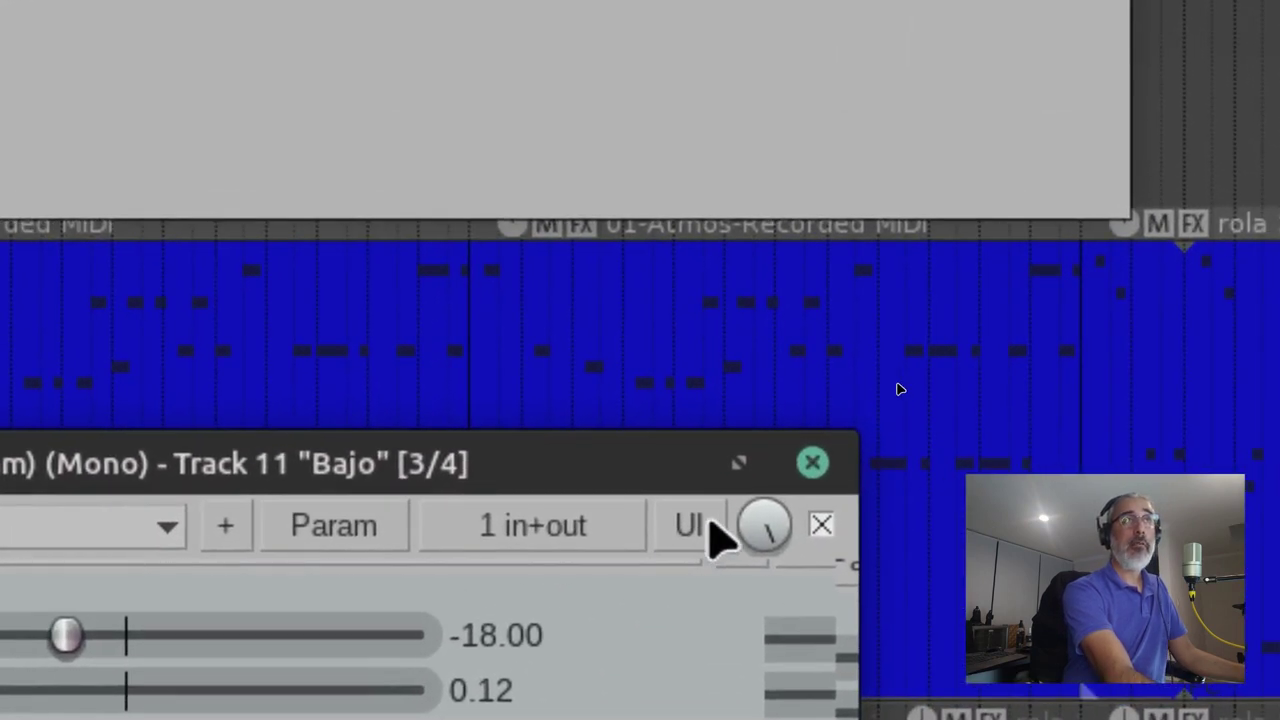
left_click(708, 521)
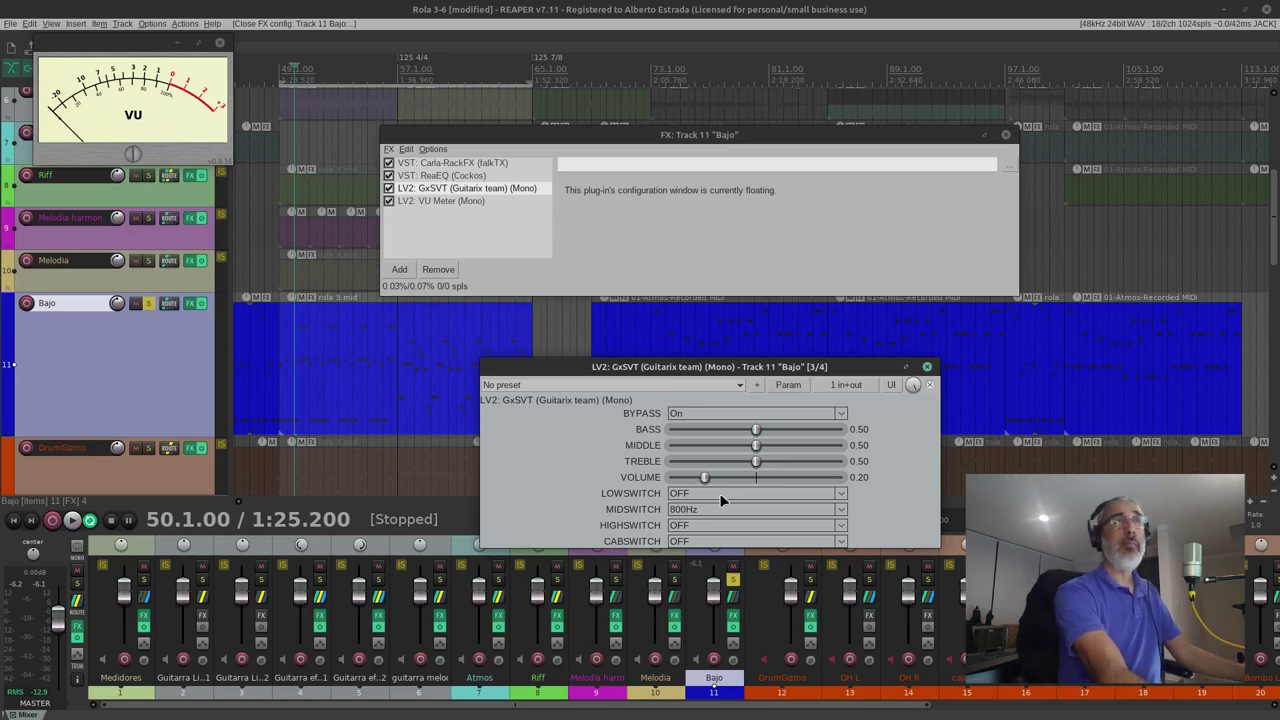
left_click_drag(816, 396, 963, 396)
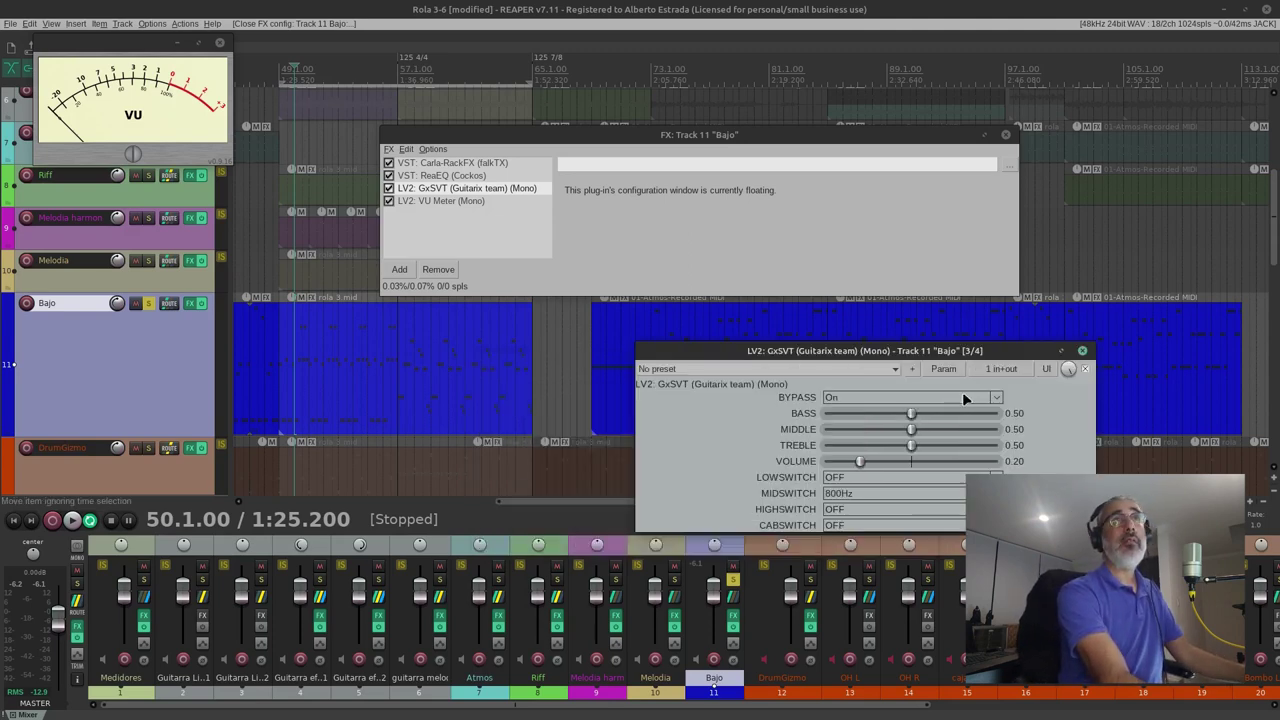
Examine the options offered by GxSVT's BYPASS, LOWSWITCH, MIDSWITCH and HIGHSWITCH parameters.
left_click(998, 397)
left_click(998, 397)
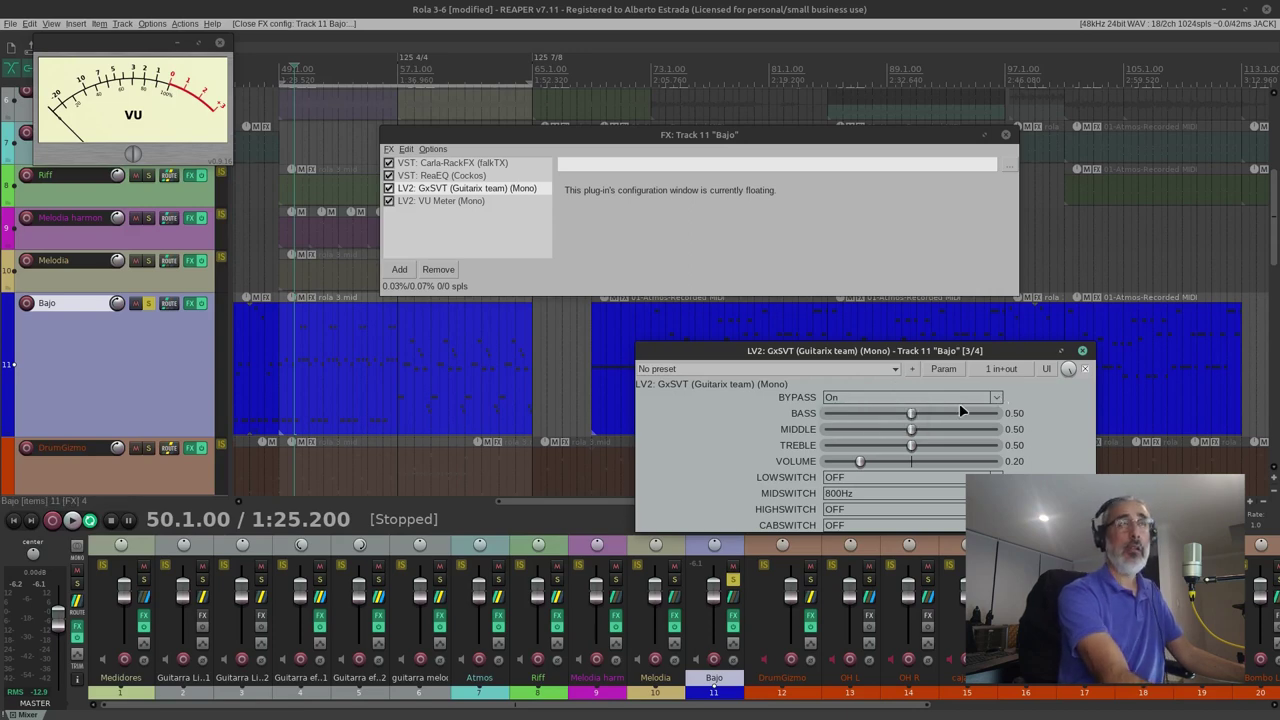
left_click(996, 397)
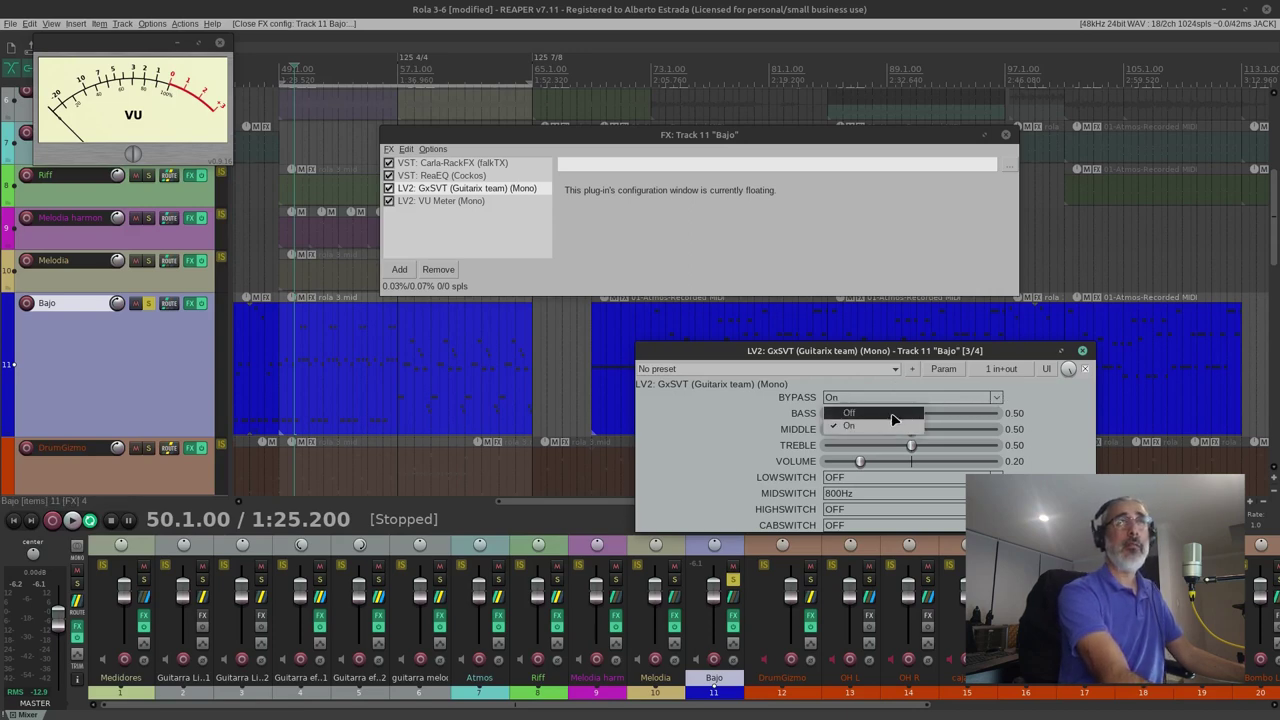
left_click(1044, 398)
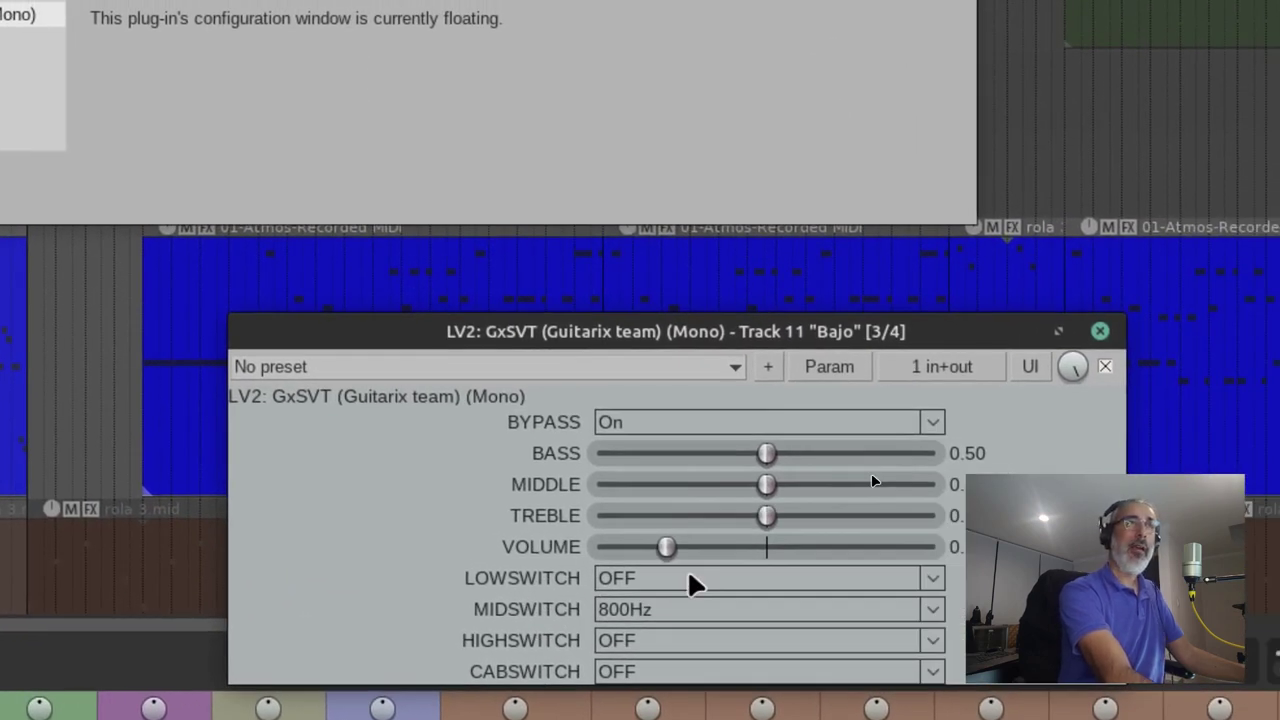
left_click(690, 580)
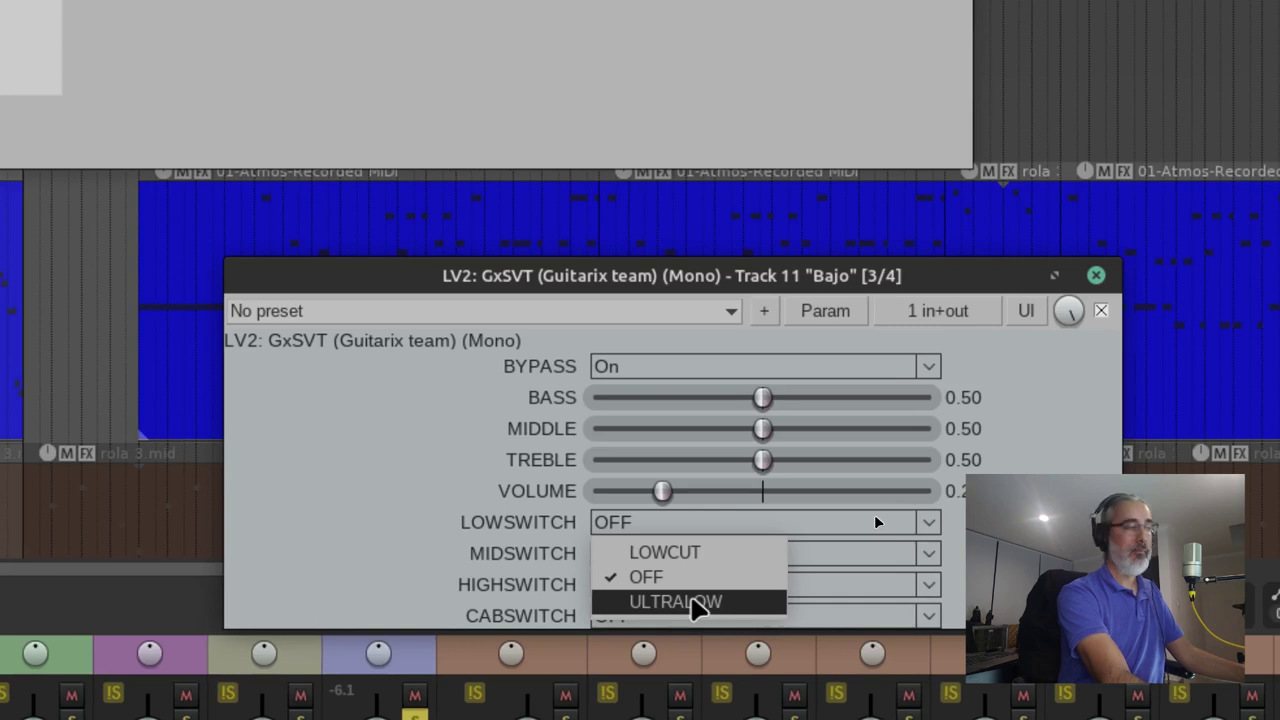
left_click(673, 577)
left_click(739, 551)
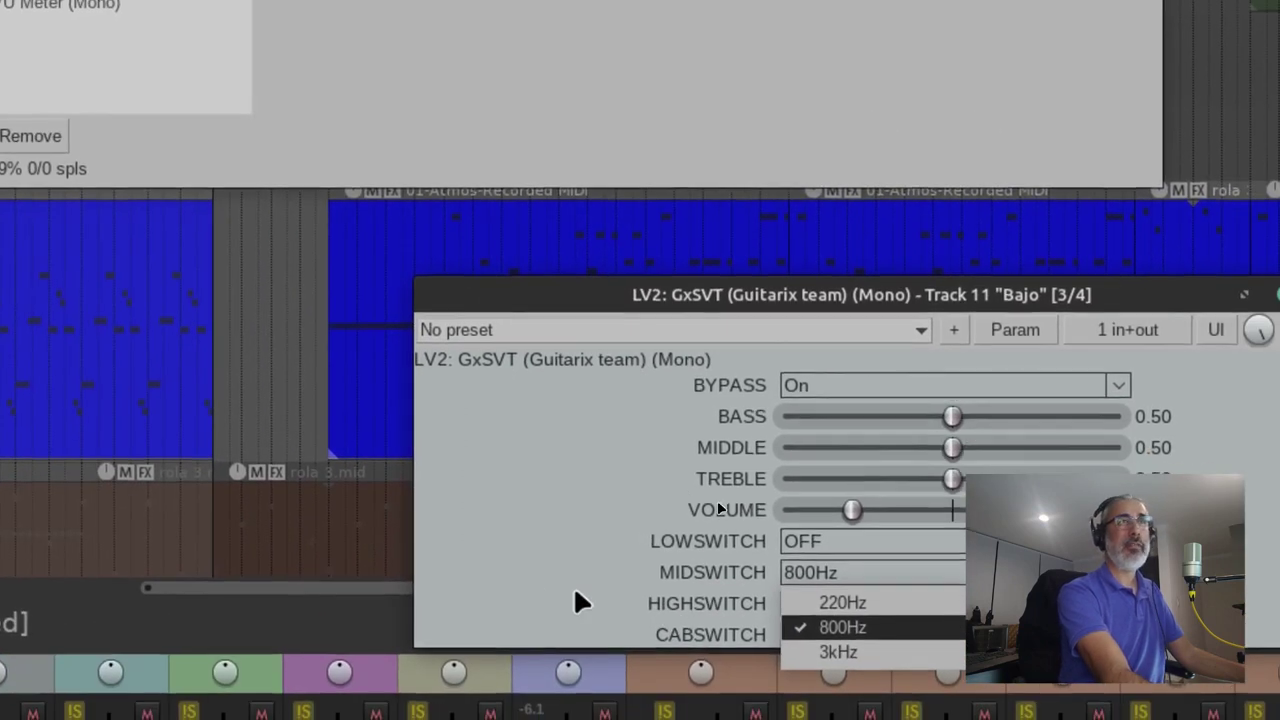
left_click(630, 620)
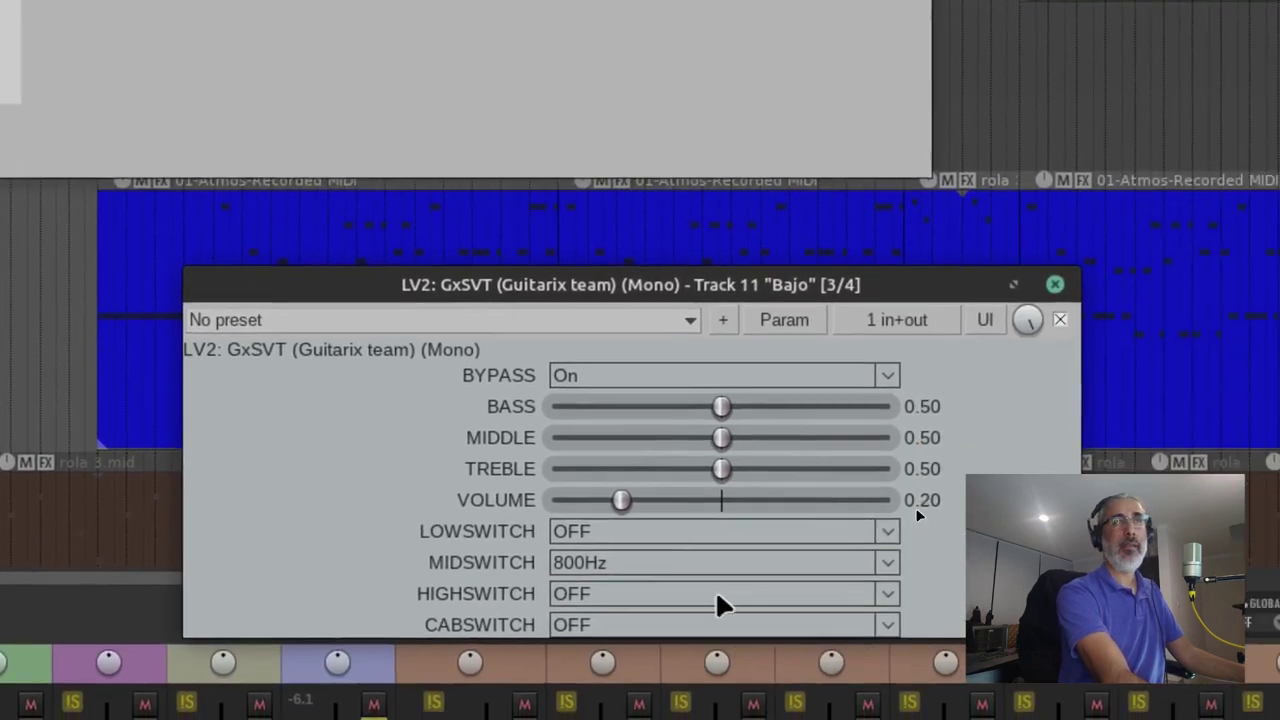
left_click(742, 600)
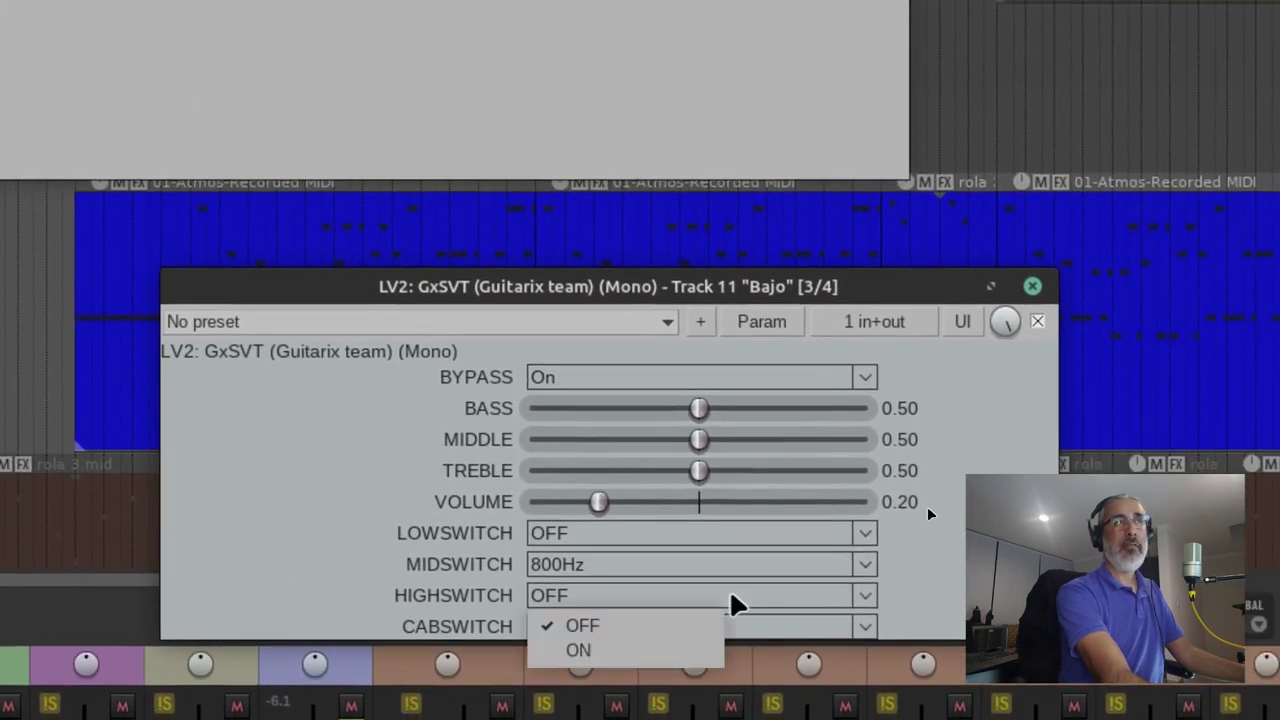
left_click(731, 594)
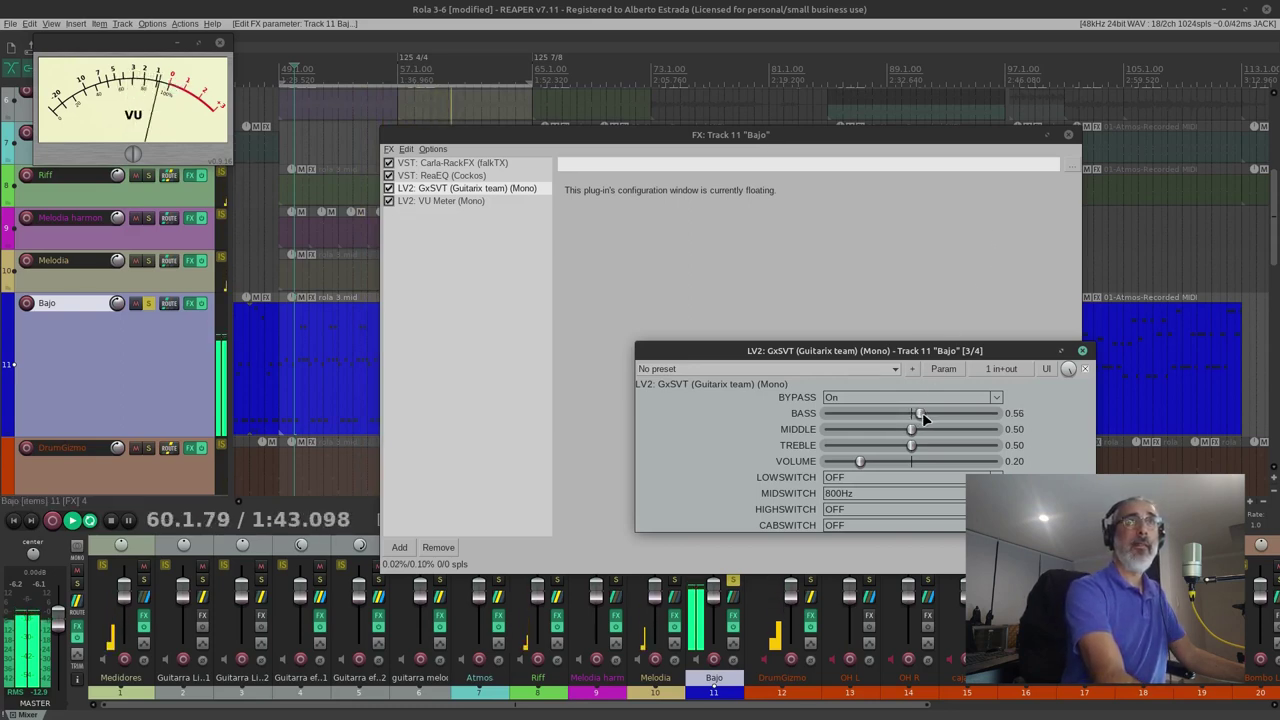
During loop playback, set GxSVT's BASS to 0.85, MIDDLE to 0.82 and VOLUME to 0.13, and stop playback.
left_click_drag(922, 412, 981, 421)
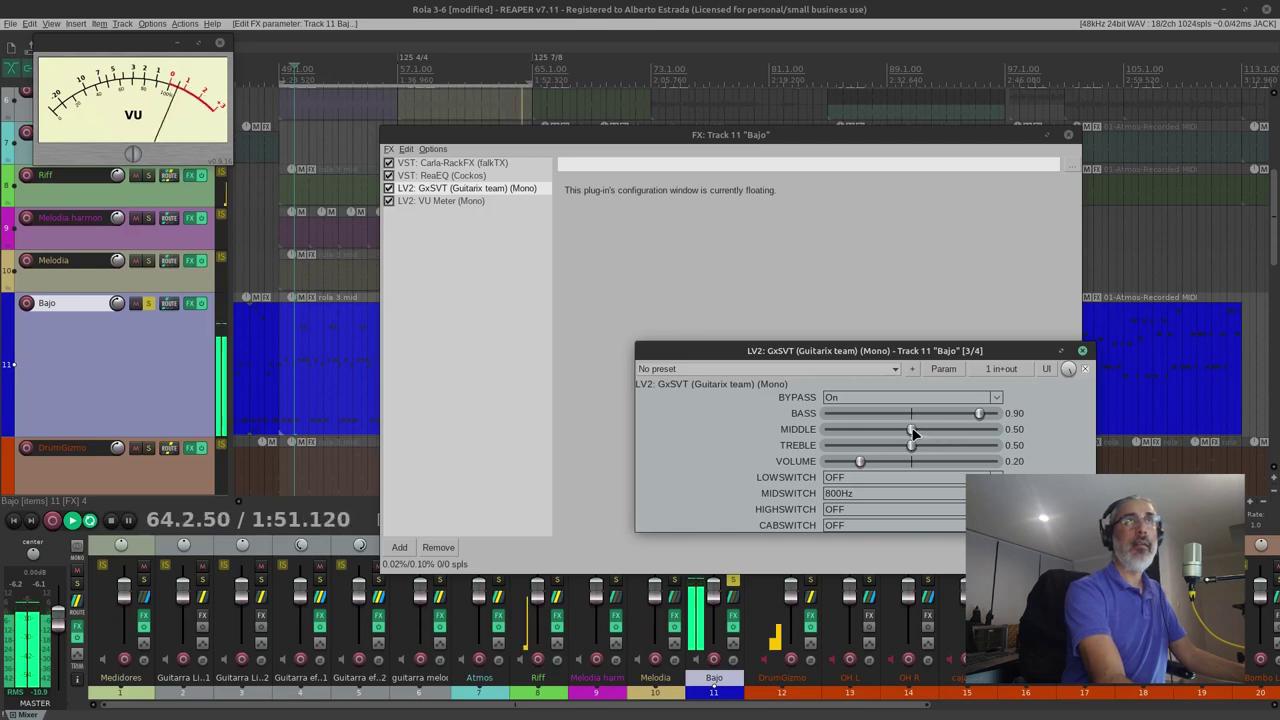
left_click_drag(980, 413, 972, 448)
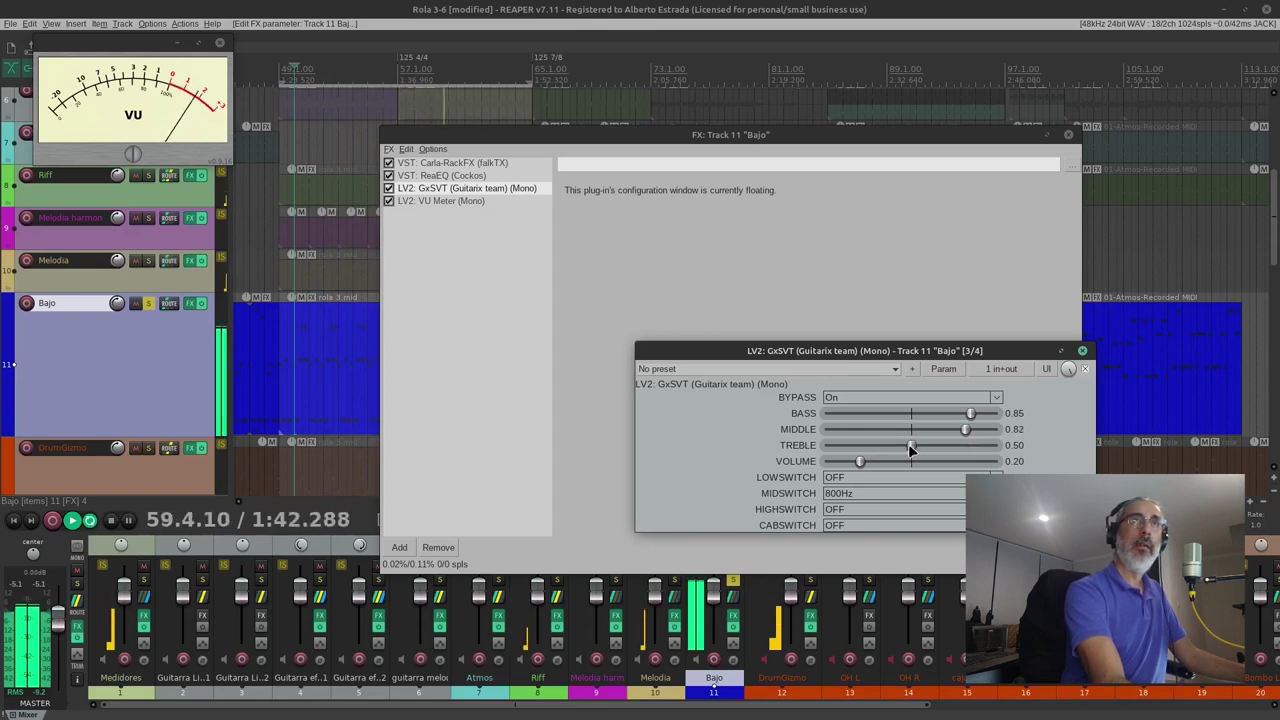
mouse_move(910, 450)
left_mouse_down()
mouse_move(983, 450)
mouse_move(913, 450)
left_mouse_up()
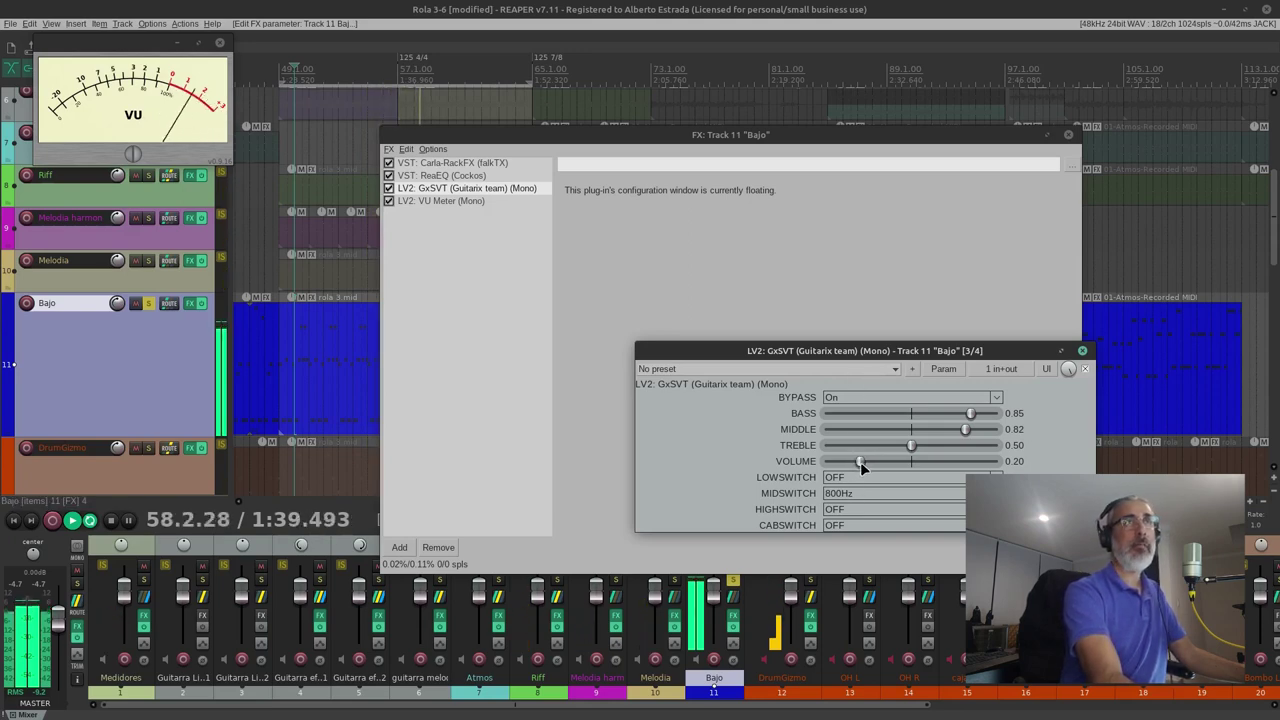
left_click_drag(862, 467, 850, 474)
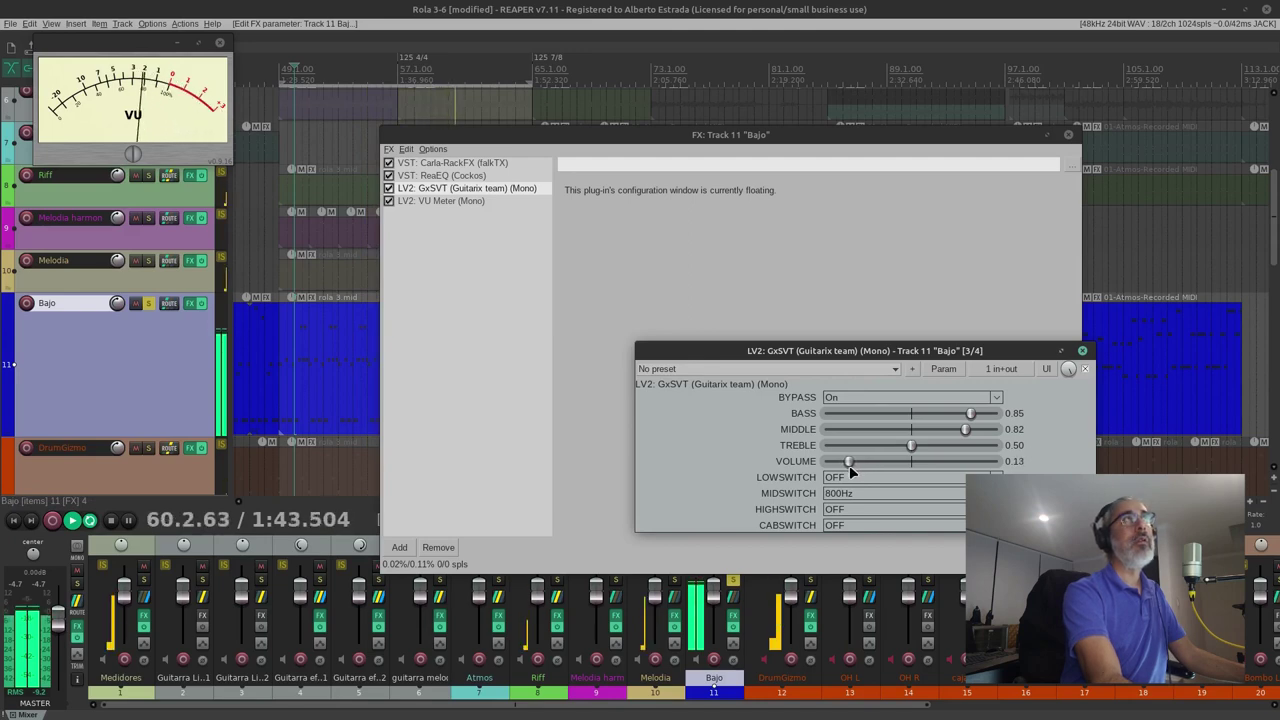
left_click(110, 522)
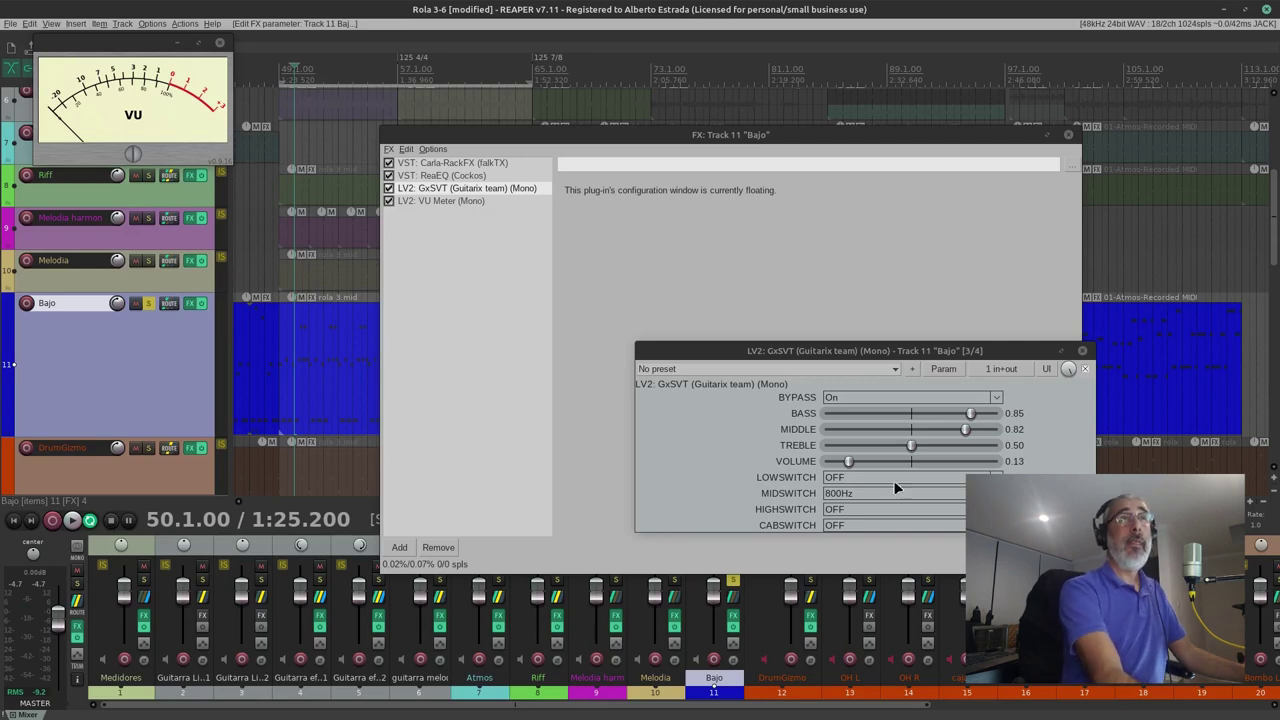
Play the loop with GxSVT's CABSWITCH set to ON, lower VOLUME to 0.12, and stop playback.
left_click(838, 478)
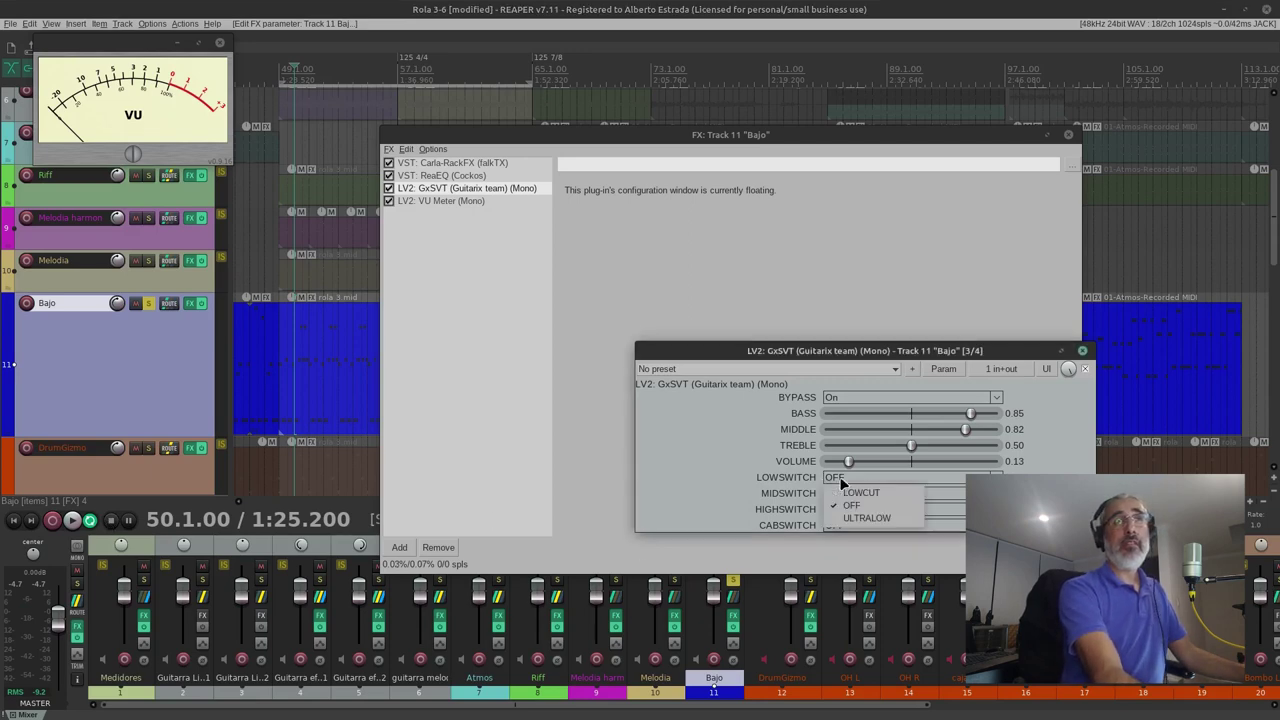
left_click(840, 482)
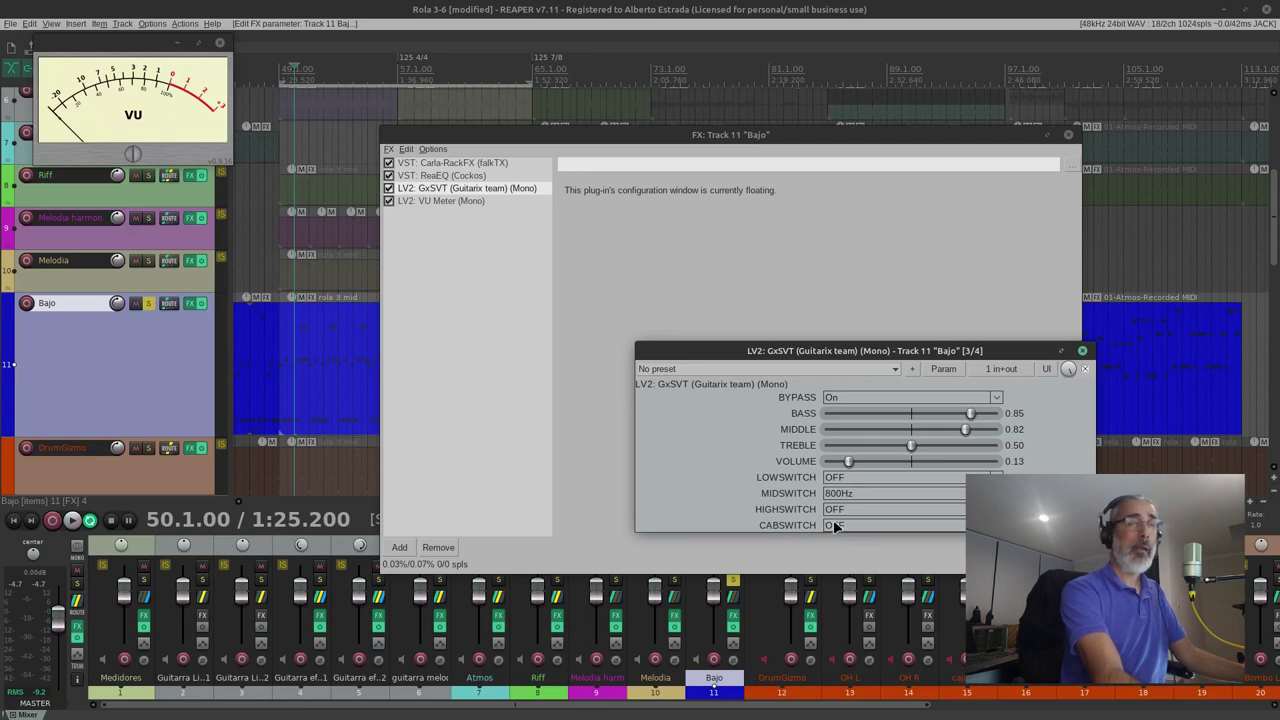
left_click(84, 527)
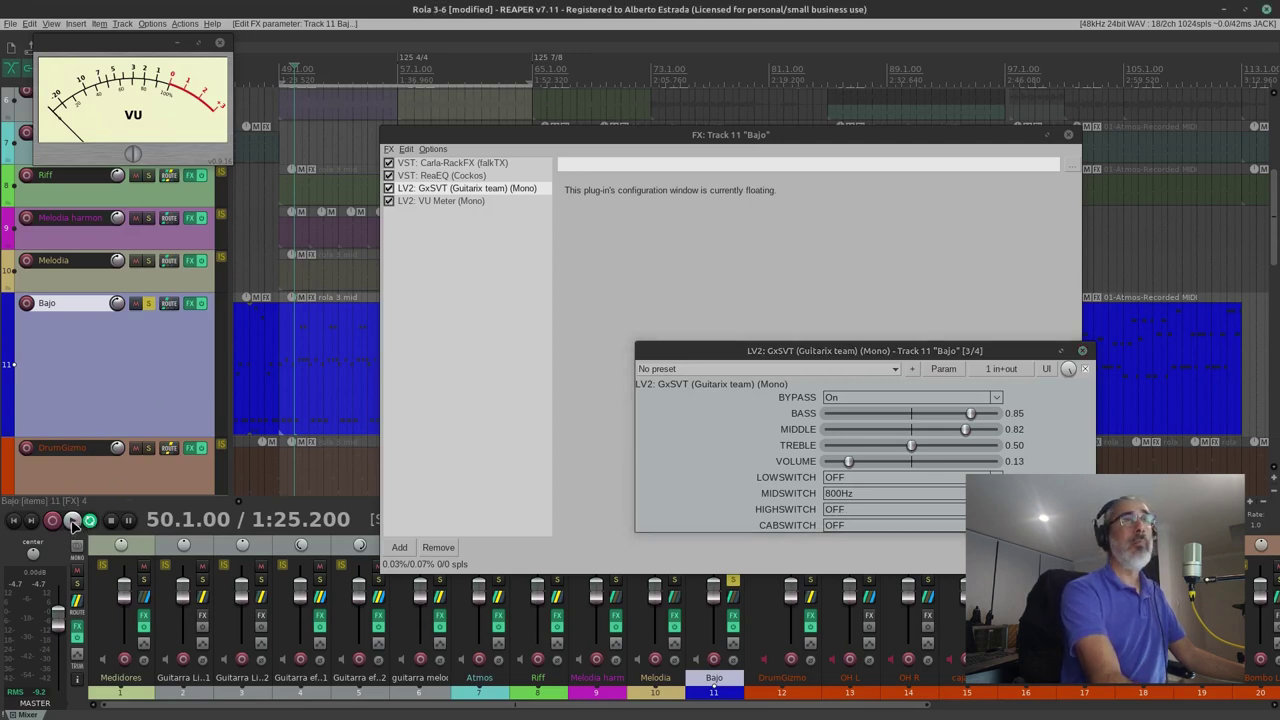
left_click(876, 525)
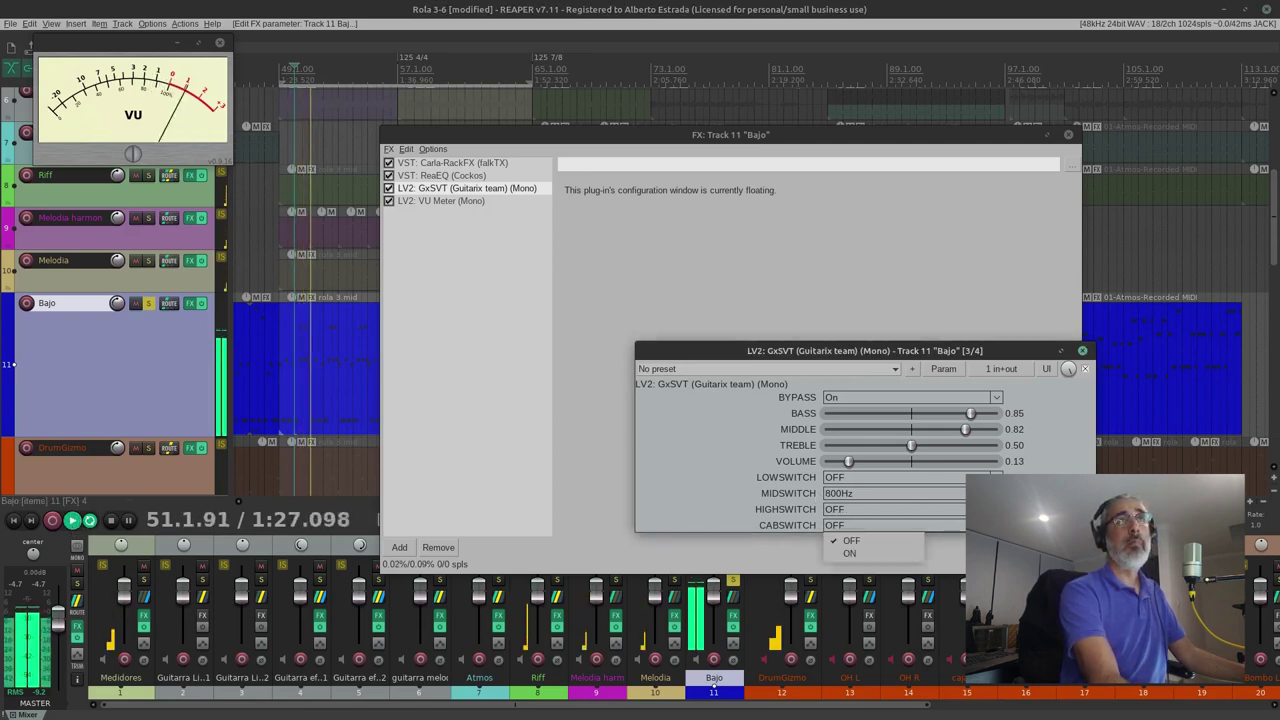
left_click(876, 559)
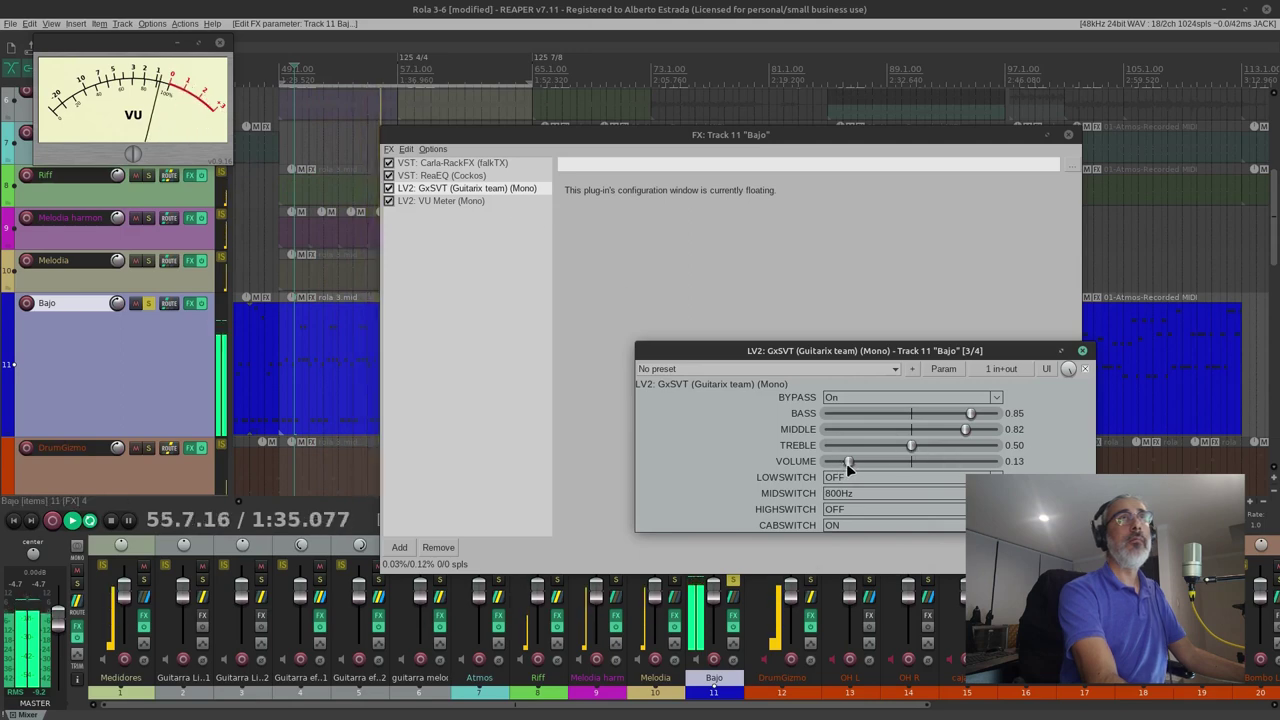
left_click_drag(848, 463, 841, 468)
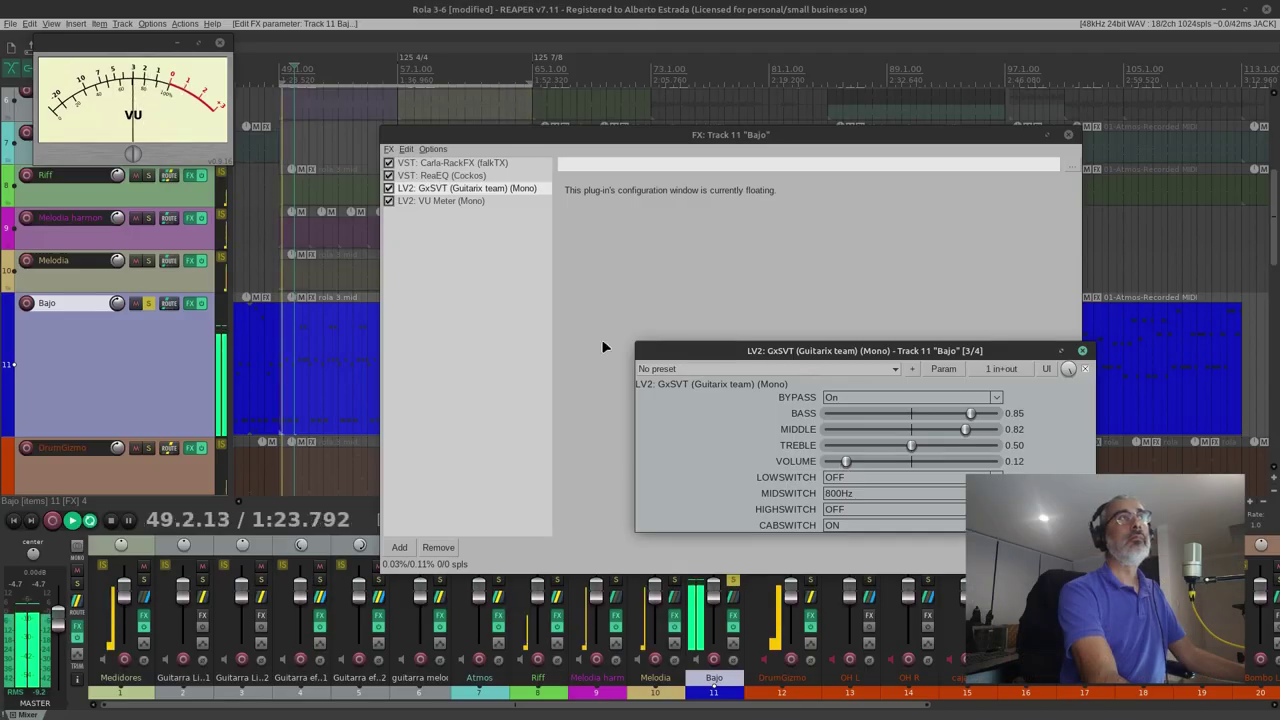
left_click(110, 521)
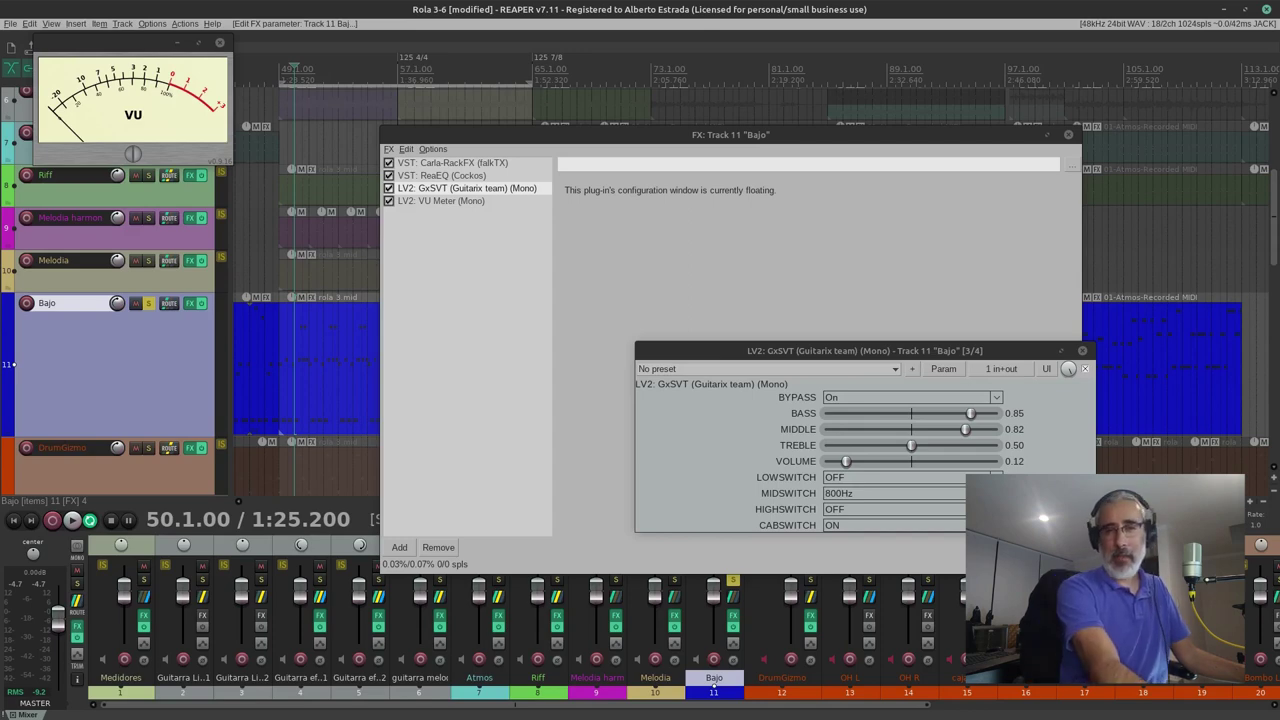
Set GxSVT's CABSWITCH to OFF and close its floating window.
left_click(996, 525)
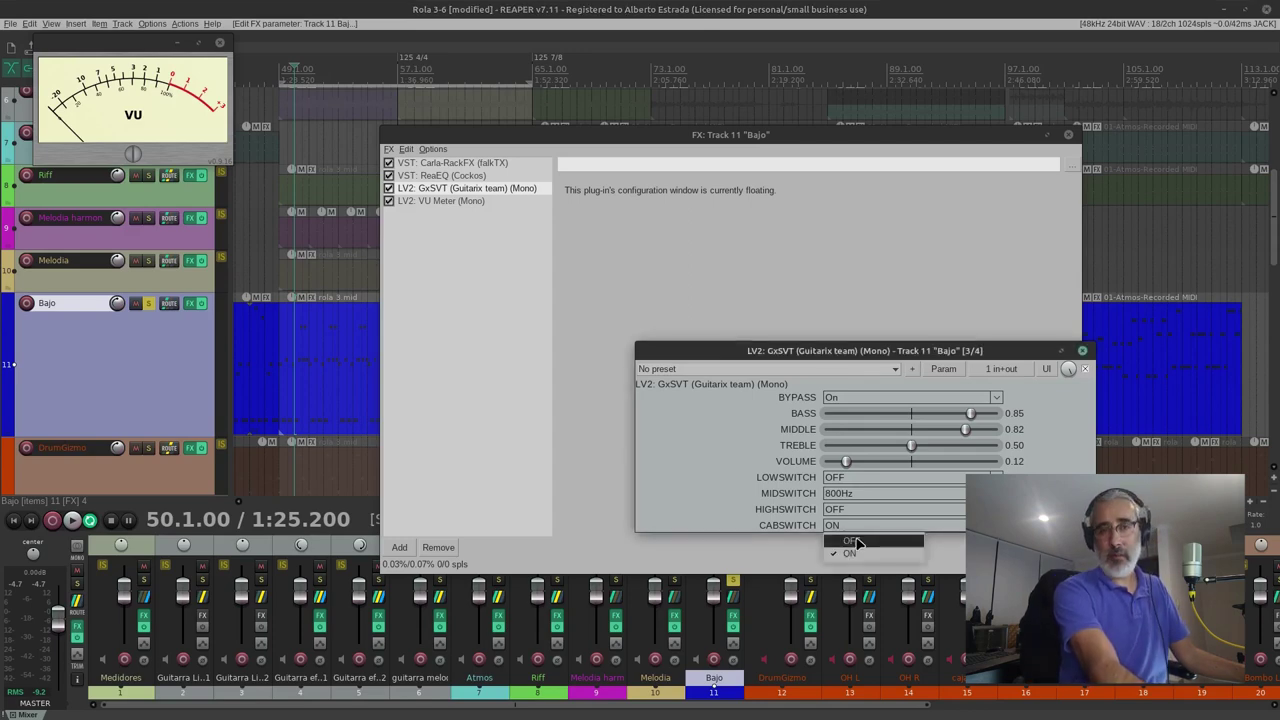
left_click(857, 541)
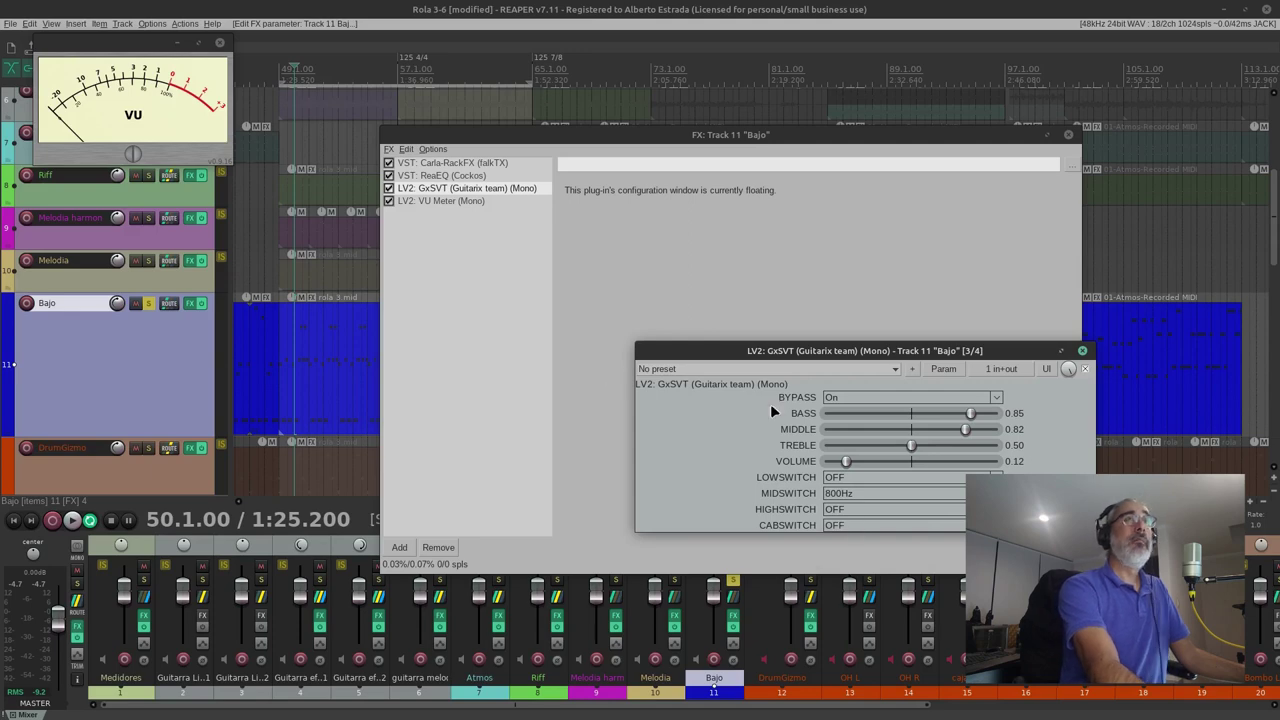
left_click(1083, 352)
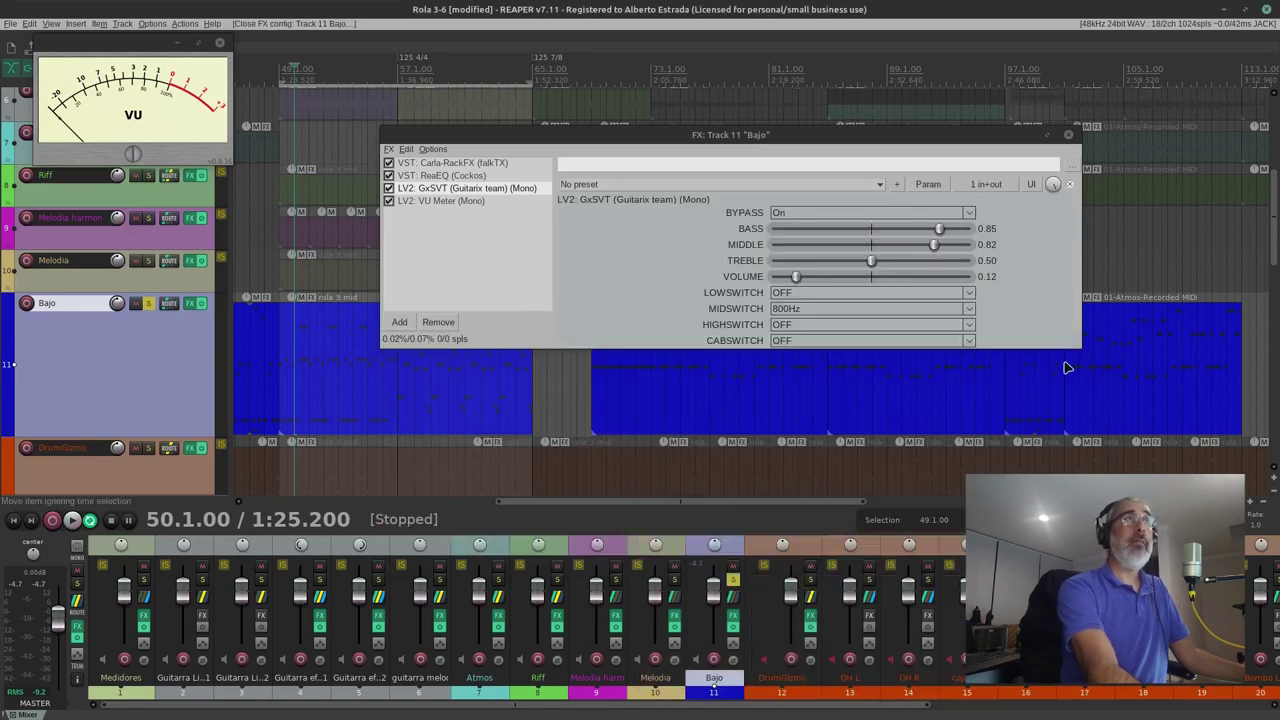
Filter the plugins by "cab" and add JS Convolution Amp/Cab Modeler to the Bajo track between GxSVT and the VU Meter.
left_click(400, 322)
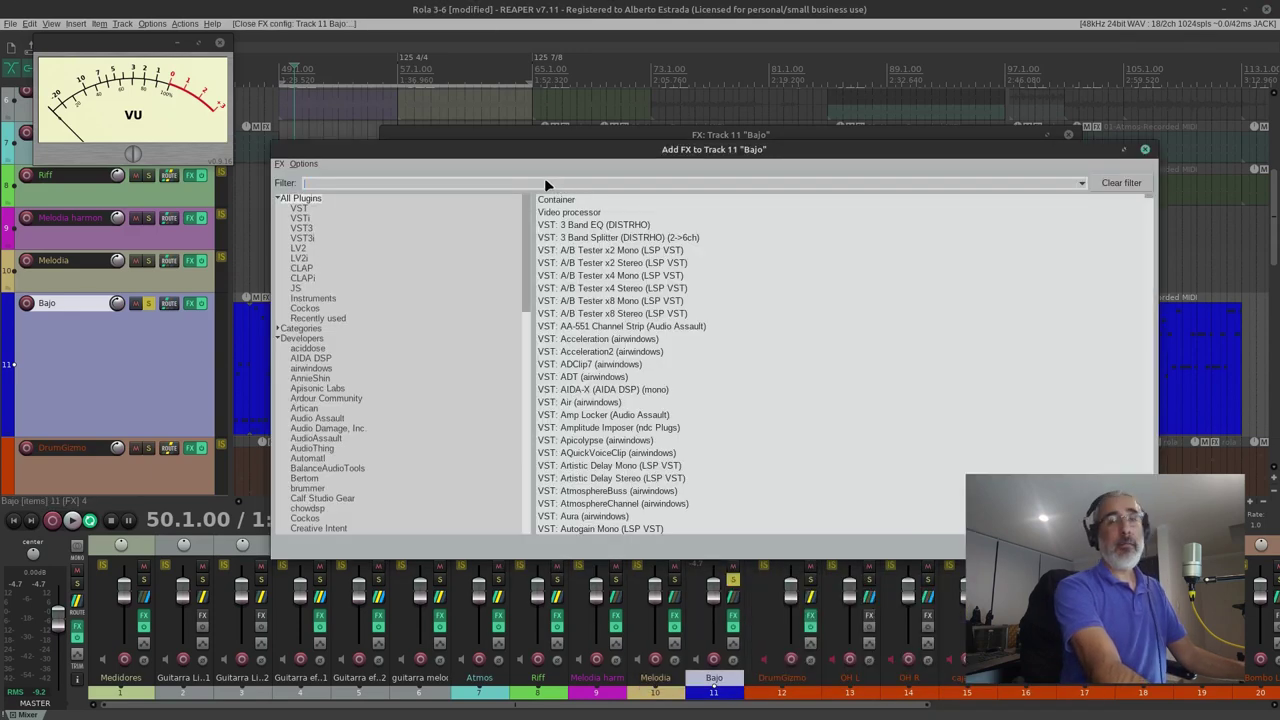
type("ca")
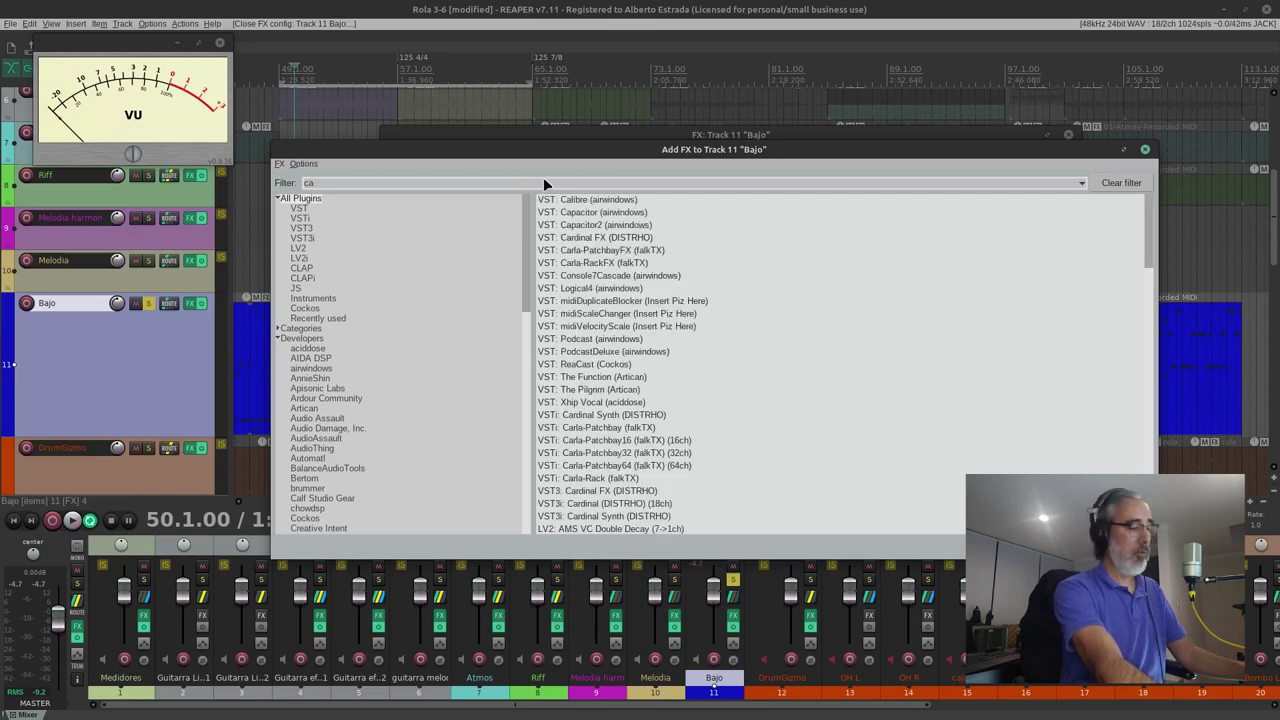
type("b")
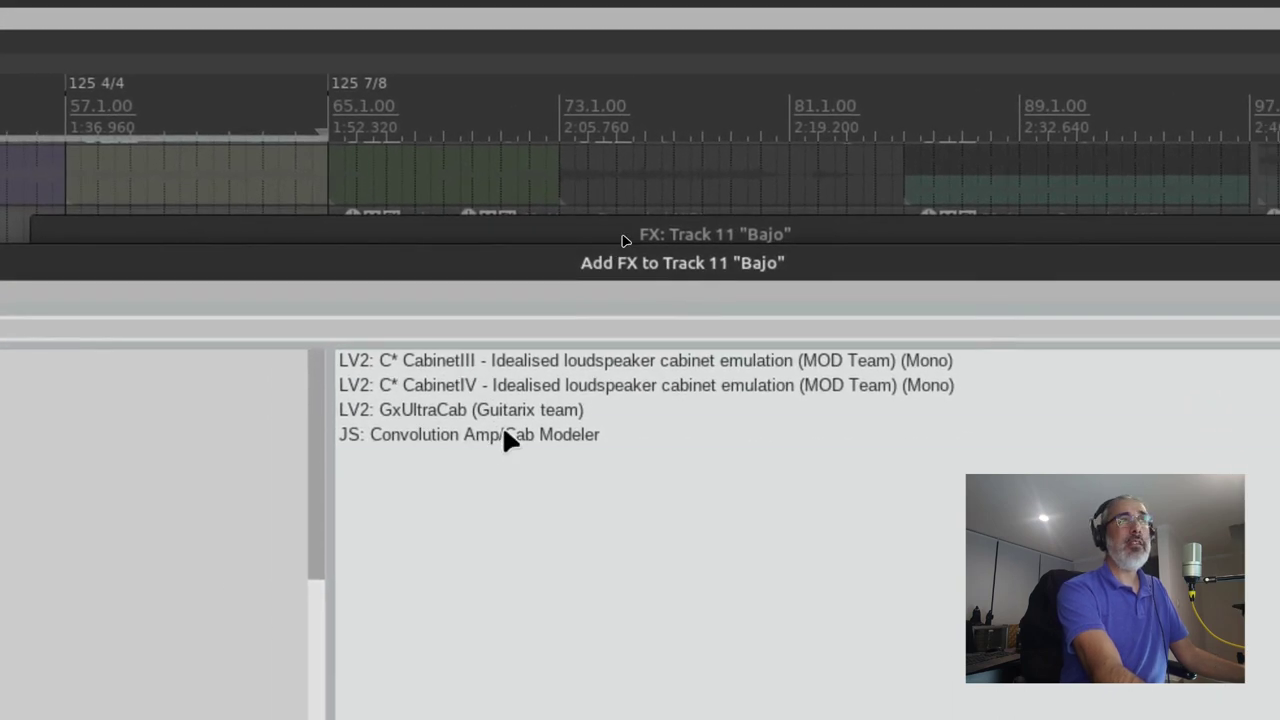
left_click(510, 445)
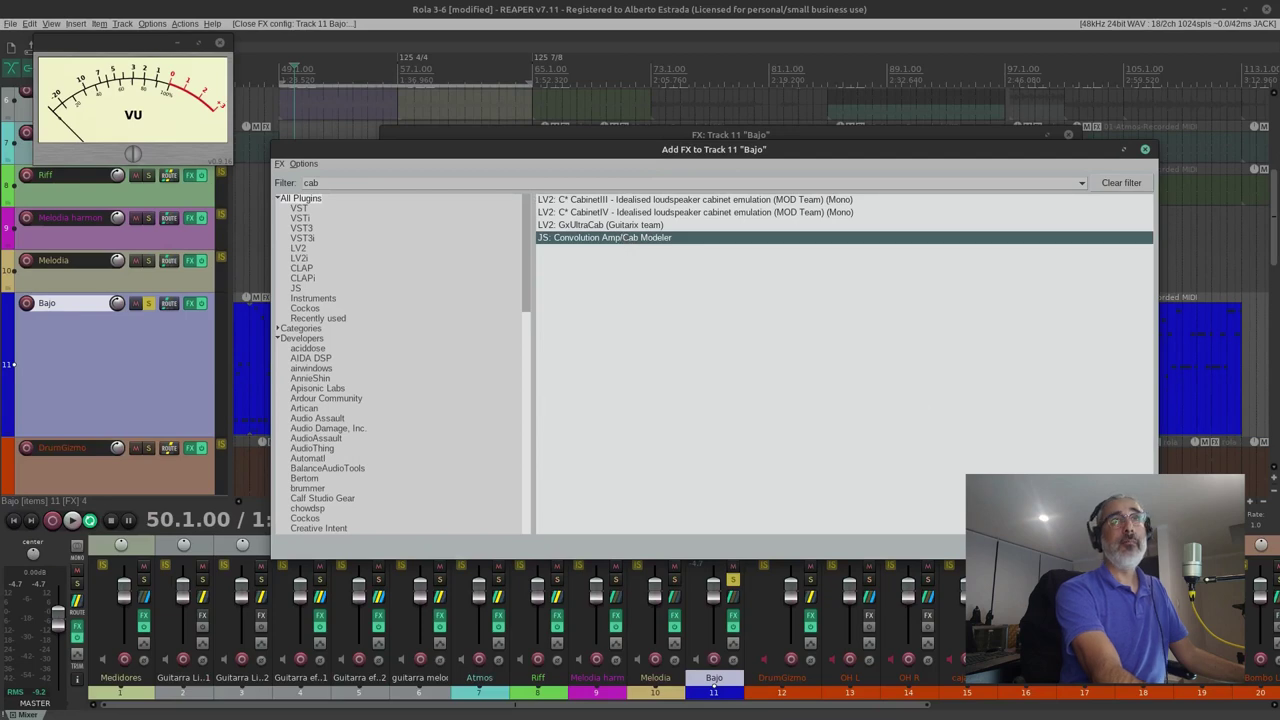
key("Return")
left_click_drag(486, 213, 485, 197)
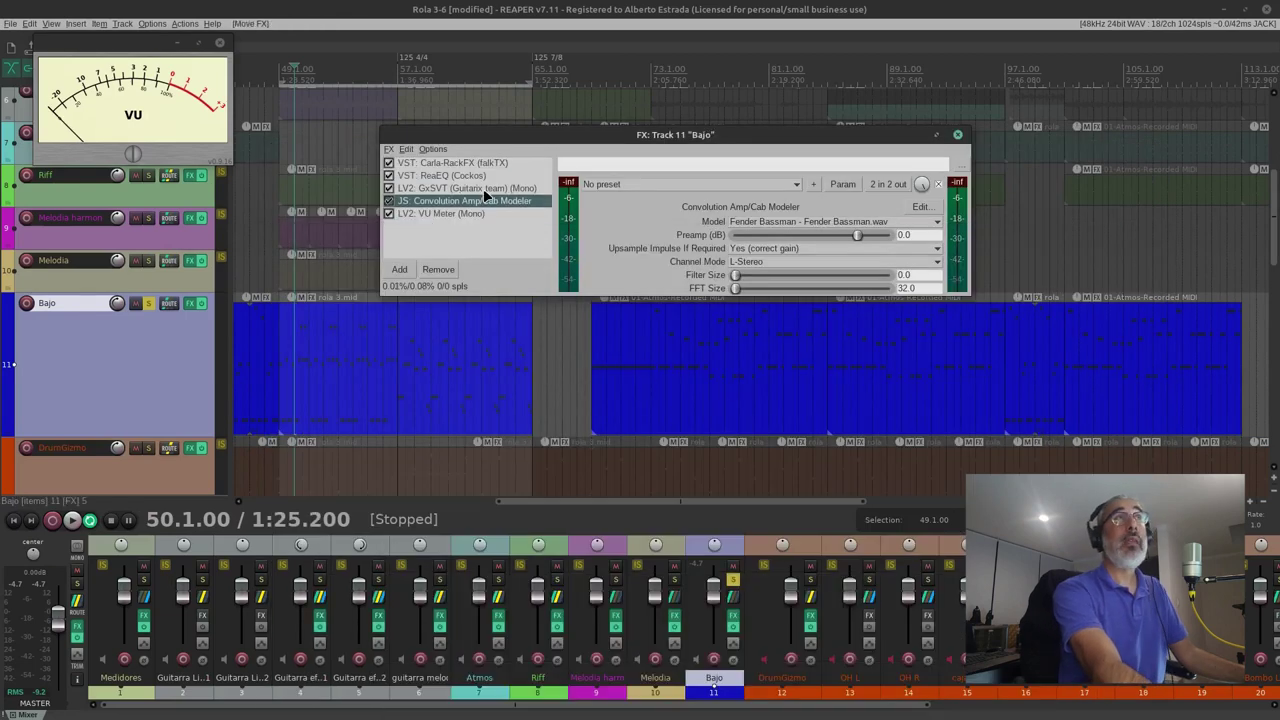
Review GxSVT's settings and the Convolution Amp/Cab Modeler's upsampling and channel mode options.
left_click(483, 188)
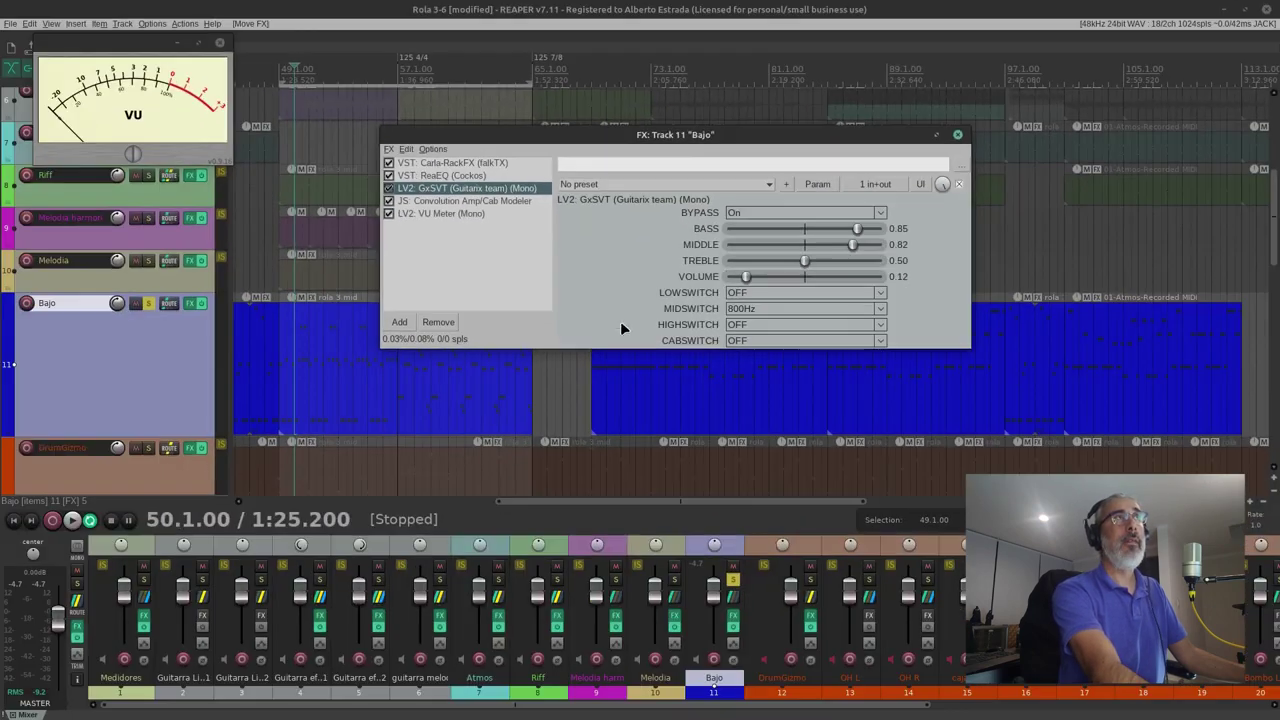
left_click(490, 201)
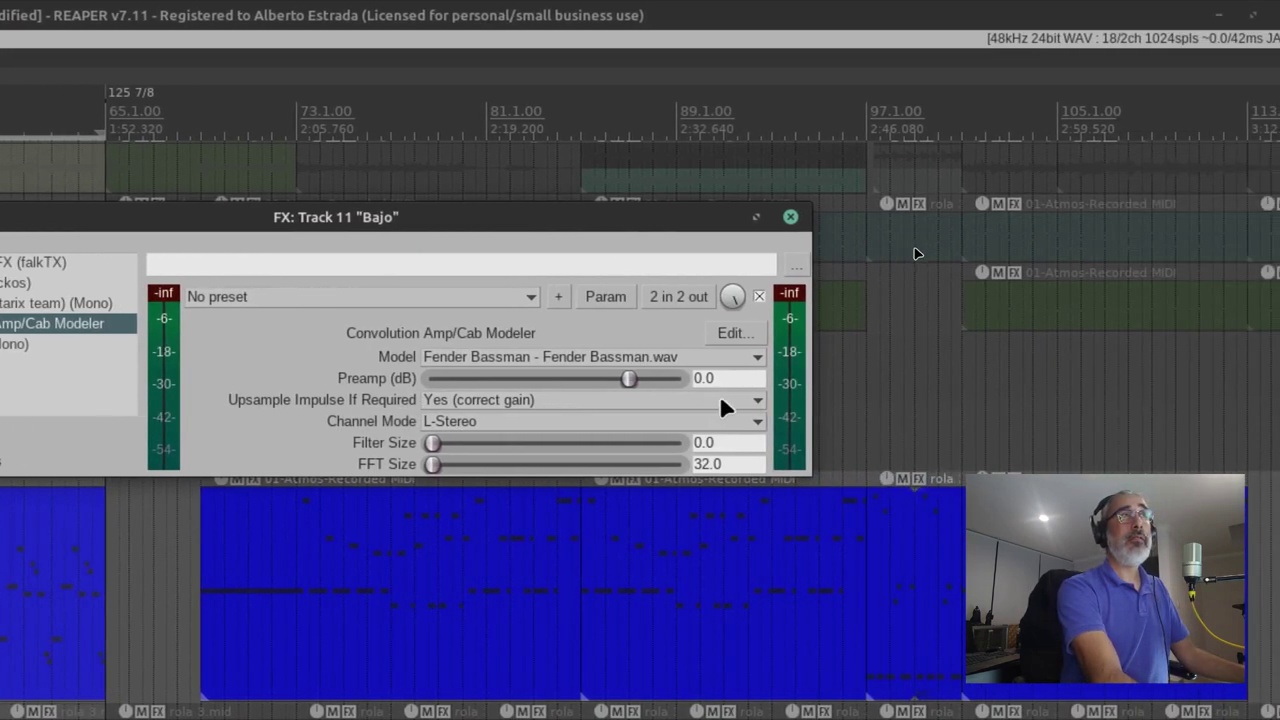
left_click(721, 399)
left_click(721, 399)
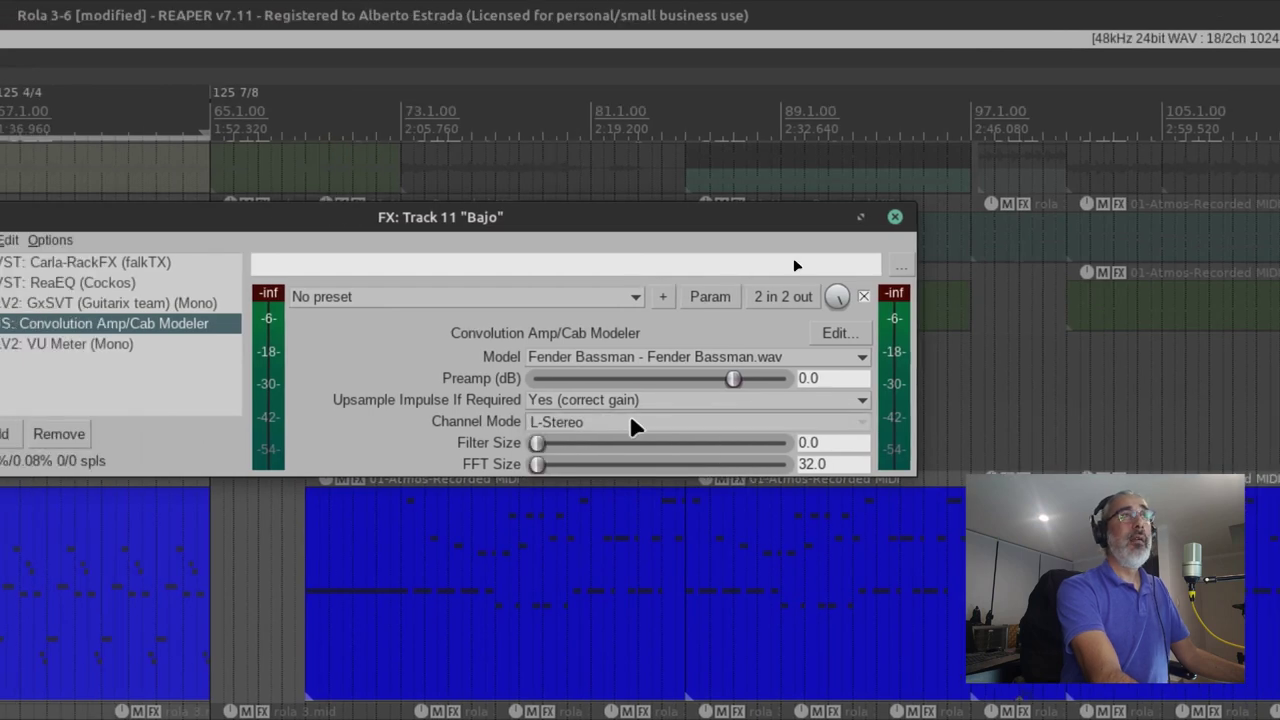
left_click(527, 421)
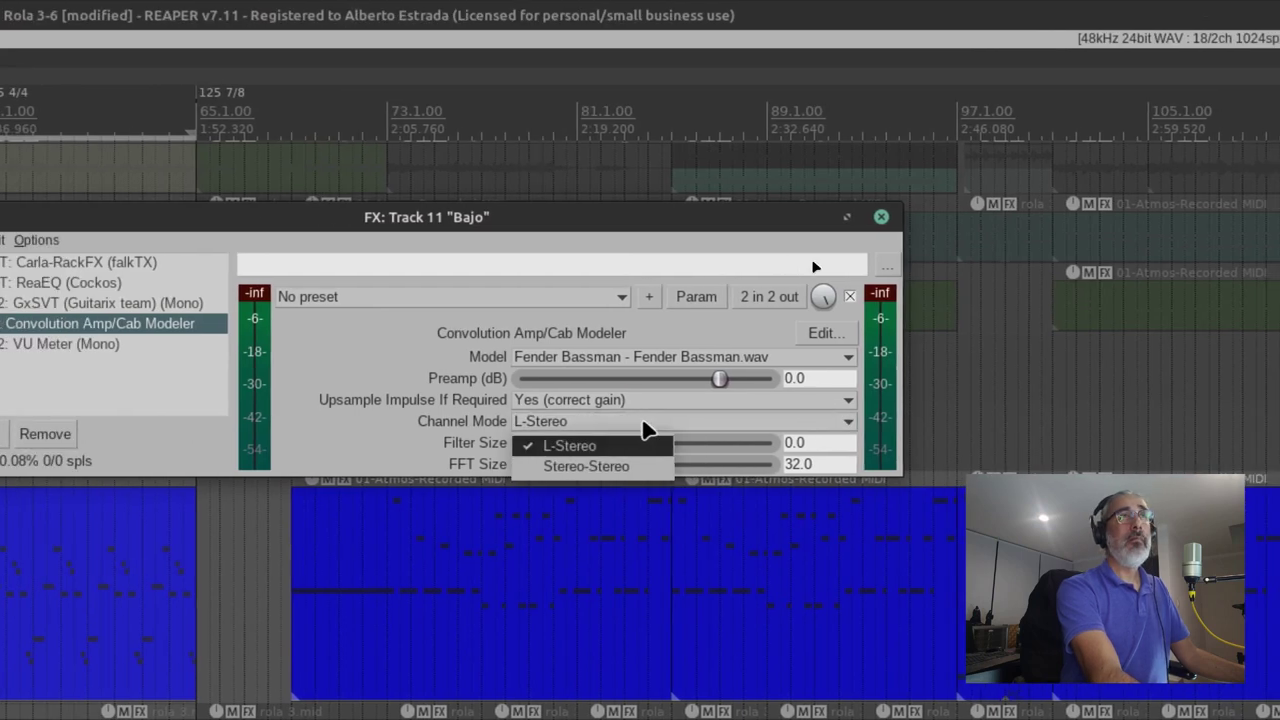
left_click(638, 445)
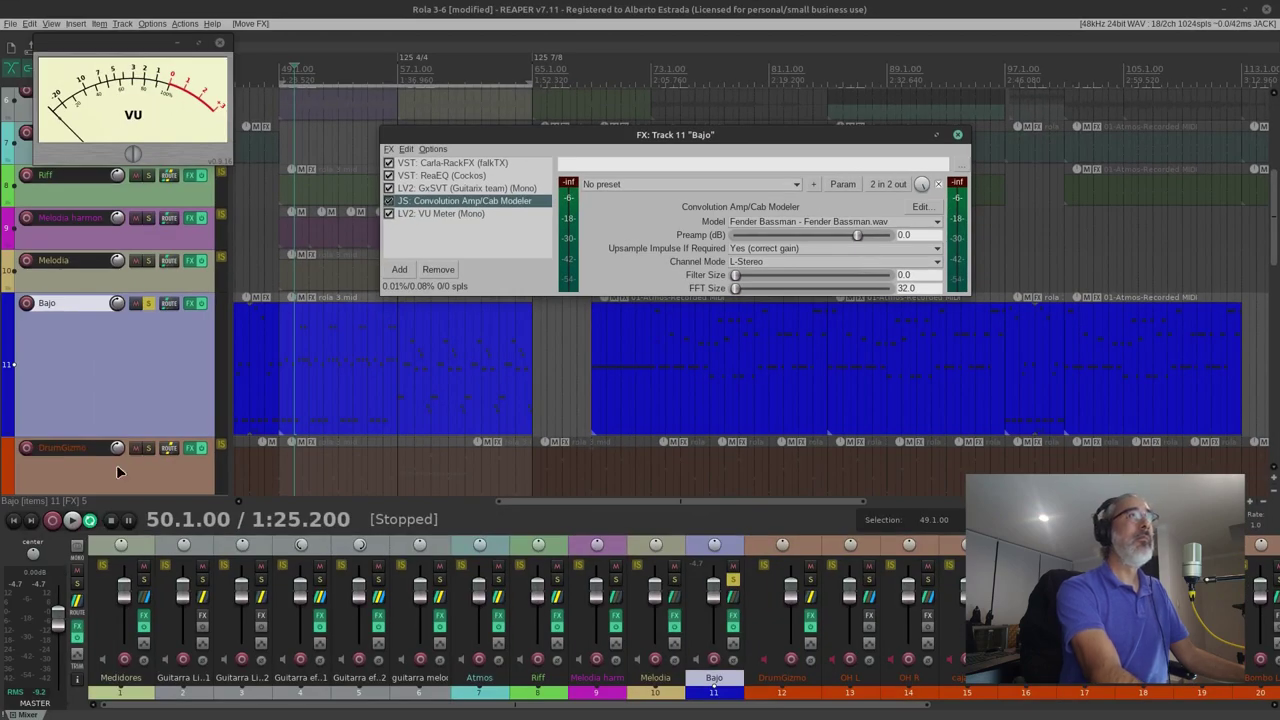
Play the loop and set the Convolution Amp/Cab Modeler's preamp to -16.0 dB.
left_click(71, 520)
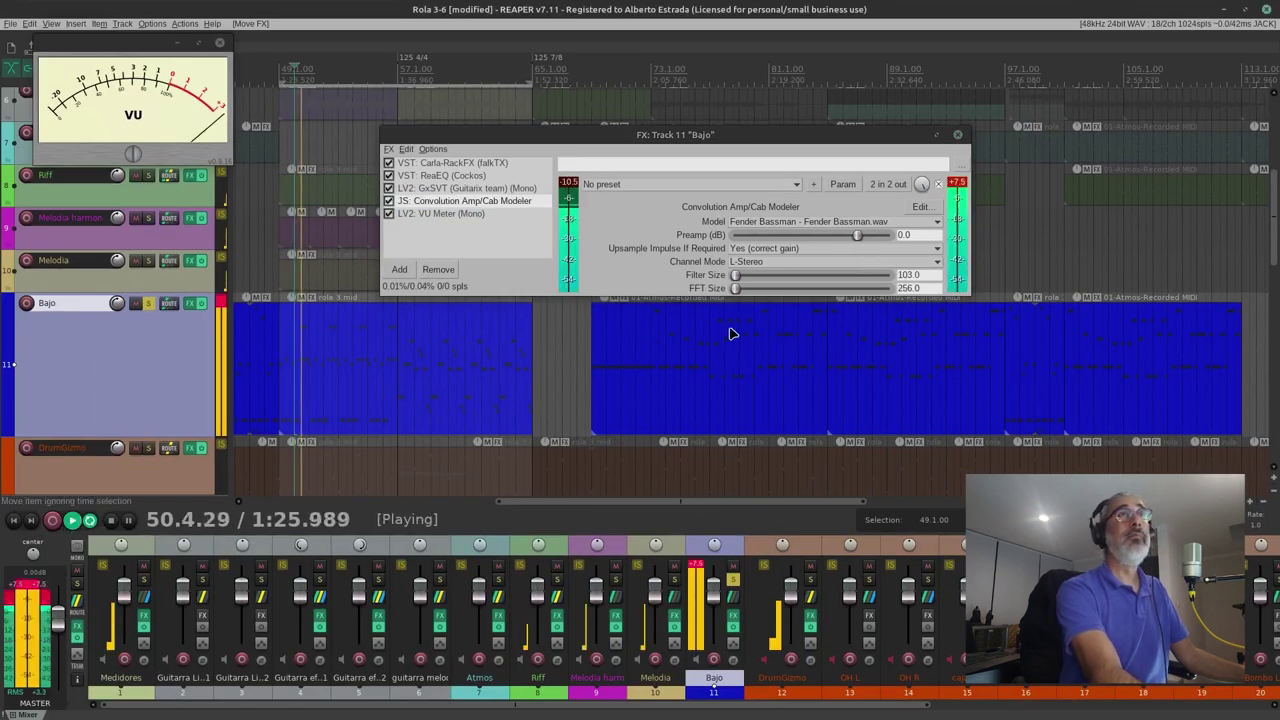
mouse_move(857, 235)
left_mouse_down()
mouse_move(823, 232)
mouse_move(842, 234)
left_mouse_up()
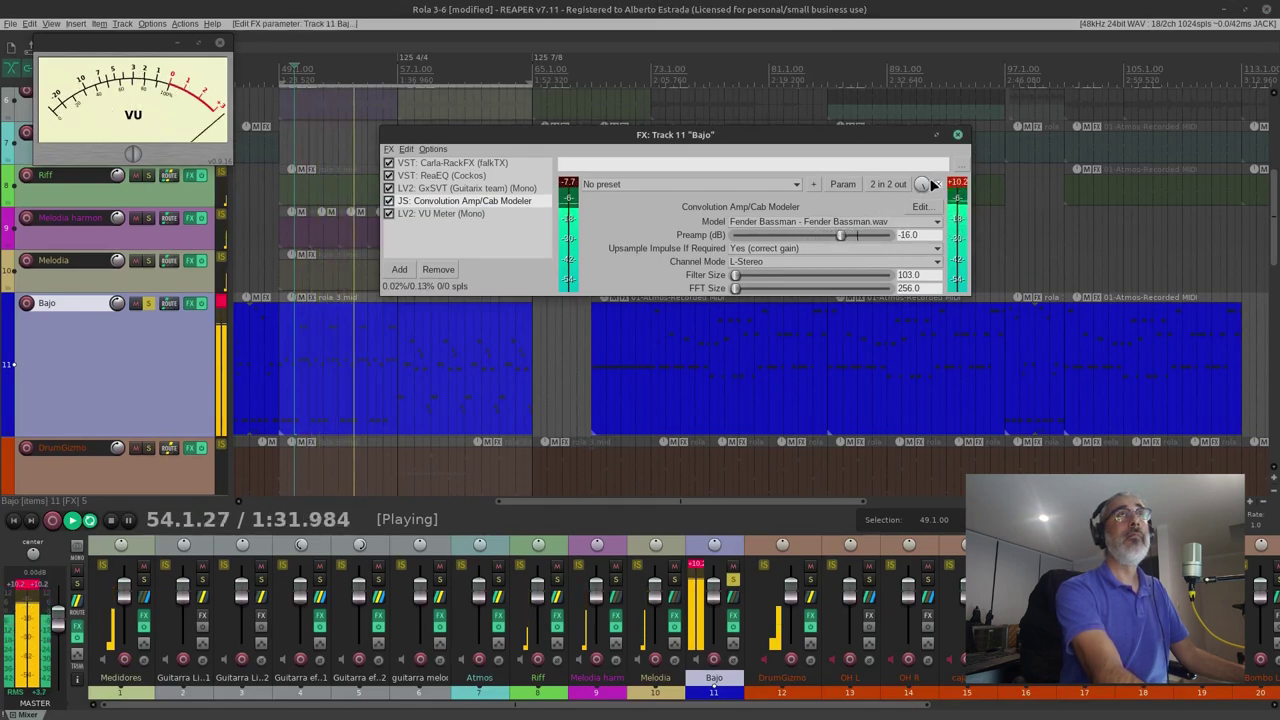
Set GxSVT's volume to 0.07 and the Convolution Amp/Cab Modeler's preamp to -11.0 dB while the loop plays.
left_click(962, 182)
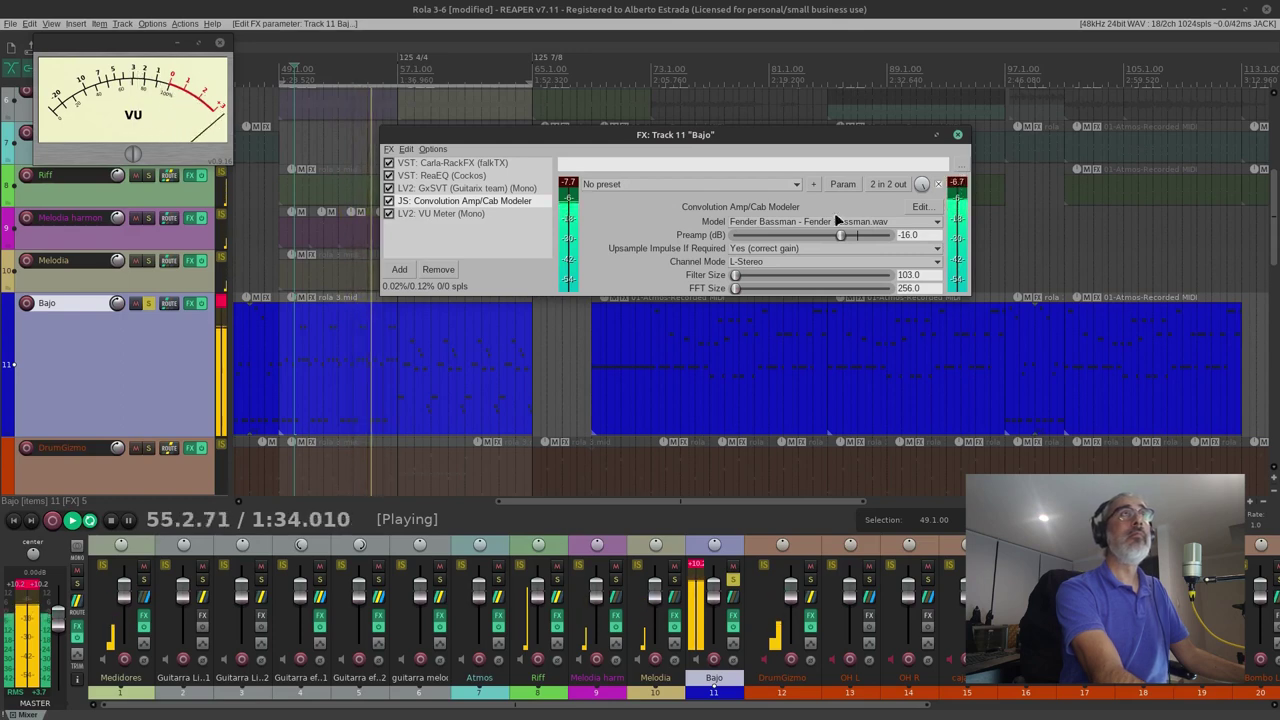
left_click(476, 189)
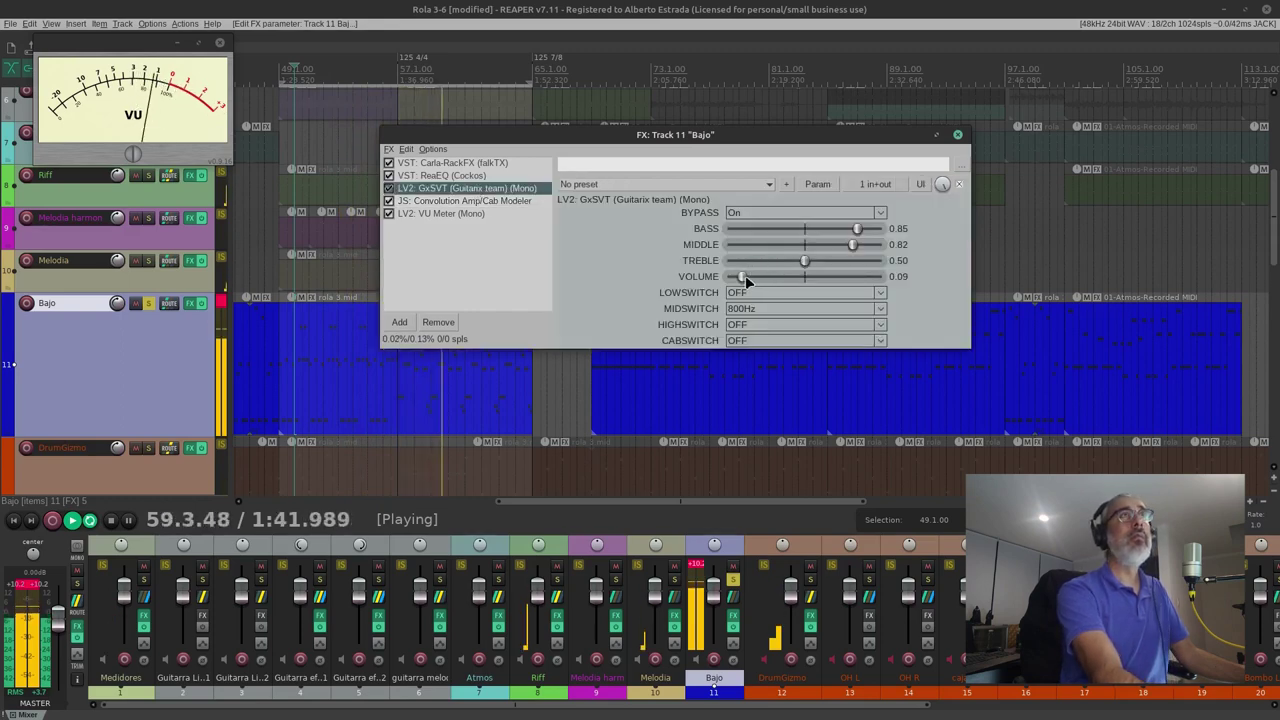
left_click_drag(746, 278, 743, 282)
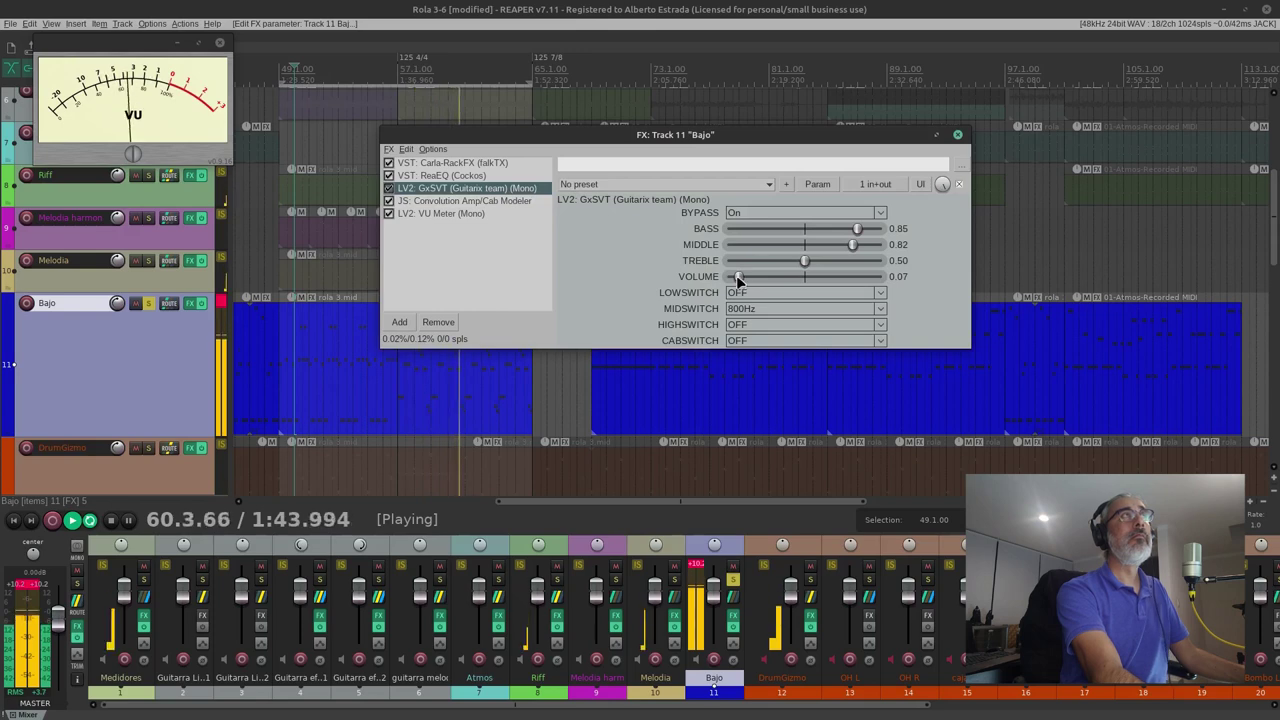
left_click(487, 203)
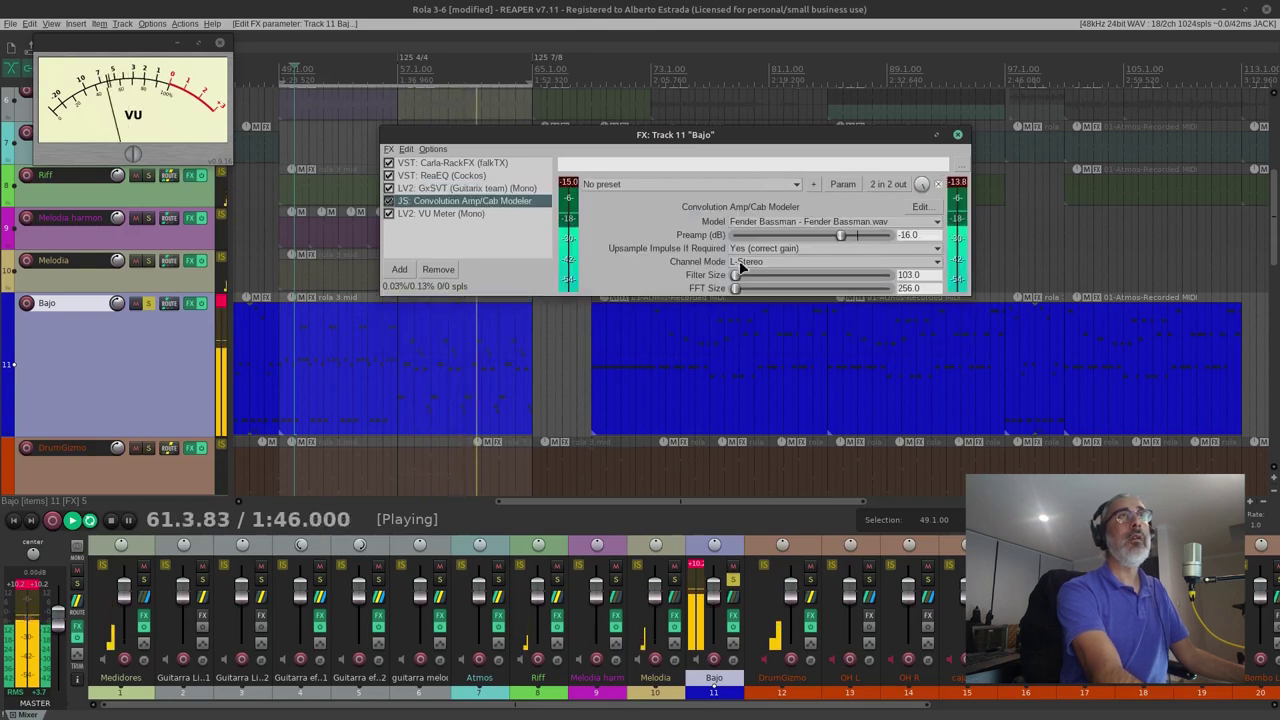
left_click_drag(845, 234, 850, 234)
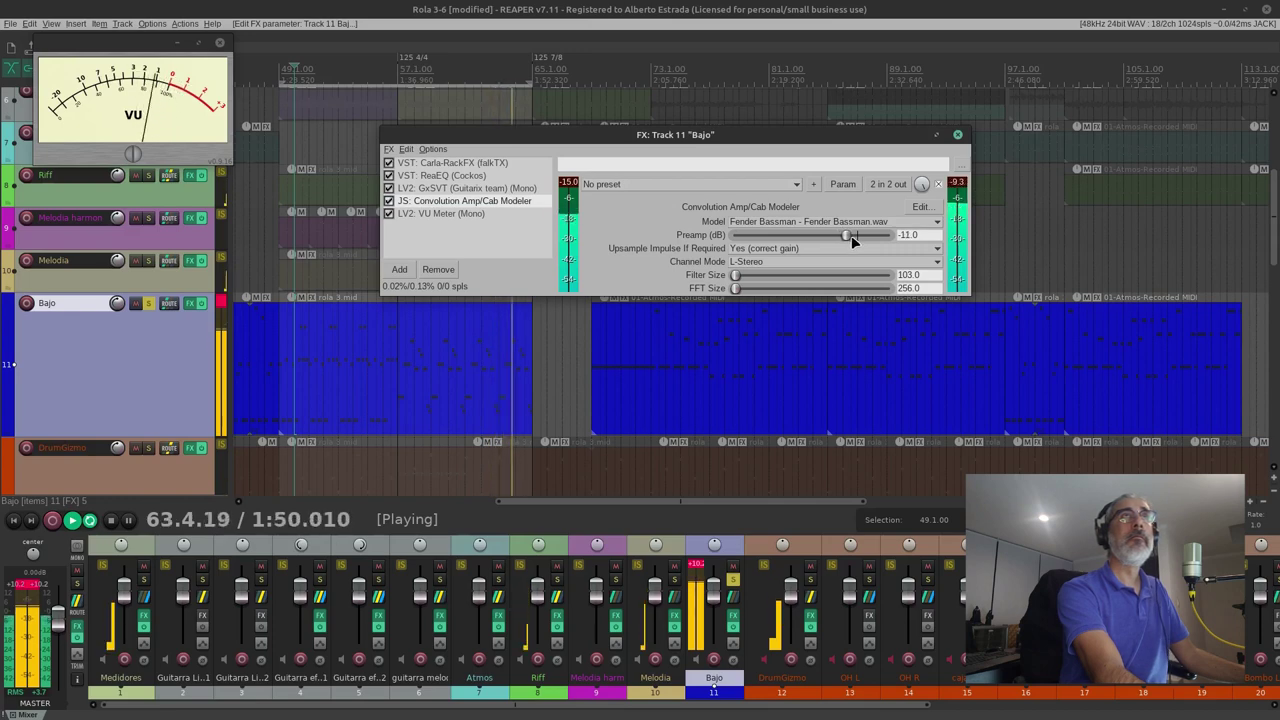
left_click(851, 250)
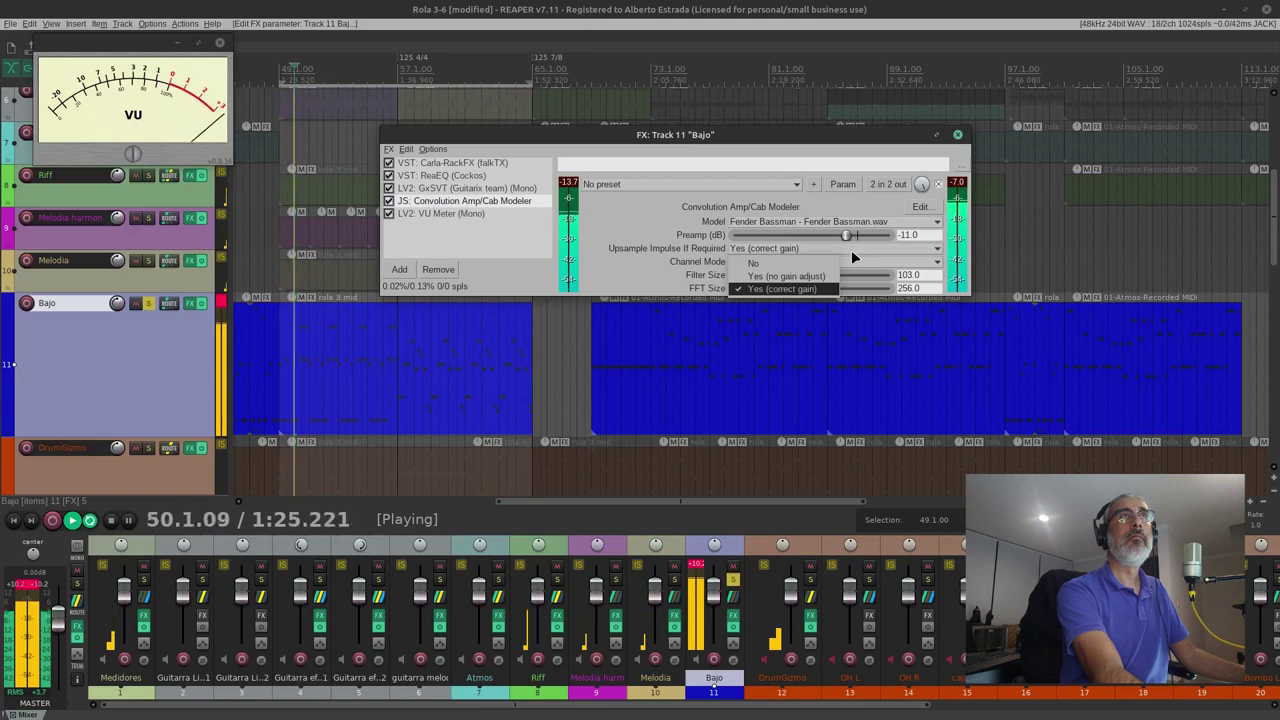
left_click(851, 251)
left_click(846, 261)
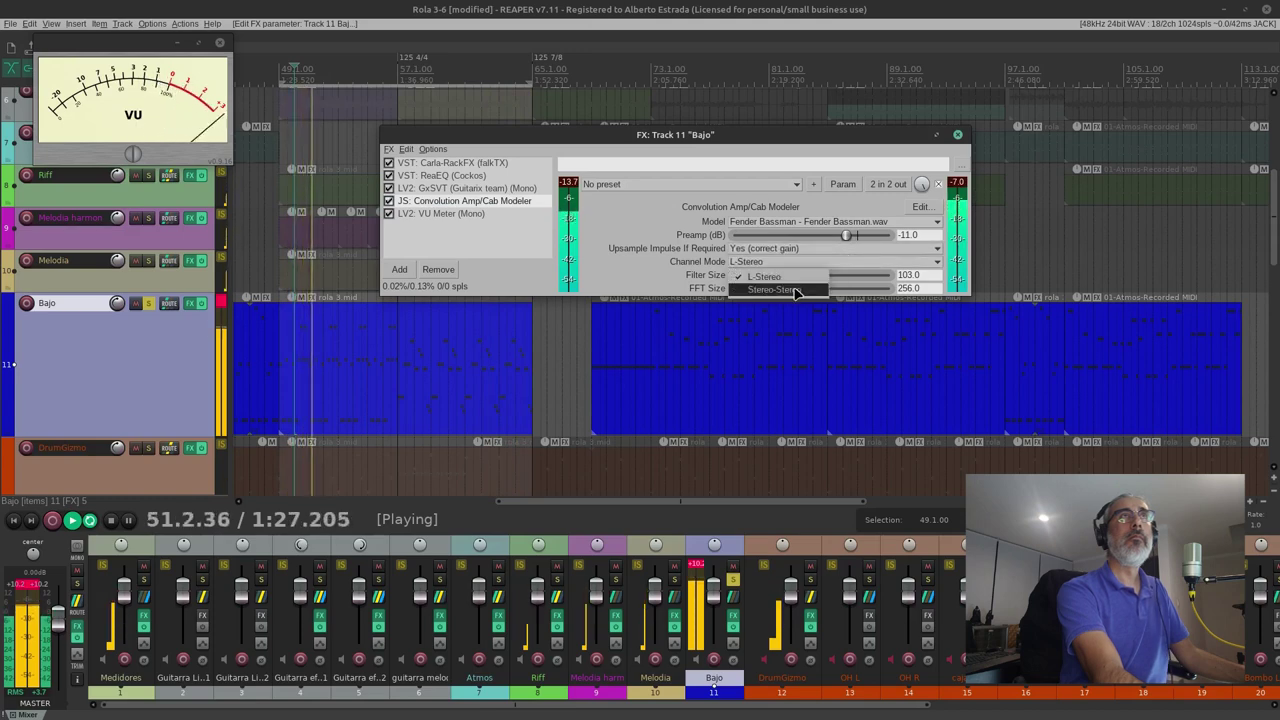
left_click(836, 270)
Audition other models such as Vox AC30, return to Fender Bassman - Fender Bassman.wav, and set the modeler's preamp to -13.0 dB.
left_click(840, 221)
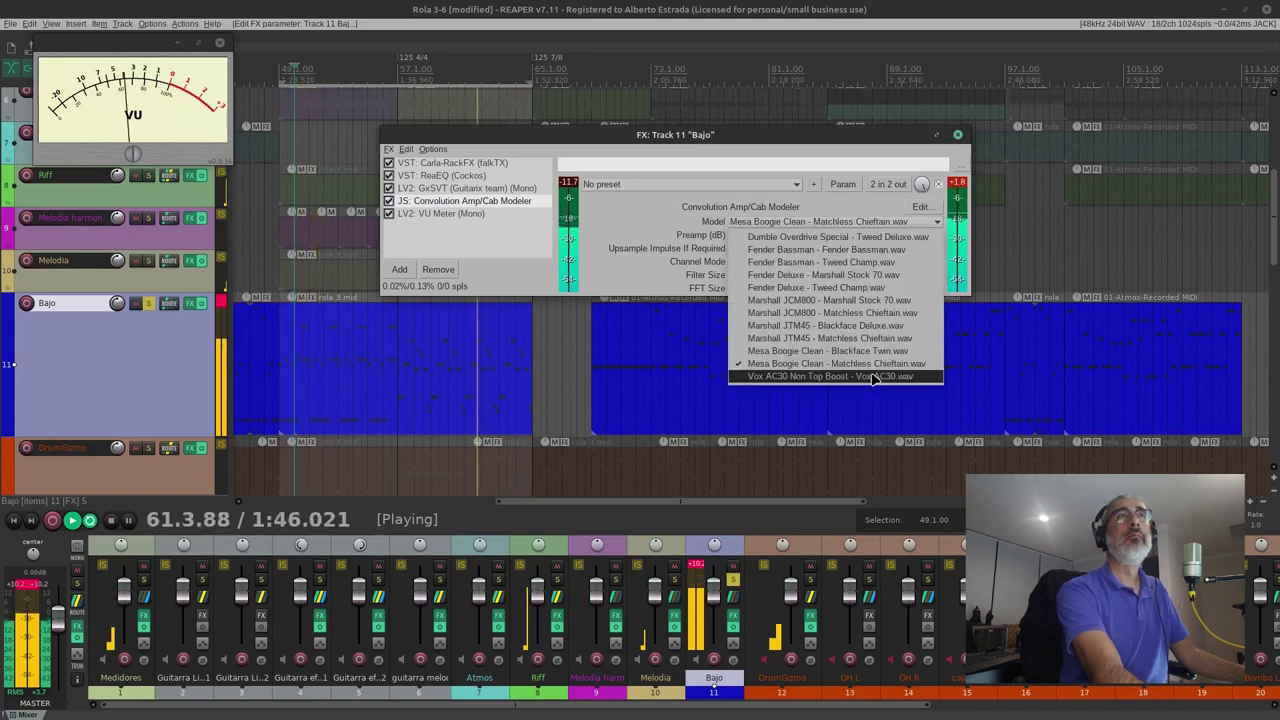
left_click(860, 378)
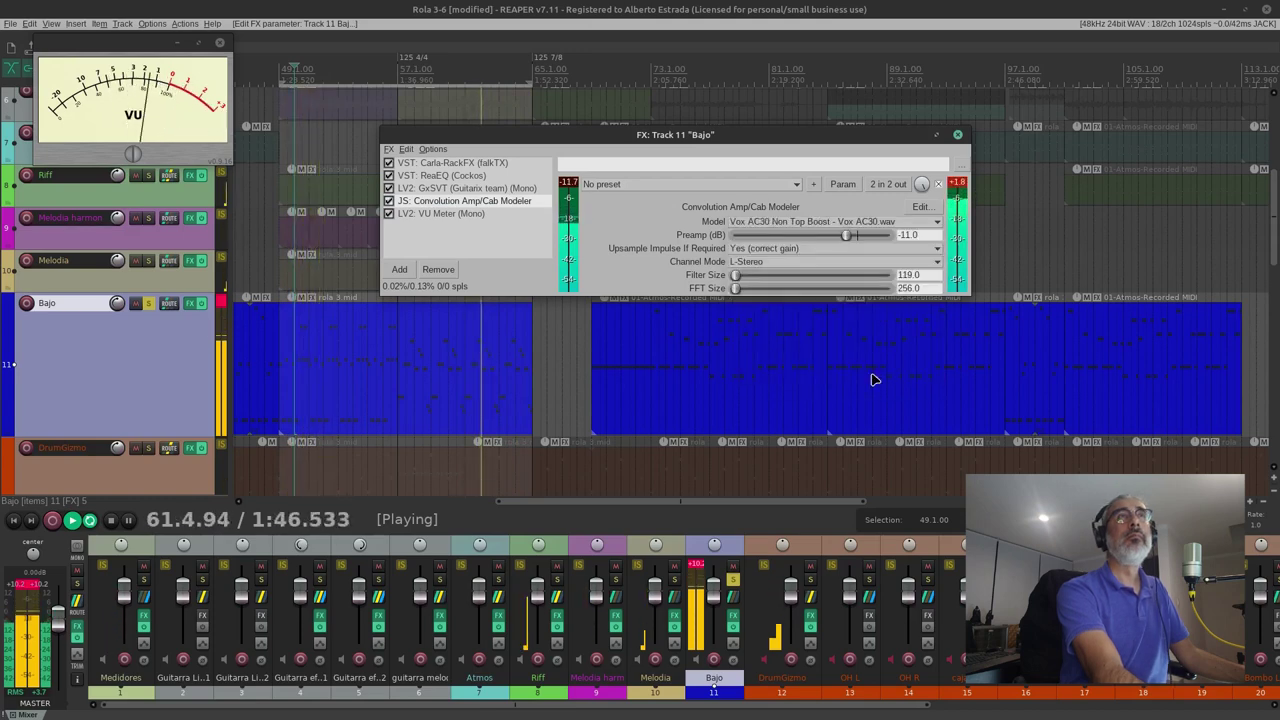
left_click(868, 221)
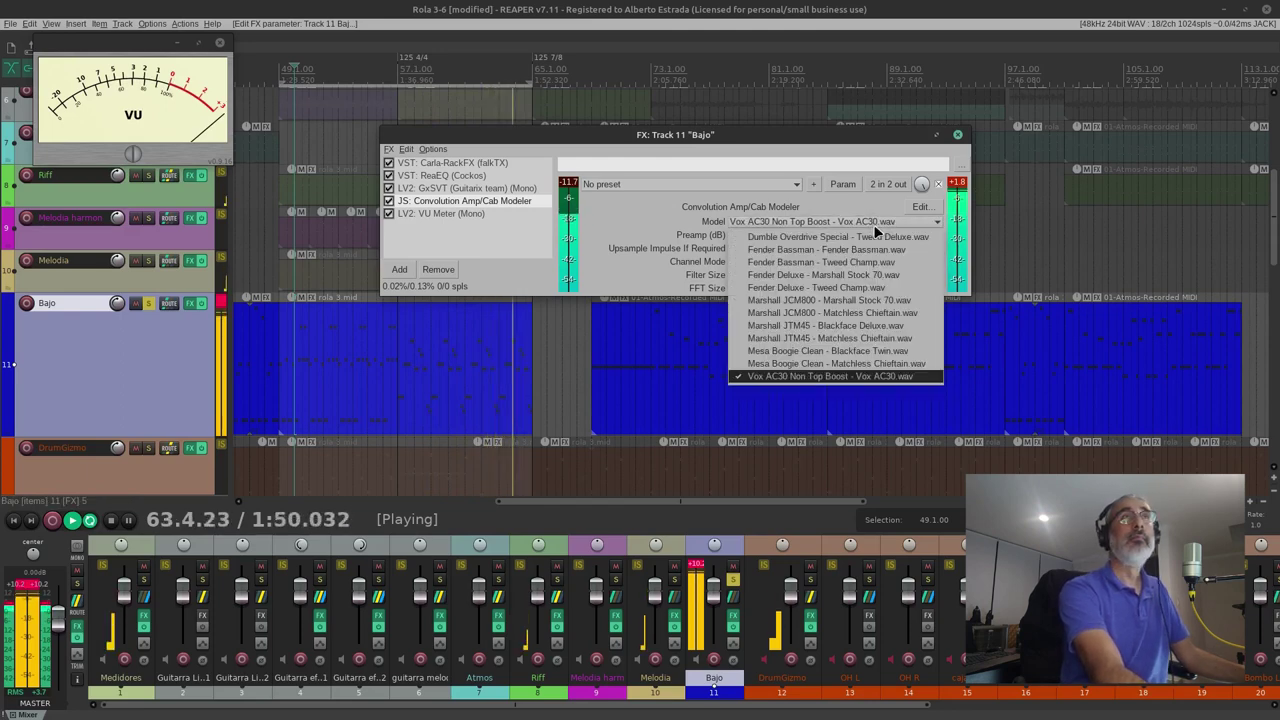
left_click(868, 262)
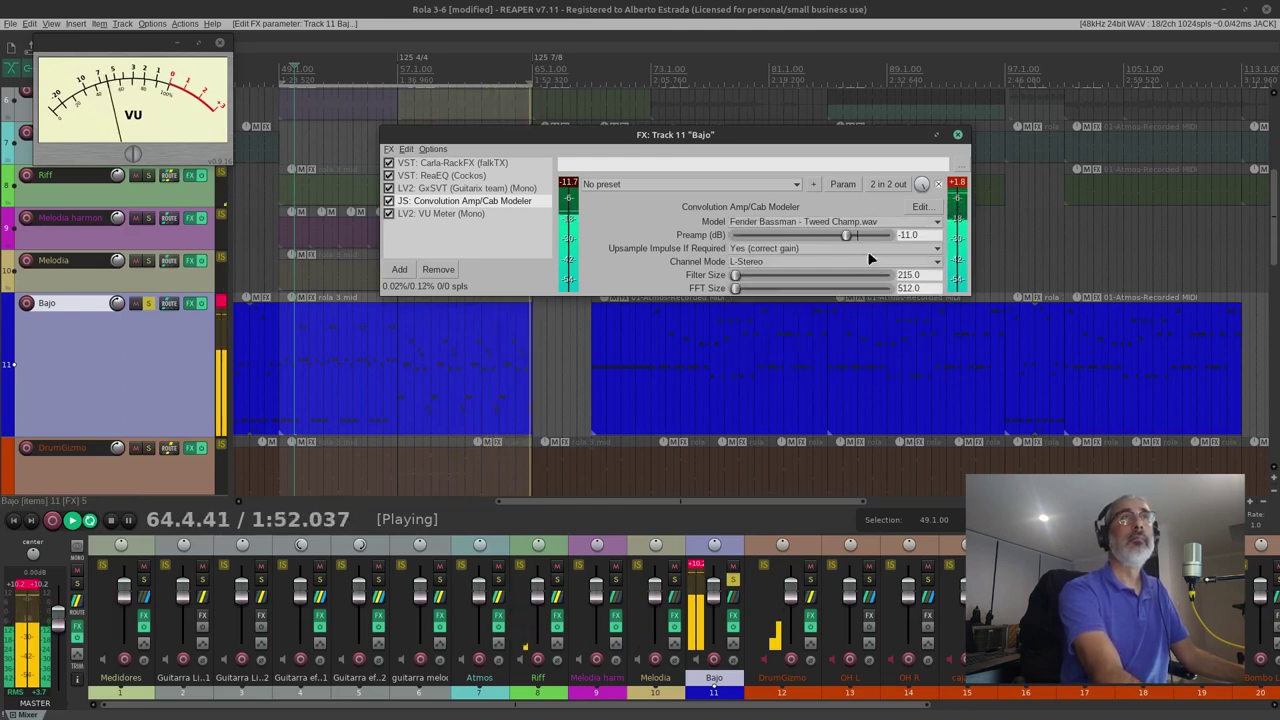
left_click(872, 221)
left_click(876, 250)
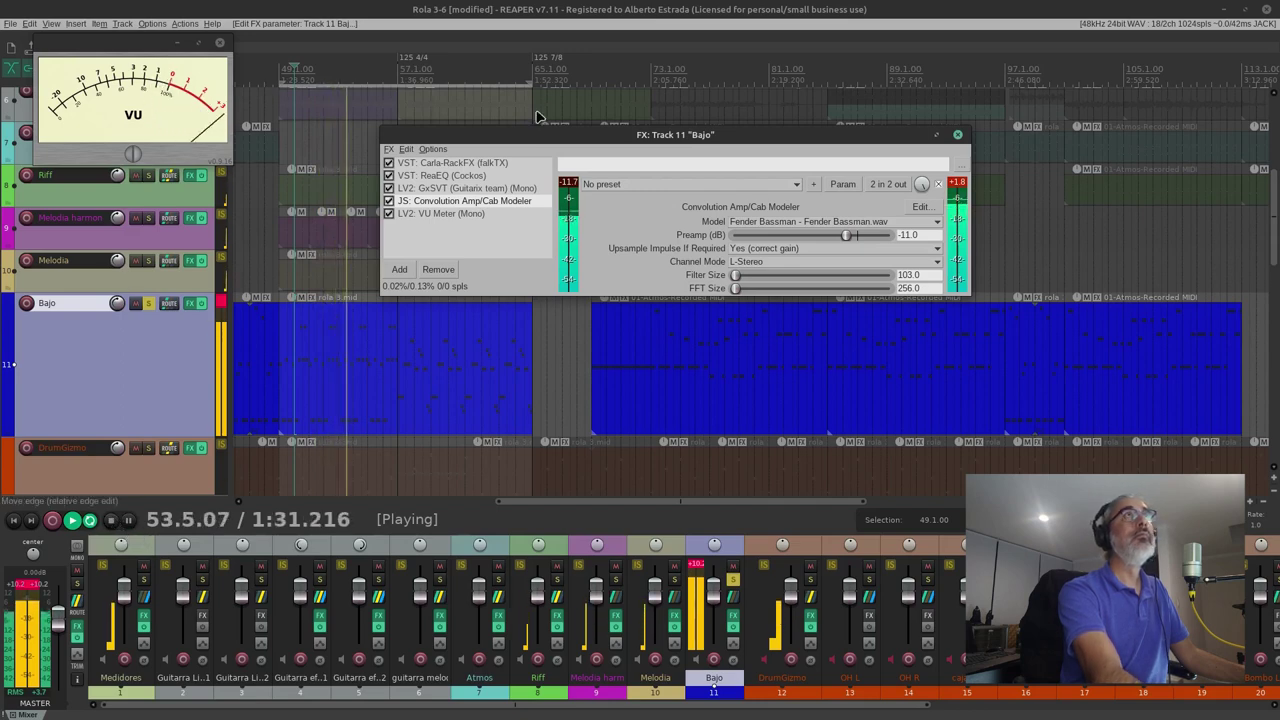
left_click_drag(852, 236, 843, 233)
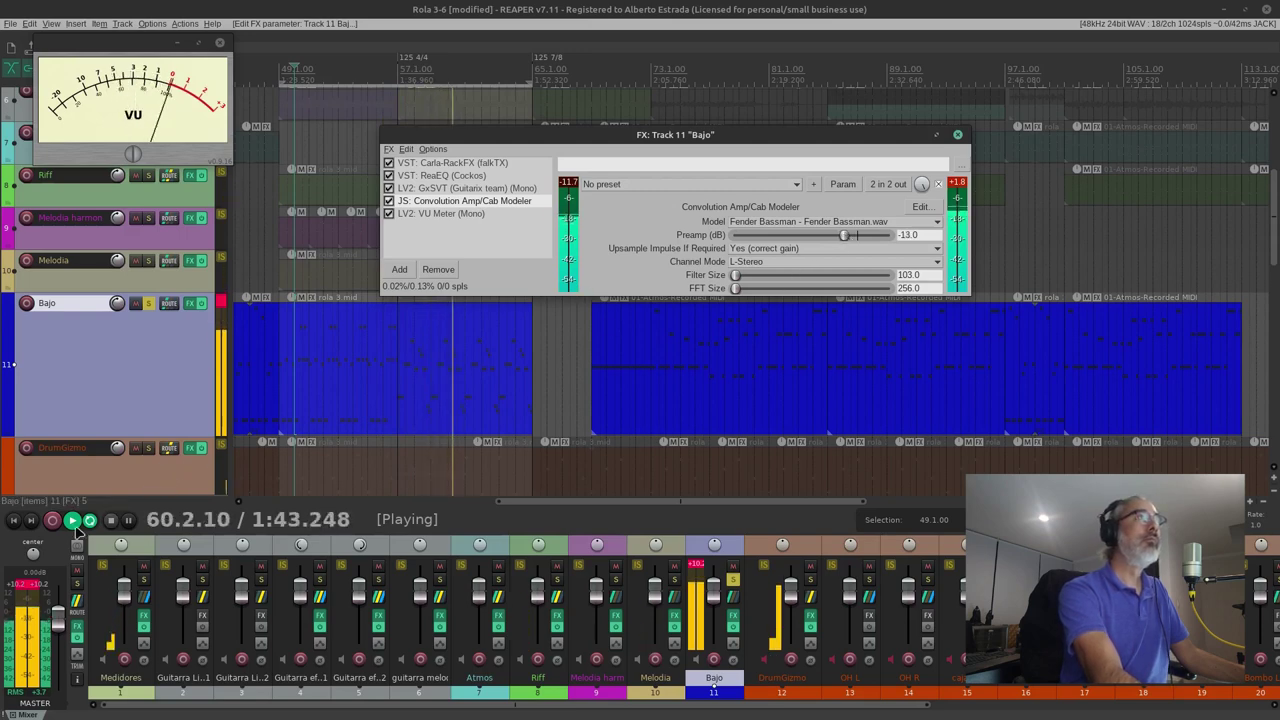
left_click(111, 521)
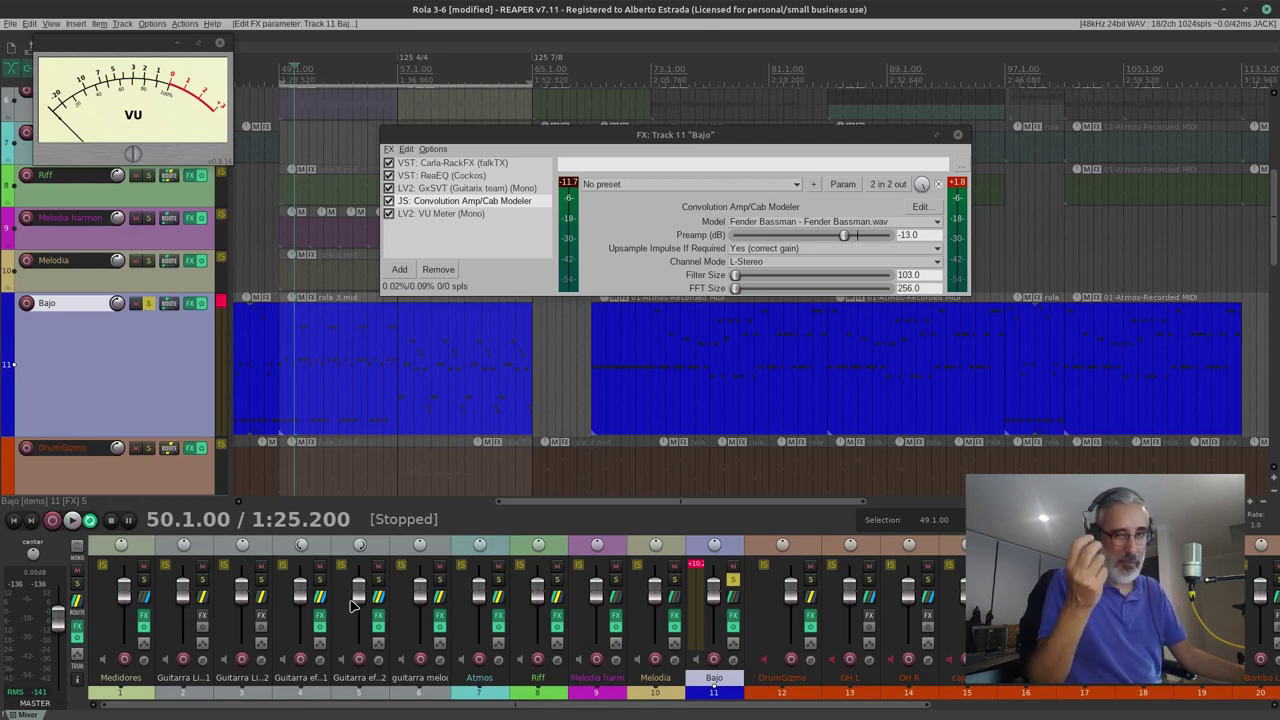
Replace the Convolution Amp/Cab Modeler on the Bajo track with the LV2 GxUltraCab plugin.
left_click(437, 270)
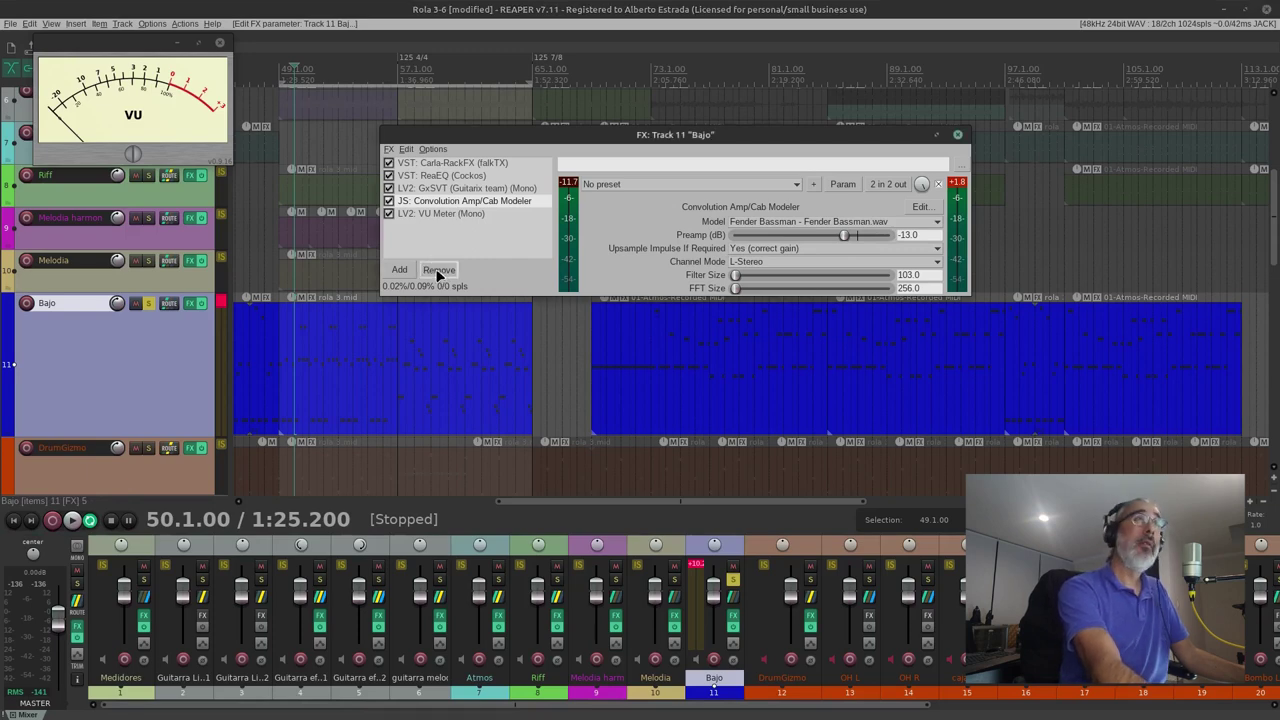
left_click(400, 232)
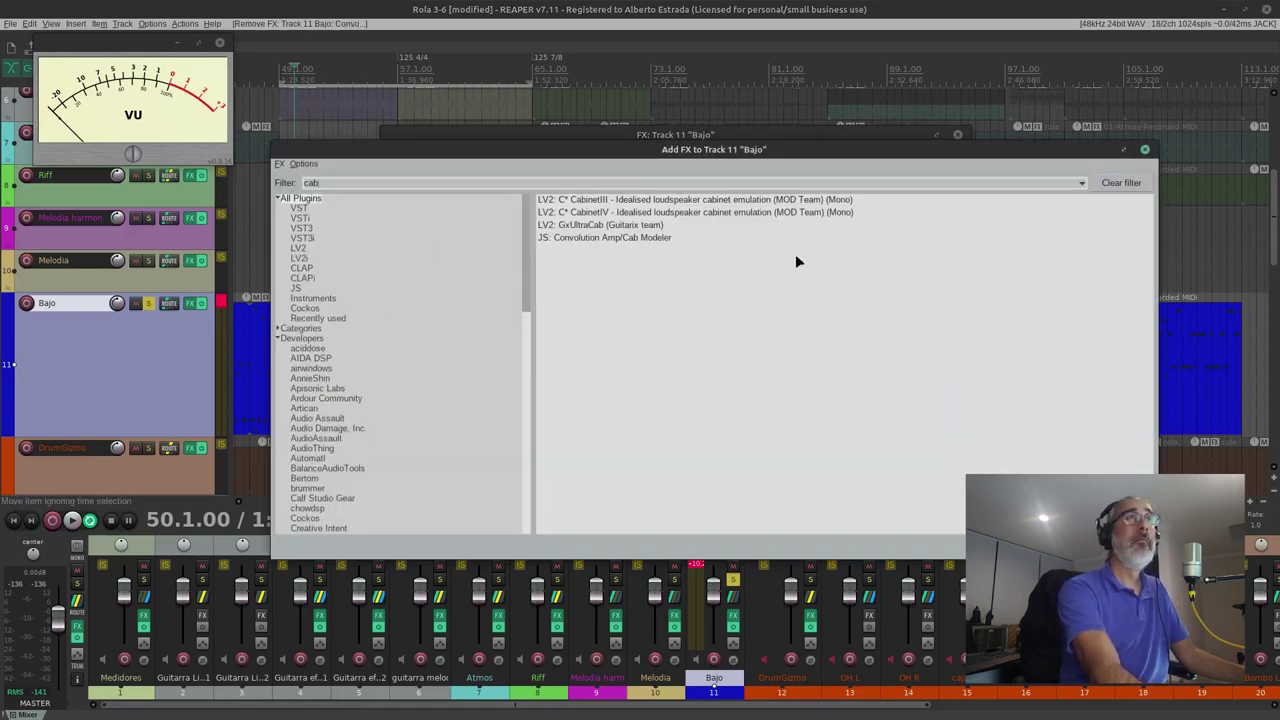
left_click(605, 226)
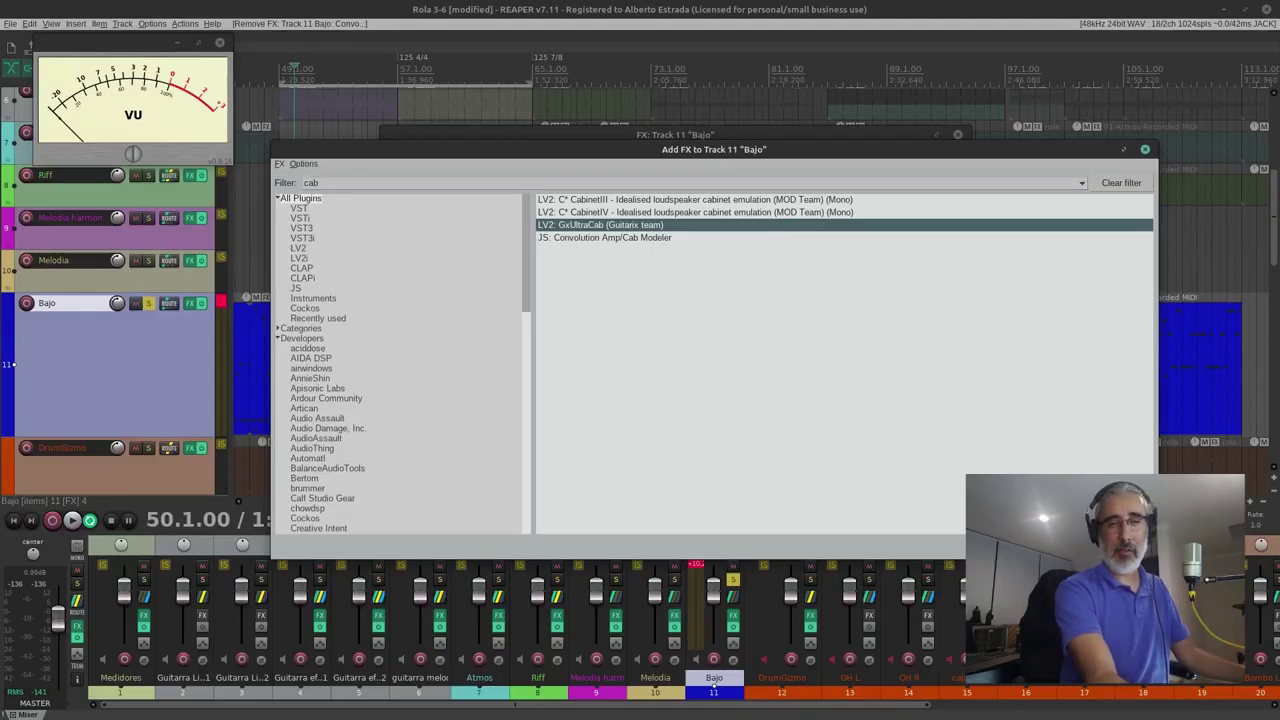
key("Return")
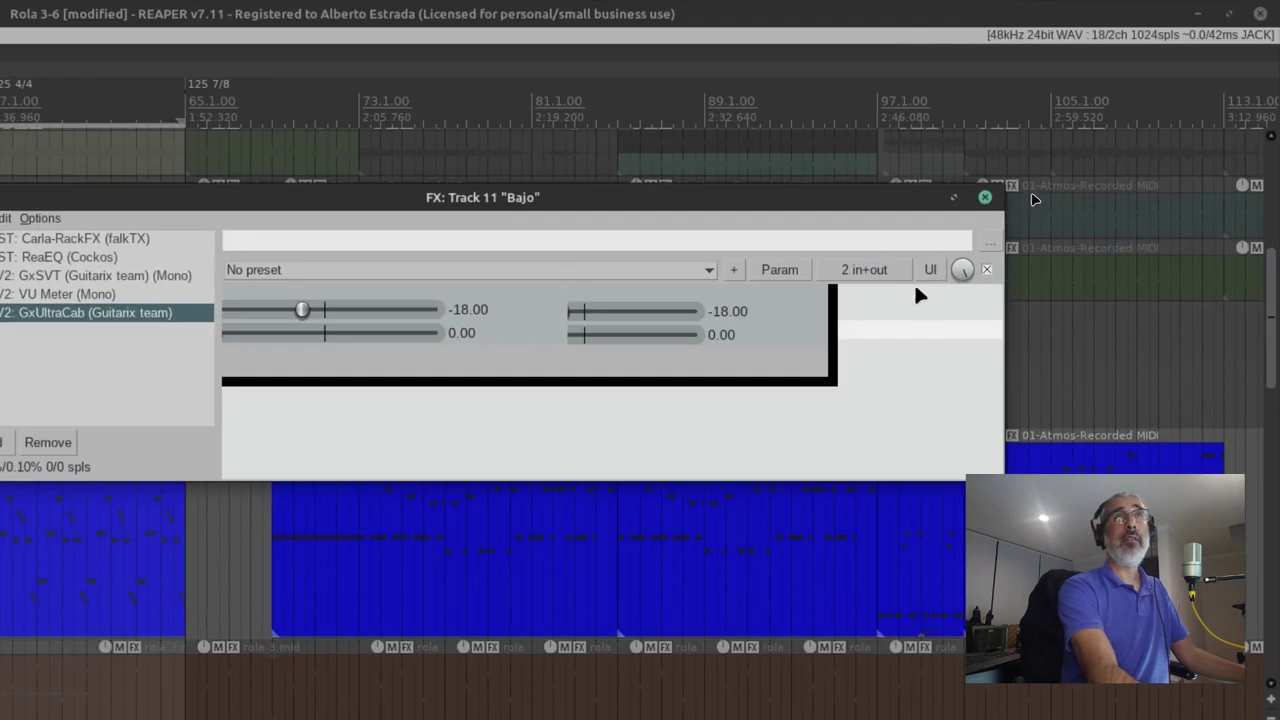
Tune GxUltraCab during playback: gain 0.65, mids 0.31, punch 0.73, resonance 0.80, size 0.69 and top 0.83.
left_click(930, 268)
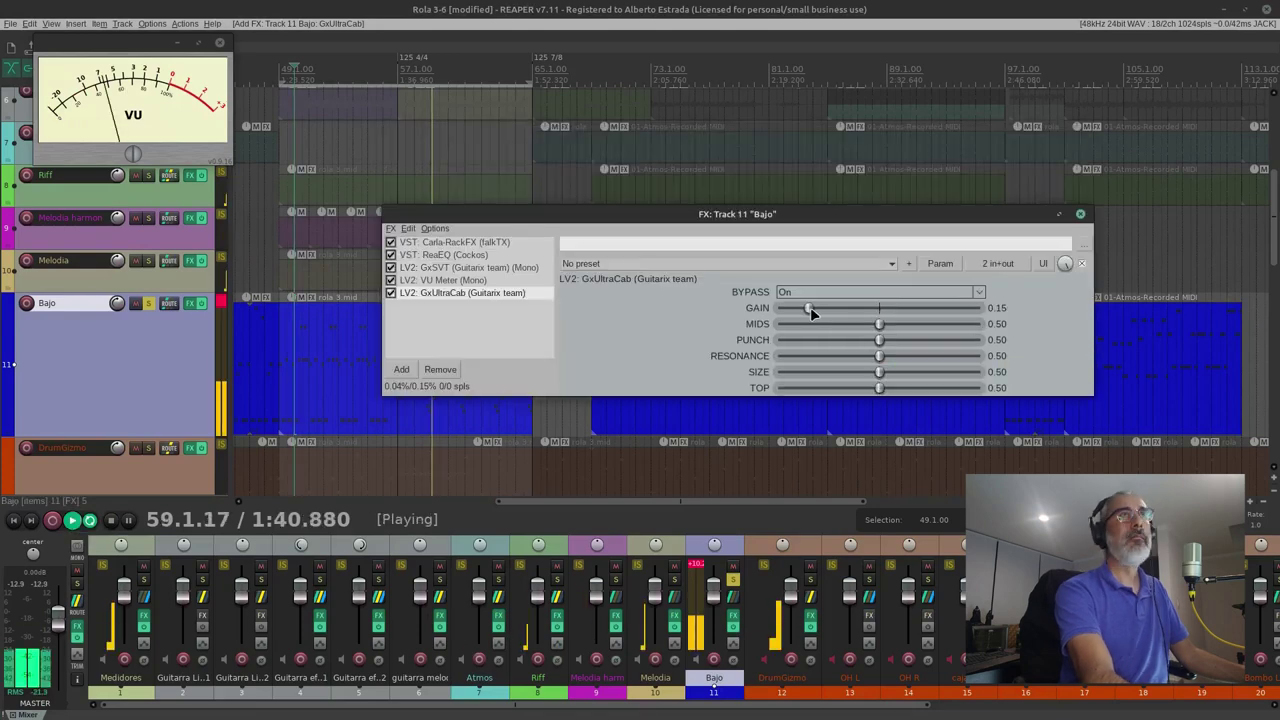
left_click_drag(880, 308, 923, 316)
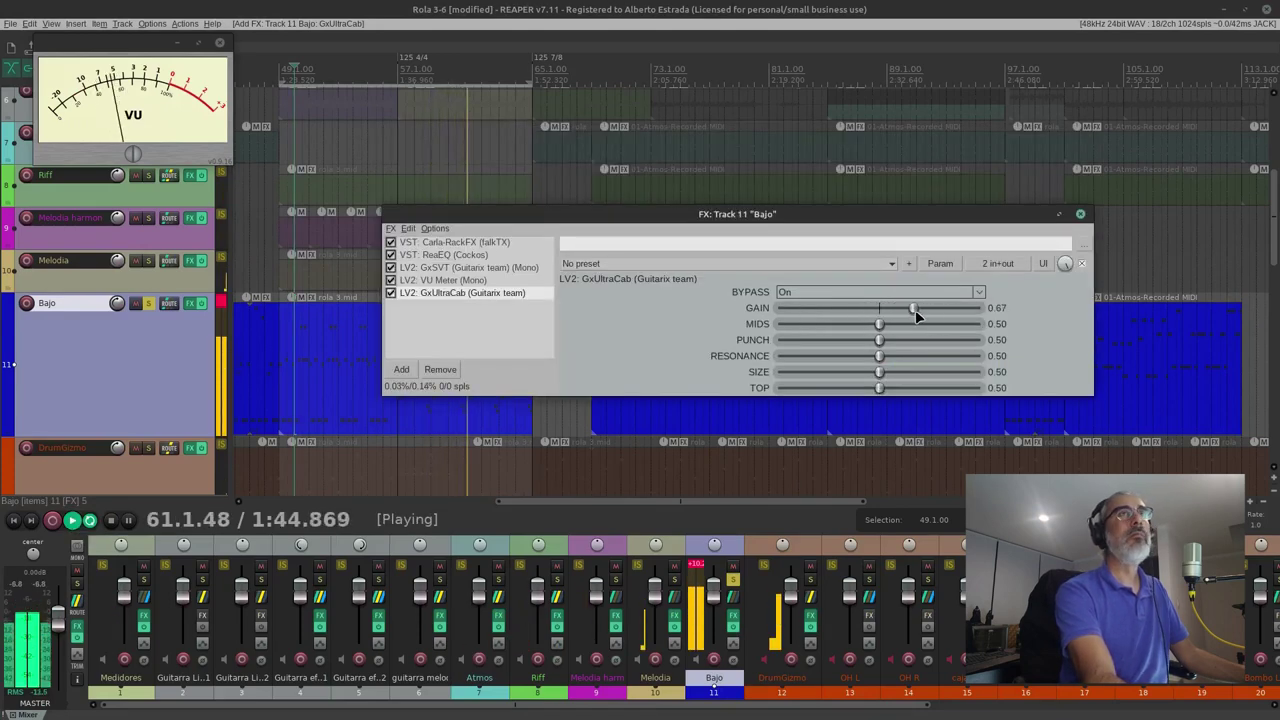
left_click_drag(909, 310, 959, 345)
left_click_drag(955, 348, 928, 392)
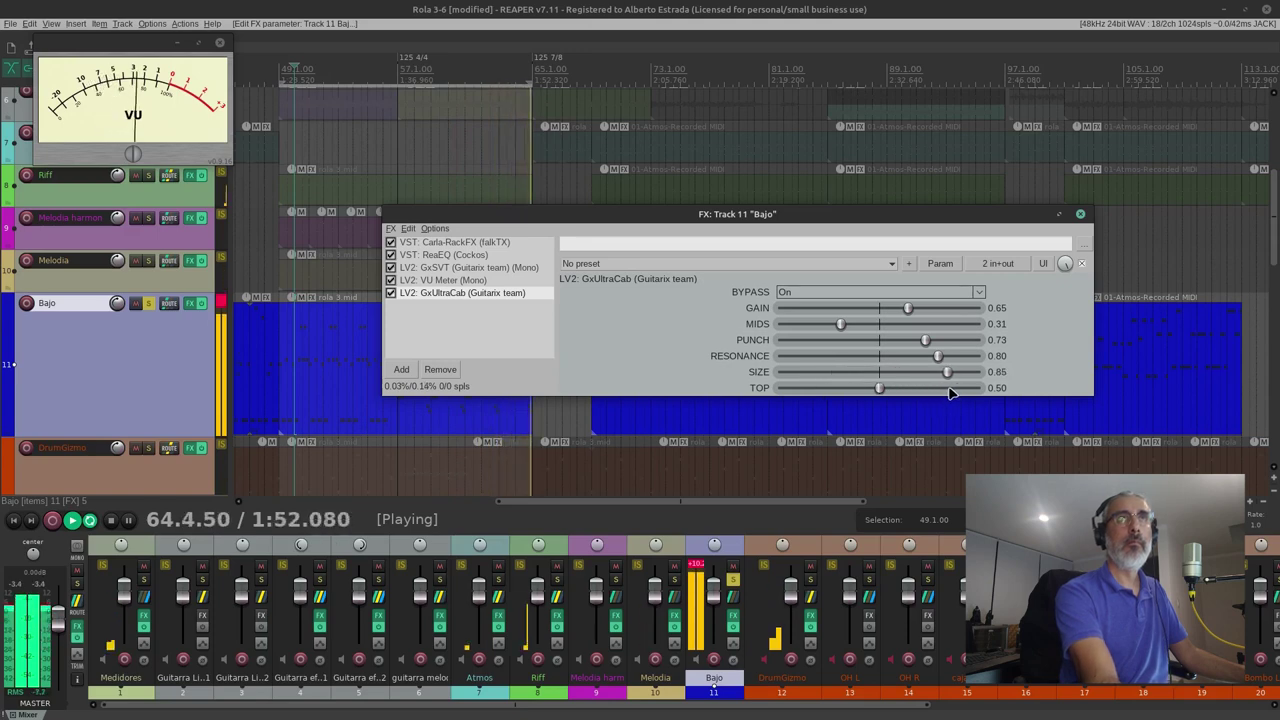
mouse_move(948, 392)
left_mouse_down()
mouse_move(814, 391)
mouse_move(946, 408)
left_mouse_up()
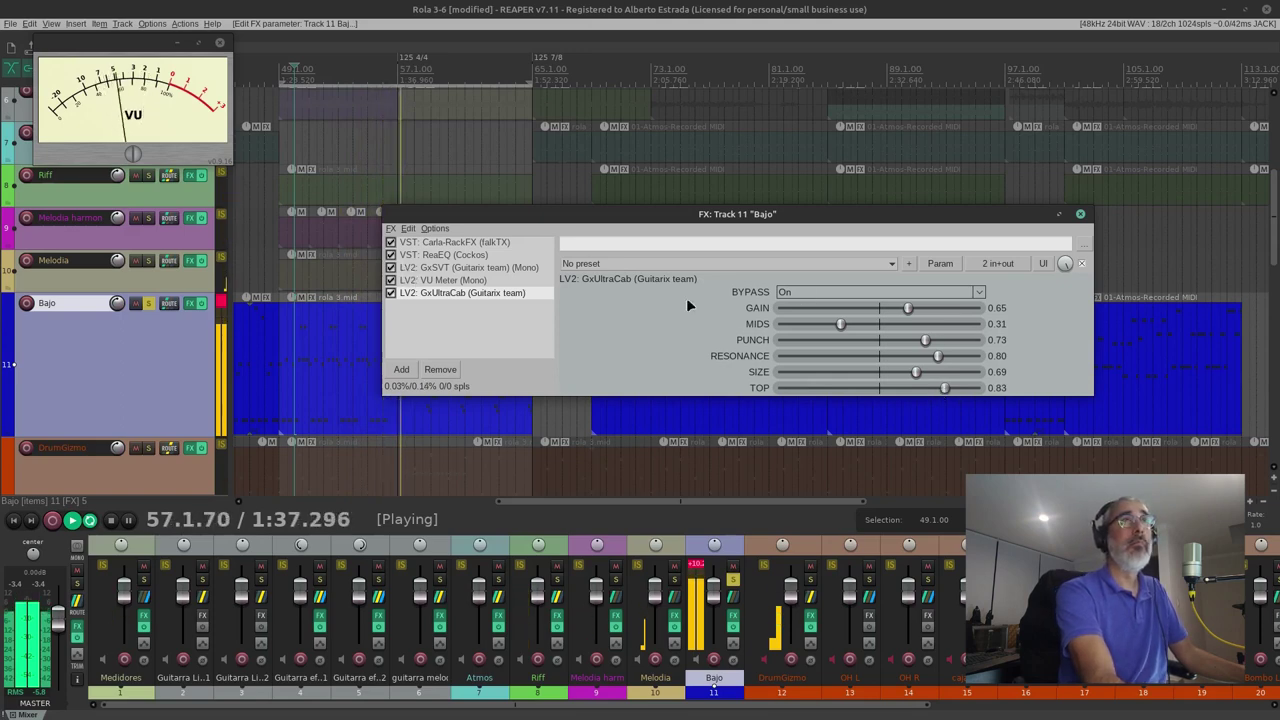
left_click(112, 520)
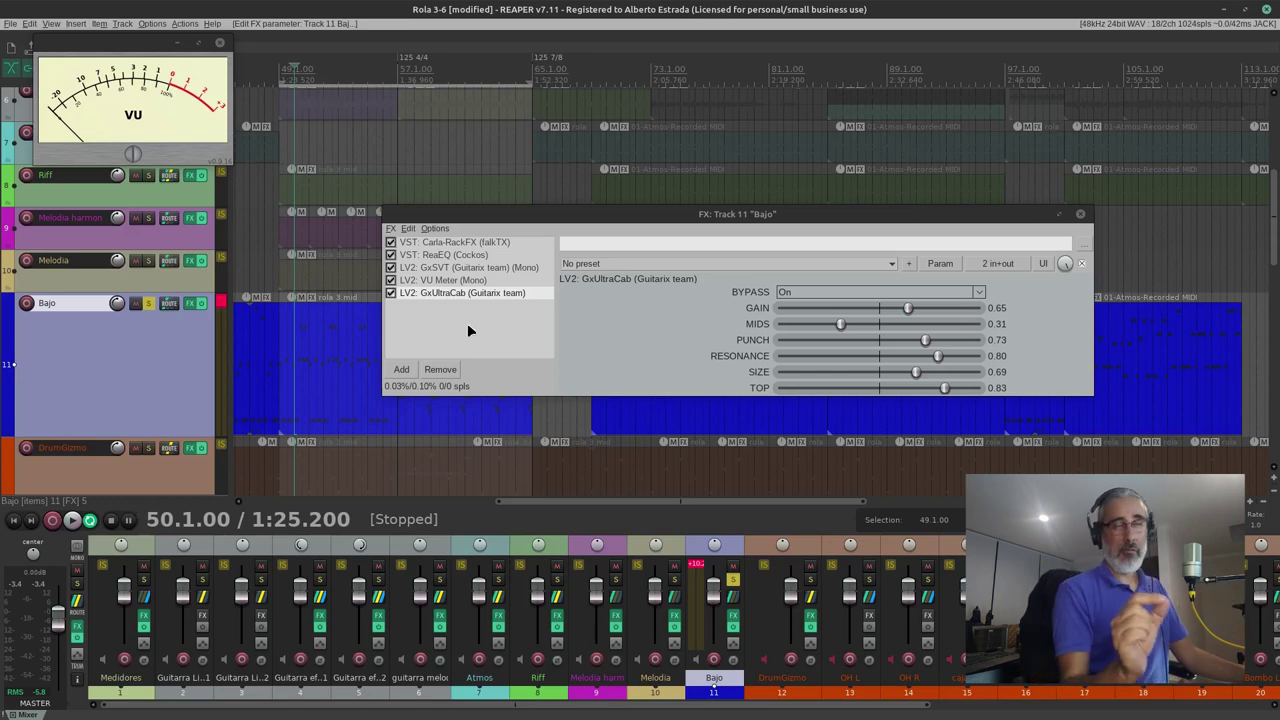
Replace GxUltraCab with the LV2 C* CabinetIV loudspeaker emulation and place it ahead of the VU Meter in the Bajo chain.
left_click_drag(471, 293, 473, 283)
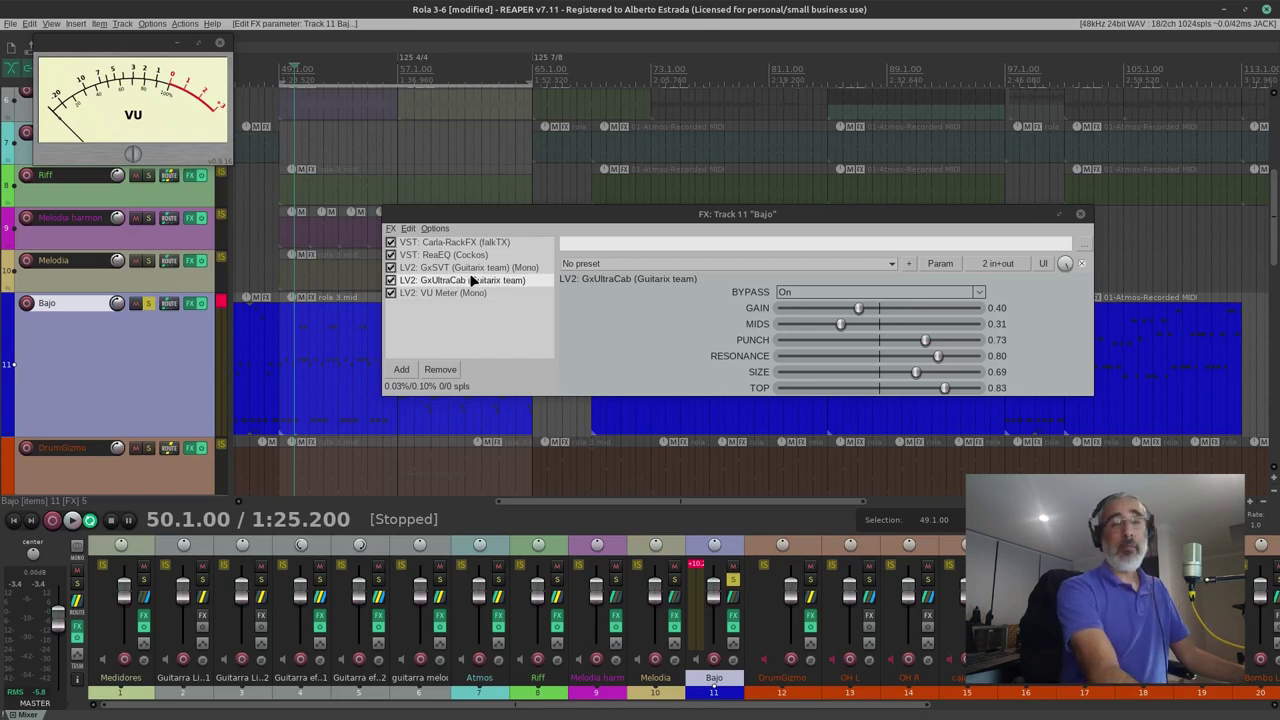
left_click(441, 370)
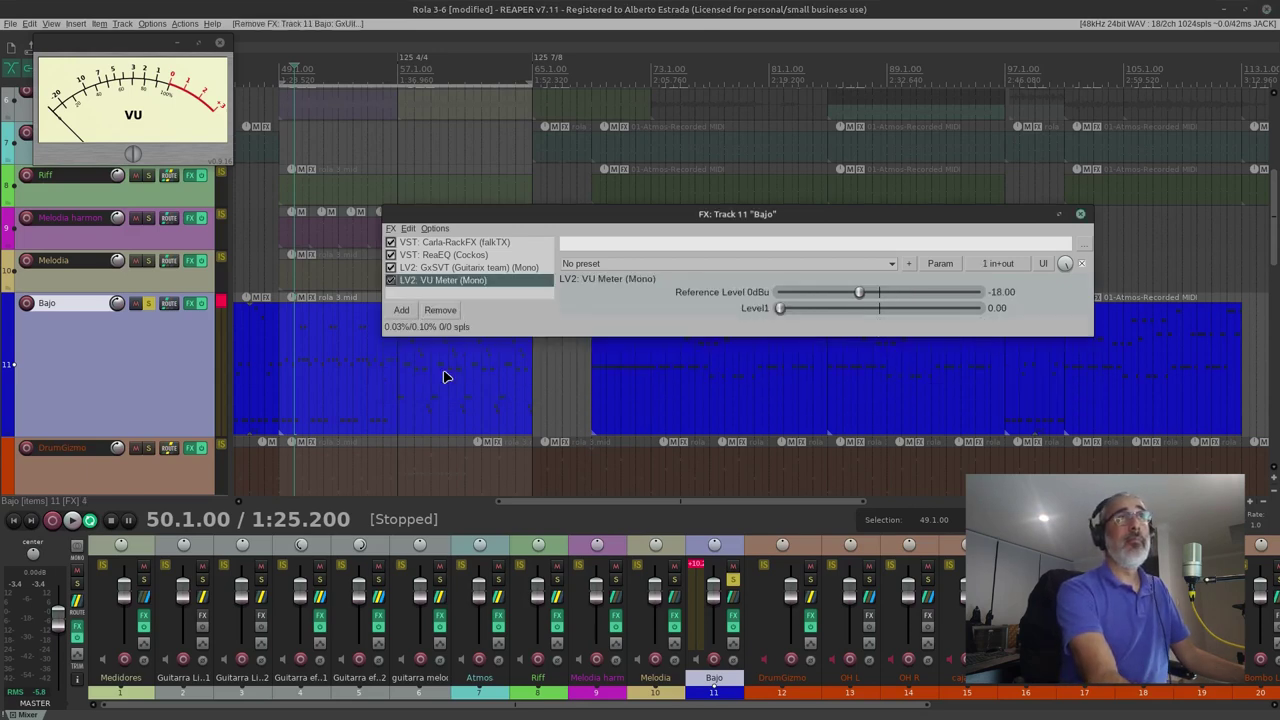
left_click(405, 311)
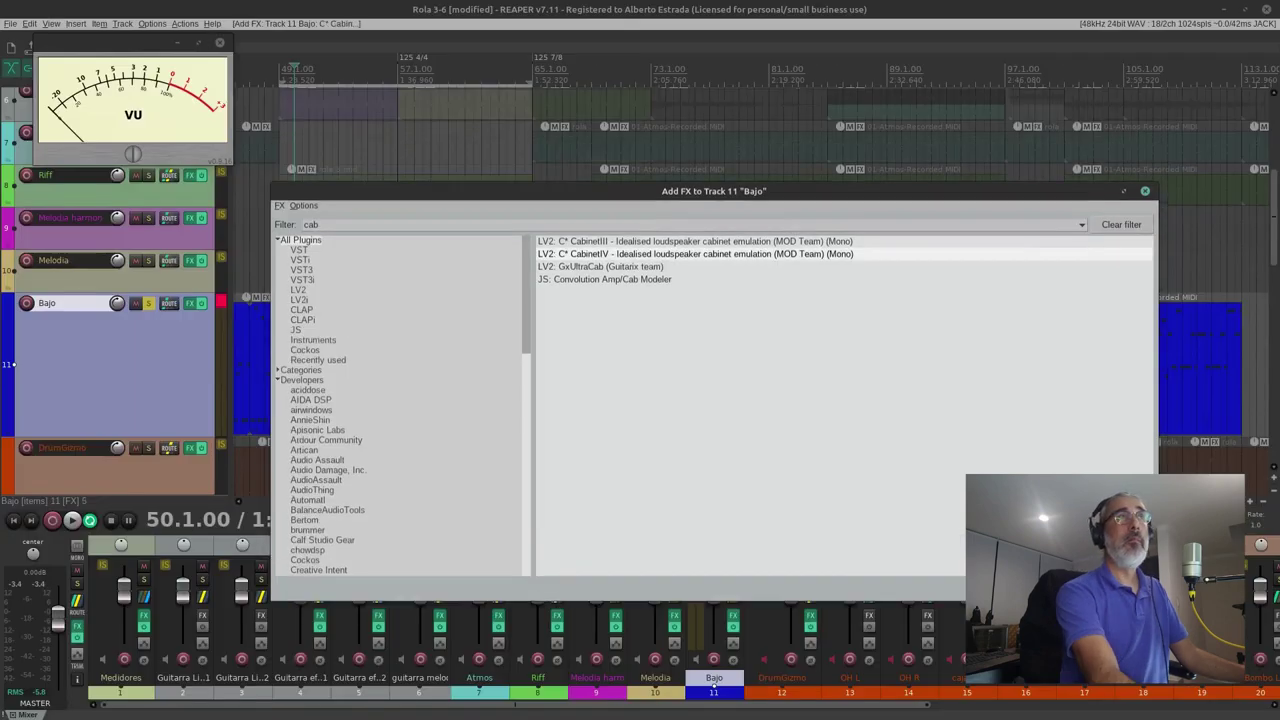
double_click(488, 415)
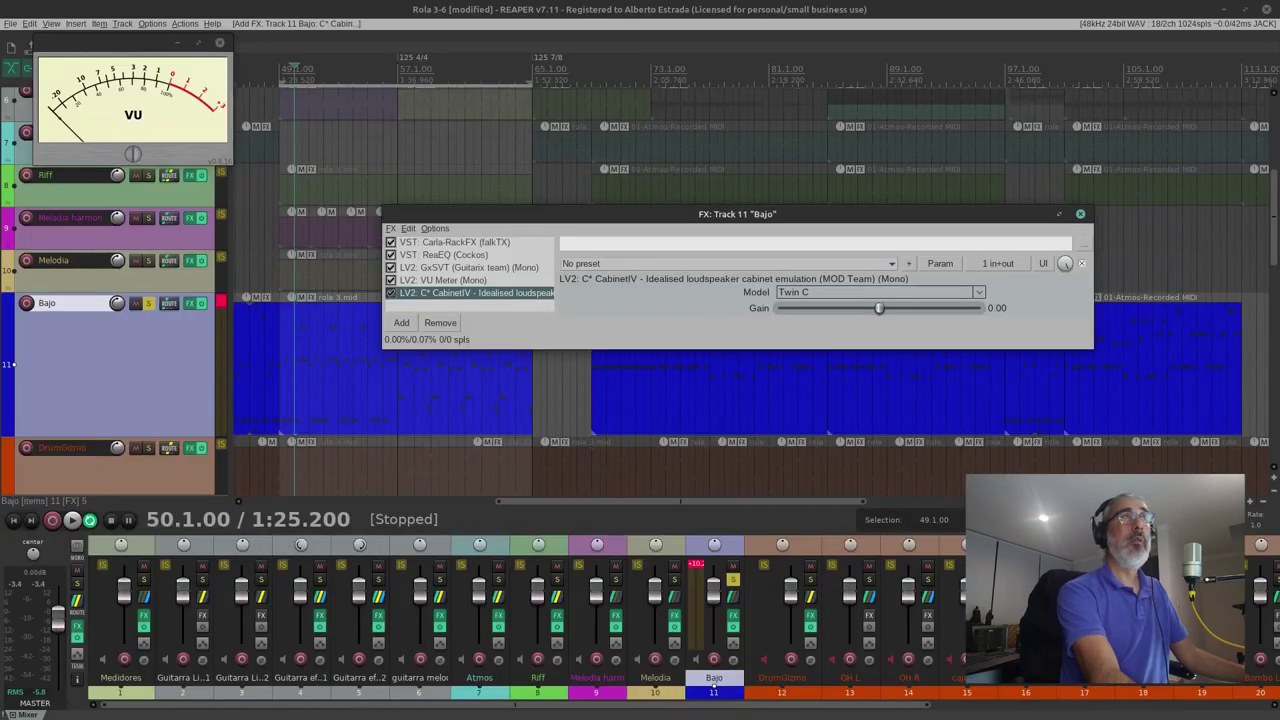
left_click(481, 282)
left_click_drag(488, 316, 487, 314)
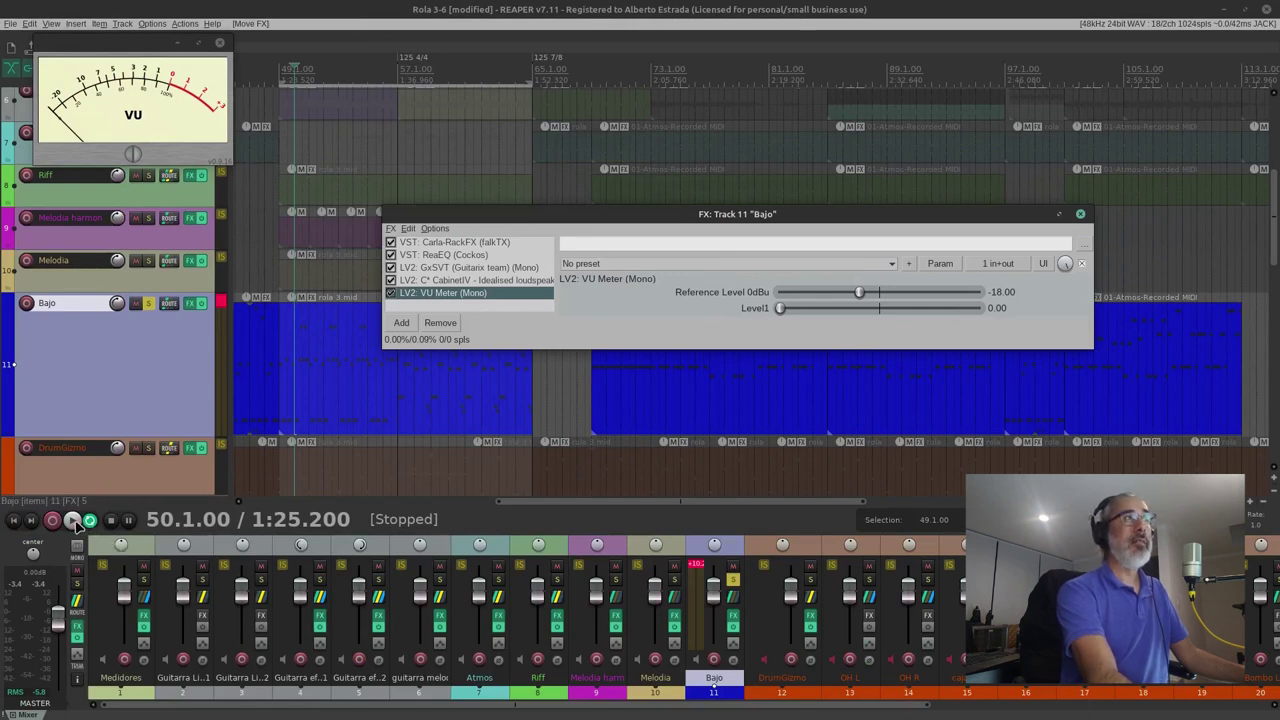
Play the loop and raise C* CabinetIV's gain to 14.50.
left_click(73, 520)
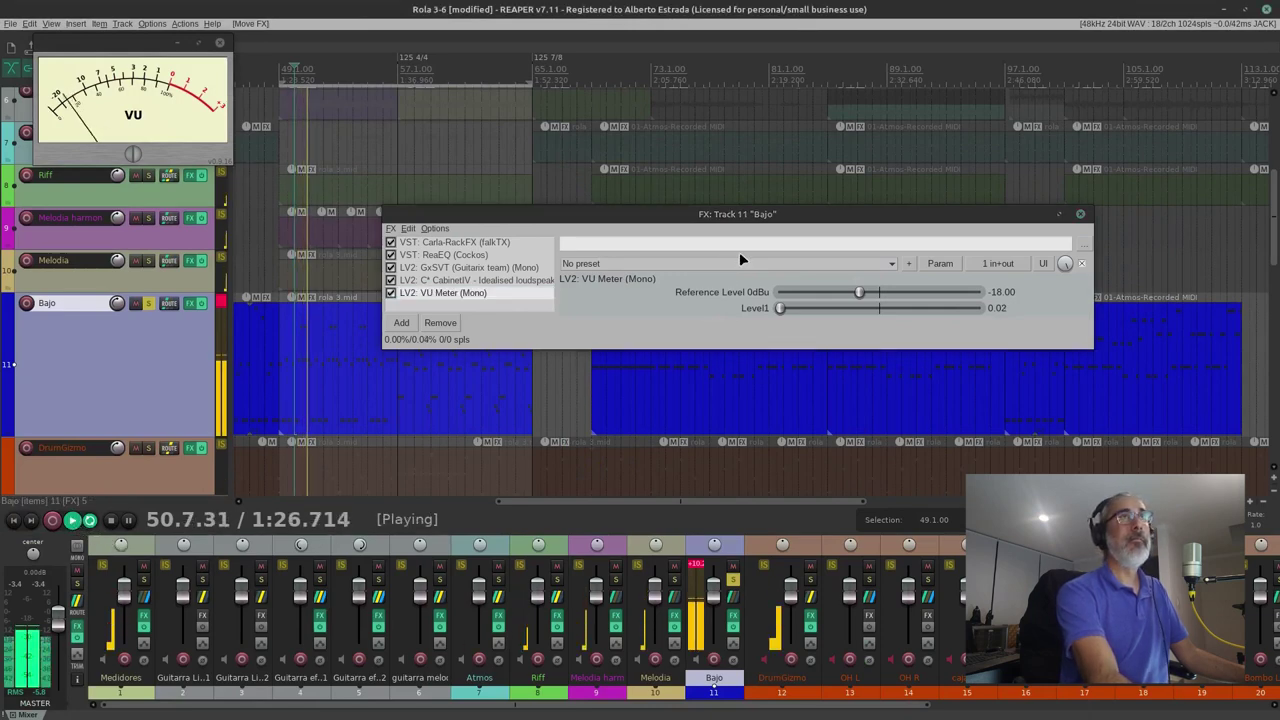
left_click(484, 292)
left_click(483, 280)
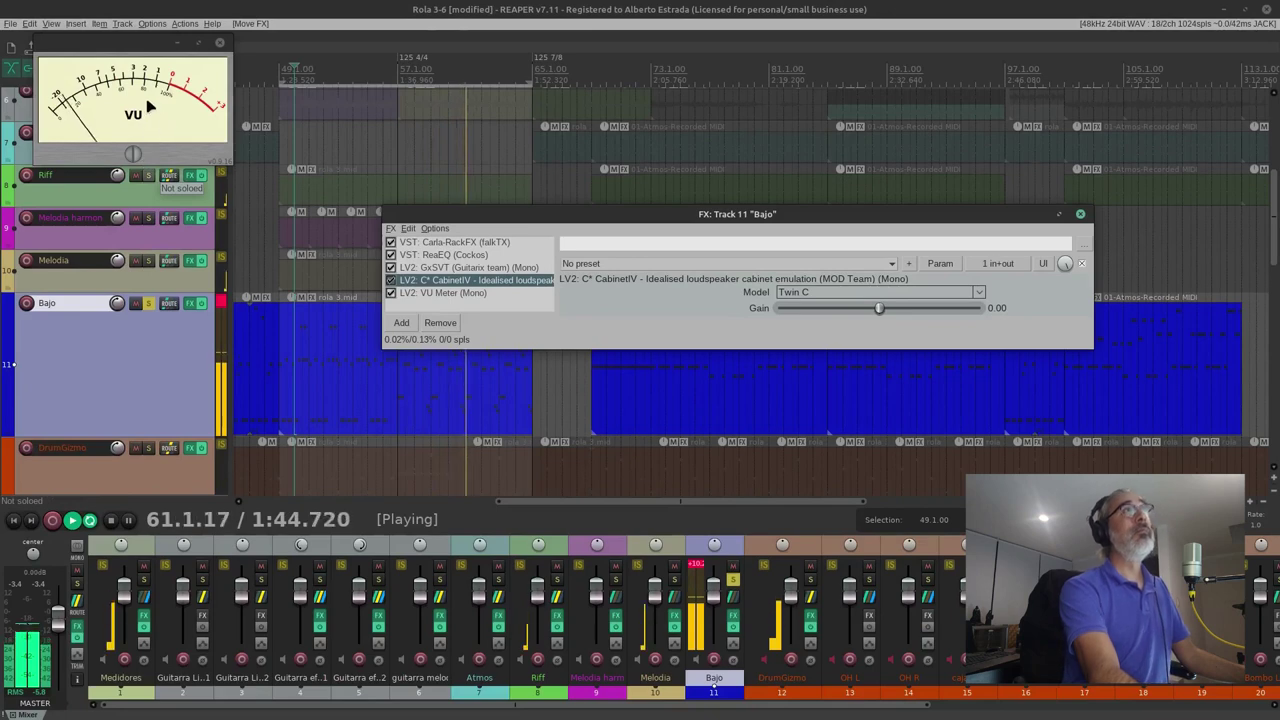
left_click_drag(865, 311, 943, 338)
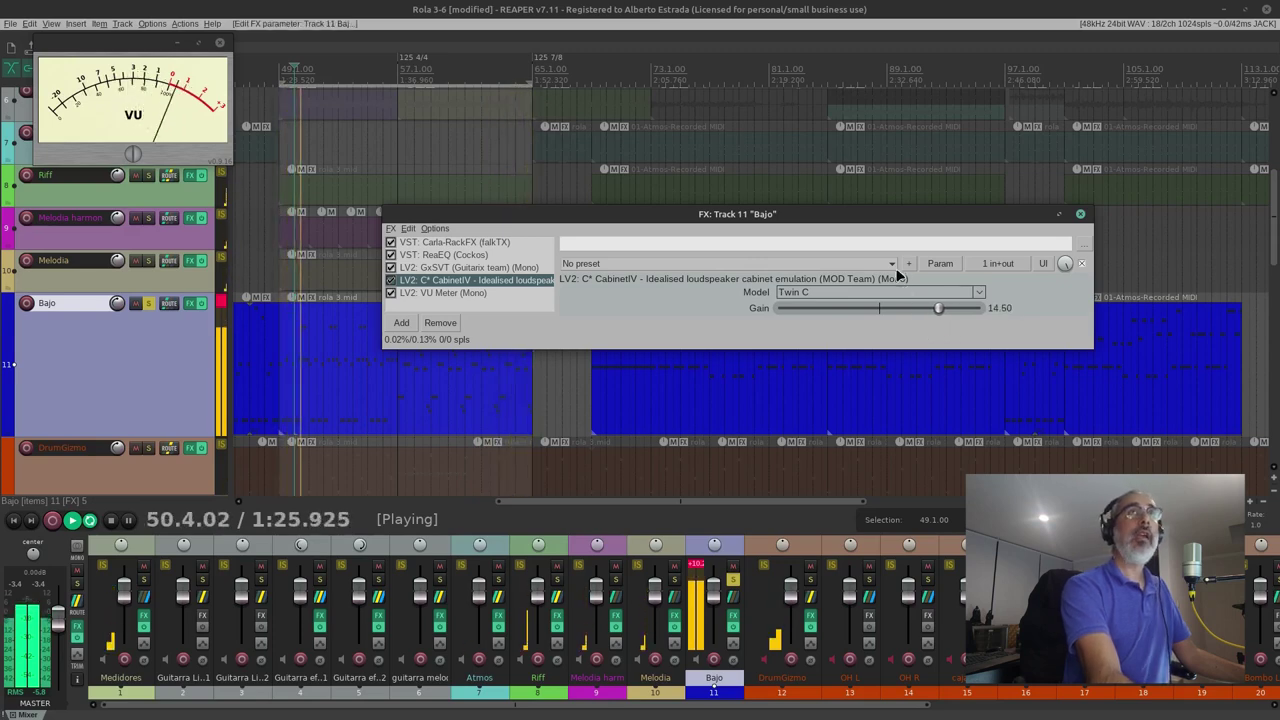
Set C* CabinetIV's model to Mega Wookie 800 and its gain to 10.61.
left_click(865, 291)
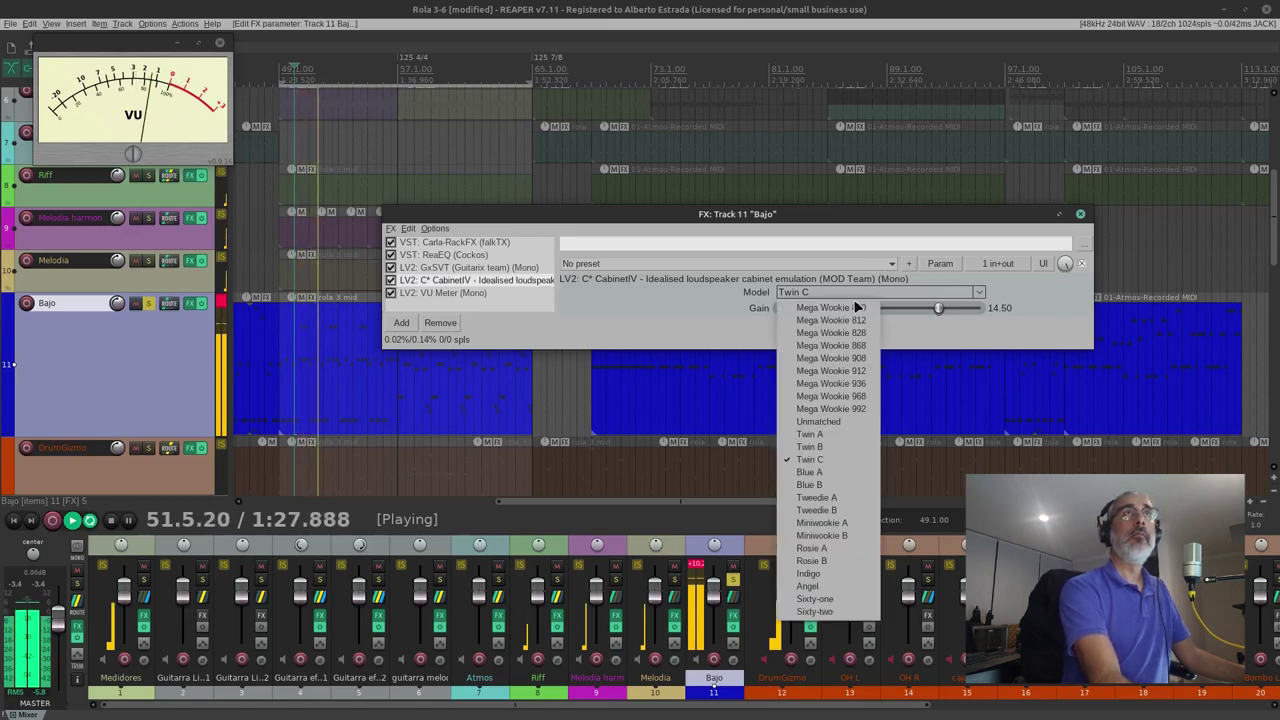
left_click(851, 311)
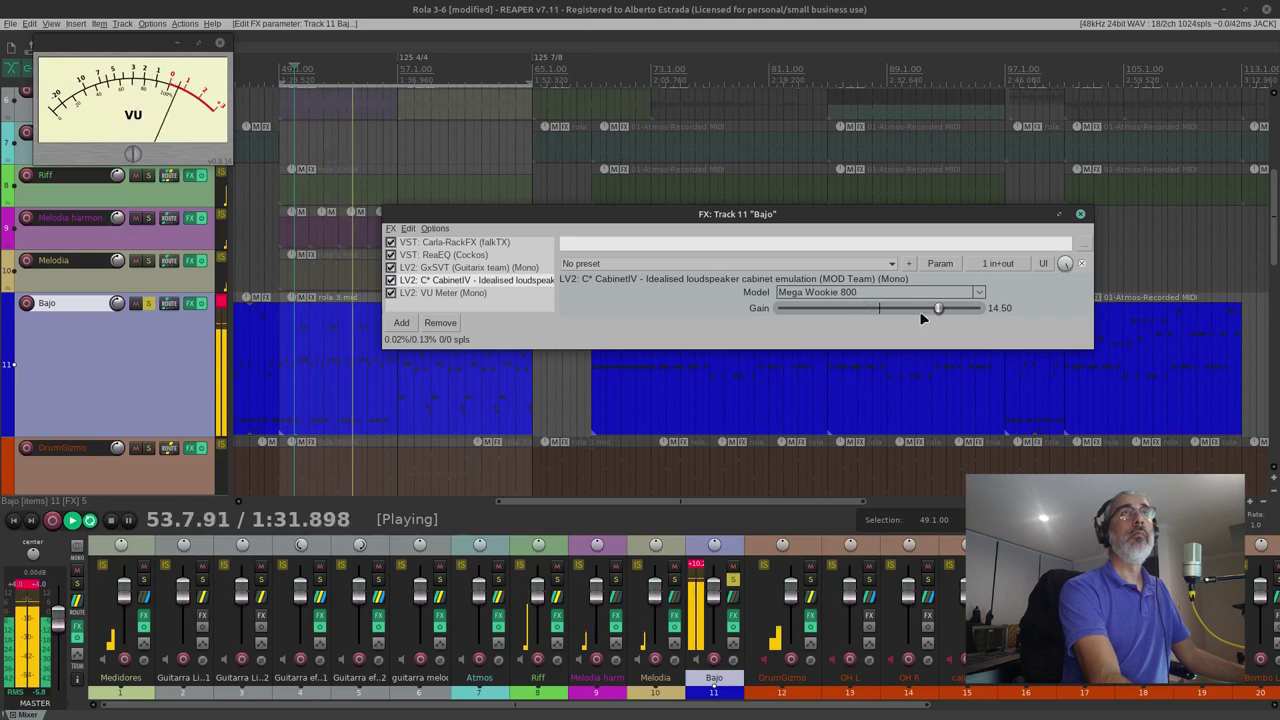
left_click_drag(939, 309, 922, 311)
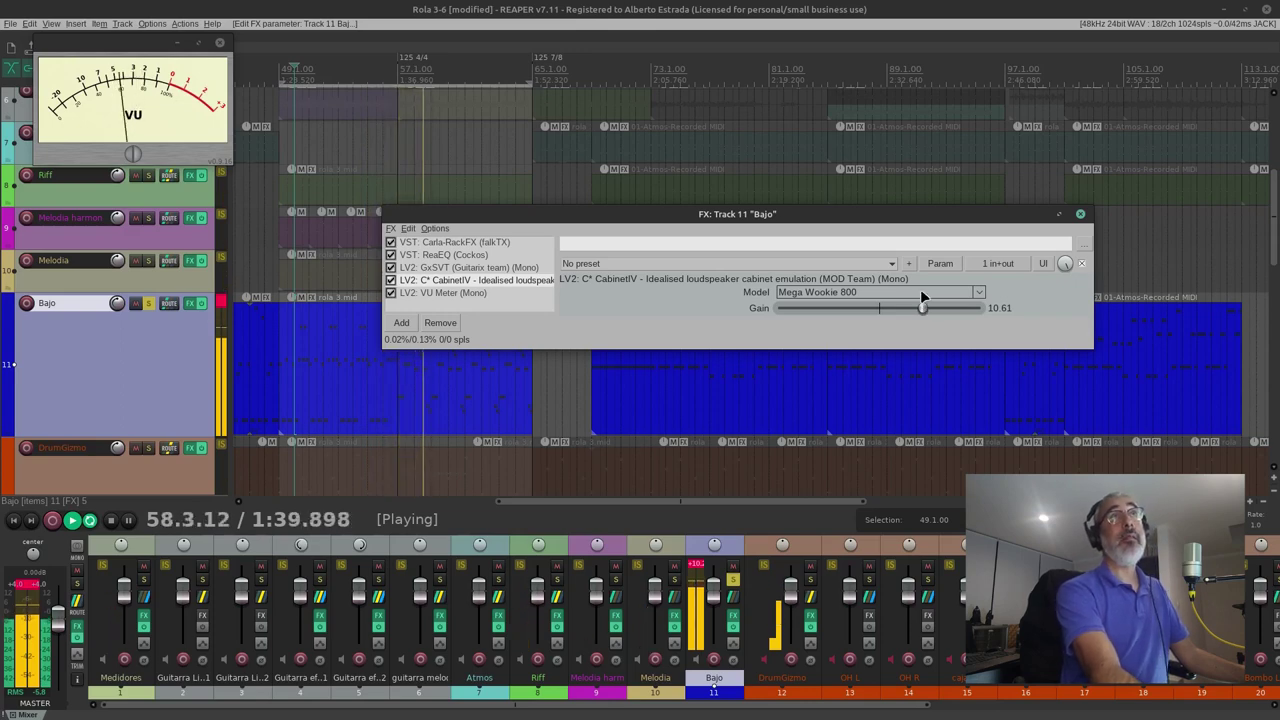
Audition the Mega Wookie 812, Miniwookie A and Miniwookie B models in C* CabinetIV while the loop plays.
left_click(920, 291)
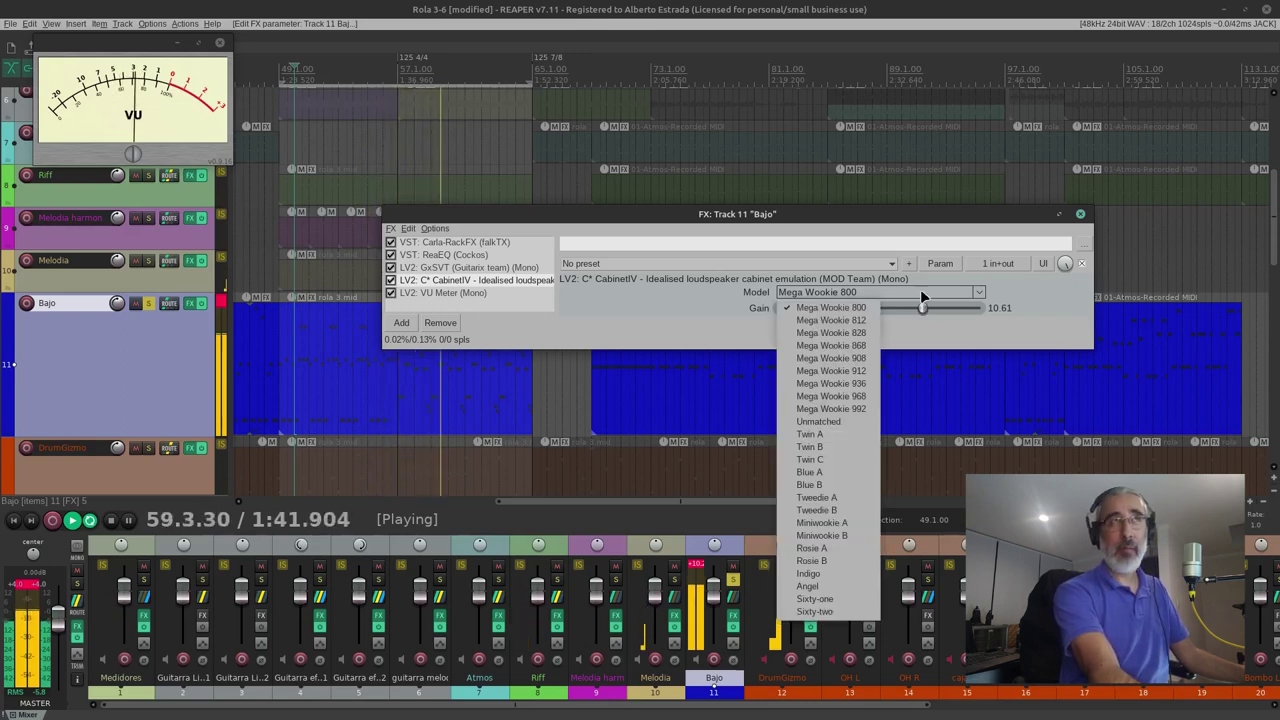
left_click(853, 317)
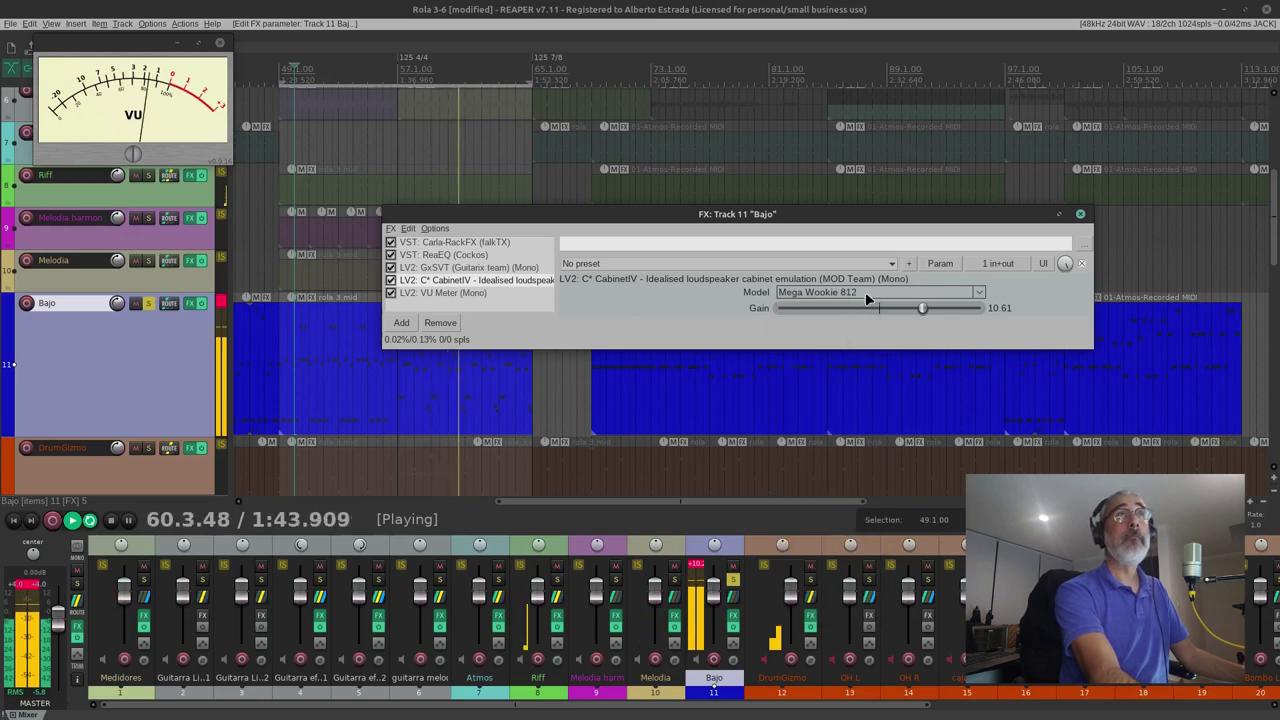
left_click(855, 291)
left_click(862, 316)
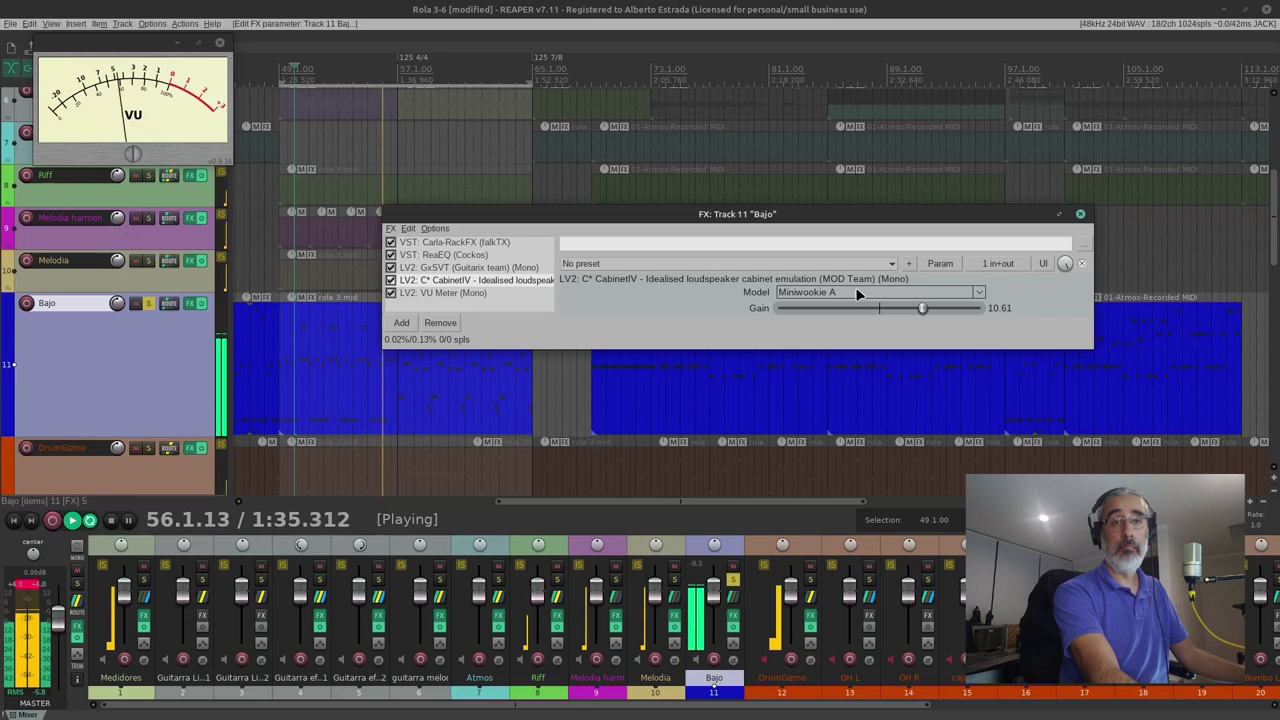
left_click(857, 292)
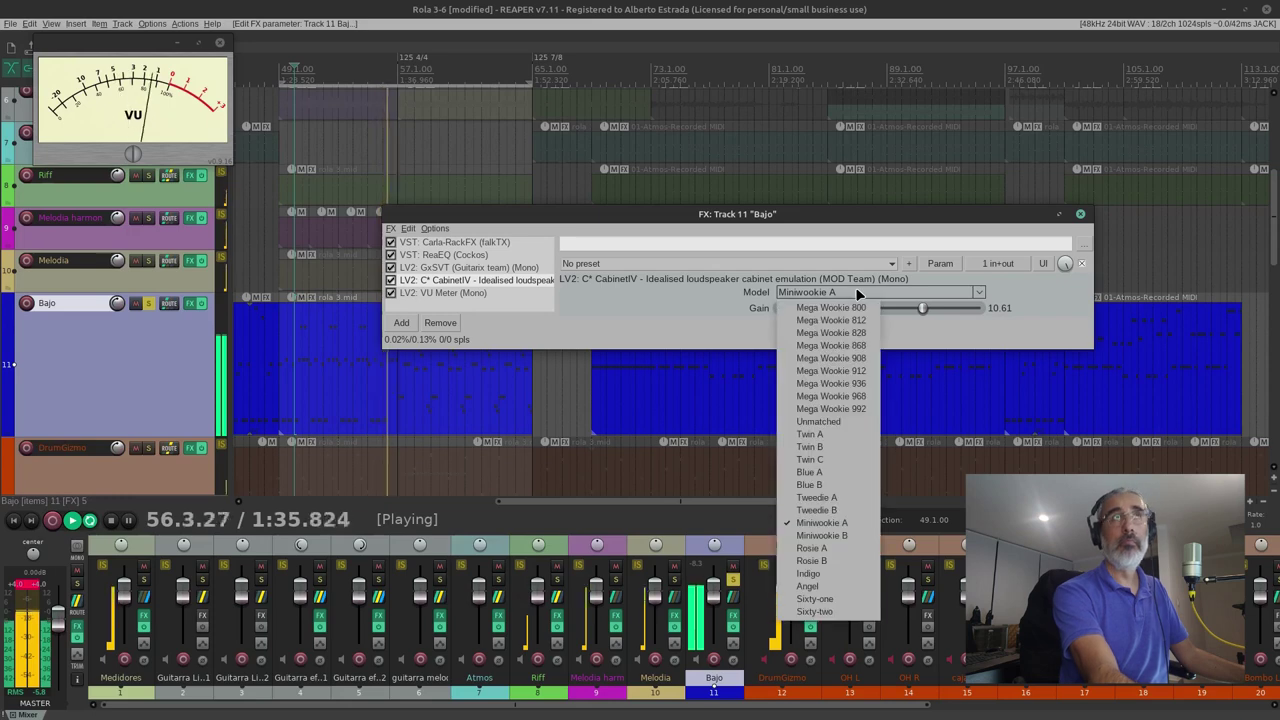
left_click(829, 530)
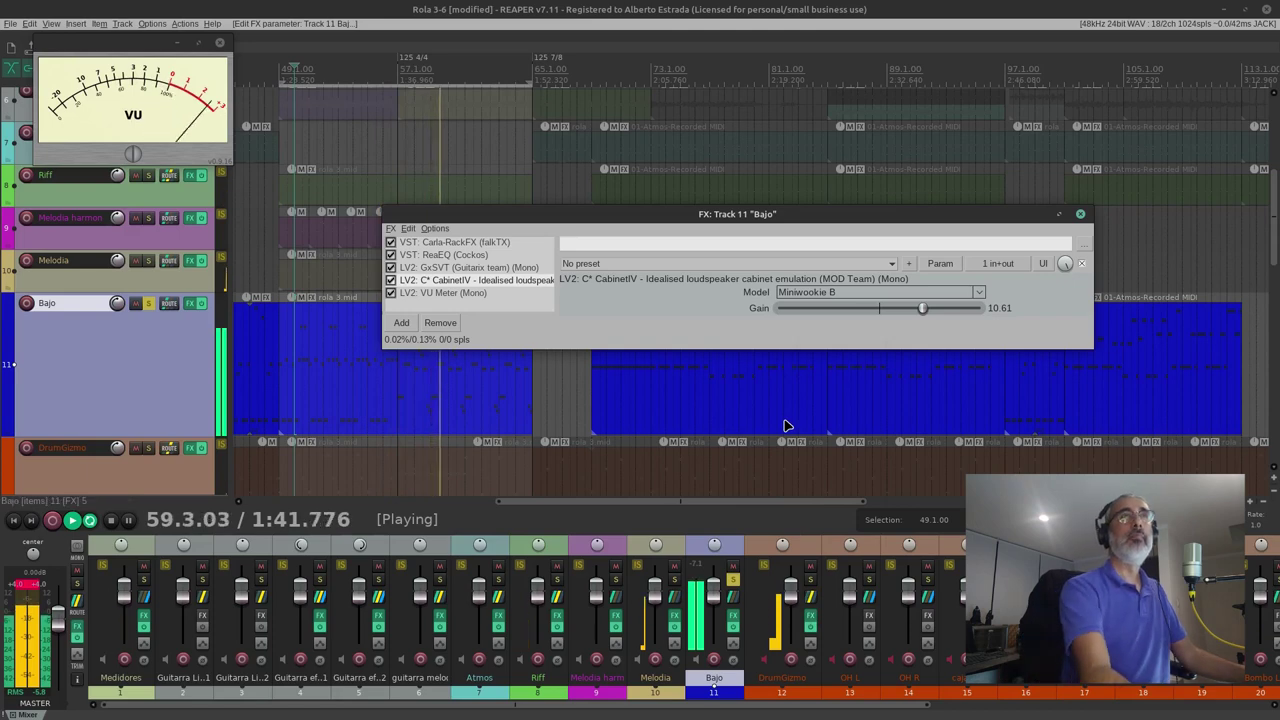
Audition the Rosie A, Rosie B and Indigo cabinet models in C* CabinetIV during playback.
left_click(912, 294)
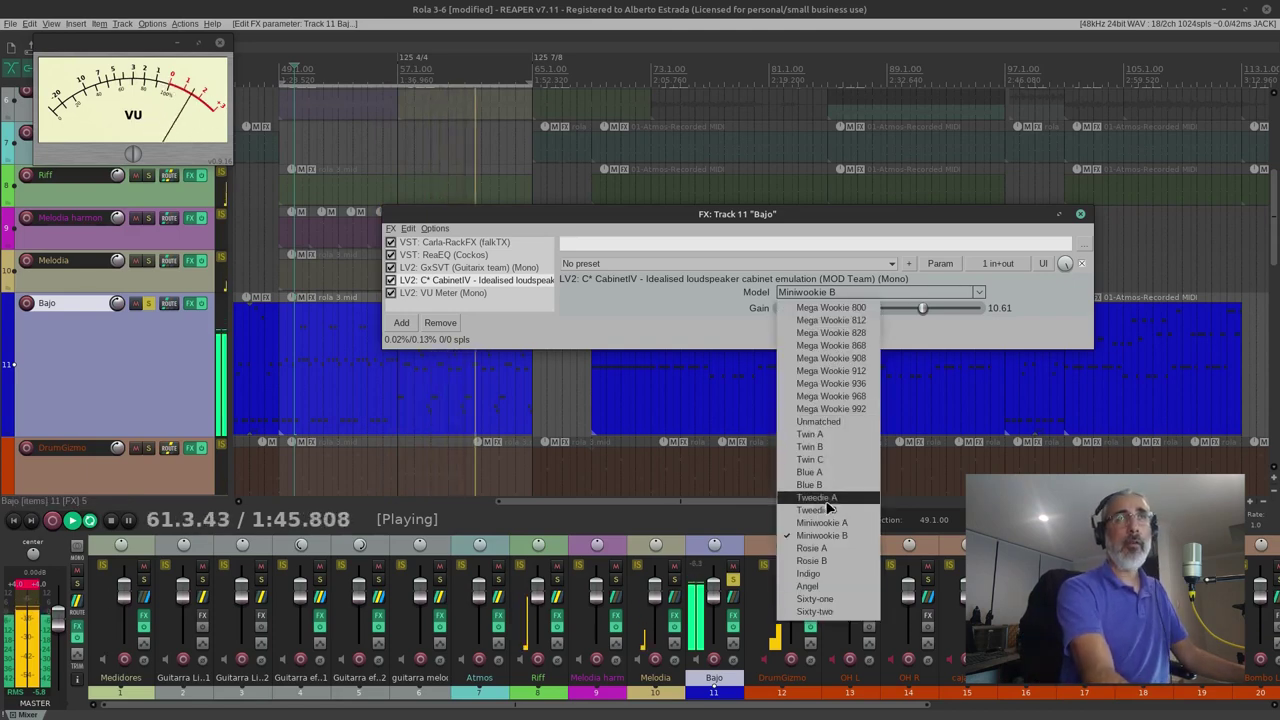
left_click(812, 548)
left_click(862, 292)
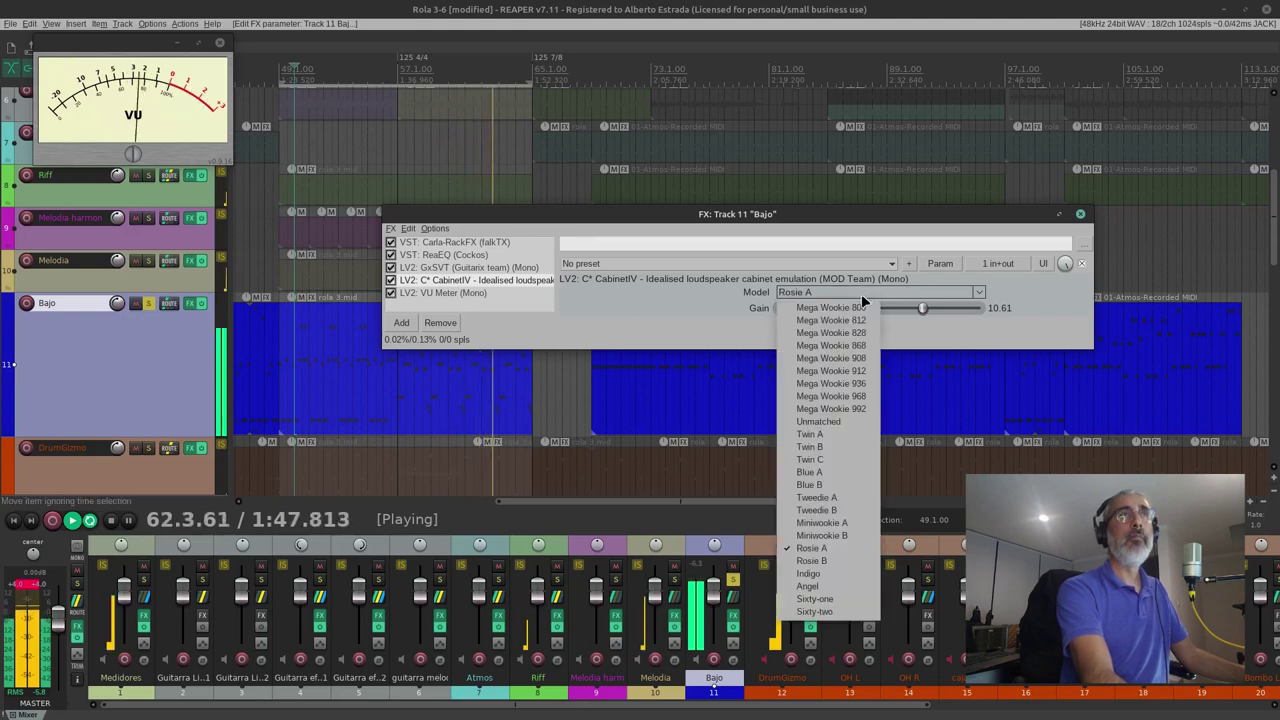
left_click(828, 565)
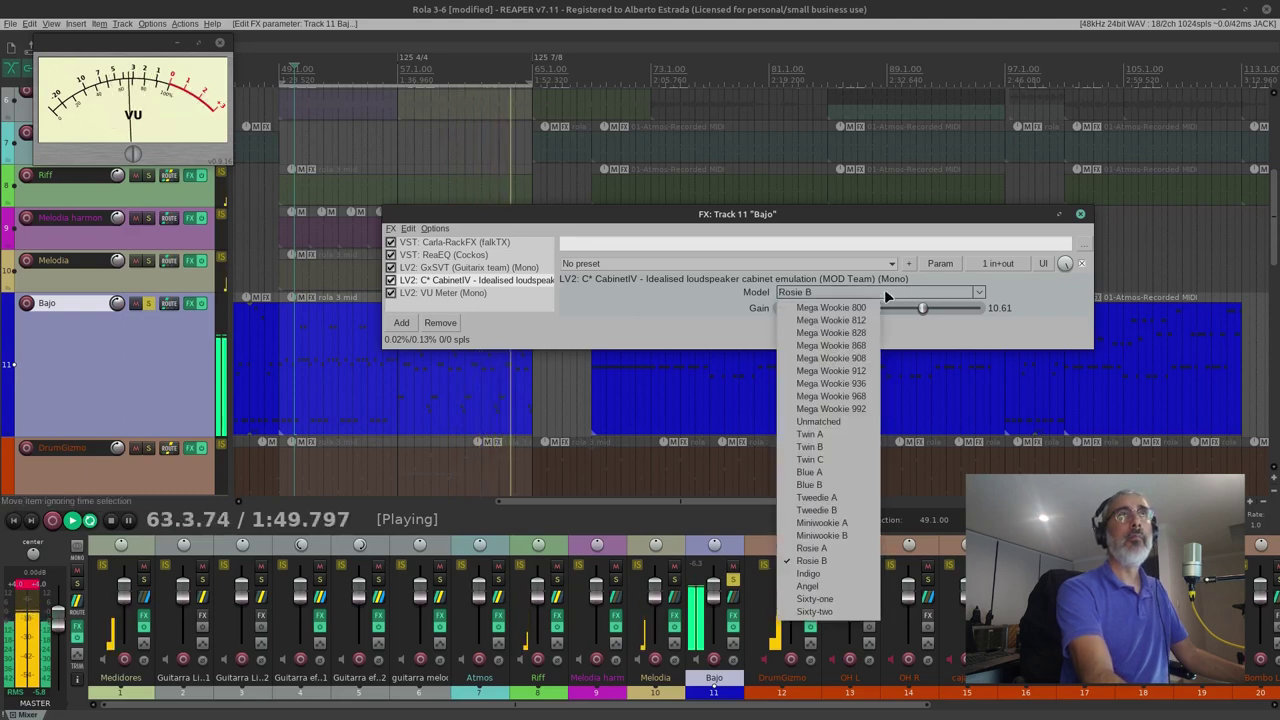
left_click(884, 291)
left_click(842, 575)
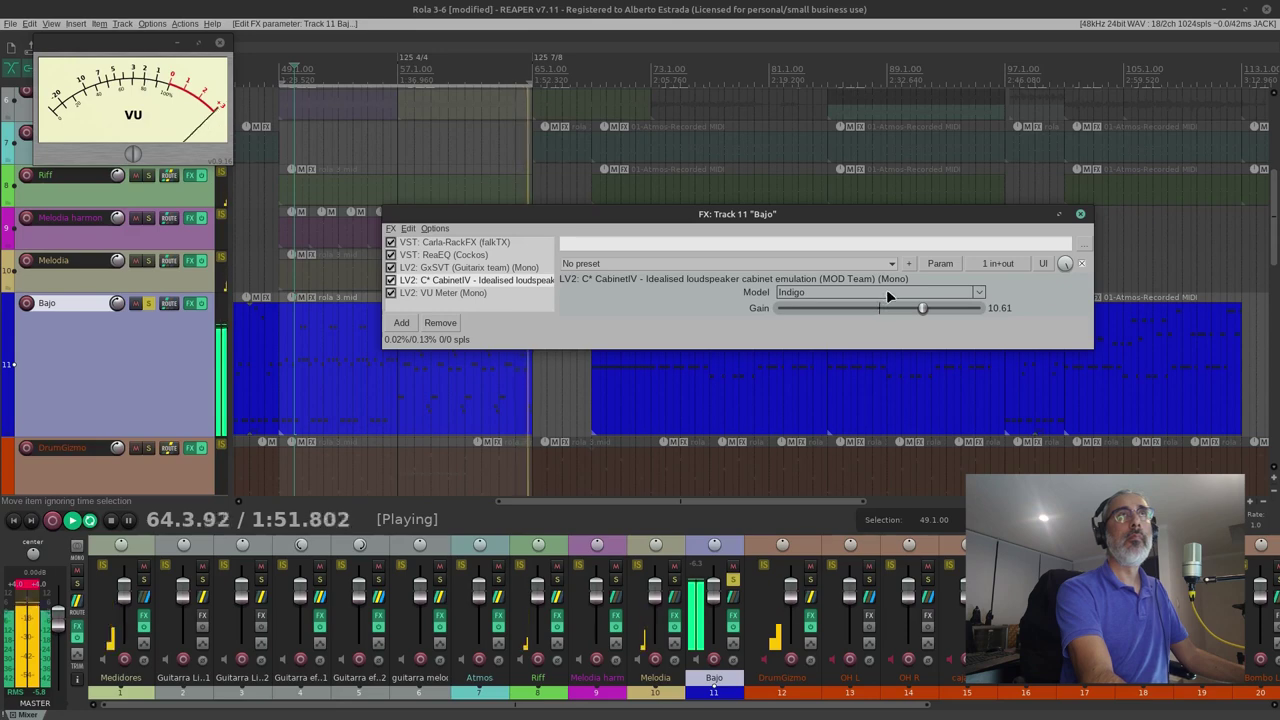
Try the Angel and Sixty-one models in C* CabinetIV, ending on Sixty-two.
left_click(886, 292)
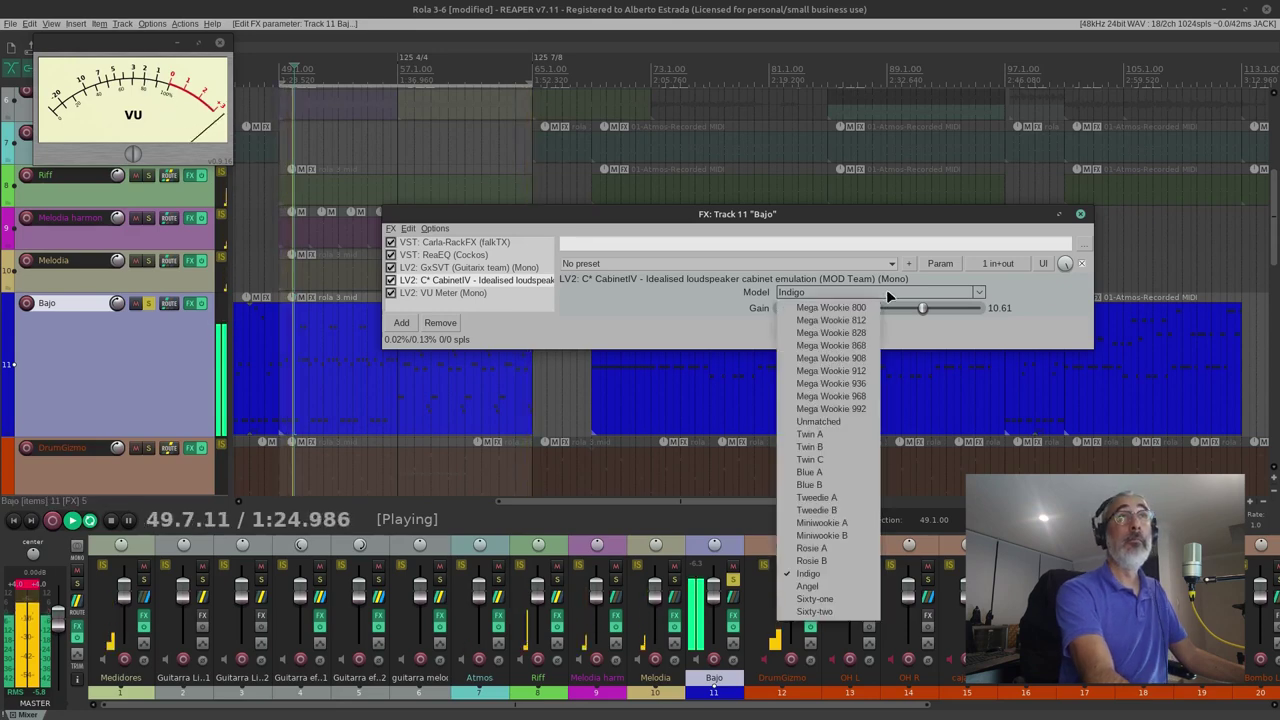
left_click(820, 586)
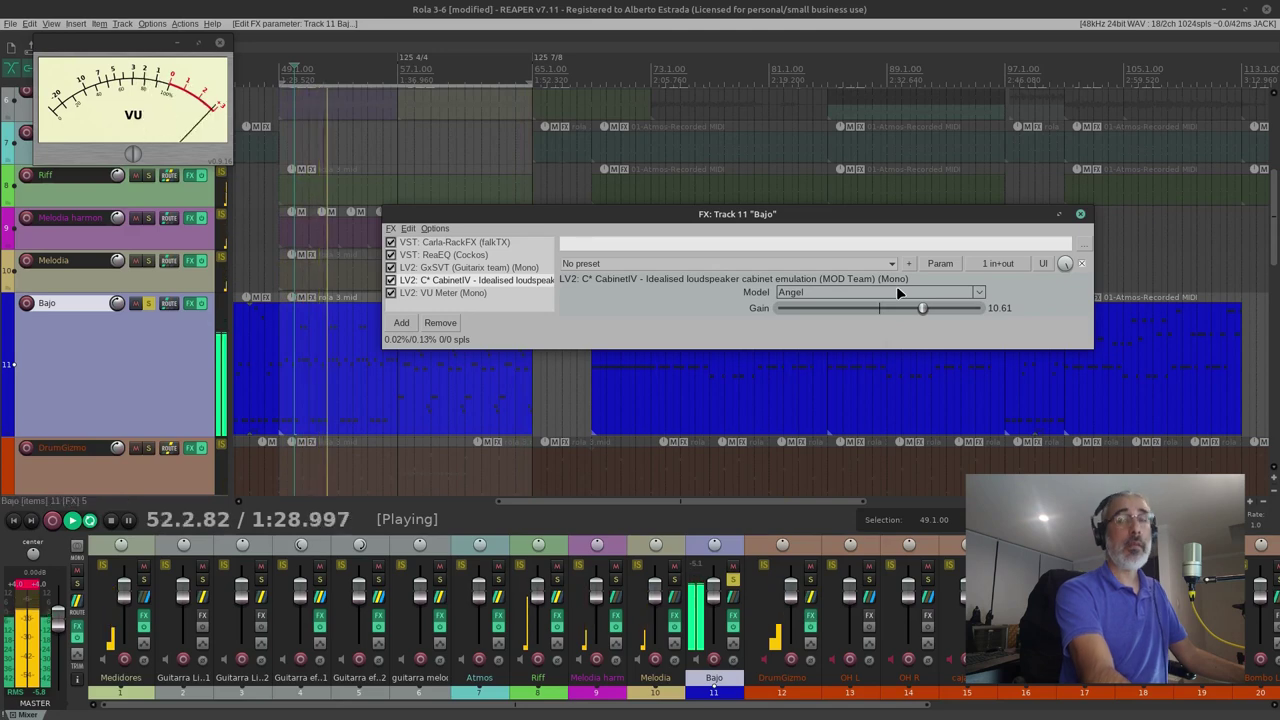
left_click(897, 290)
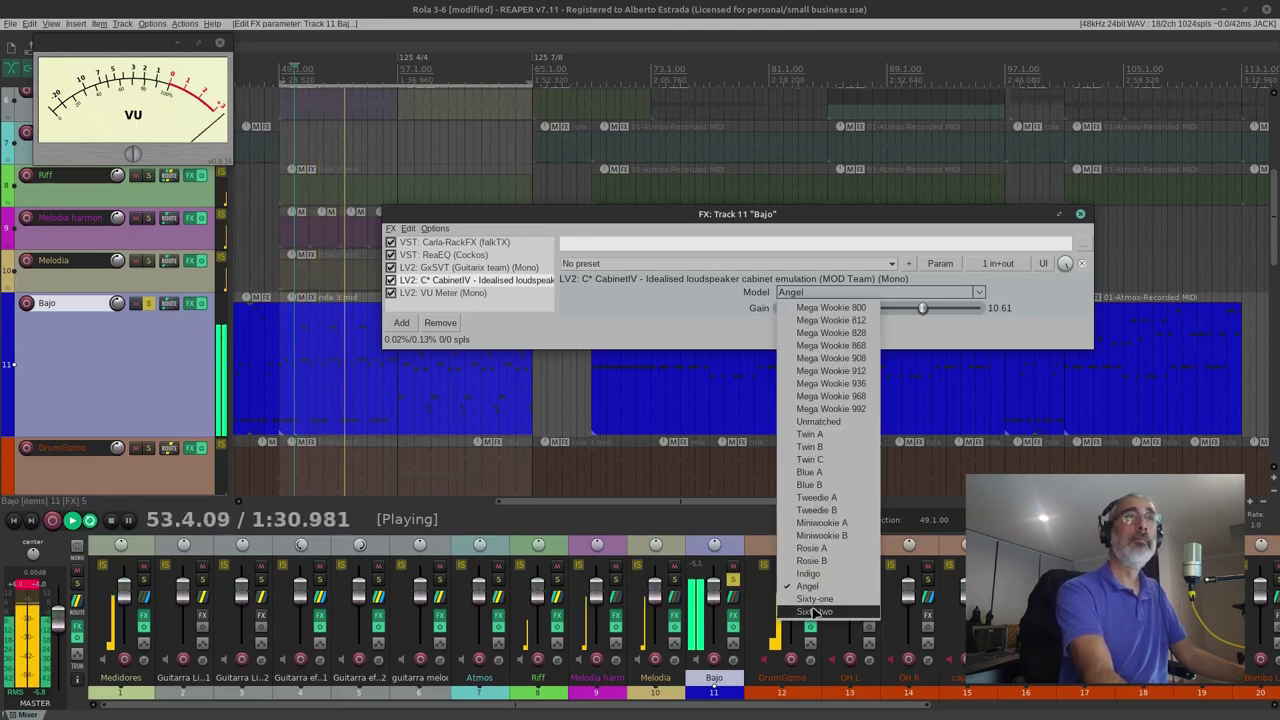
left_click(828, 566)
left_click(897, 291)
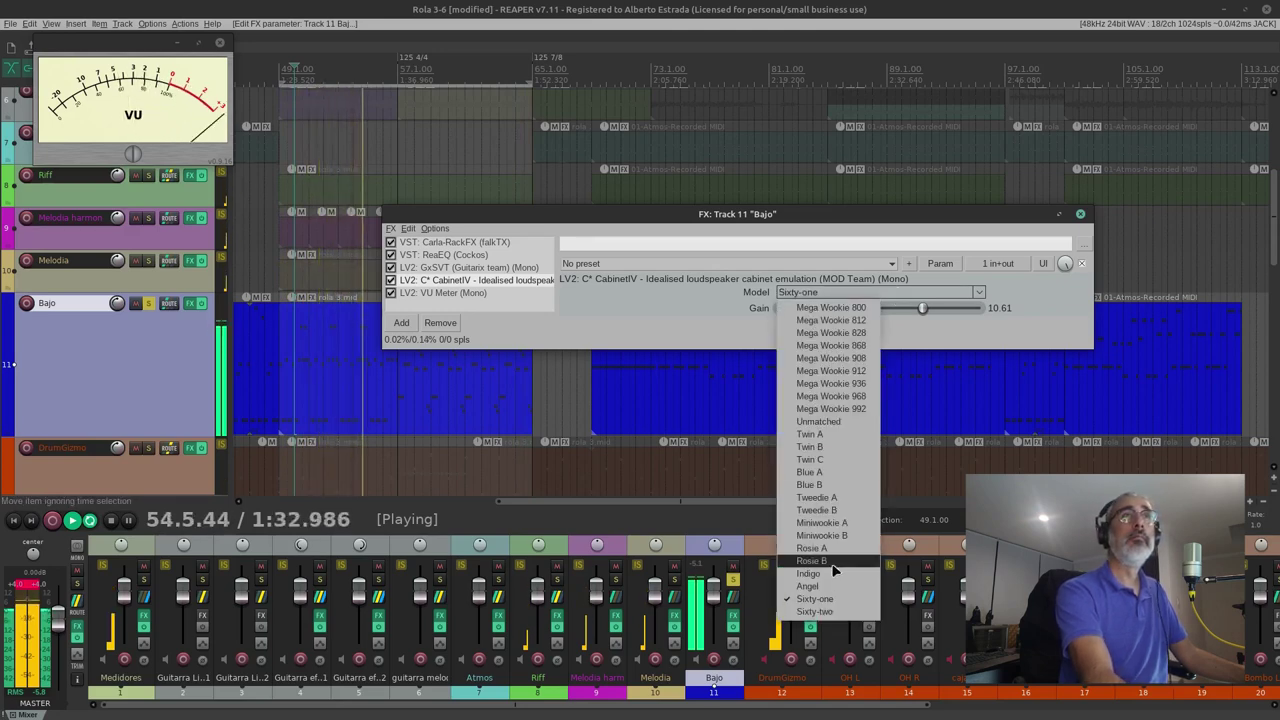
left_click(838, 612)
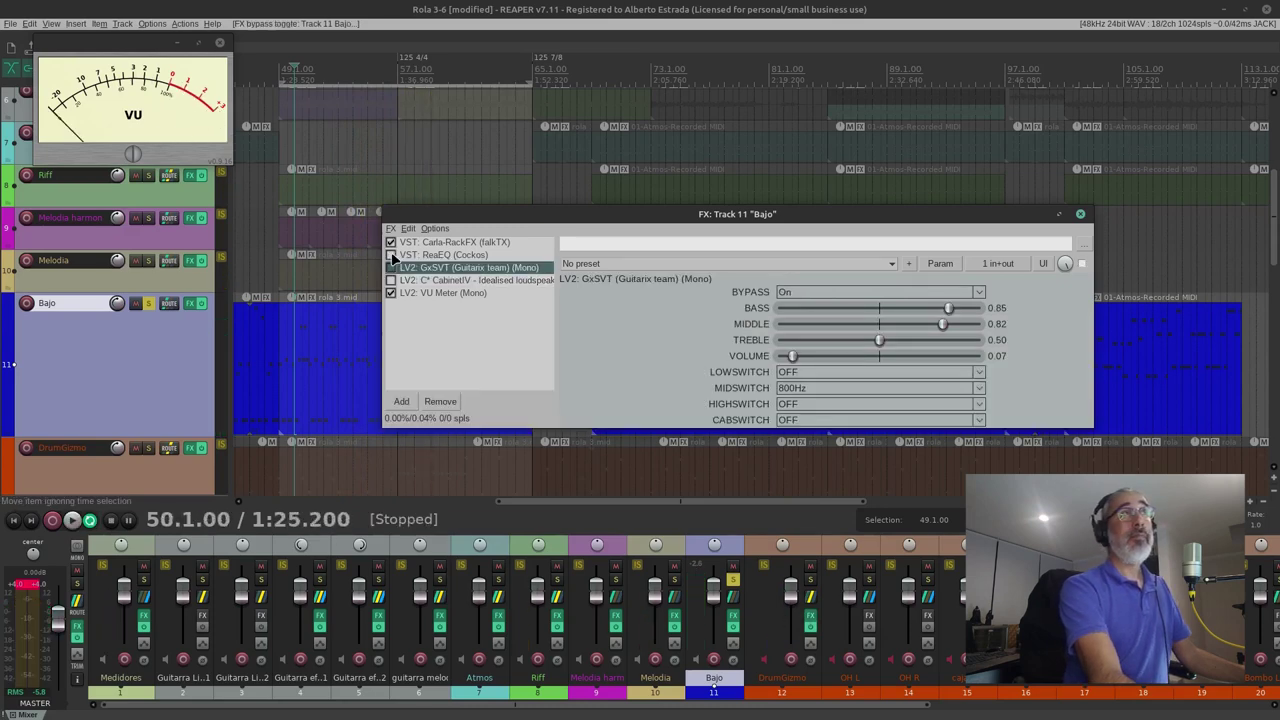
Review the ReaEQ, C* CabinetIV and GxSVT settings in the Bajo chain and switch C* CabinetIV on.
left_click(410, 256)
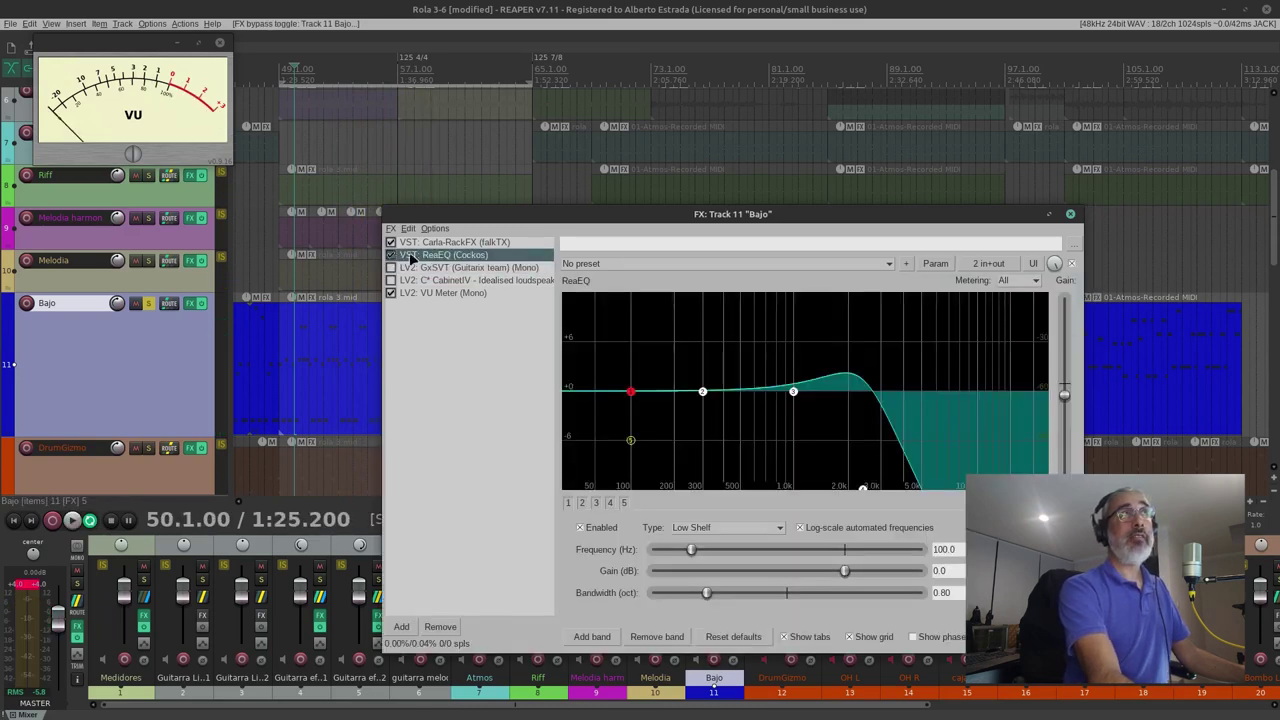
left_click(428, 281)
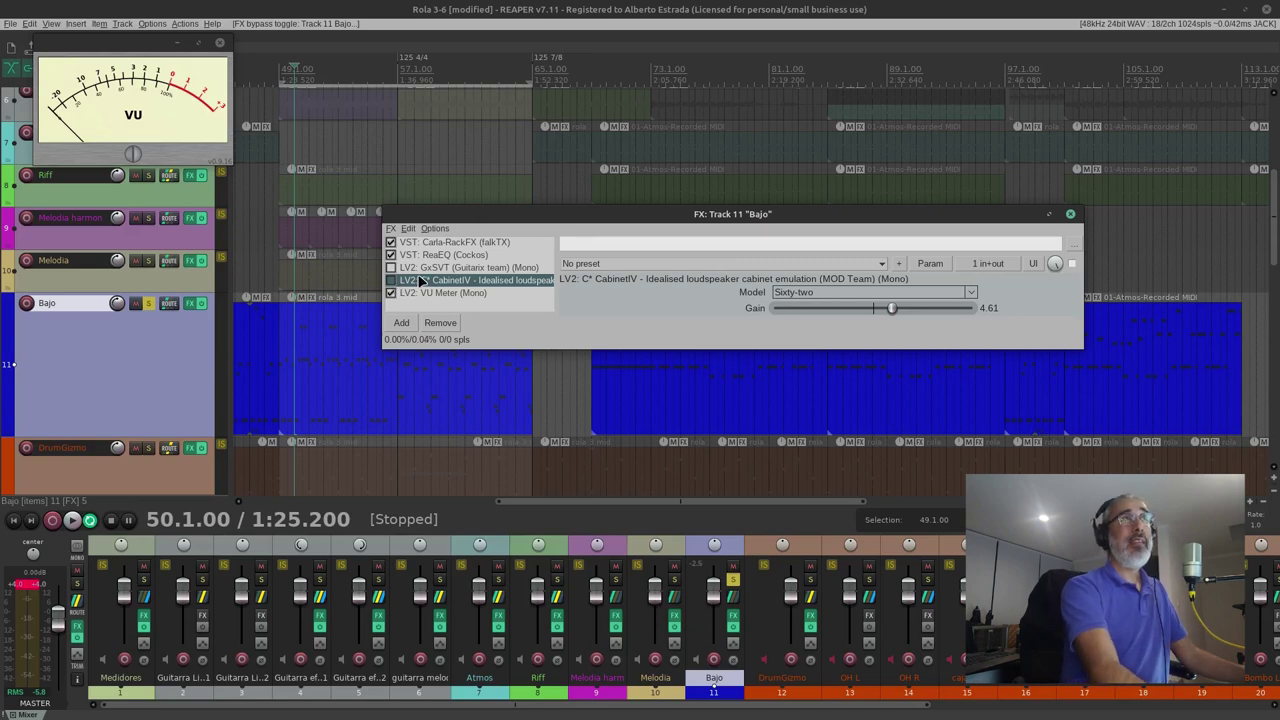
left_click(438, 268)
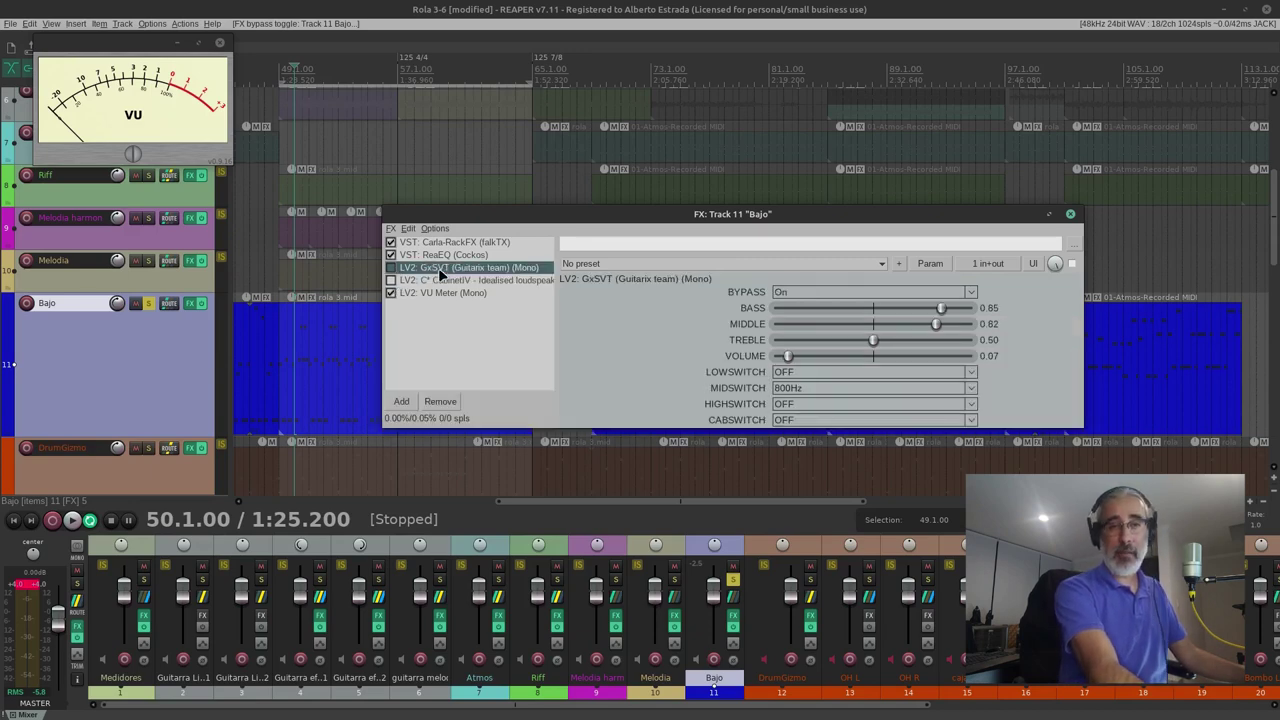
left_click(391, 281)
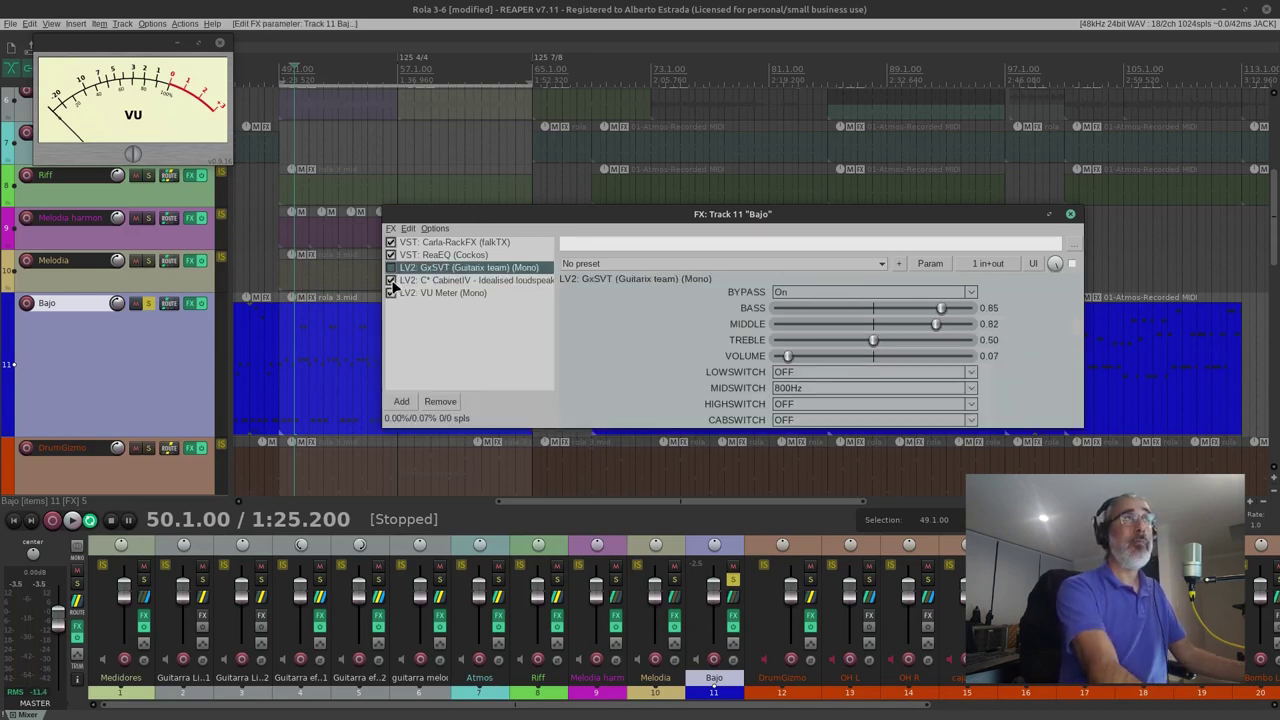
Check ReaEQ again and remove the GxSVT amp from the Bajo chain.
left_click(464, 259)
left_click(464, 266)
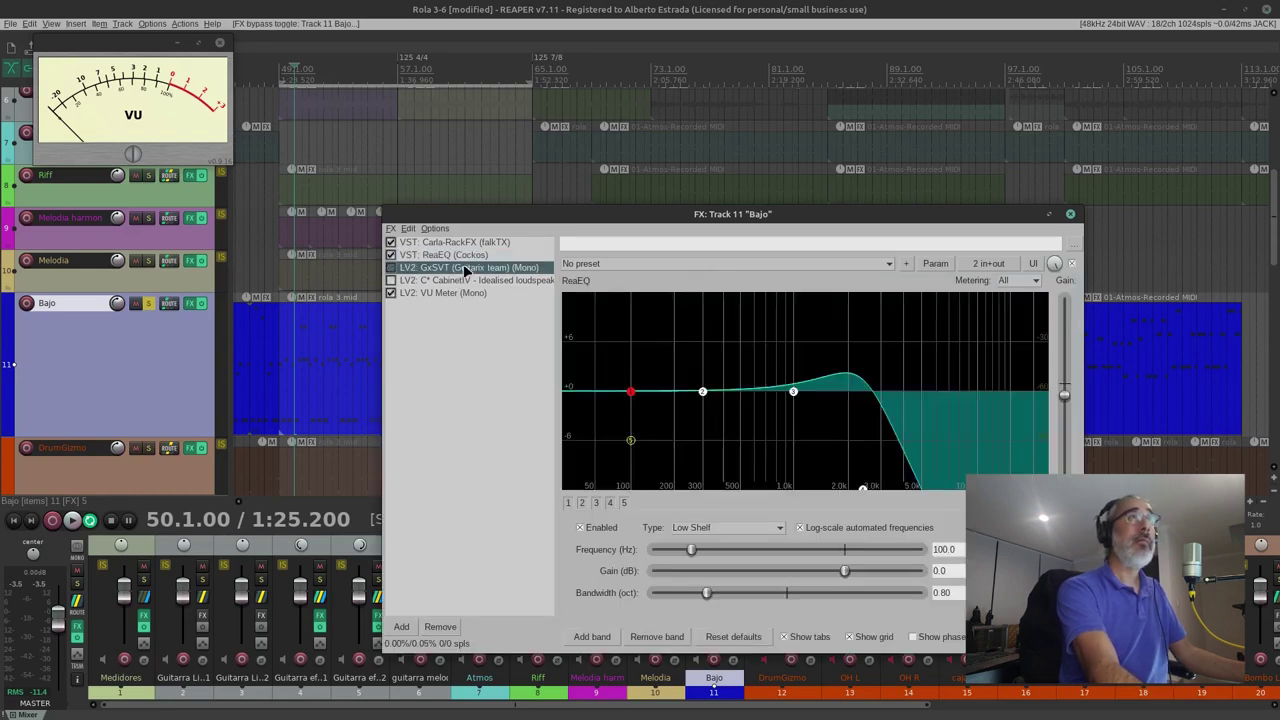
left_click(440, 402)
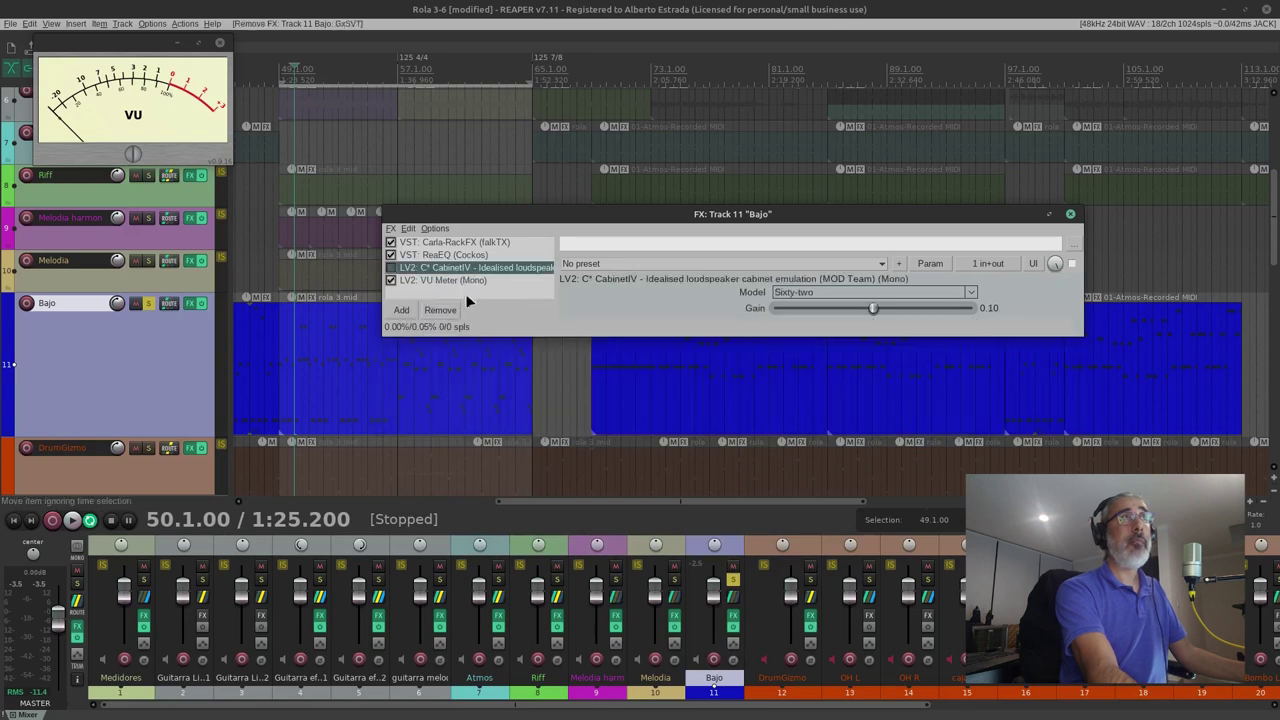
Filter the airwindows plugins by "bass", try BassAmp, and place BassDrive between ReaEQ and C* CabinetIV in the Bajo chain.
left_click(404, 311)
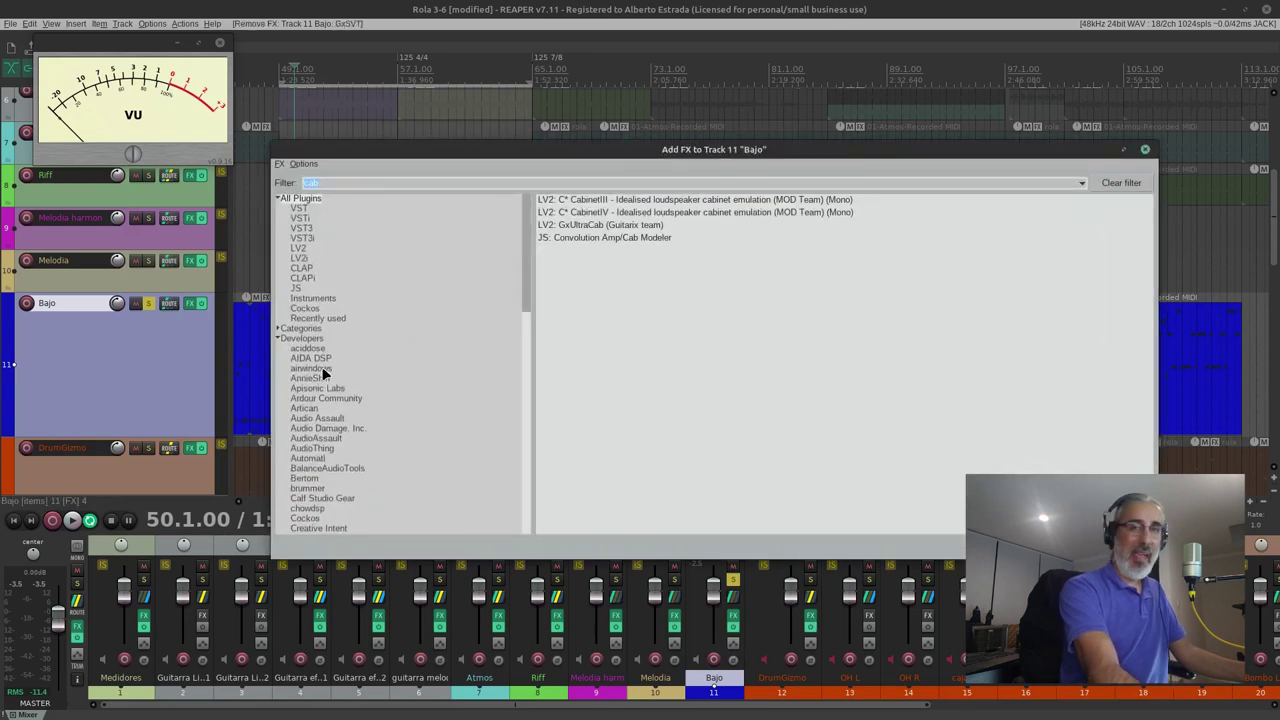
key("BackSpace")
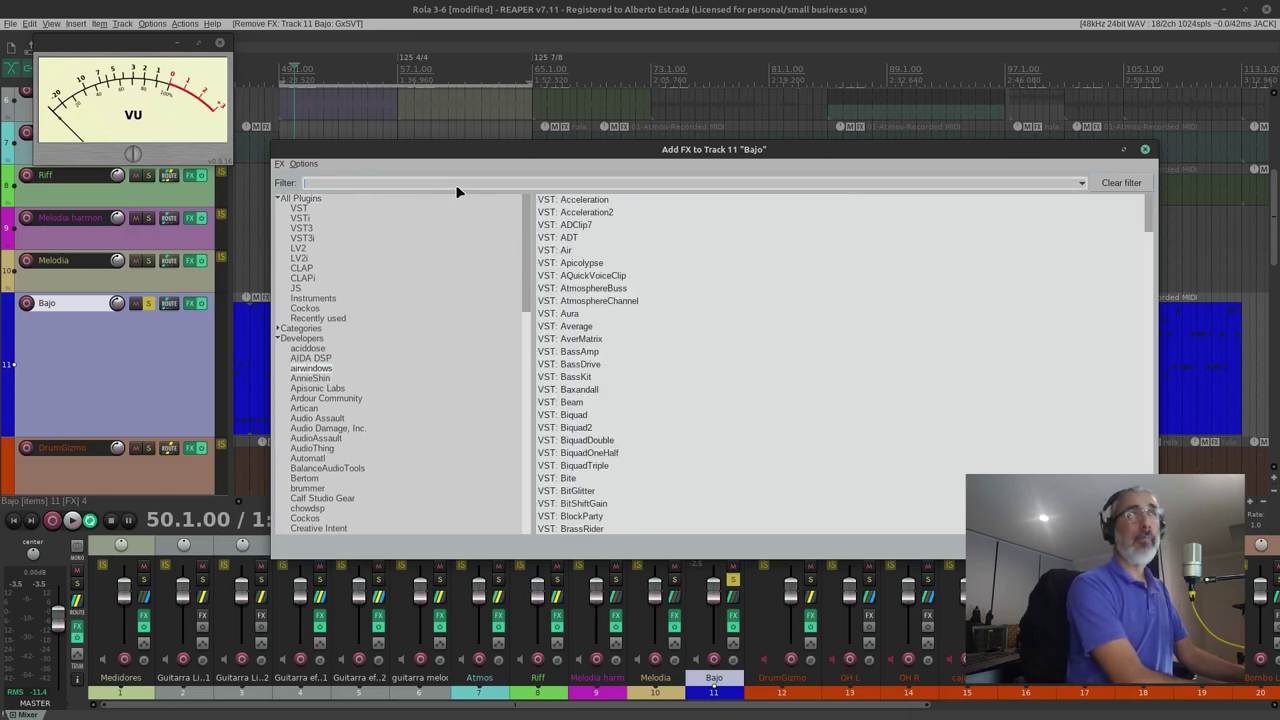
type("bass")
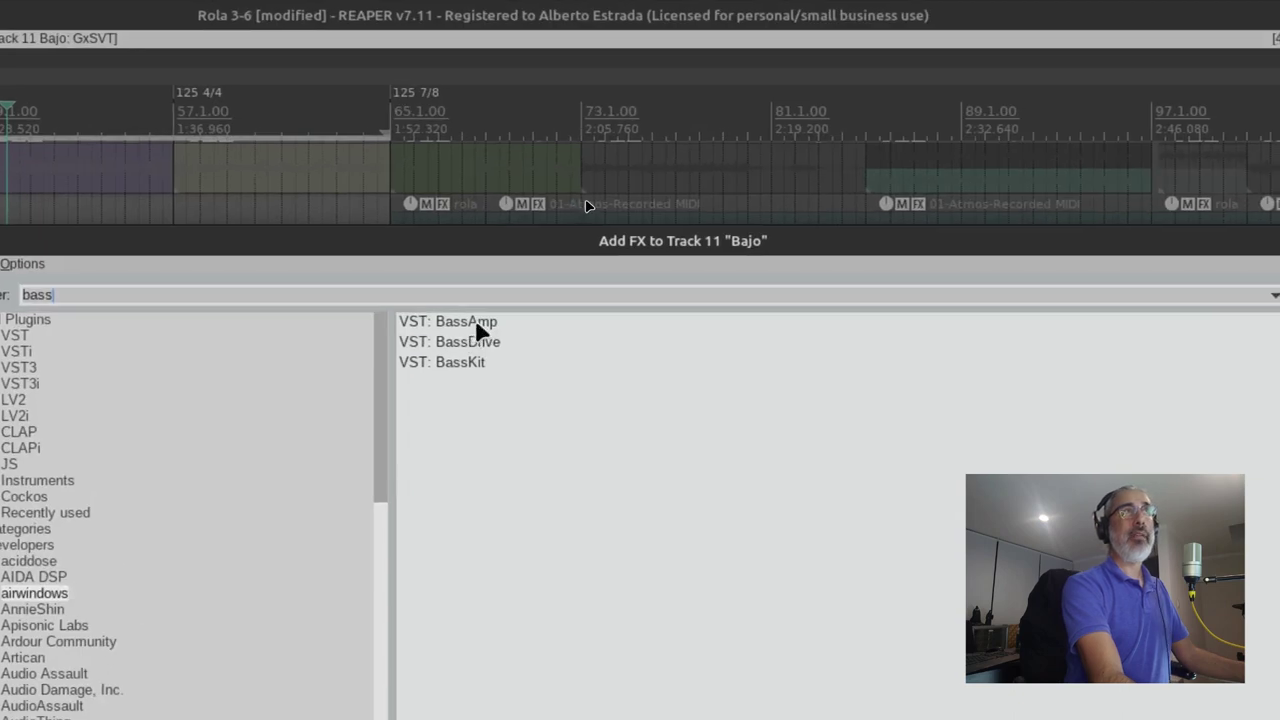
left_click(477, 328)
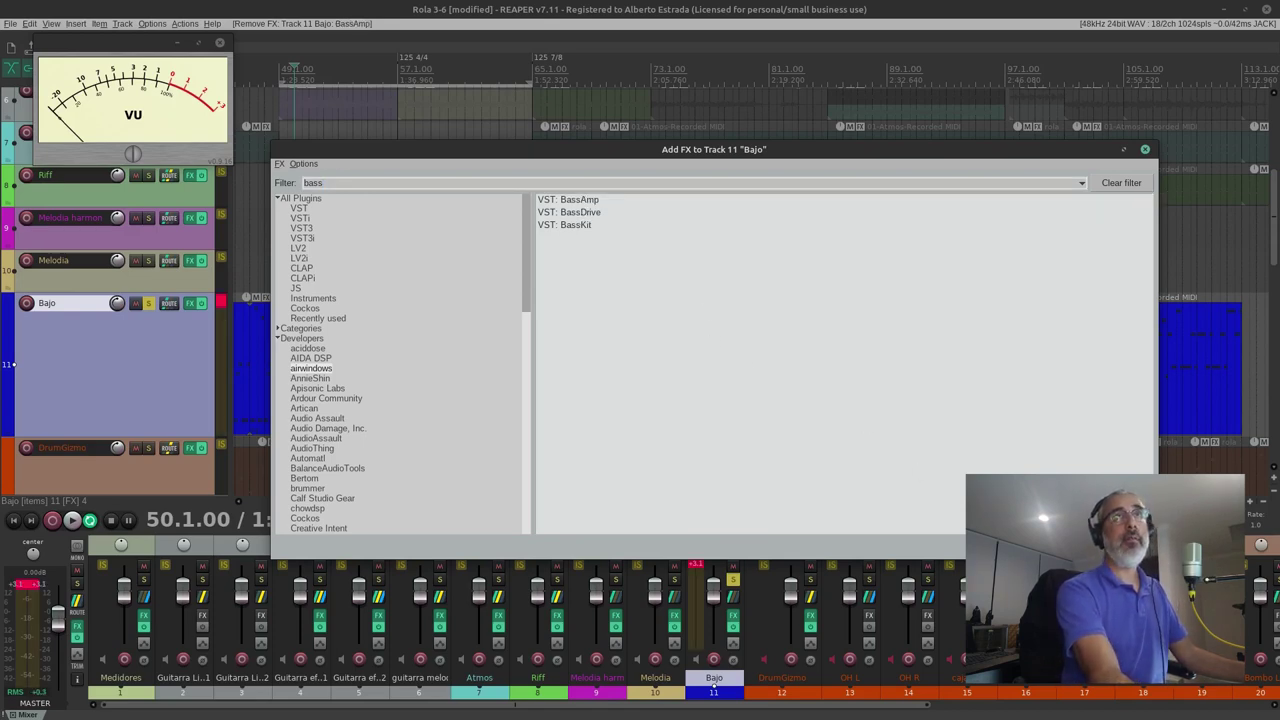
double_click(569, 212)
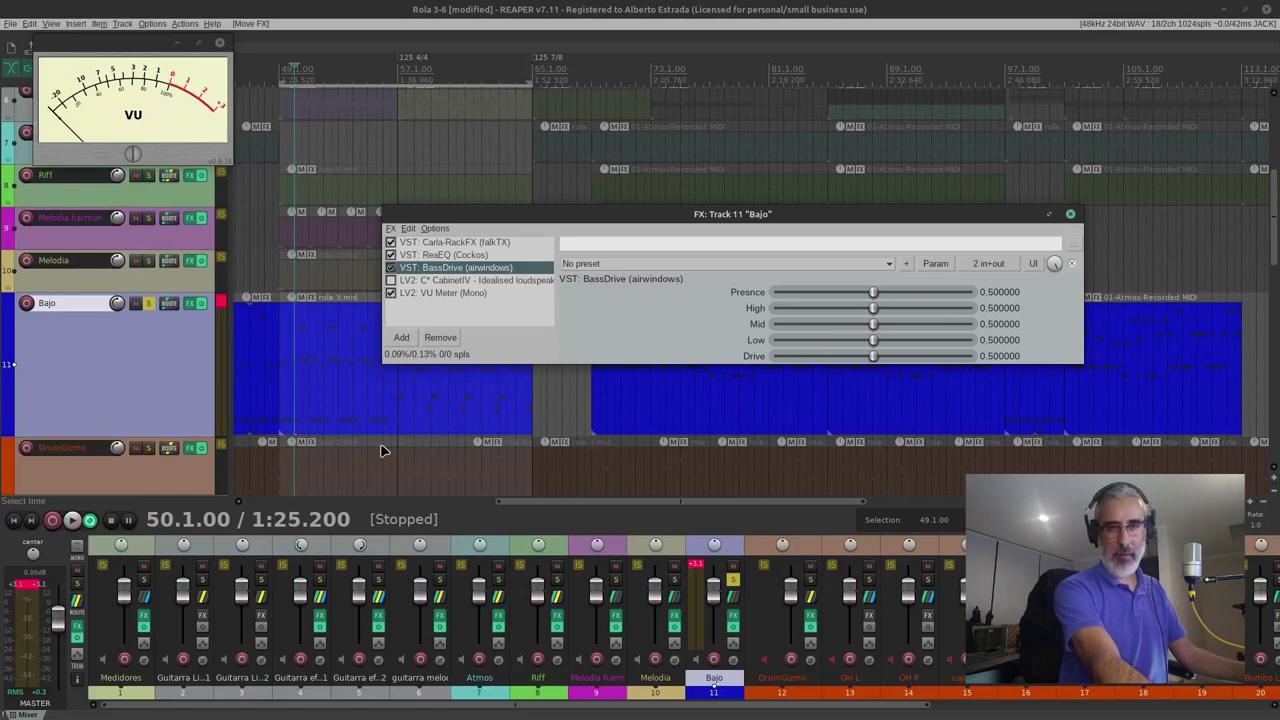
Play the loop and set BassDrive's presence to 0.595, high to 0.38 and mid to 0.451.
left_click(72, 524)
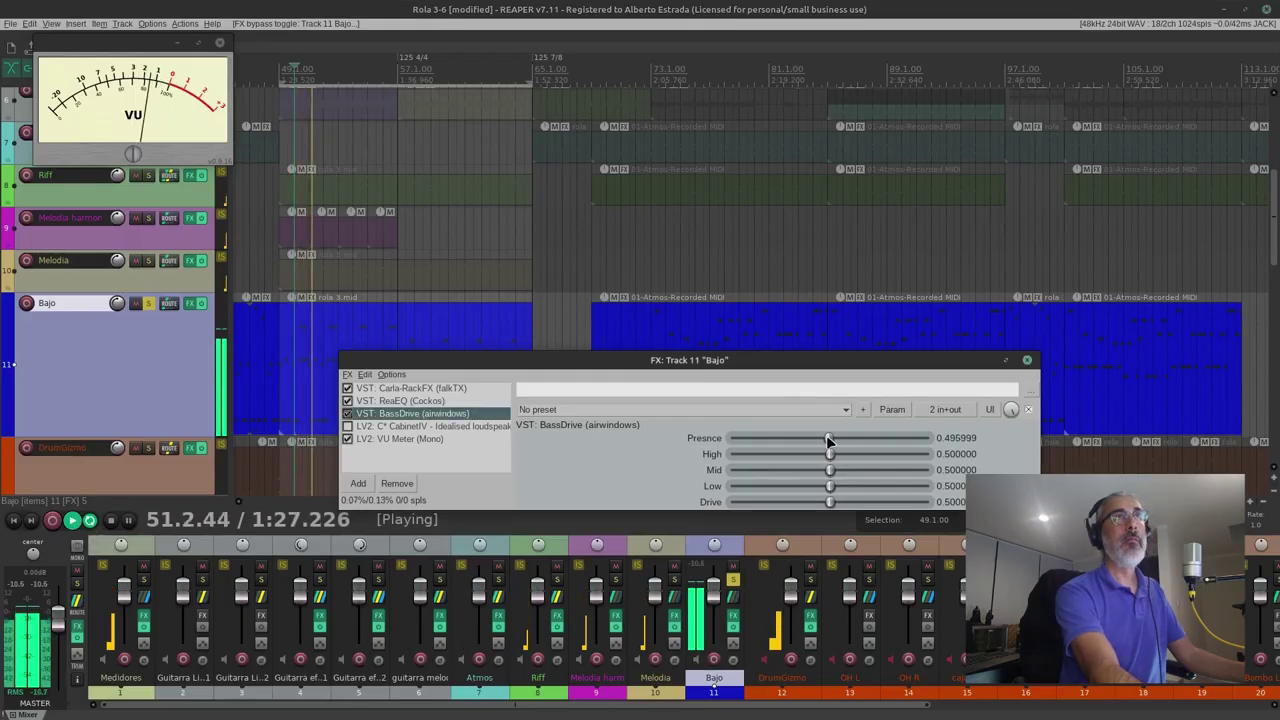
left_click_drag(832, 439, 865, 451)
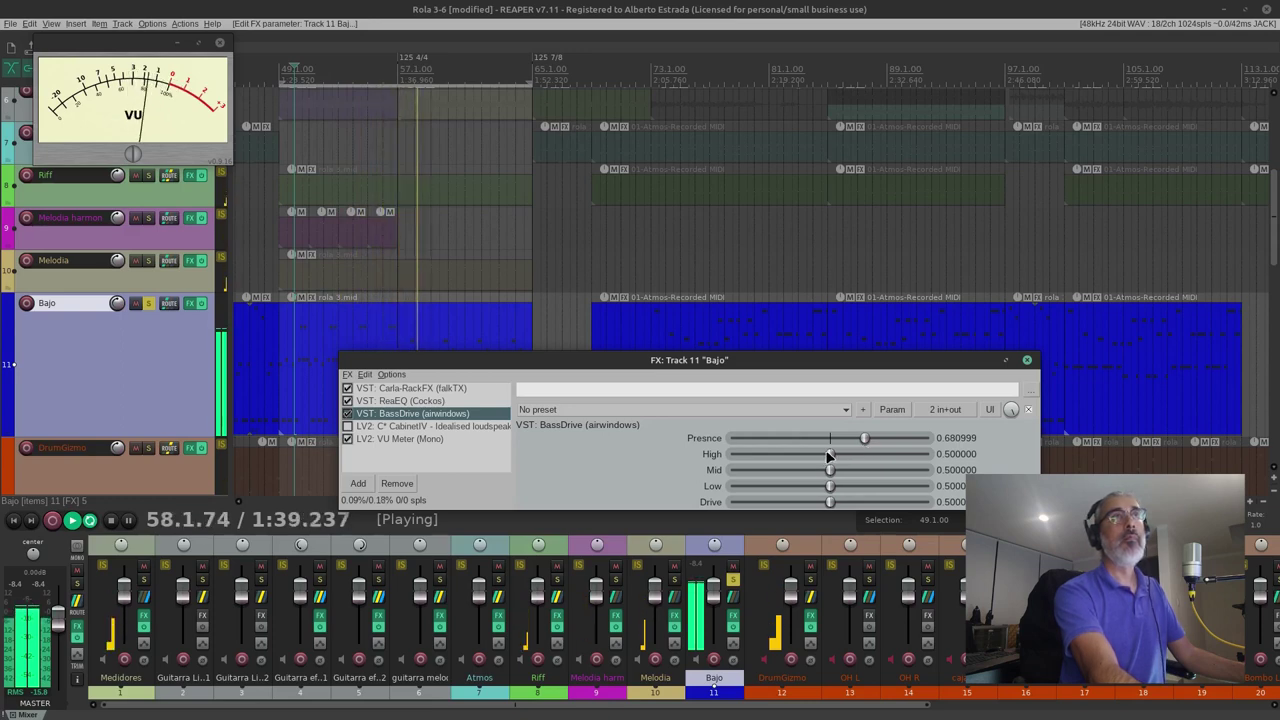
mouse_move(829, 455)
left_mouse_down()
mouse_move(876, 464)
mouse_move(806, 461)
mouse_move(852, 477)
mouse_move(818, 476)
left_mouse_up()
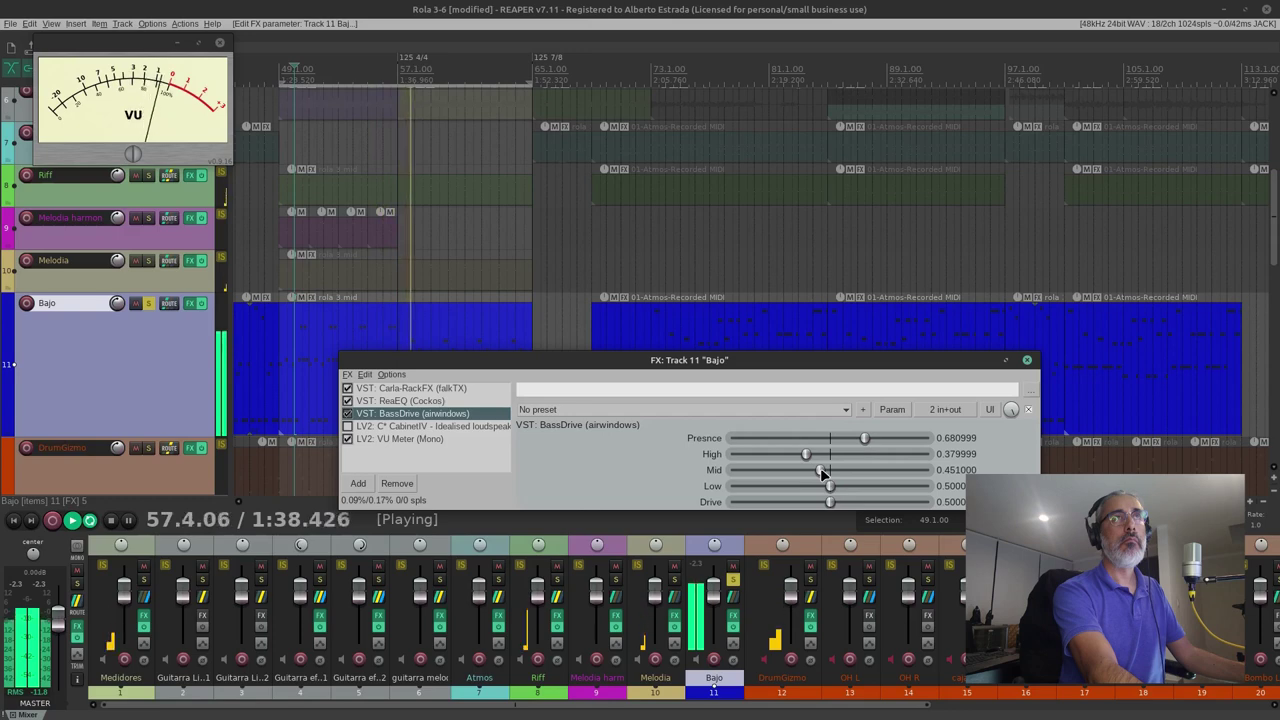
mouse_move(872, 437)
left_mouse_down()
mouse_move(890, 436)
mouse_move(855, 441)
left_mouse_up()
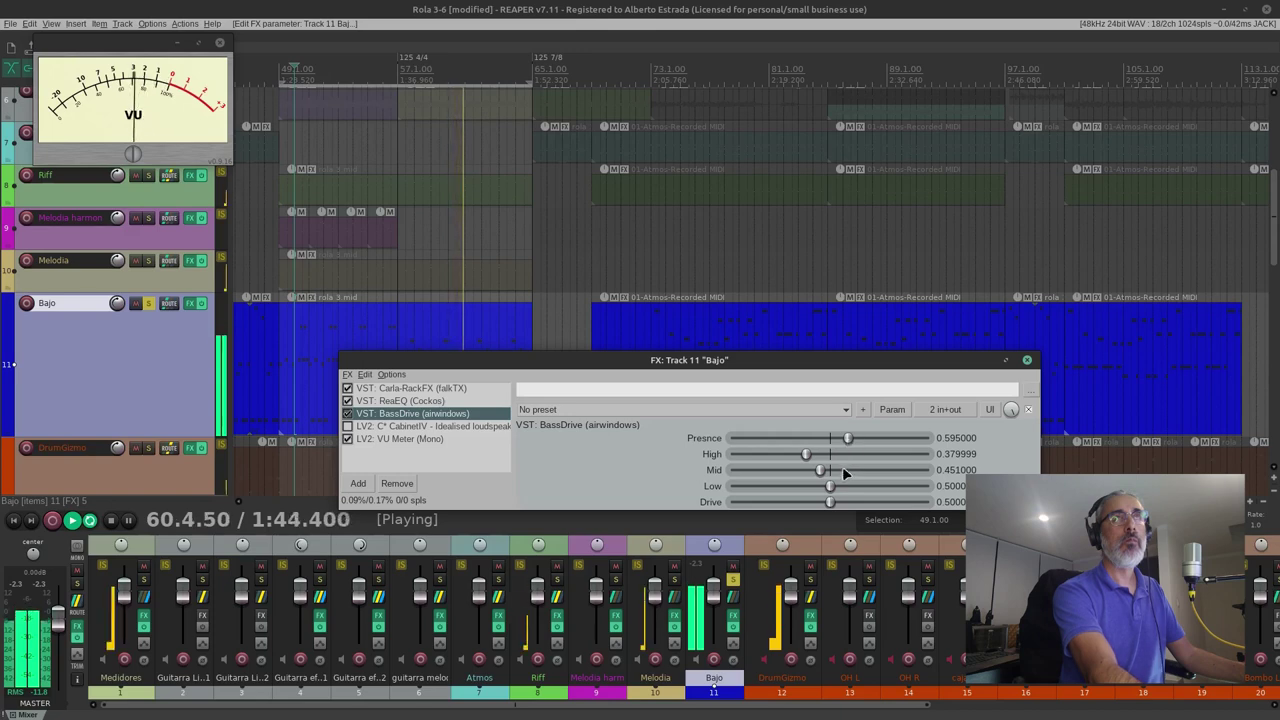
Set BassDrive's low to 0.609 and drive to about 0.489, and stop playback.
left_click_drag(833, 489, 862, 494)
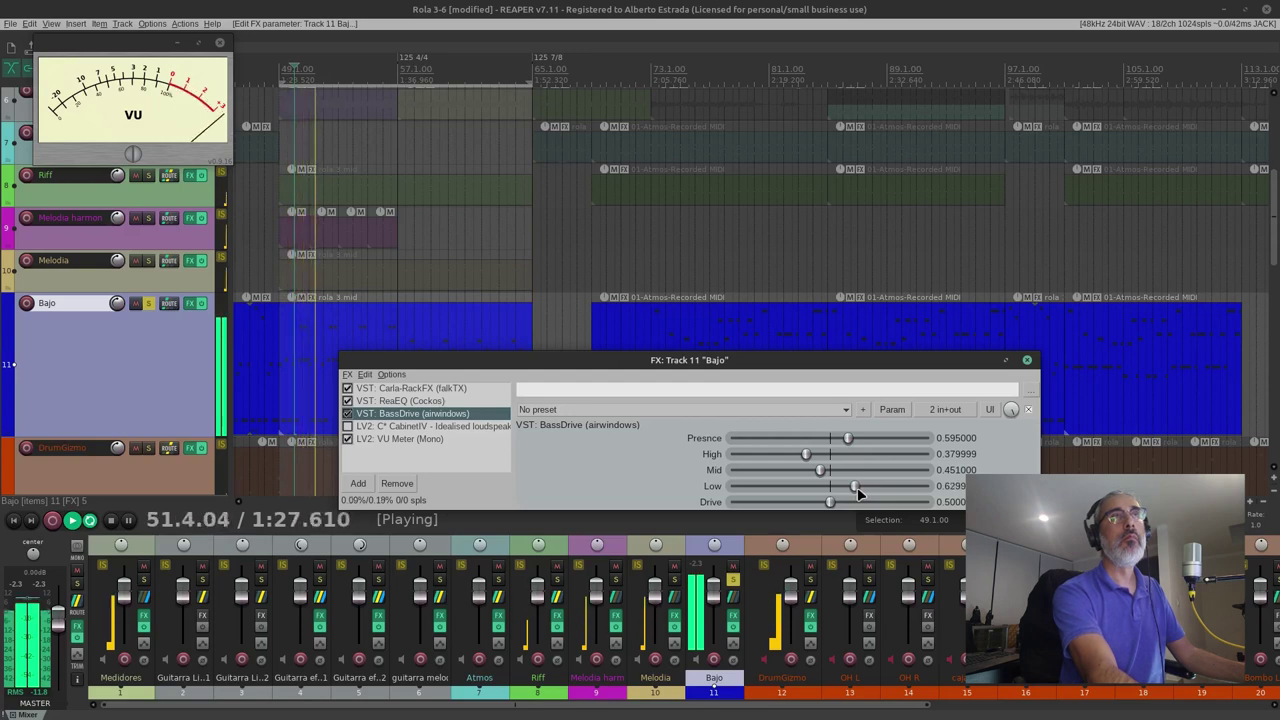
left_click_drag(862, 494, 828, 508)
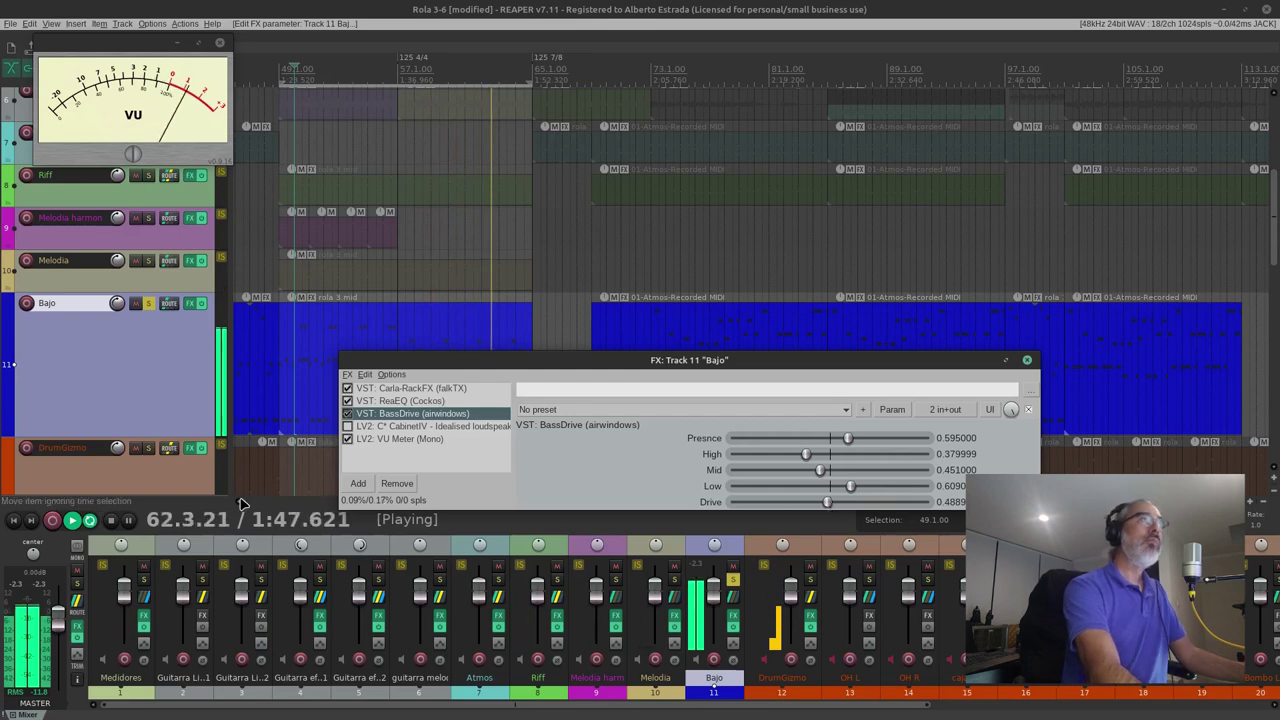
left_click(112, 521)
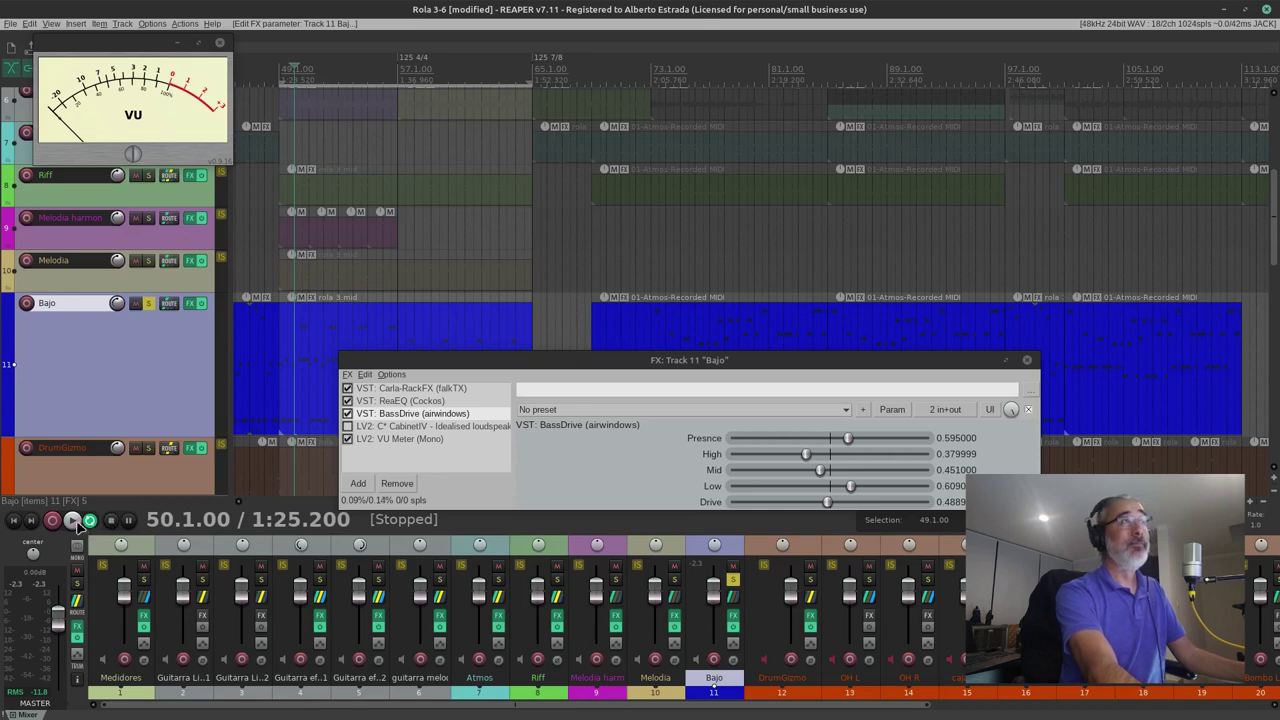
Reduce BassDrive's drive to 0.351 while the loop plays, and restart playback to listen to the result.
left_click(72, 520)
left_click_drag(826, 502, 805, 502)
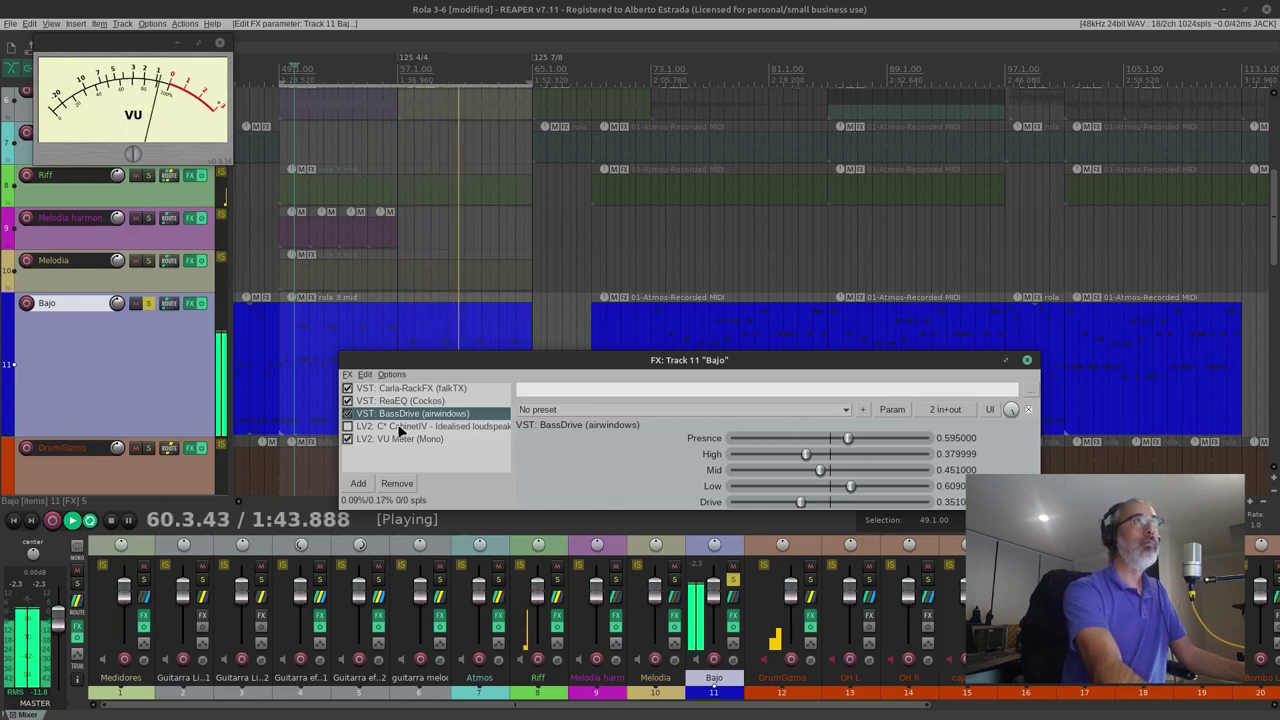
key("space")
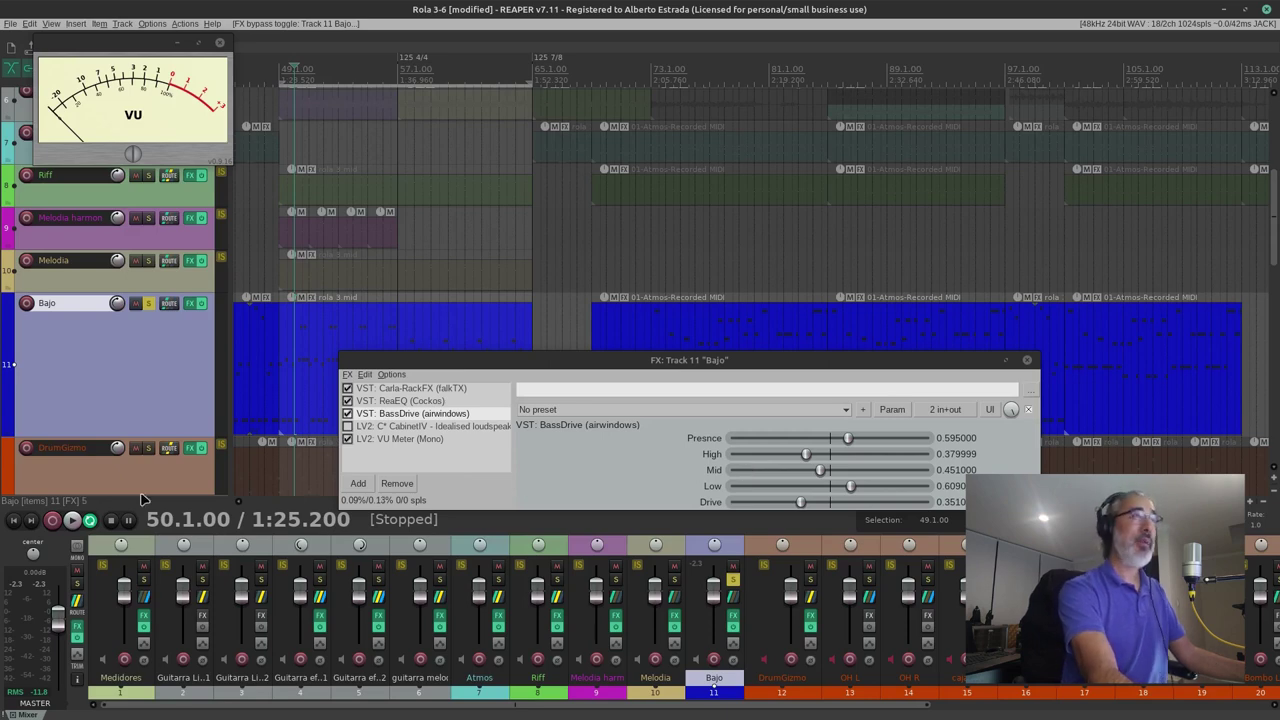
left_click(71, 520)
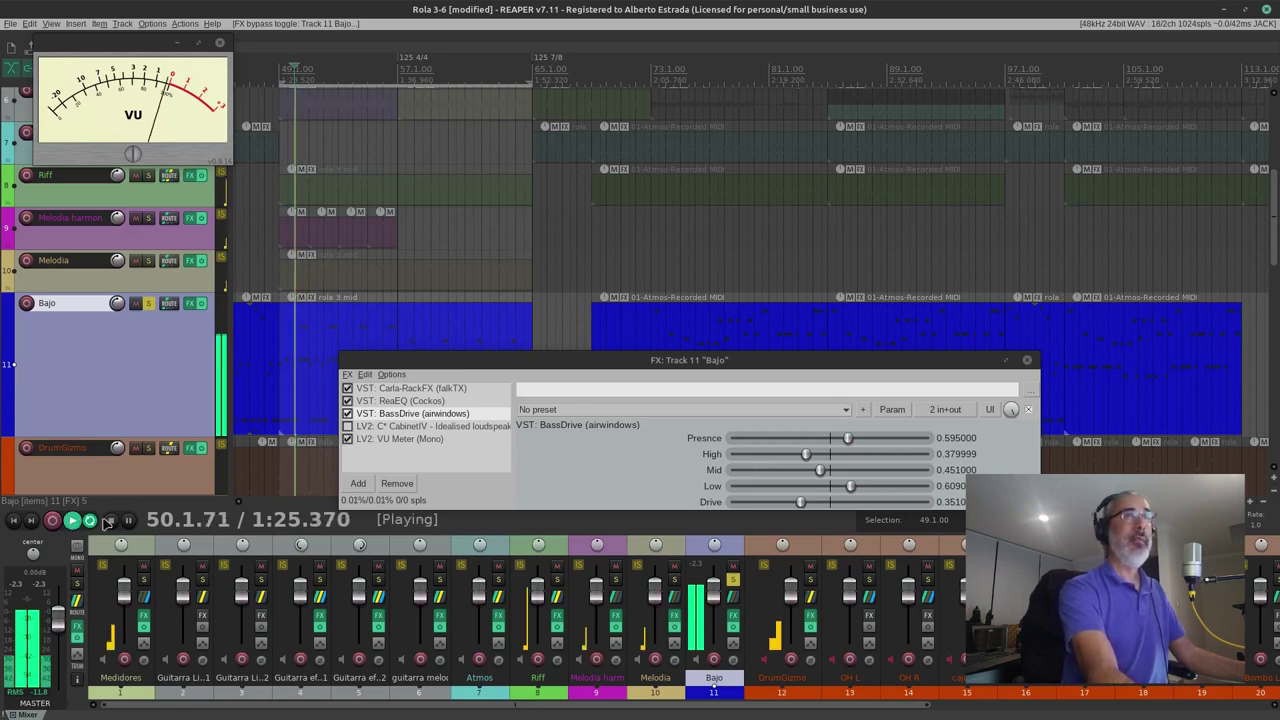
Set BassDrive's mid to 0.481 and replay the loop to listen to the result.
left_click(818, 472)
mouse_move(818, 476)
left_mouse_down()
mouse_move(838, 482)
mouse_move(825, 485)
left_mouse_up()
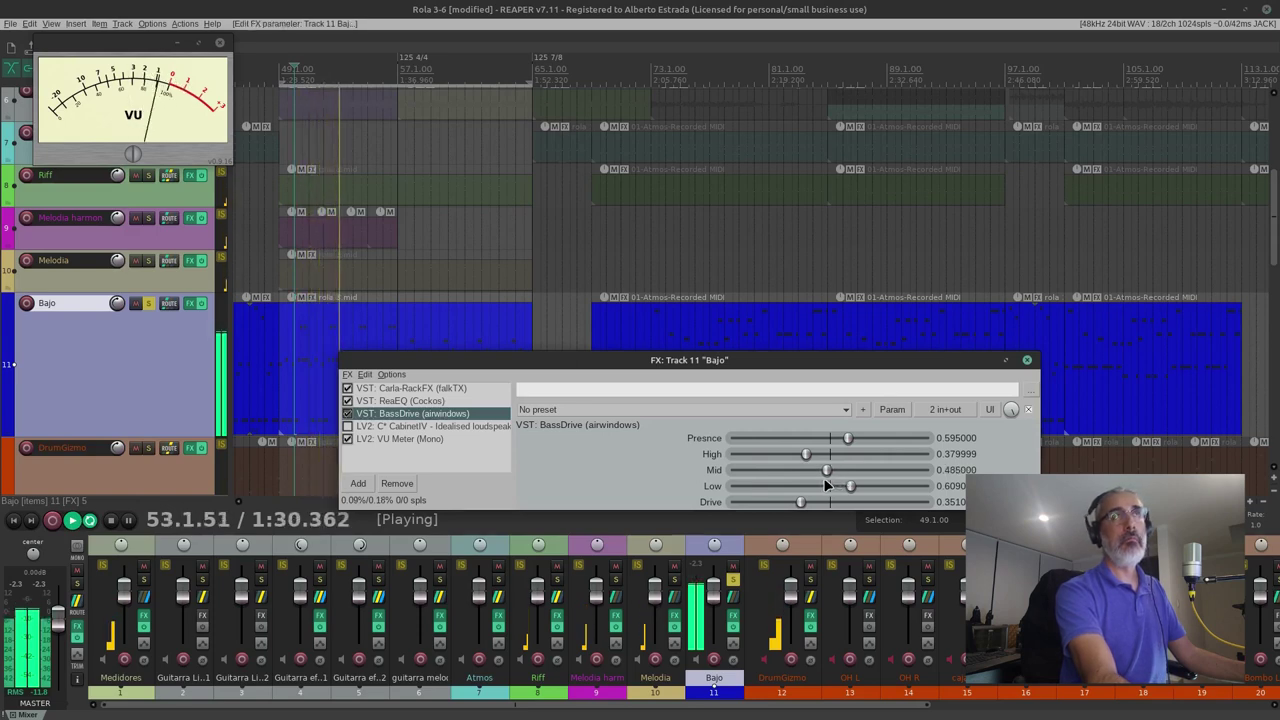
left_click(110, 520)
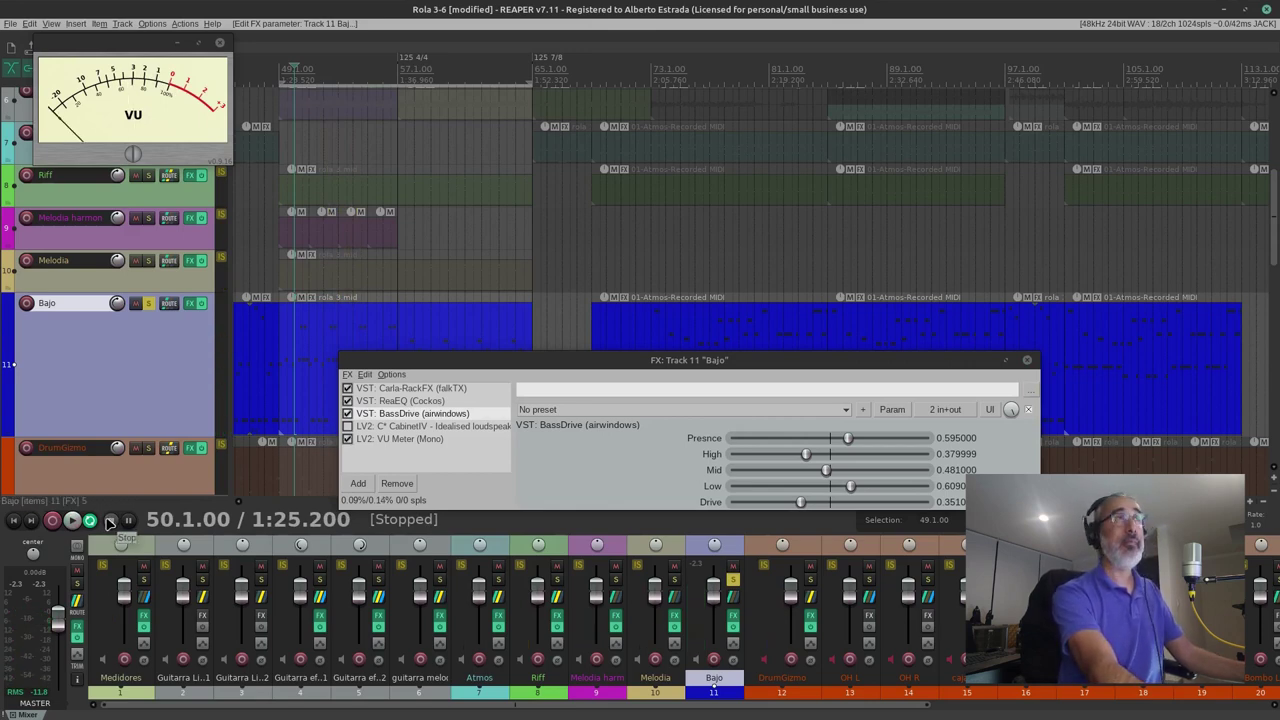
left_click(72, 520)
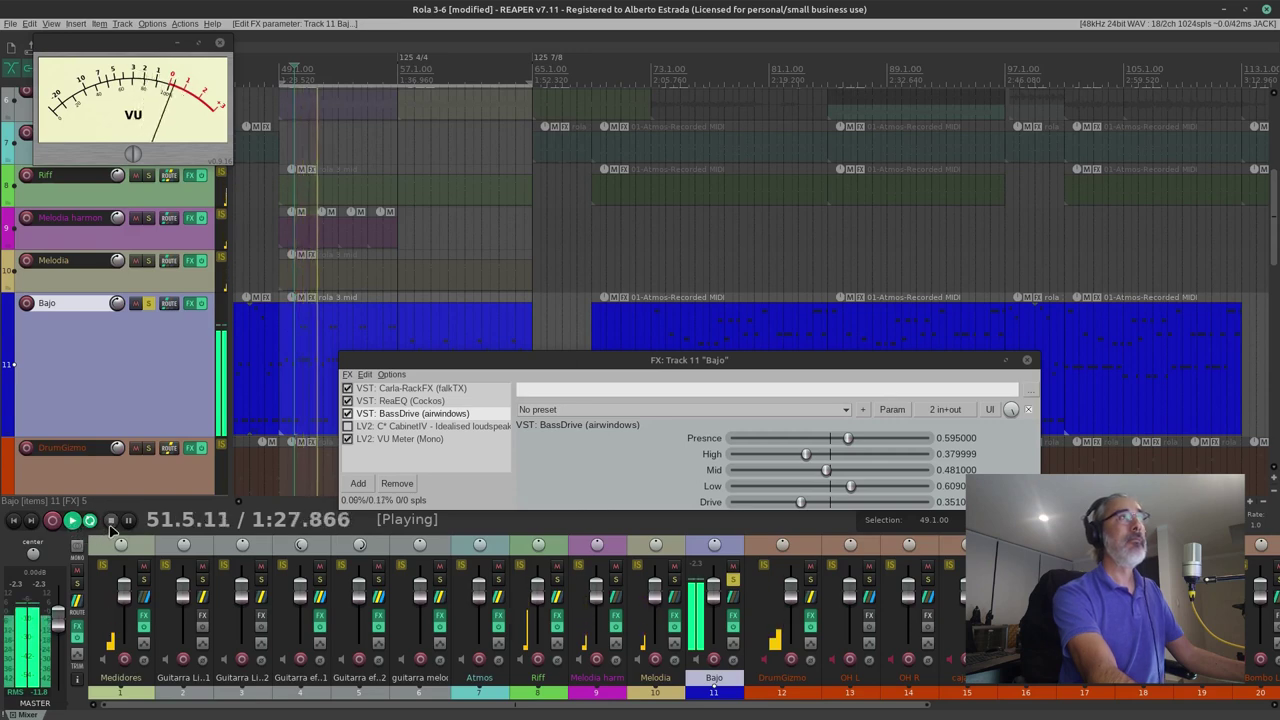
left_click(110, 520)
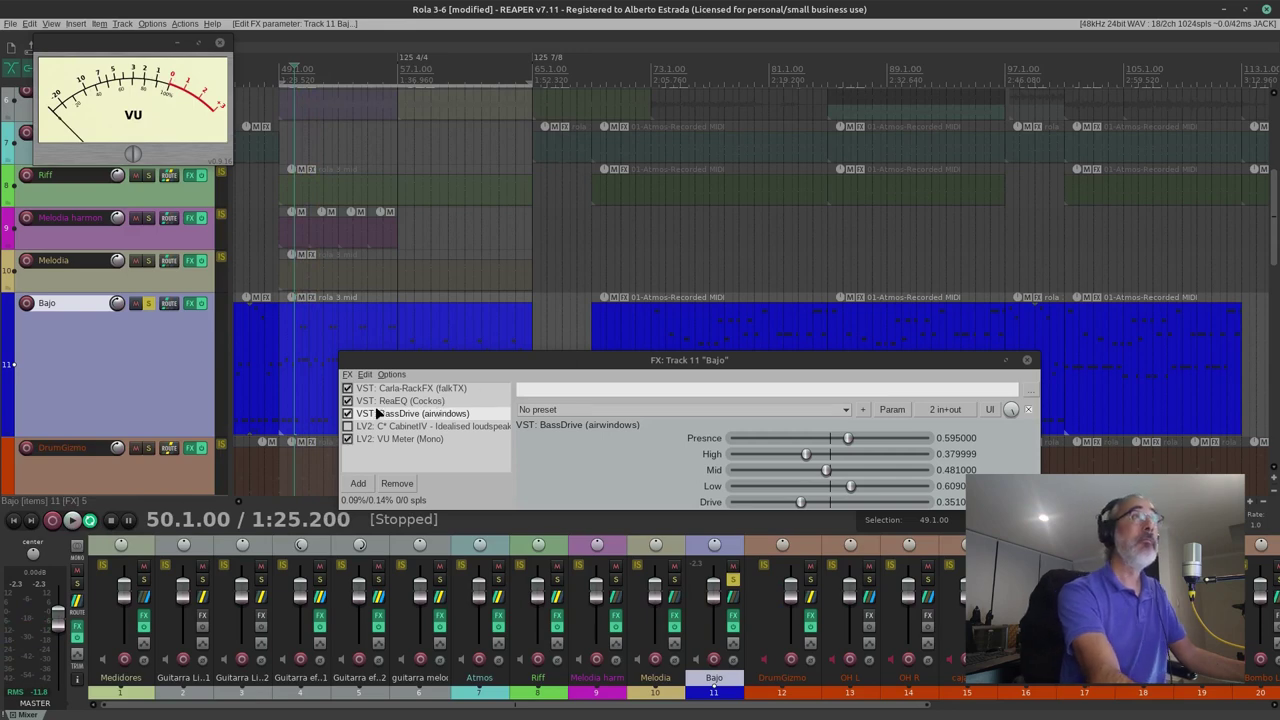
Enable C* CabinetIV in the Bajo chain, play the loop and set the cabinet's gain to -1.01.
left_click(346, 428)
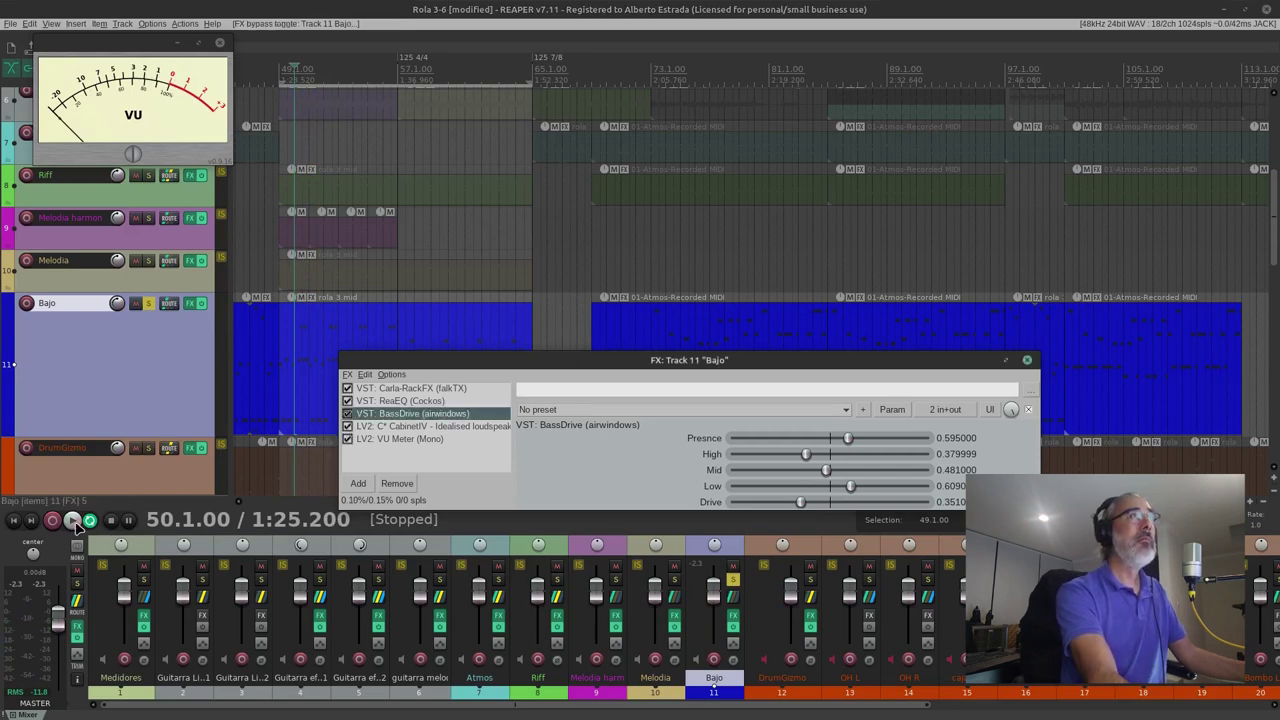
left_click(74, 521)
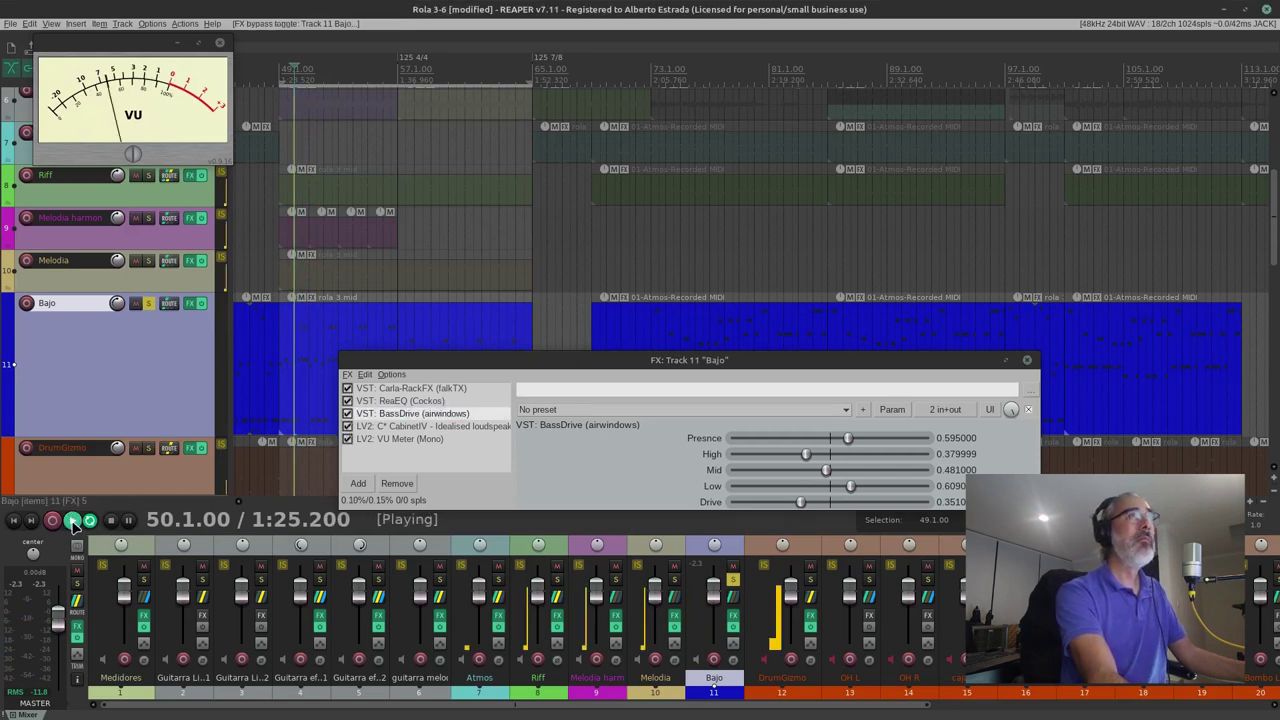
left_click(347, 427)
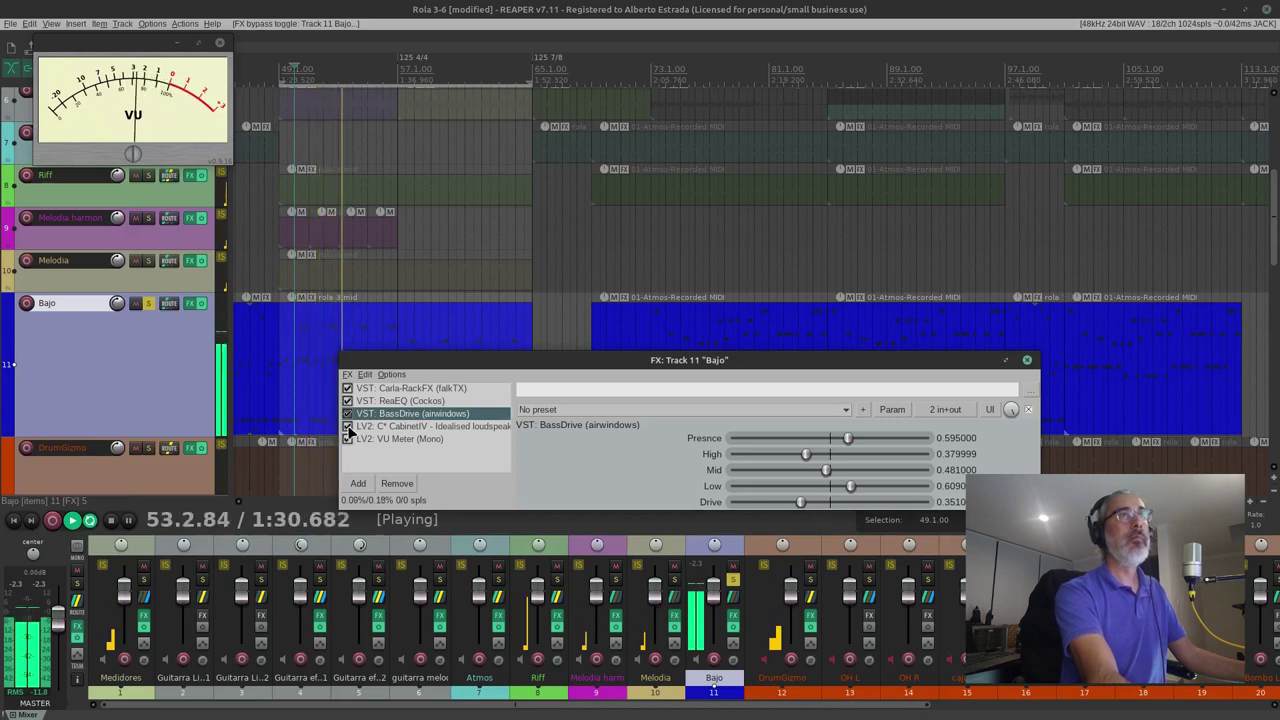
left_click(420, 425)
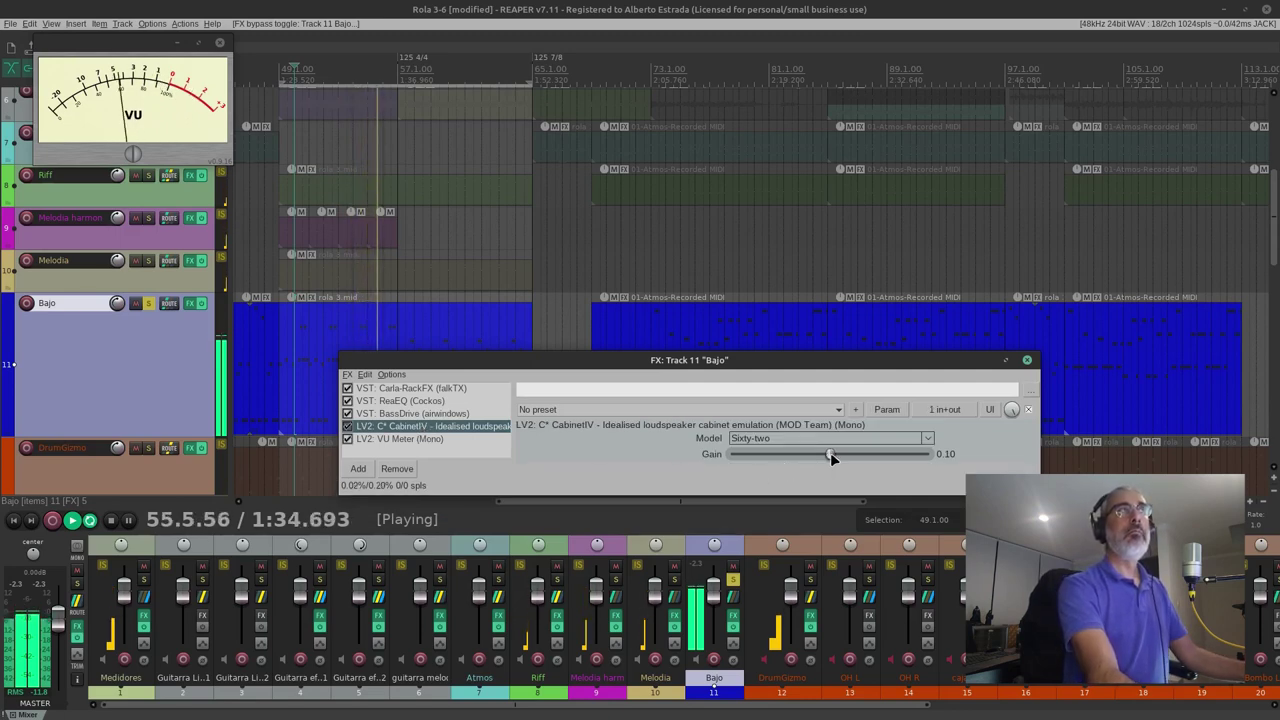
mouse_move(830, 452)
left_mouse_down()
mouse_move(863, 455)
mouse_move(833, 455)
left_mouse_up()
left_click_drag(822, 455, 825, 457)
Switch C* CabinetIV to the Miniwookie A model, raise its gain to 4.18, and stop playback.
left_click(925, 441)
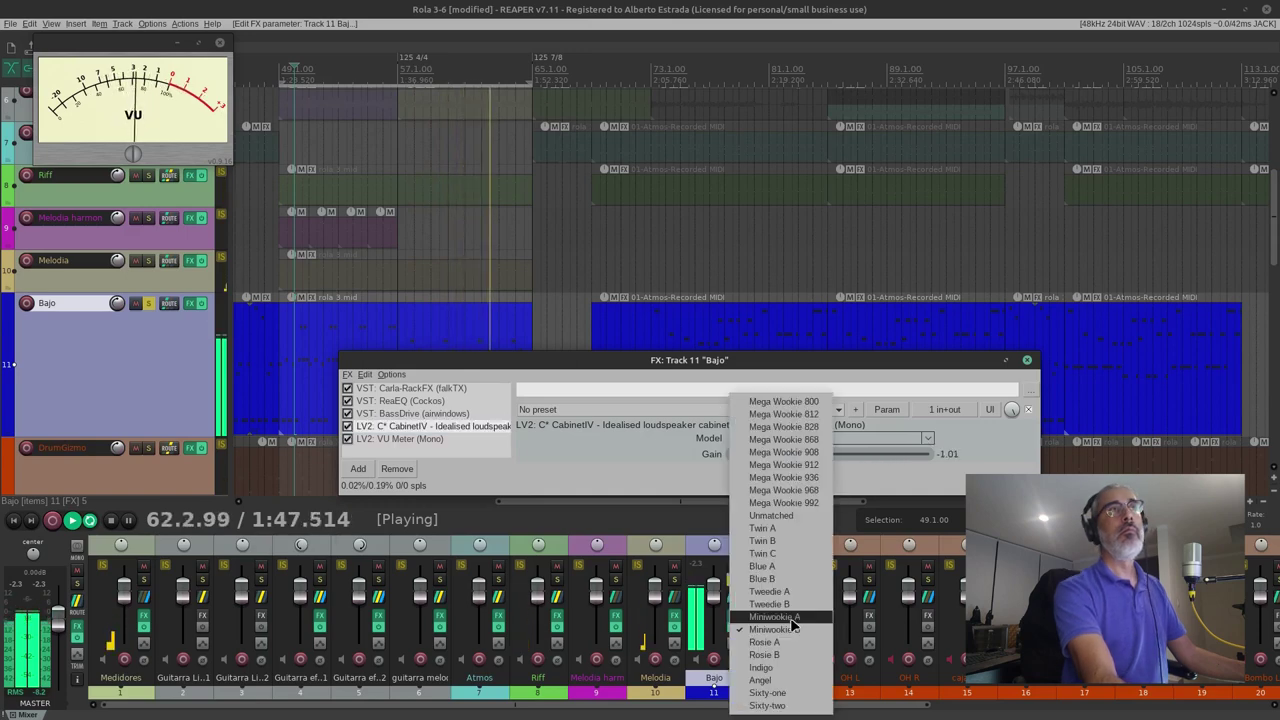
left_click(775, 505)
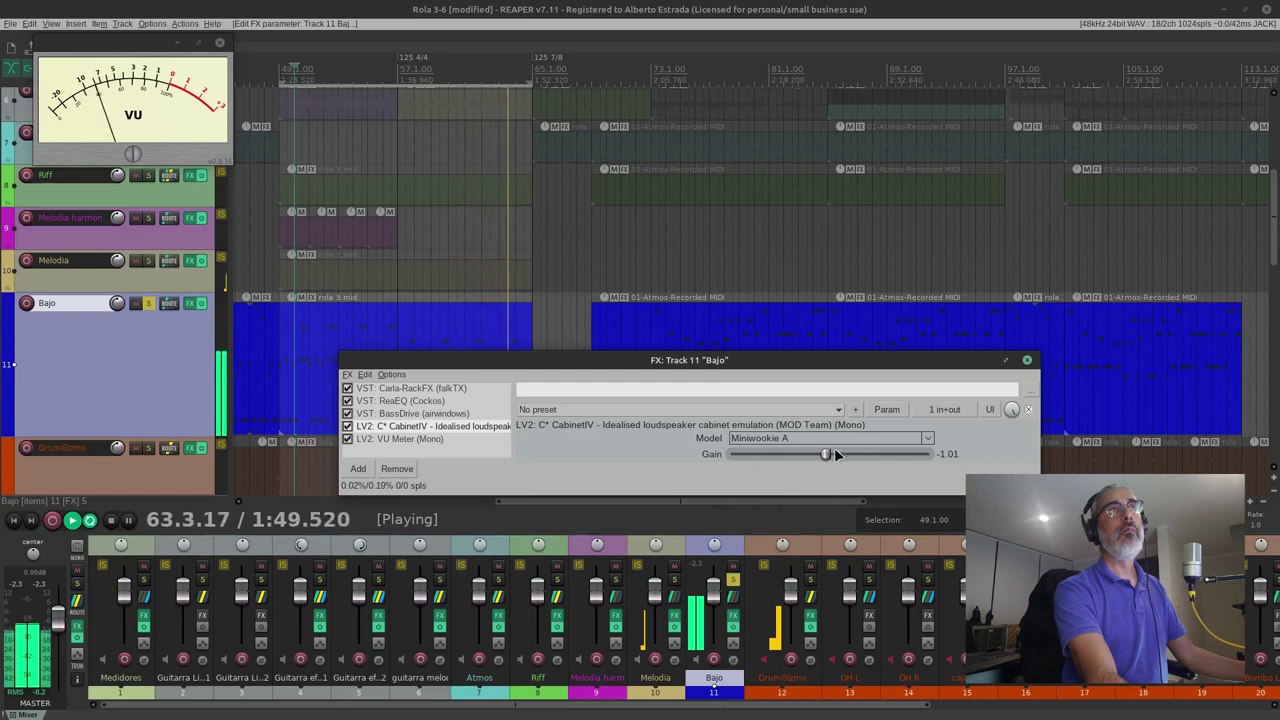
left_click_drag(826, 453, 844, 453)
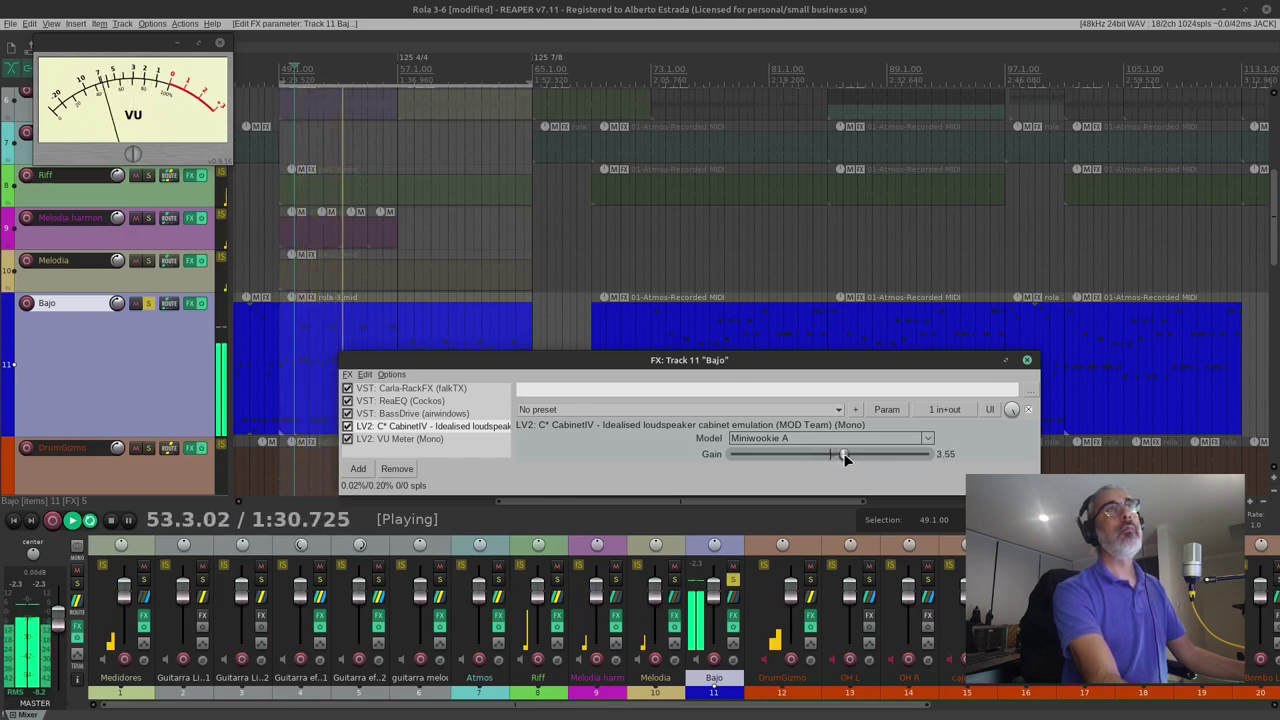
left_click_drag(844, 453, 847, 454)
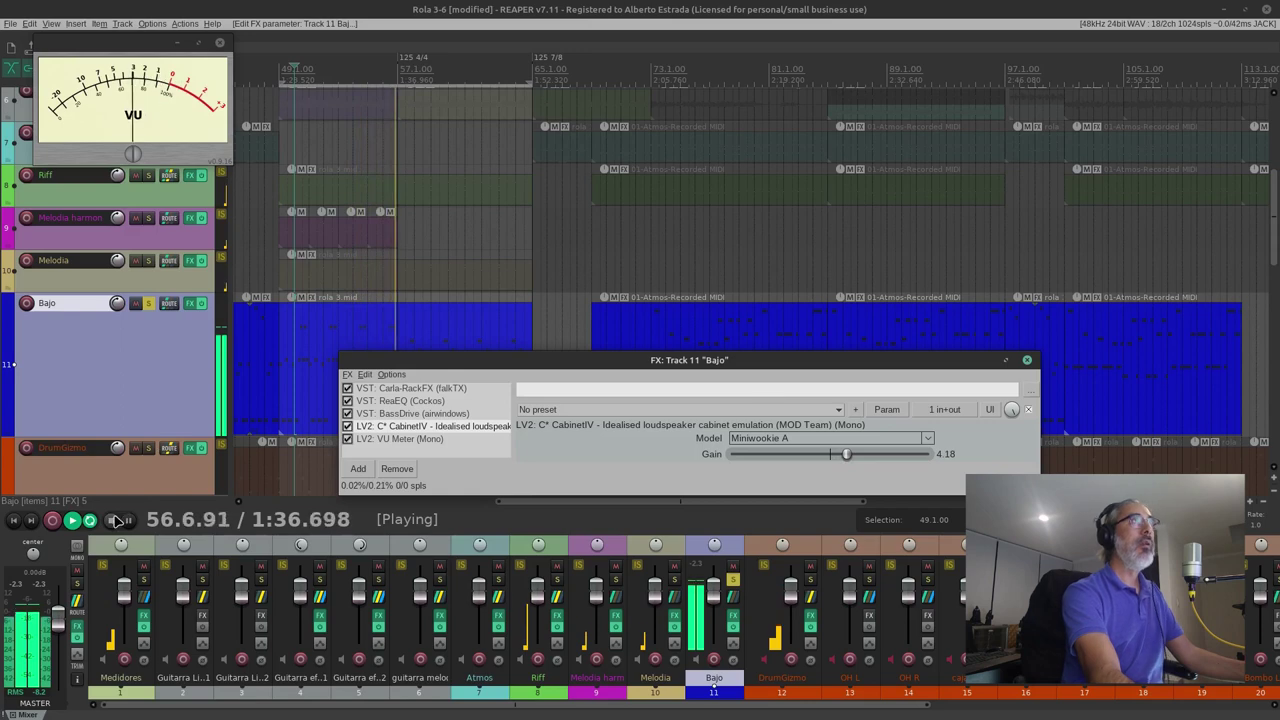
left_click(114, 520)
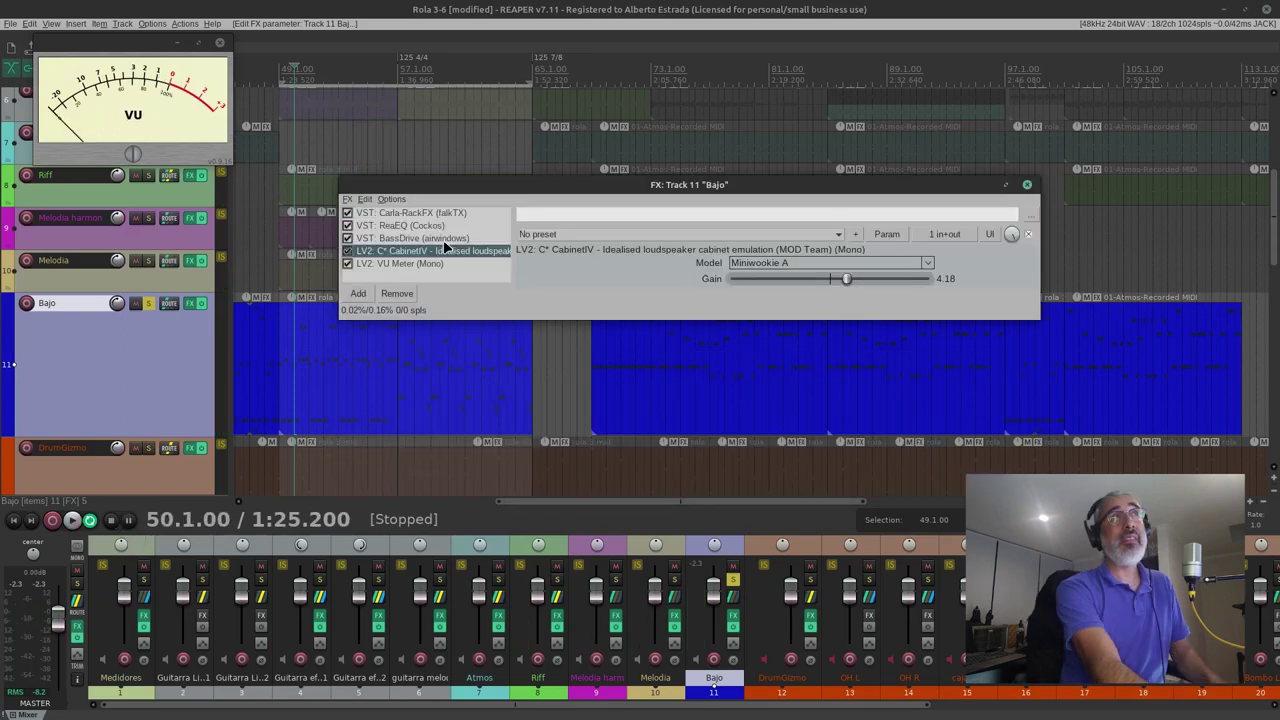
left_click(443, 242)
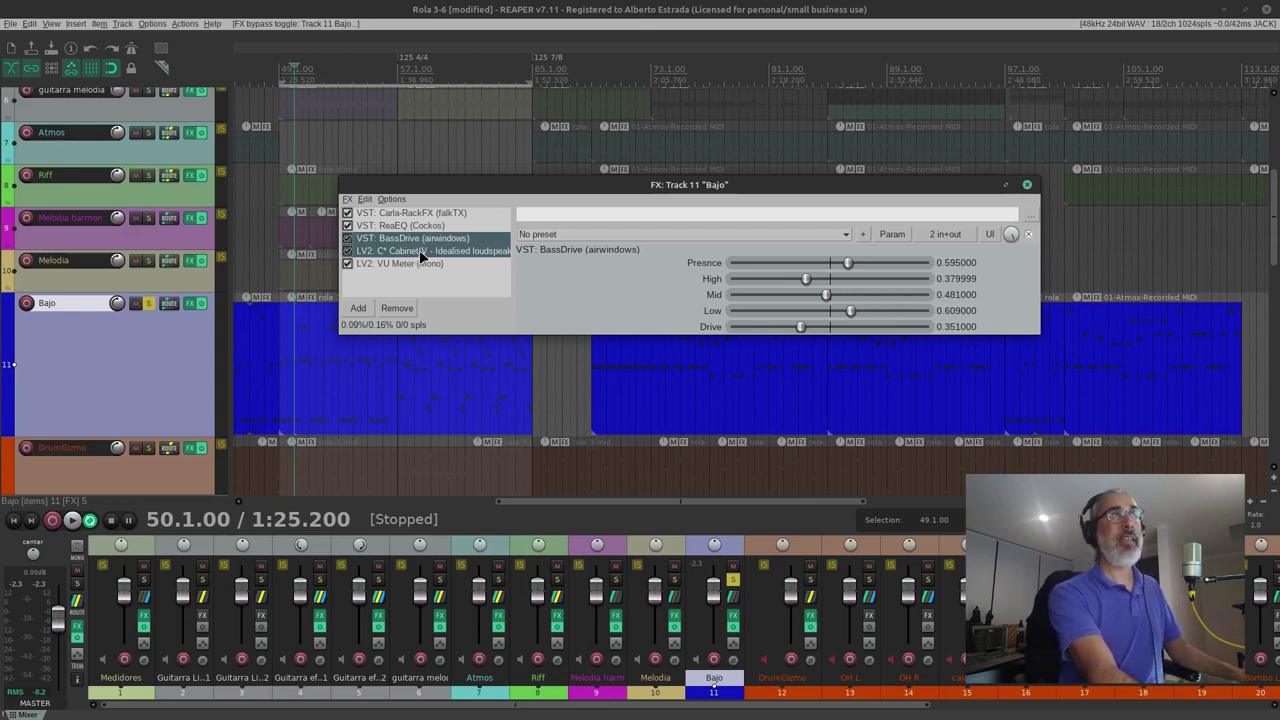
left_click(425, 284)
left_click(427, 251)
left_click(423, 239)
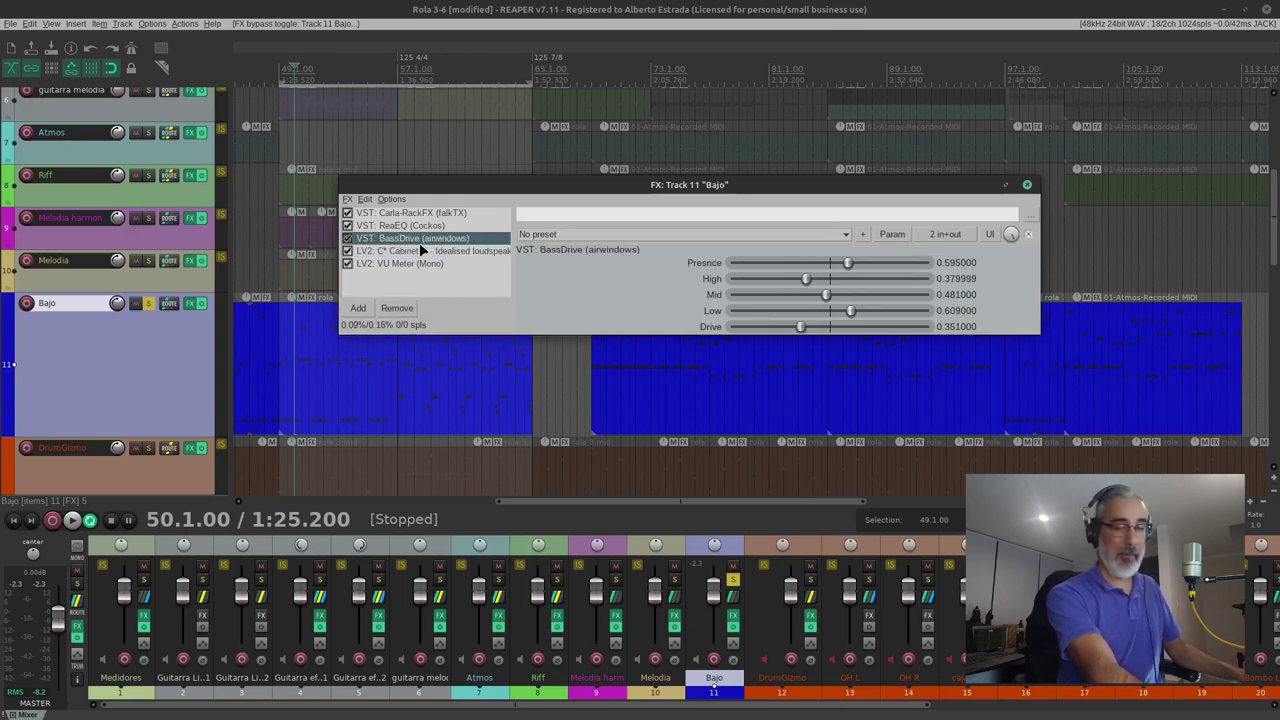
left_click(413, 285)
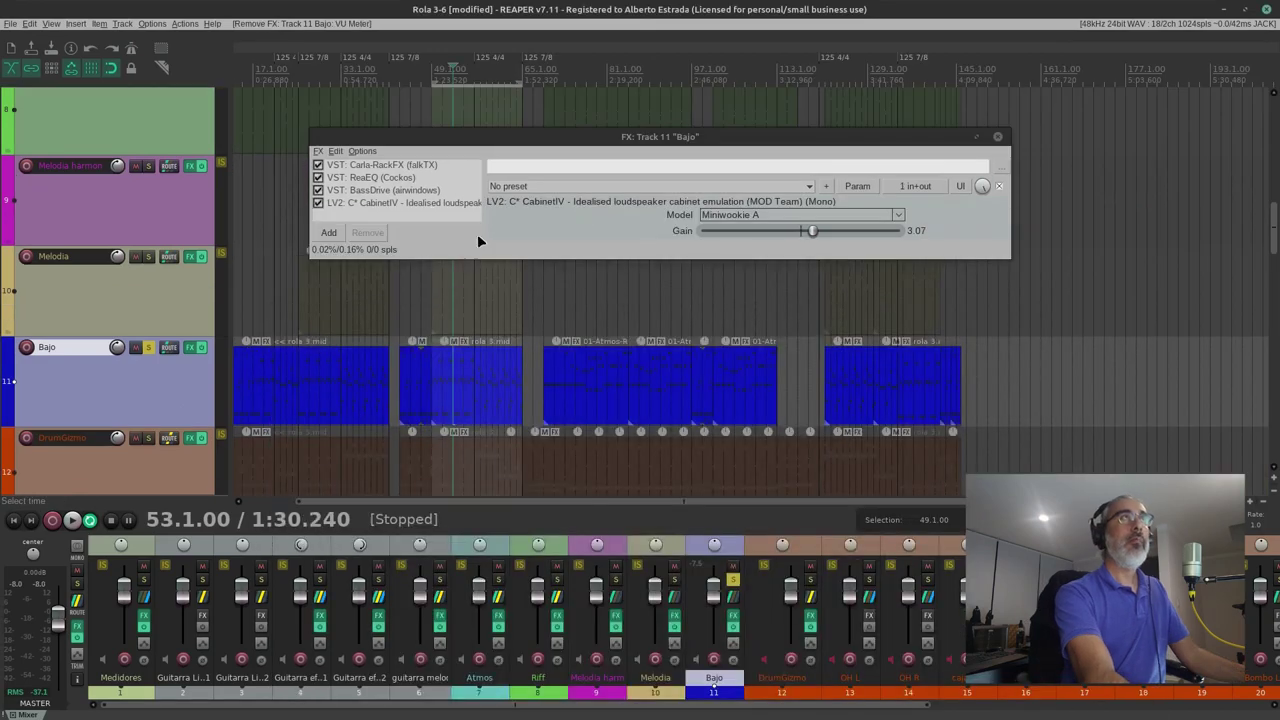
Add VU Meter (Mono) at the end of the Bajo chain and bypass BassDrive and C* CabinetIV.
left_click(329, 235)
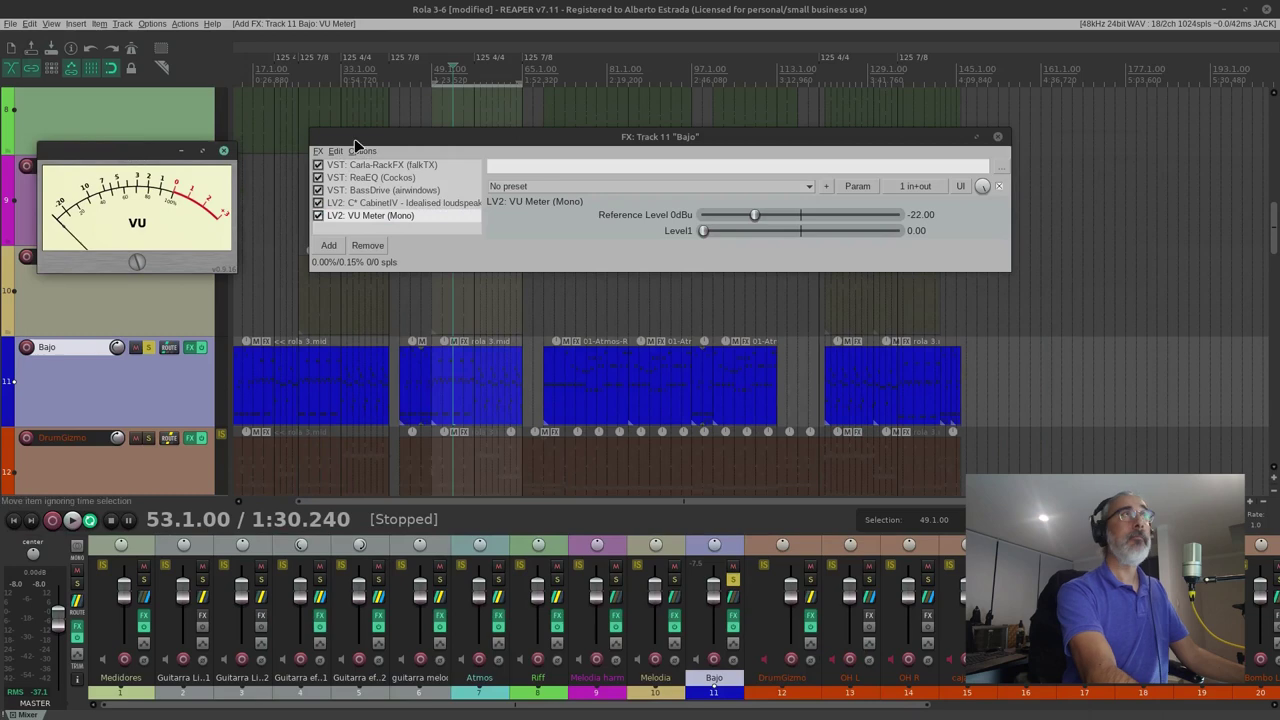
left_click(404, 203)
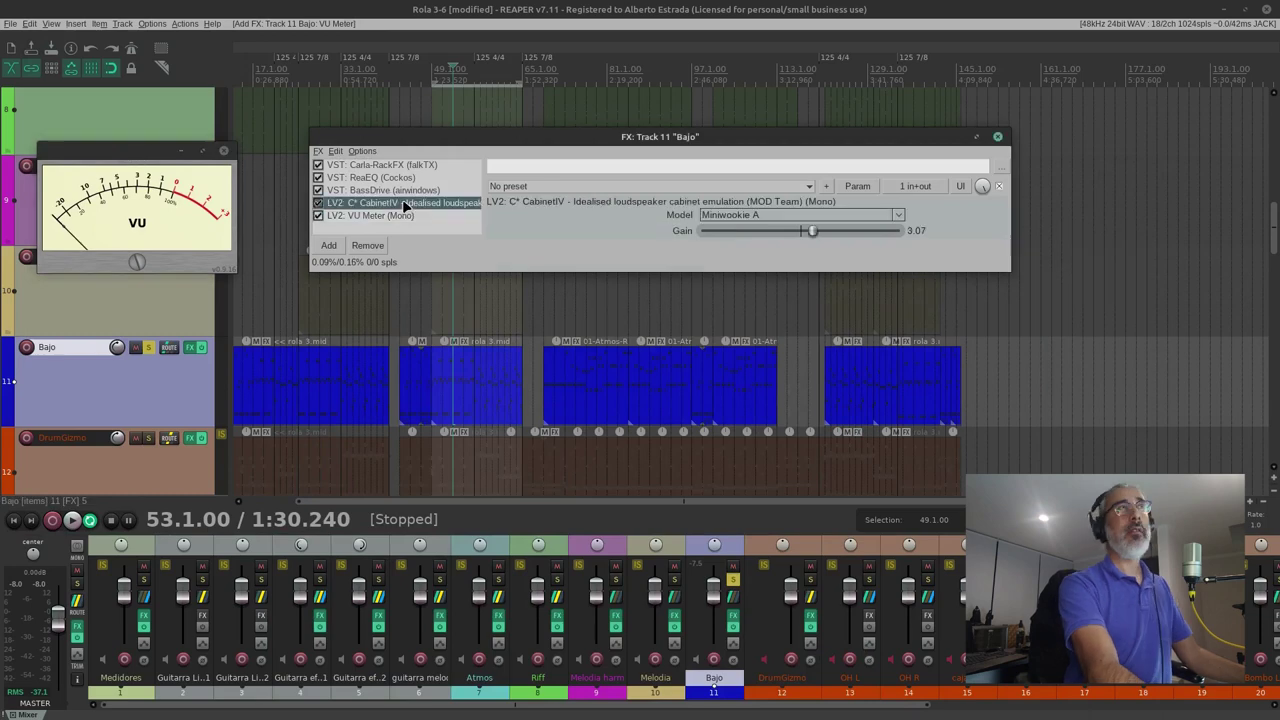
left_click(319, 203)
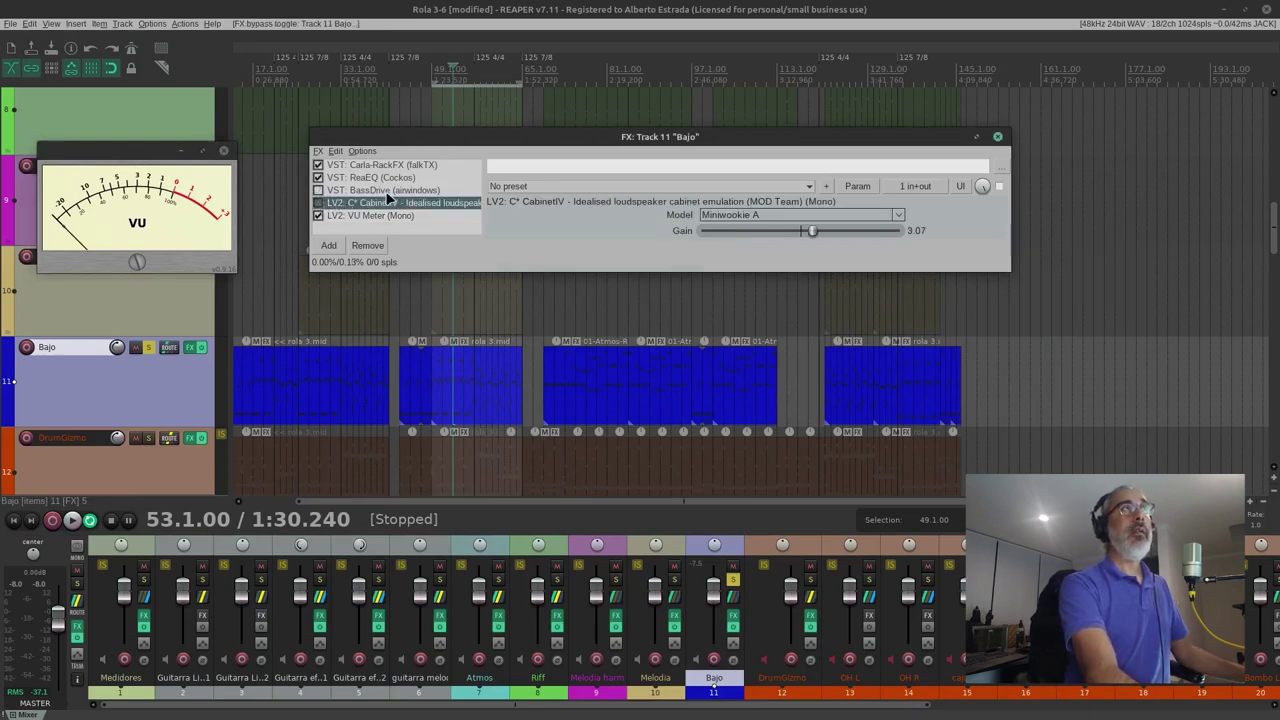
Replace airwindows BassDrive with the VST Tonelib-BassDrive, placed between ReaEQ and C* CabinetIV in the Bajo chain.
left_click(386, 192)
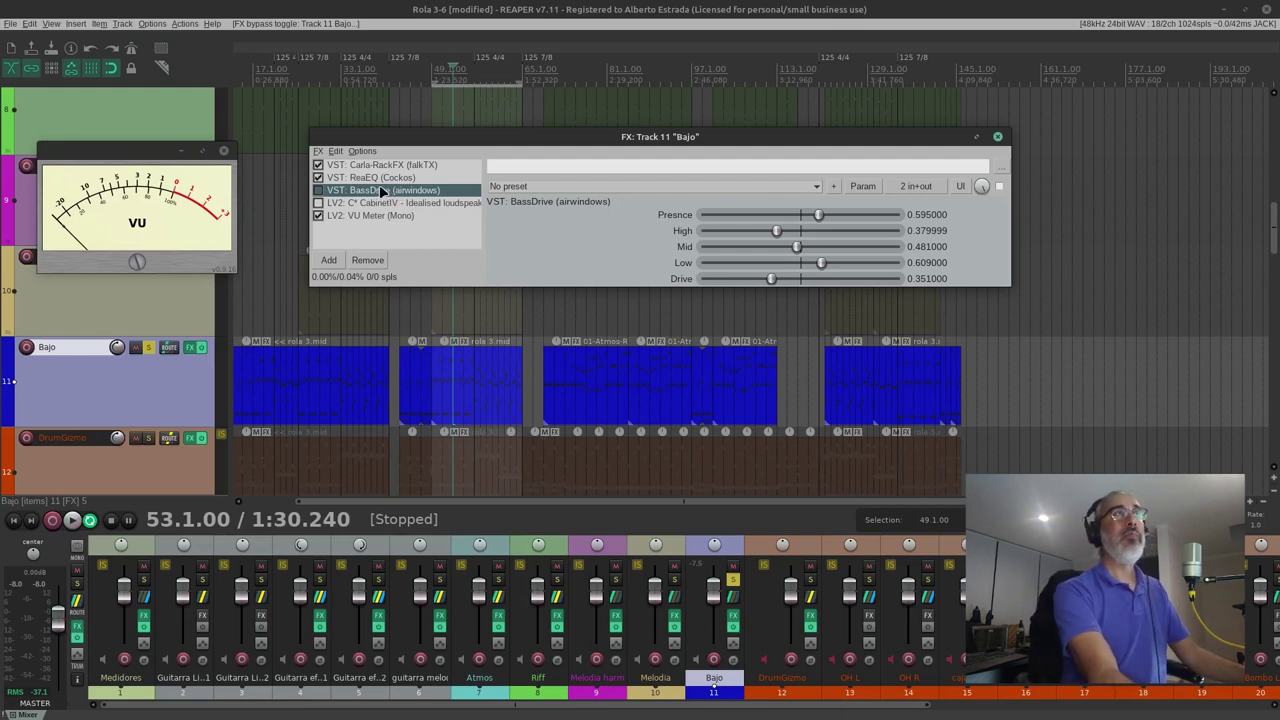
left_click(369, 260)
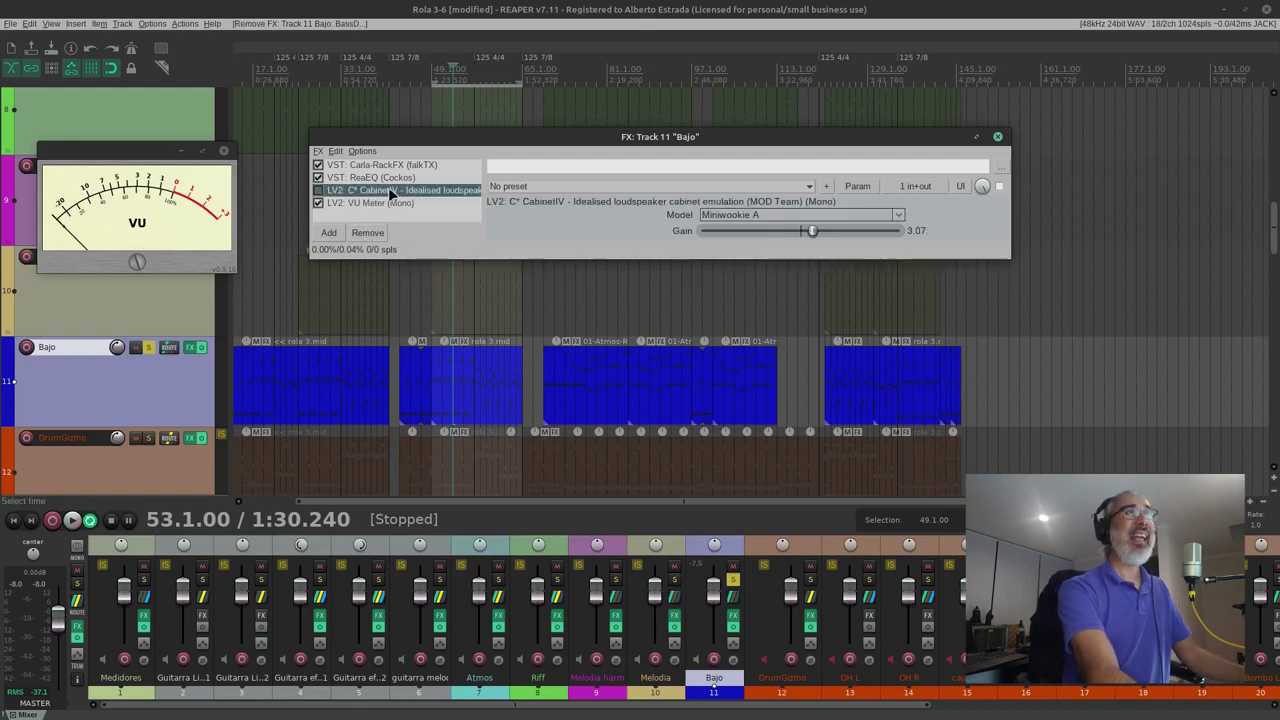
left_click(334, 235)
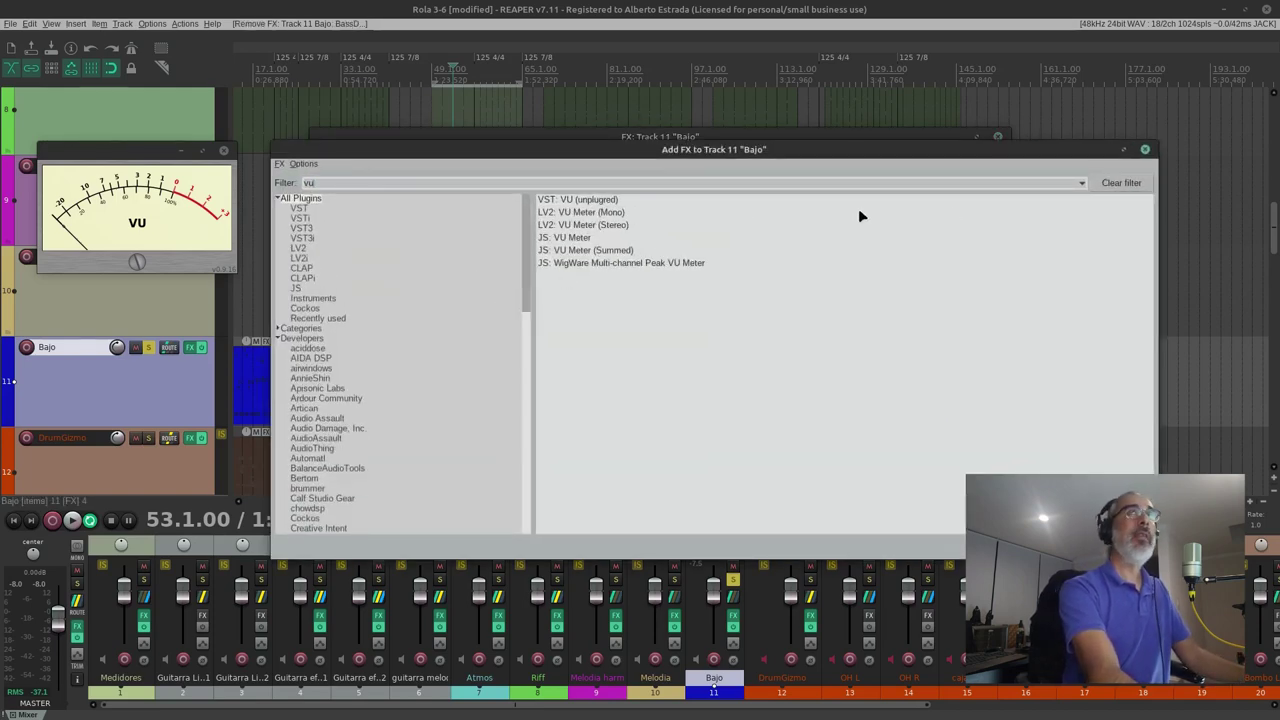
left_click(1097, 182)
scroll(460, 315, "down", 15)
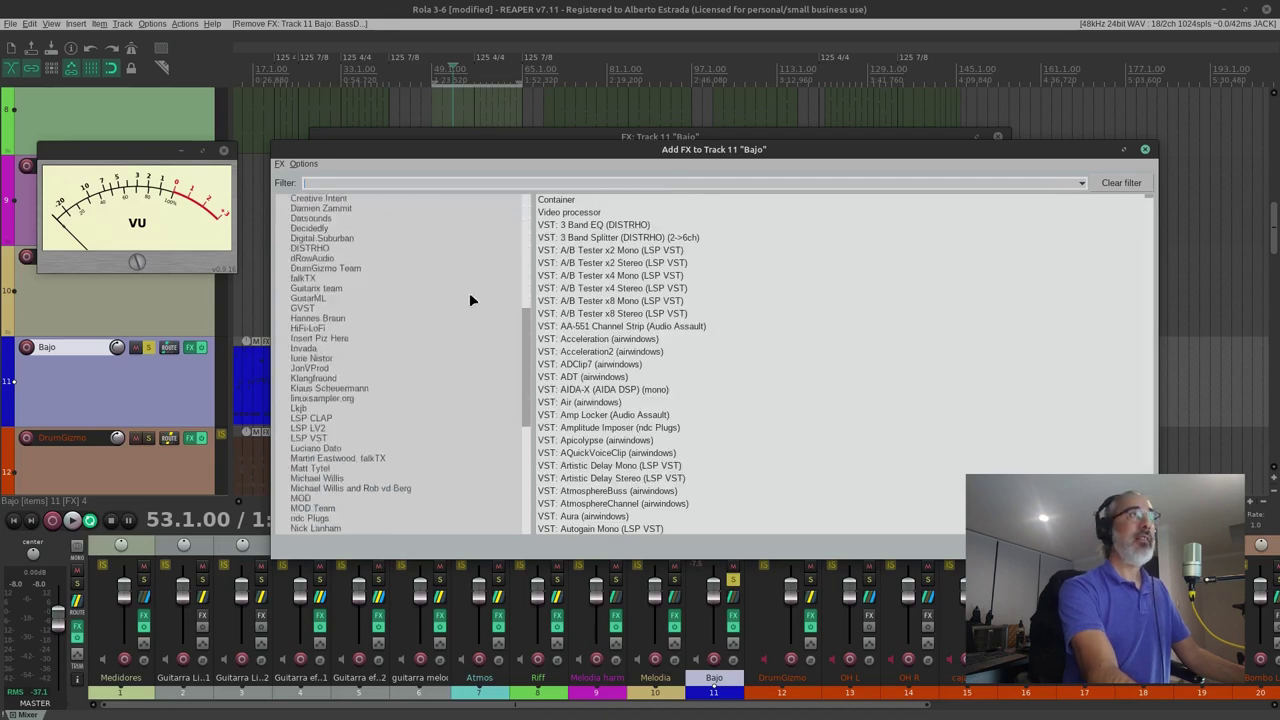
scroll(447, 334, "down", 4)
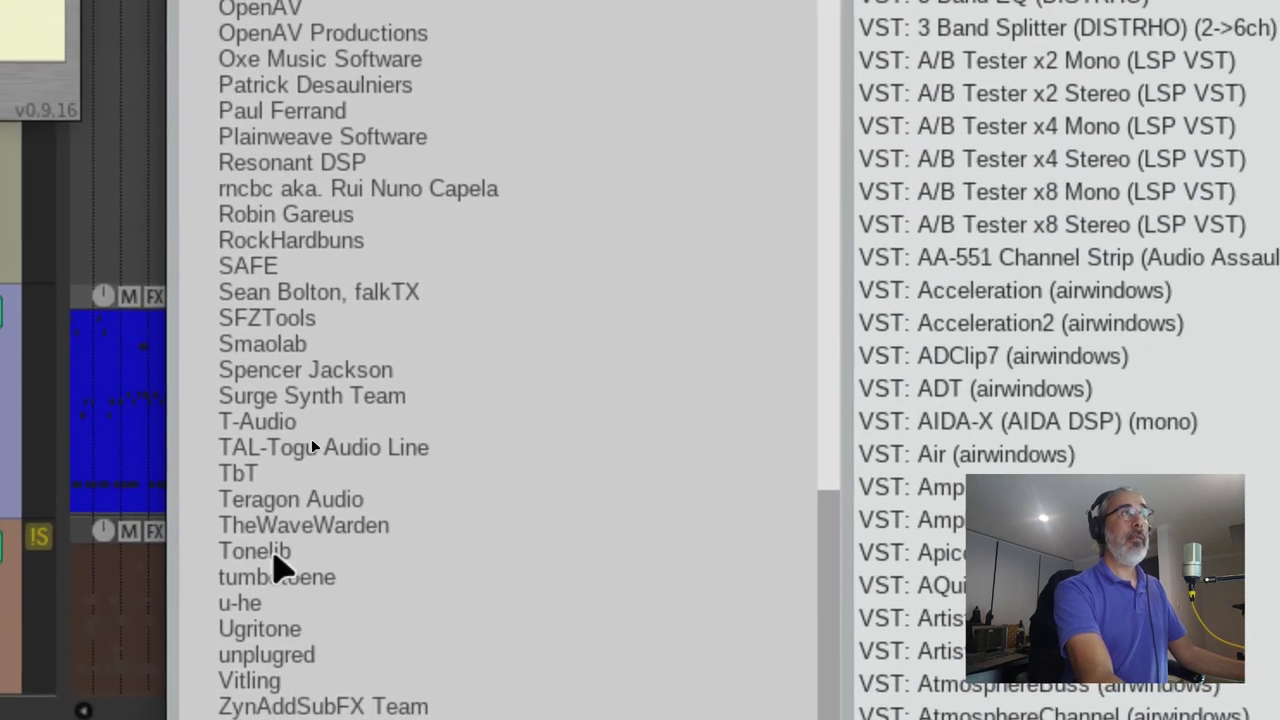
left_click(276, 556)
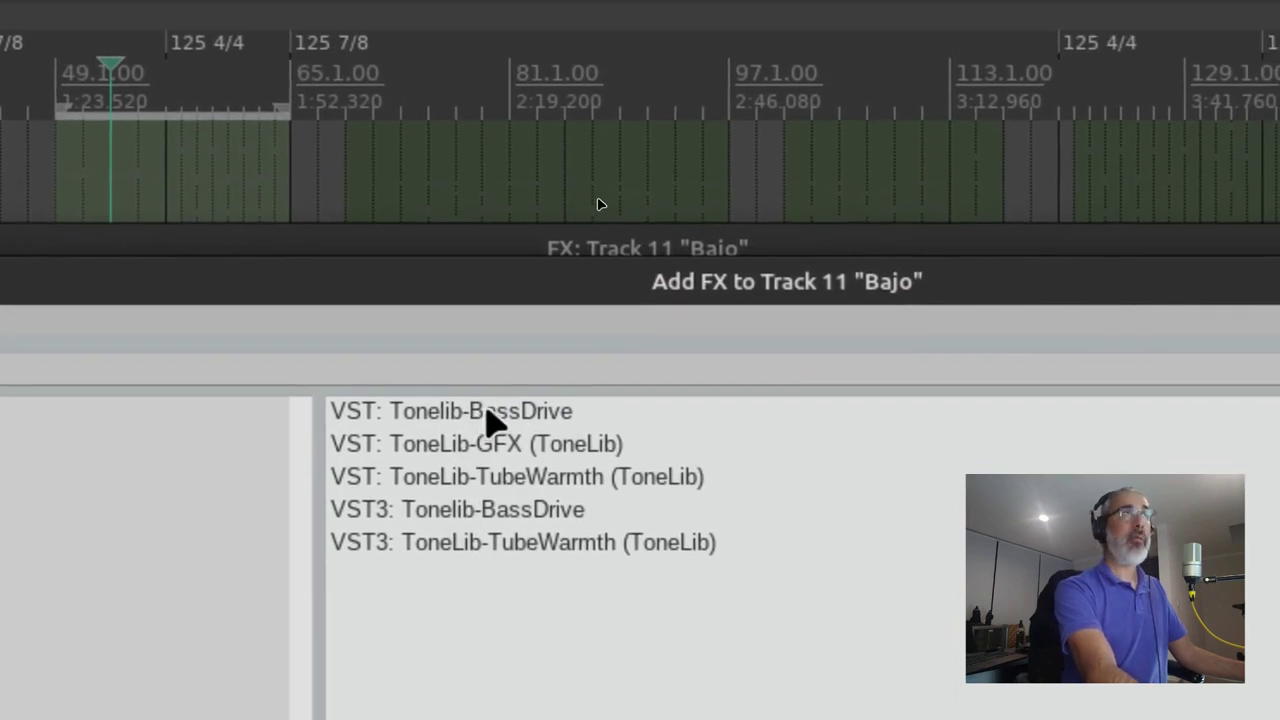
left_click(490, 418)
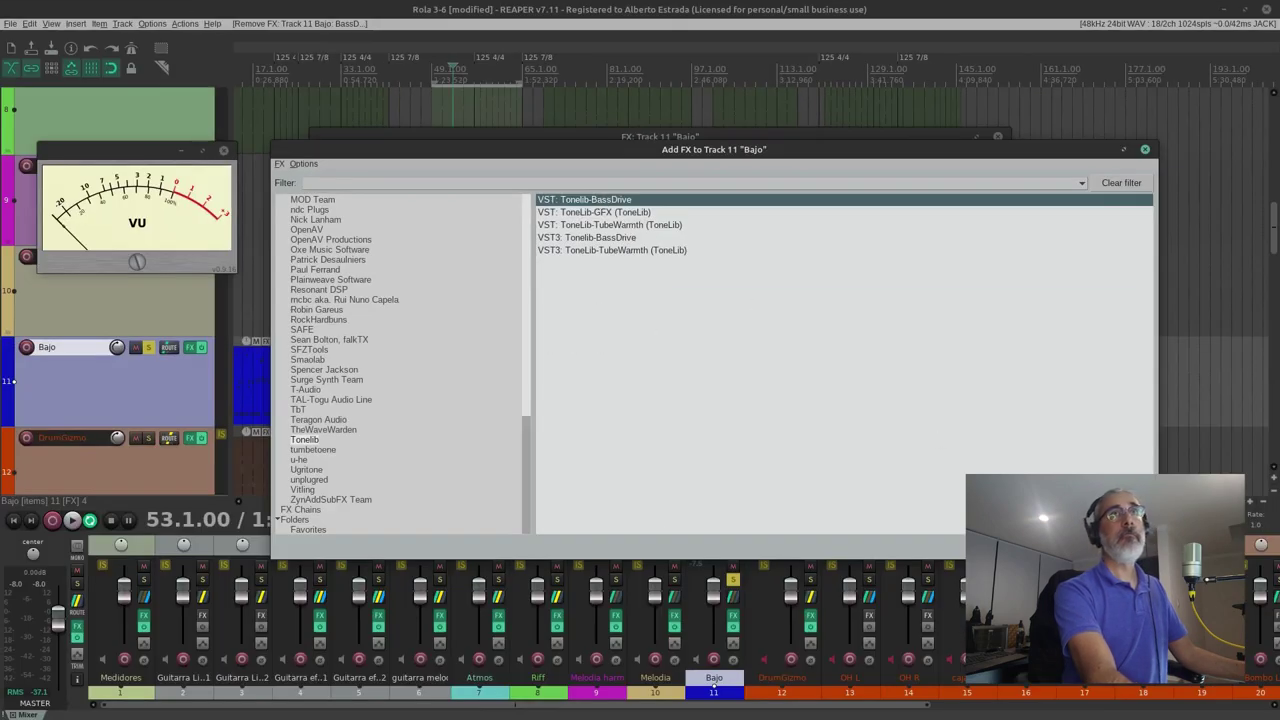
key("Return")
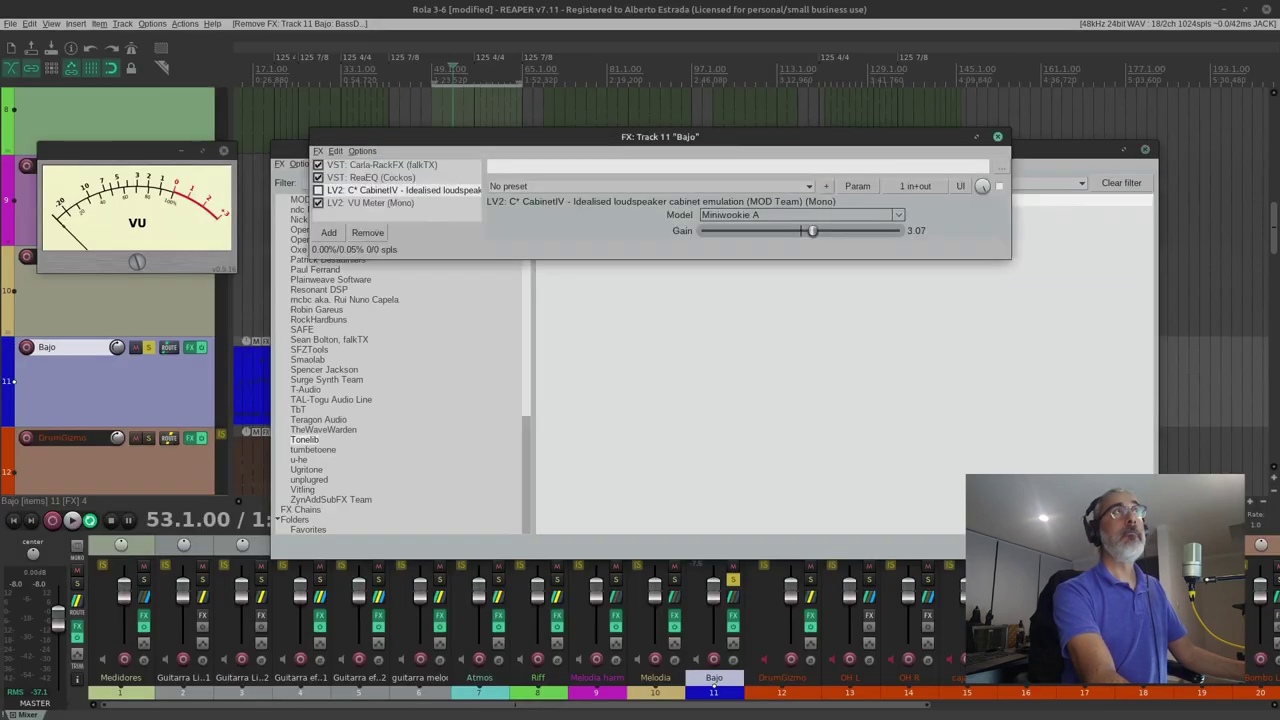
left_click_drag(402, 219, 410, 186)
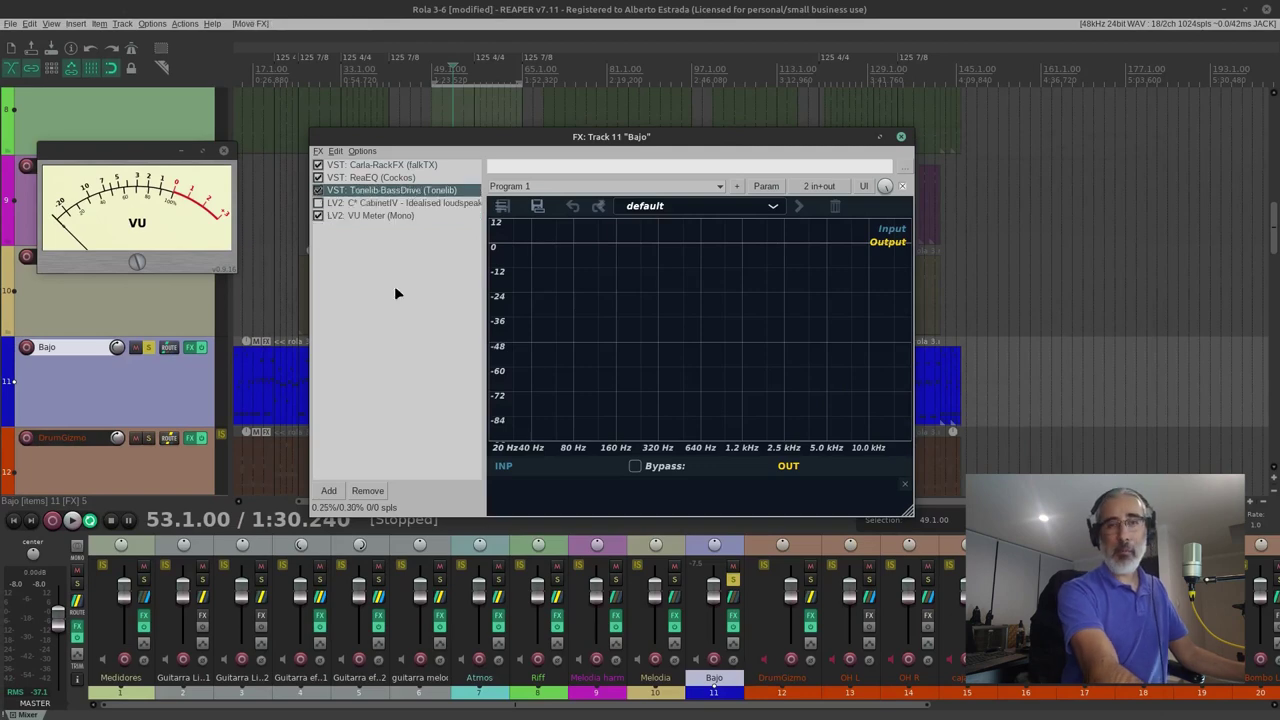
Switch Tonelib-BassDrive to its generic parameter slider view and bypass the plugin.
left_click_drag(430, 137, 555, 140)
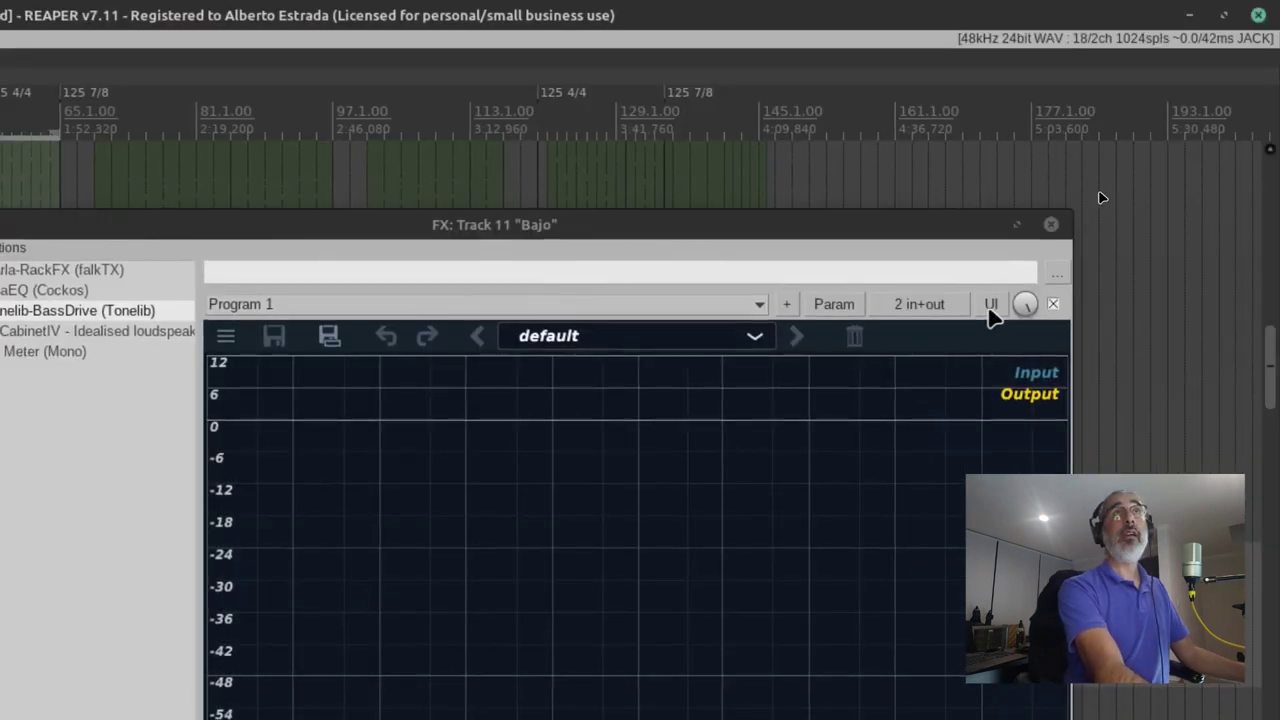
left_click(990, 305)
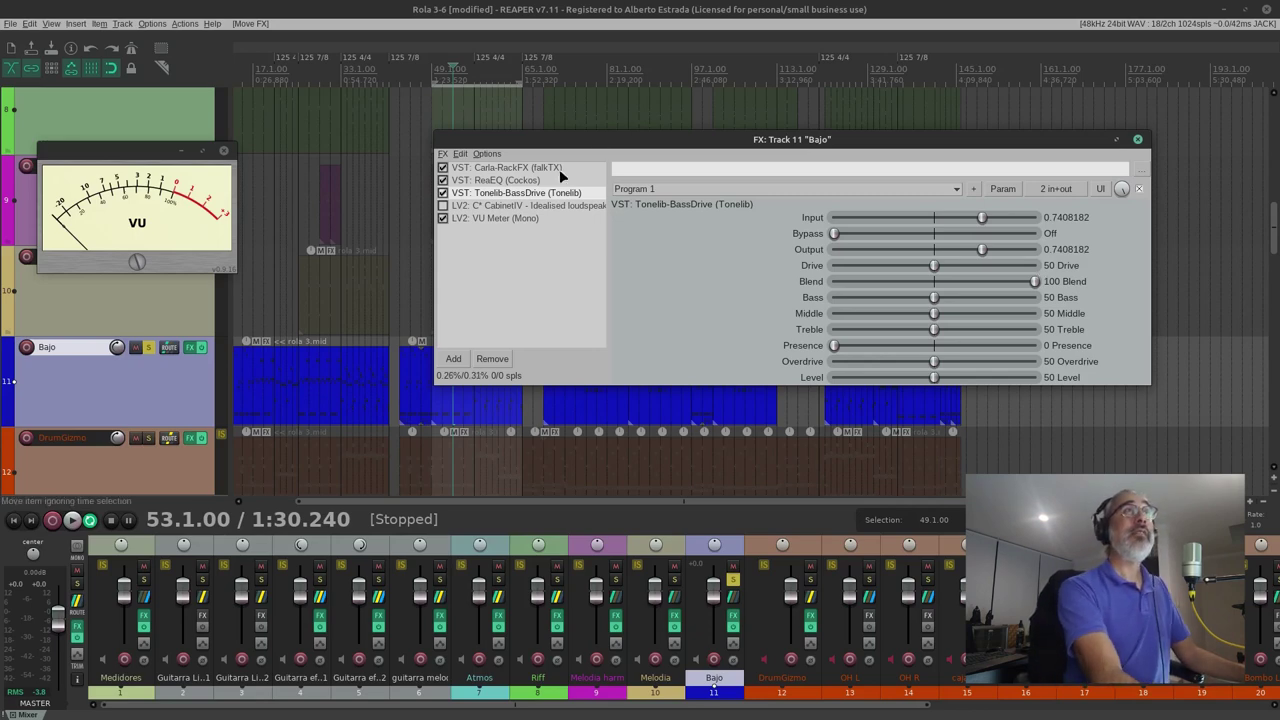
left_click(442, 193)
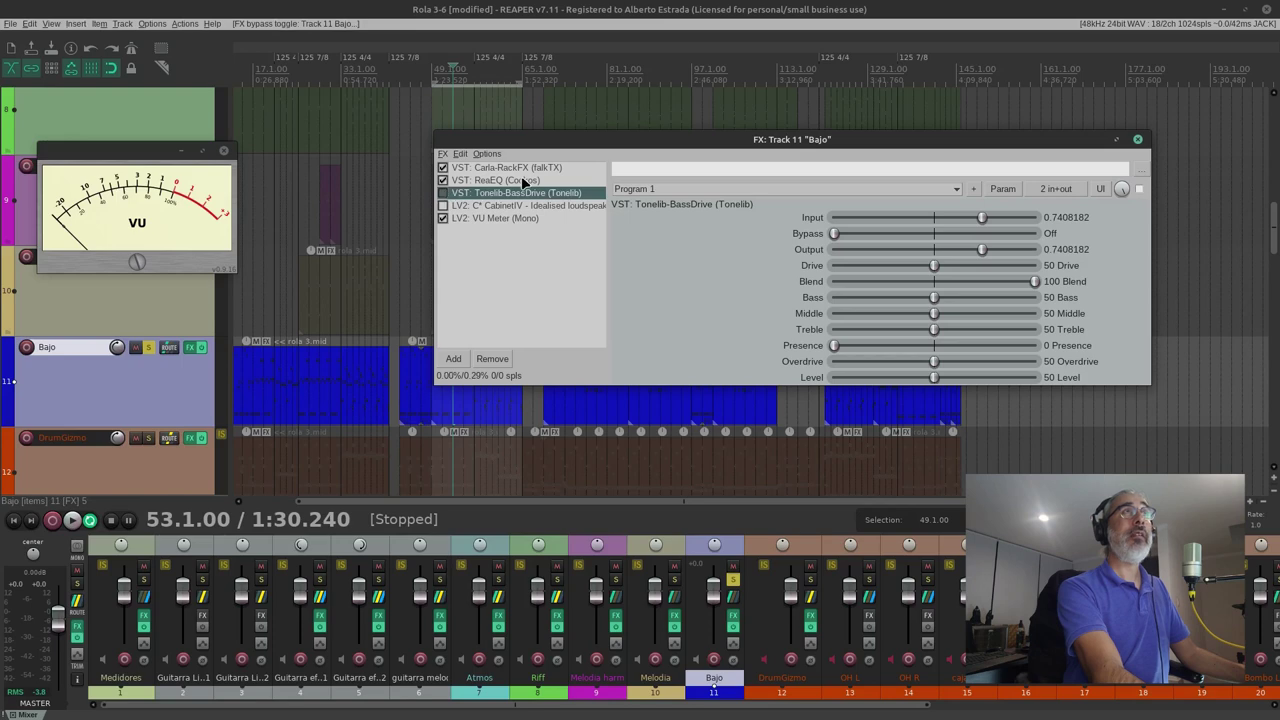
Play the loop, lower ReaEQ's overall output gain slightly while watching the VU meter, and stop playback.
left_click(522, 181)
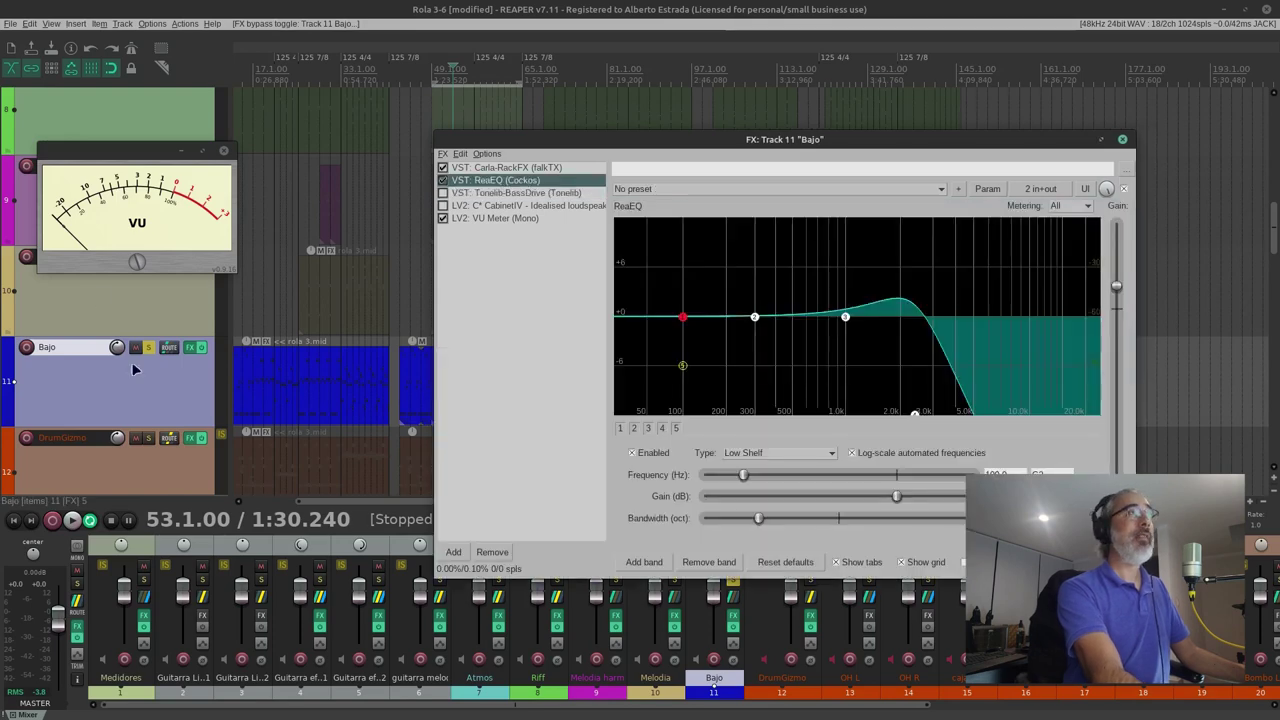
left_click(71, 519)
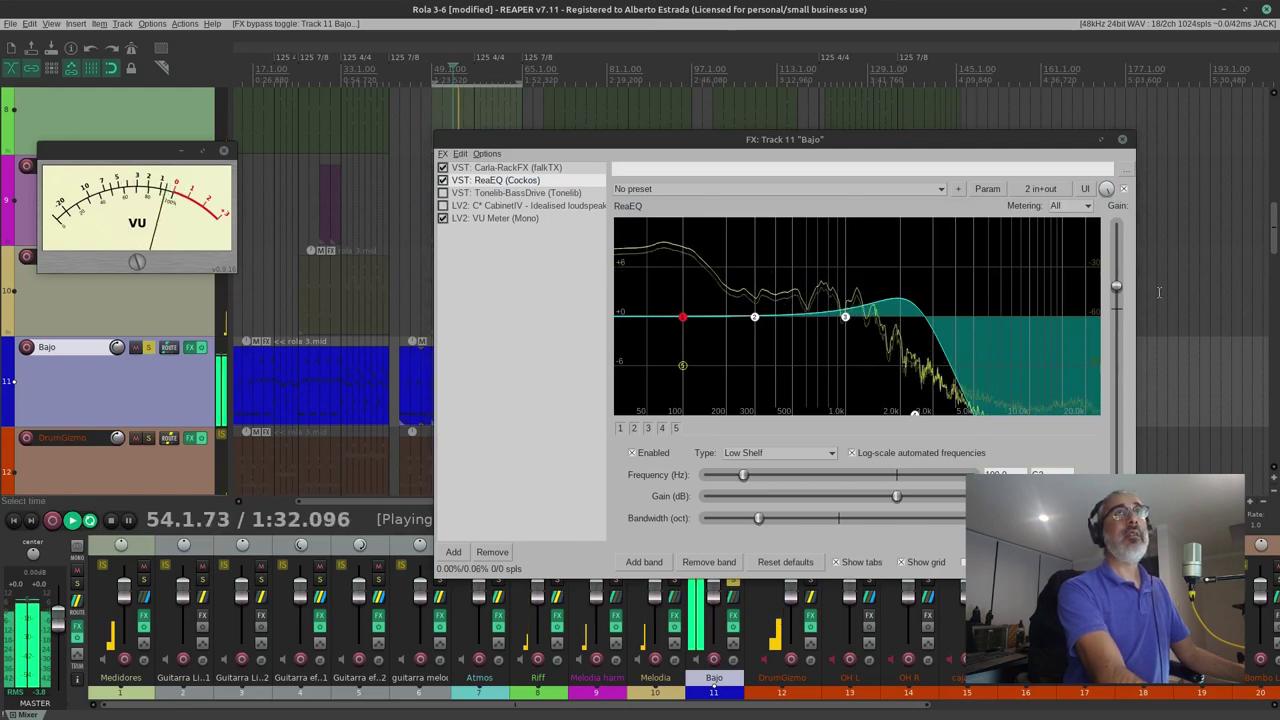
left_click_drag(1117, 286, 1120, 291)
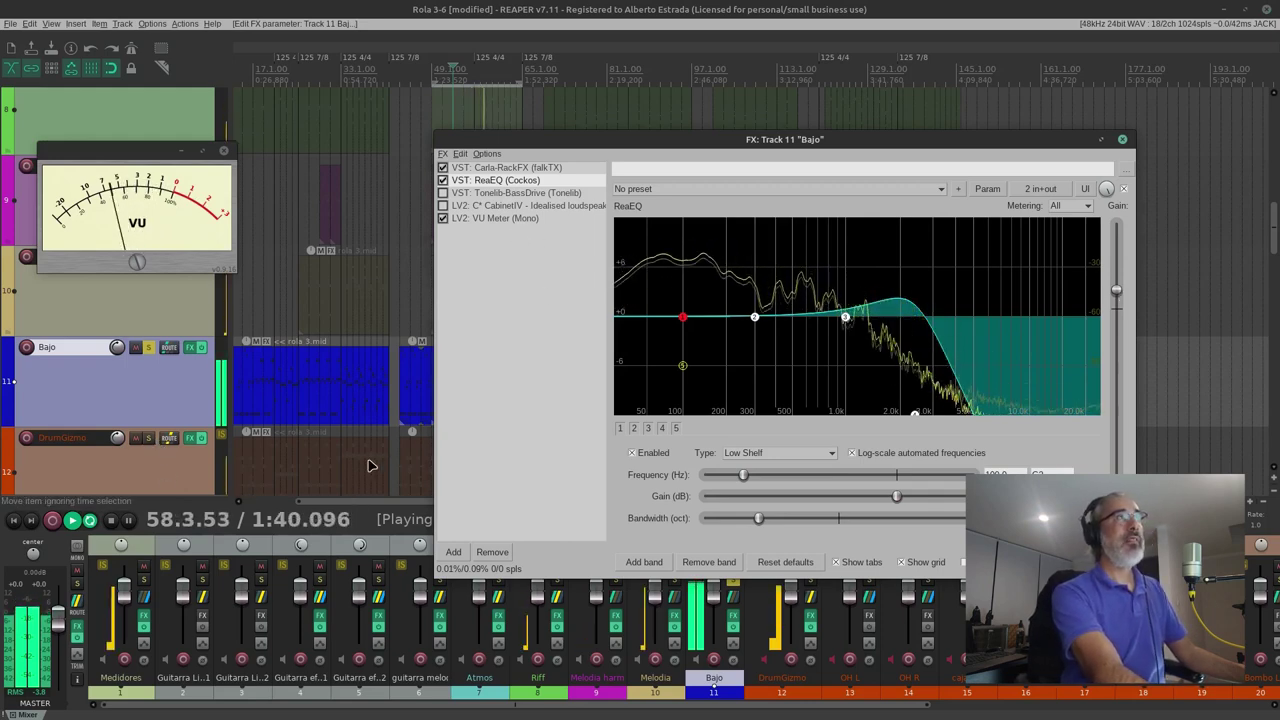
left_click(111, 521)
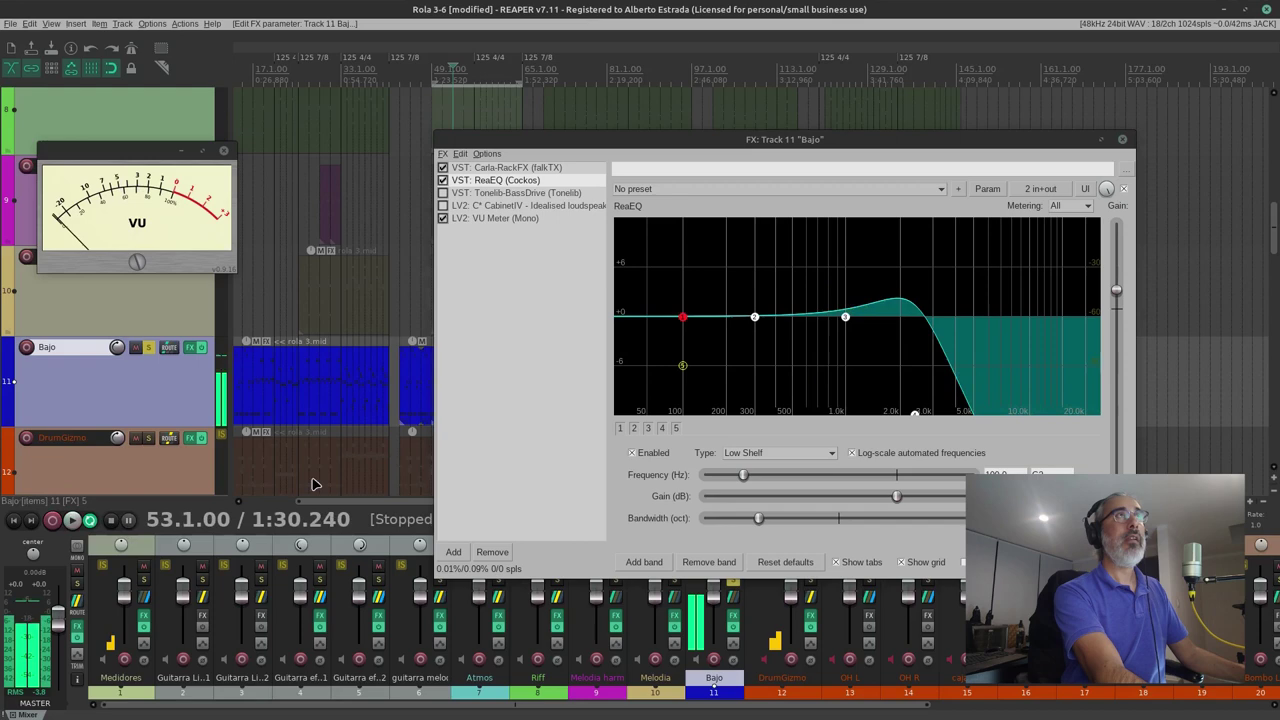
Enable Tonelib-BassDrive in the Bajo chain, play the loop and lower the plugin's Input to 0.465 while watching the VU meter.
left_click(514, 195)
left_click(443, 193)
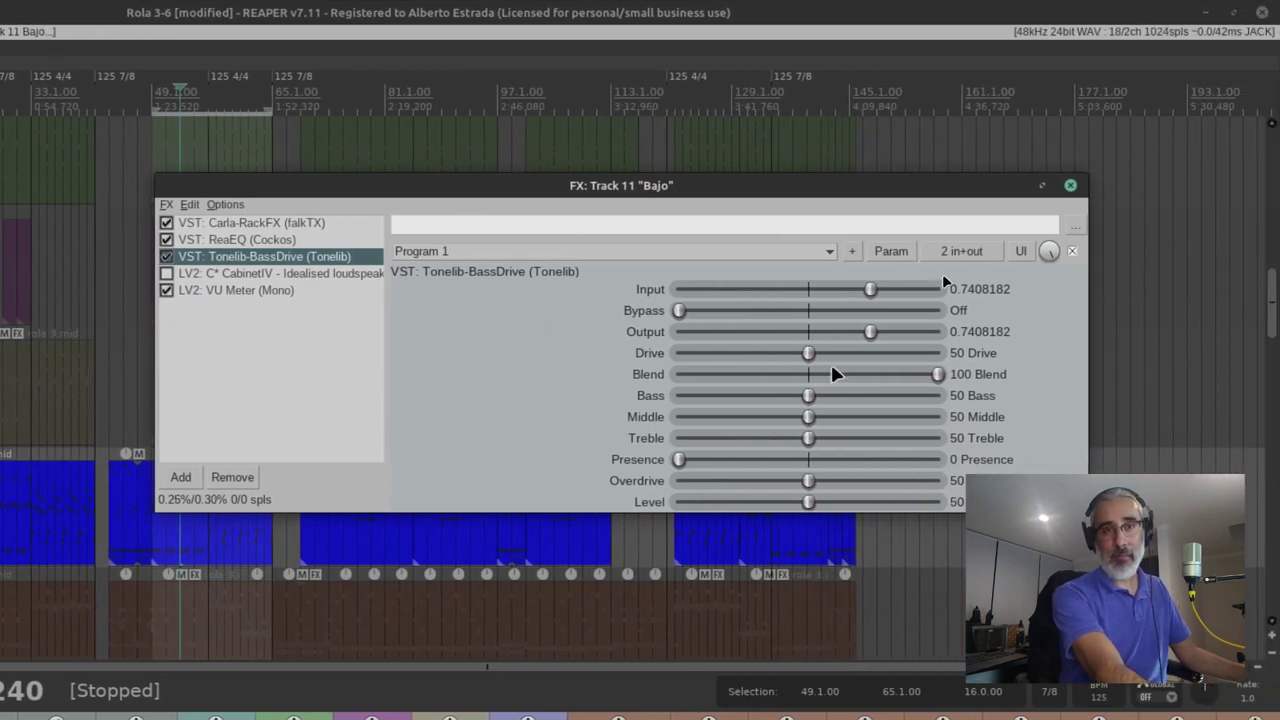
key("space")
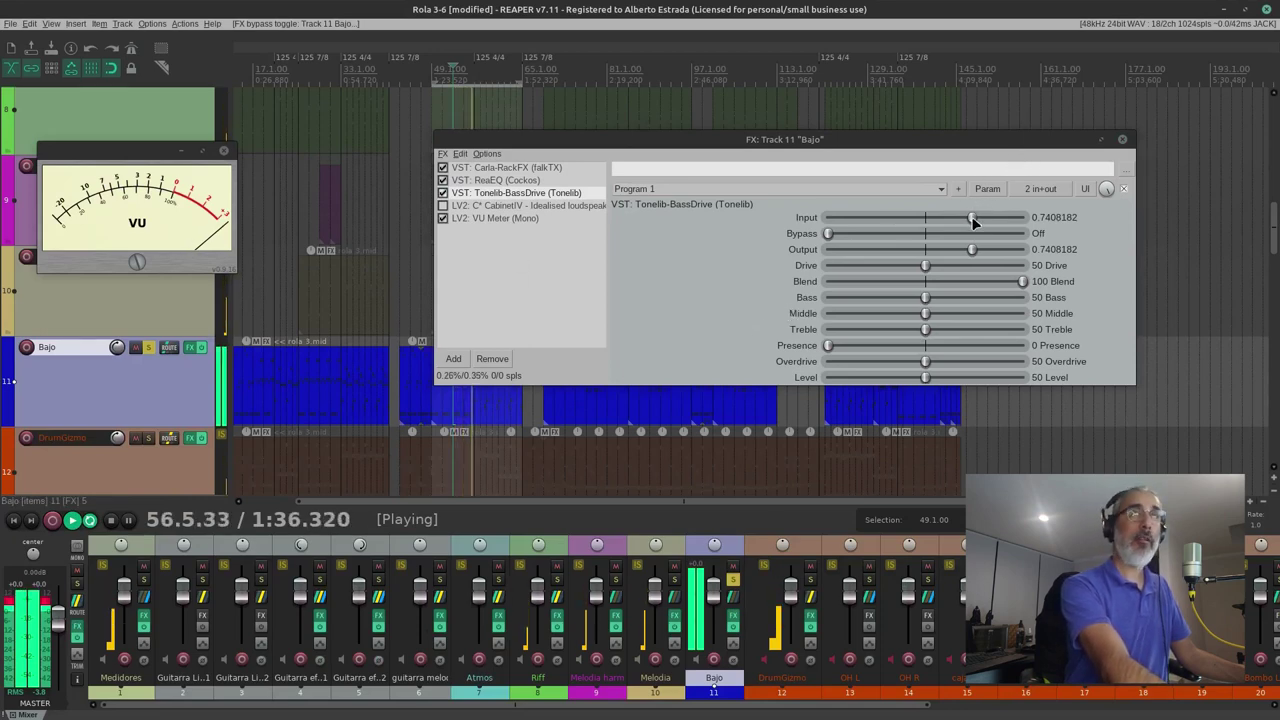
left_click_drag(974, 219, 935, 224)
left_click_drag(933, 222, 925, 222)
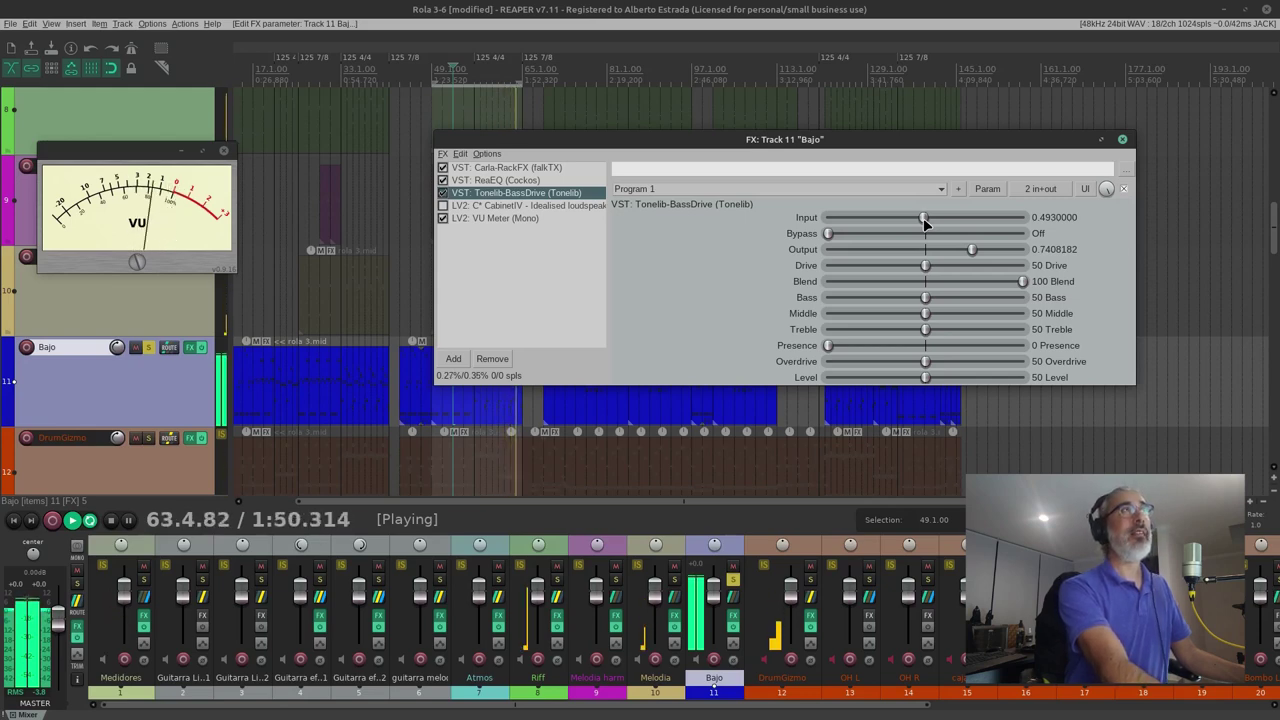
left_click_drag(925, 224, 920, 224)
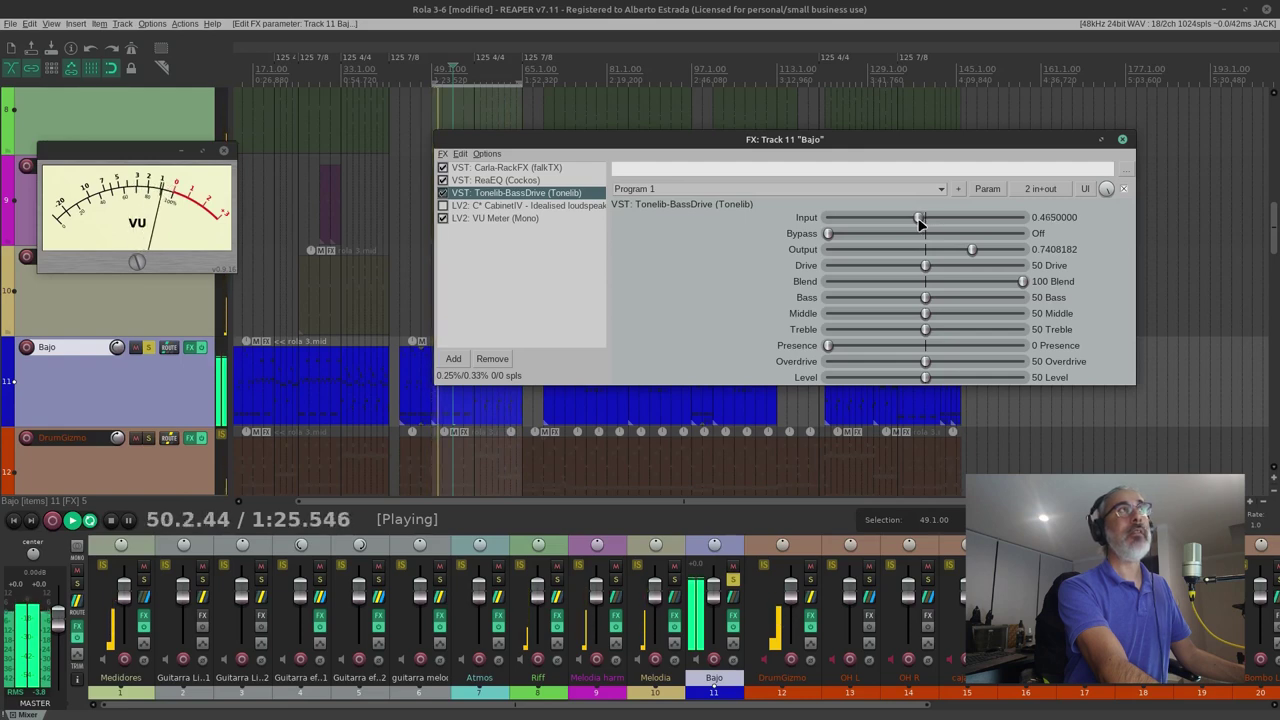
Compare the bass level with and without Tonelib-BassDrive by turning its bypass on and off during playback.
left_click(443, 194)
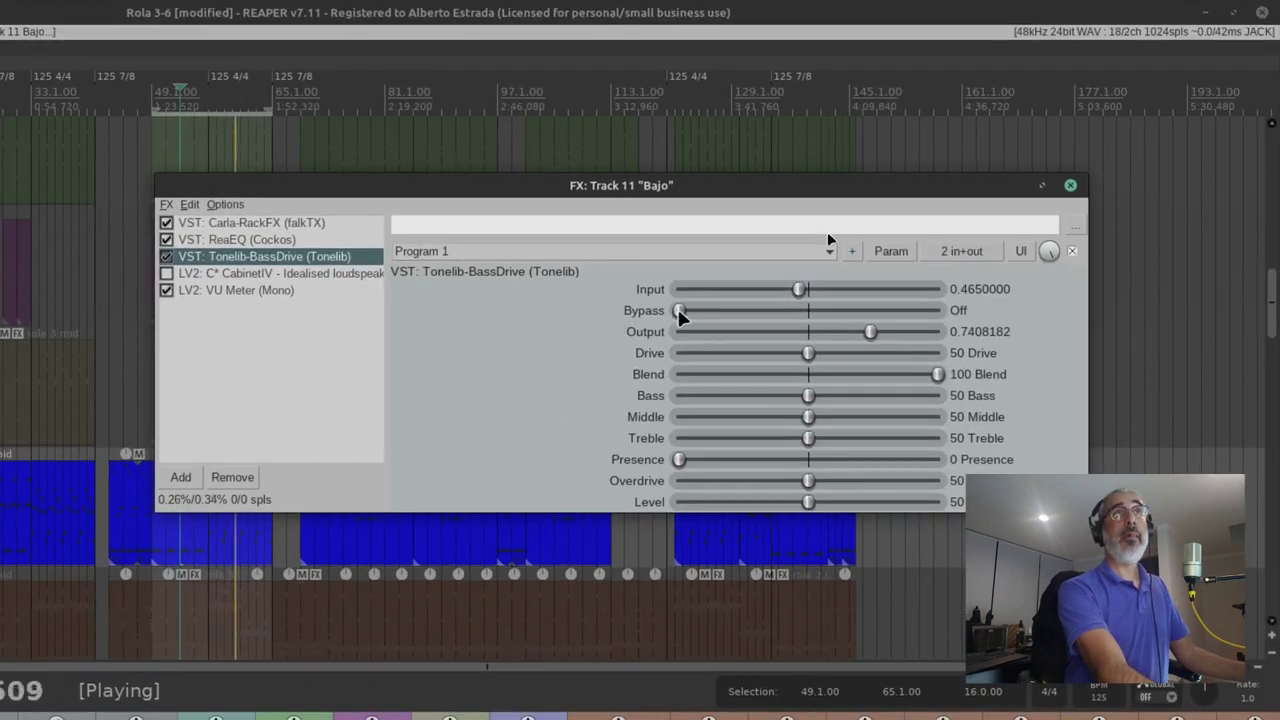
left_click_drag(679, 311, 1016, 335)
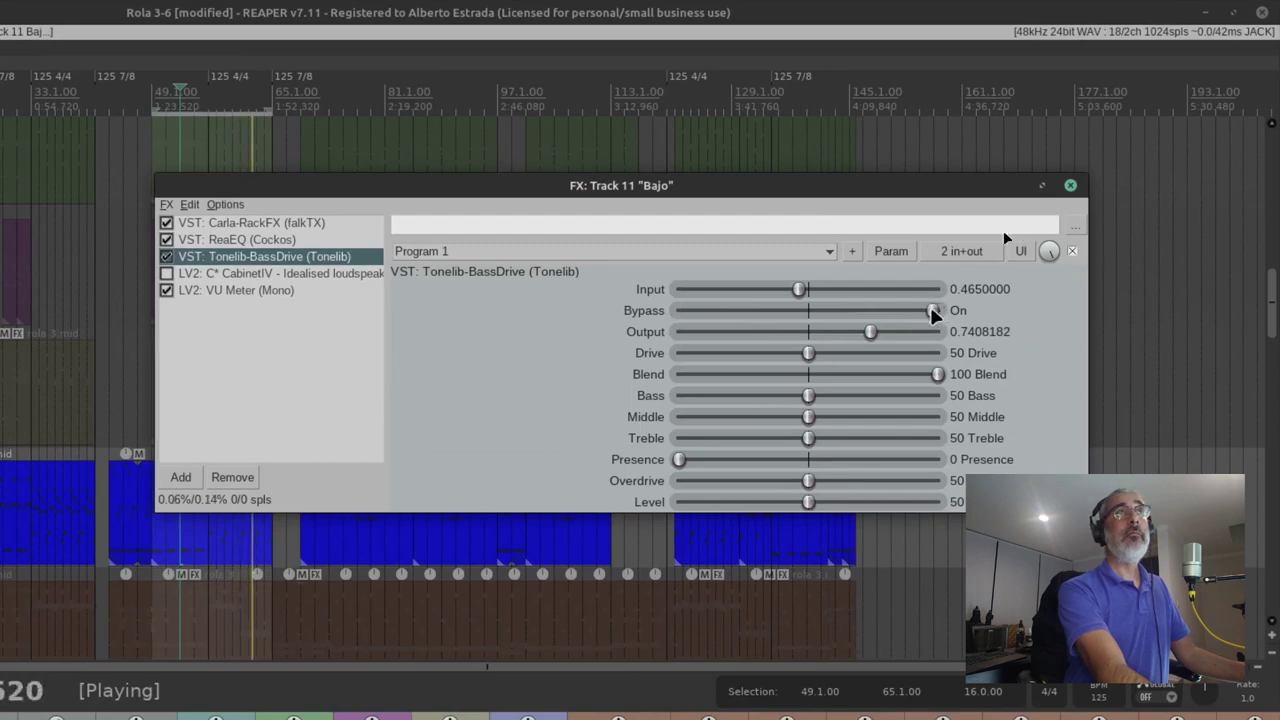
left_click_drag(937, 310, 565, 310)
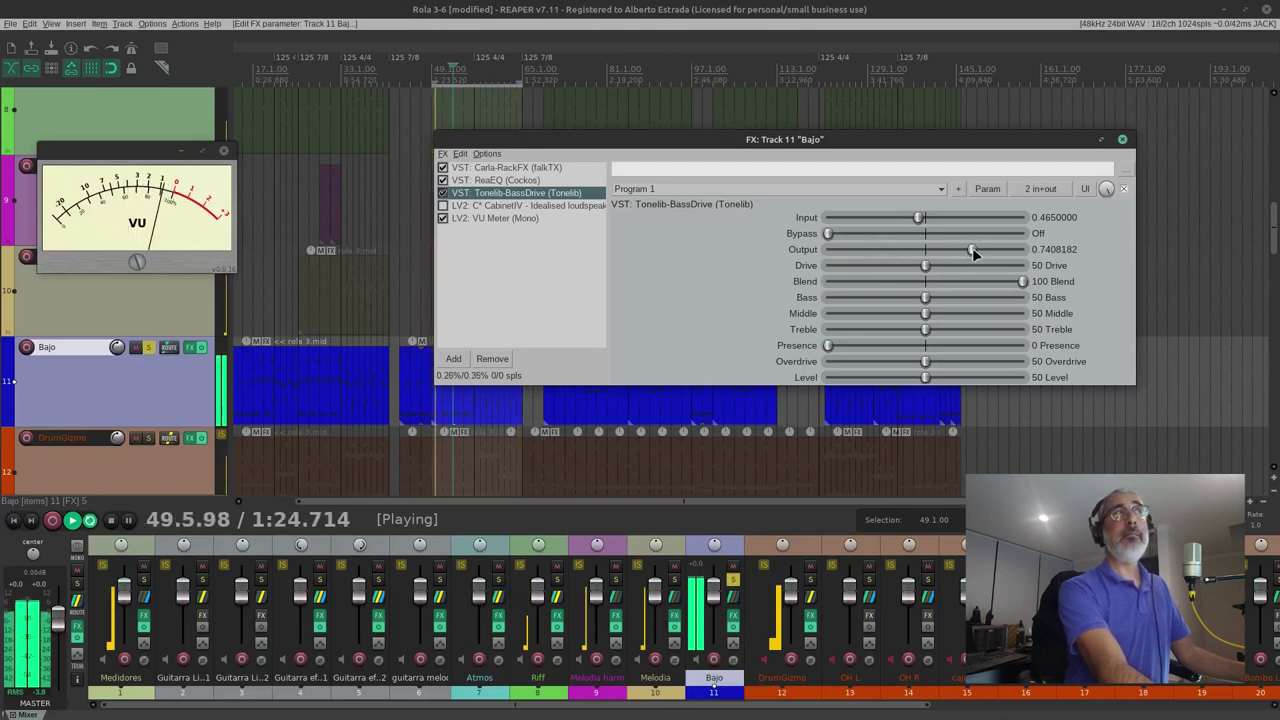
Set Tonelib-BassDrive's Output to 0.702, try out the Drive control with its value kept at 50, and stop playback.
left_click_drag(973, 250, 966, 279)
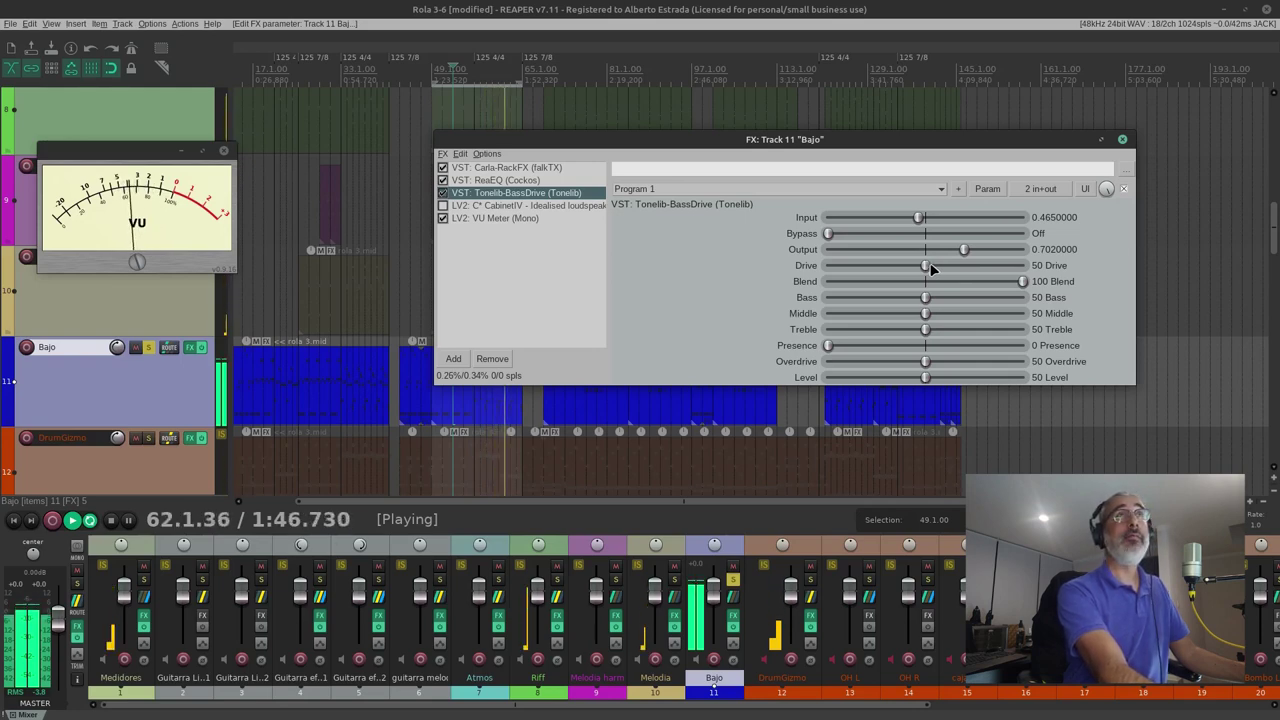
left_click_drag(929, 266, 970, 272)
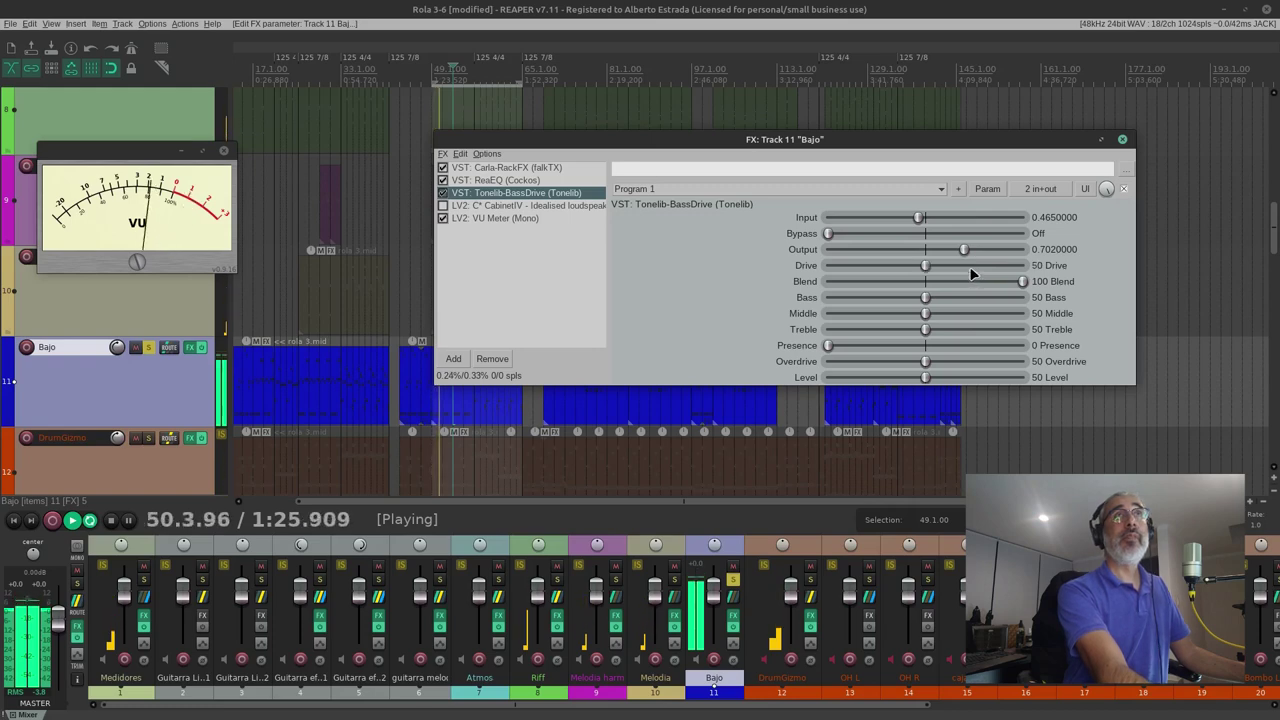
double_click(969, 271)
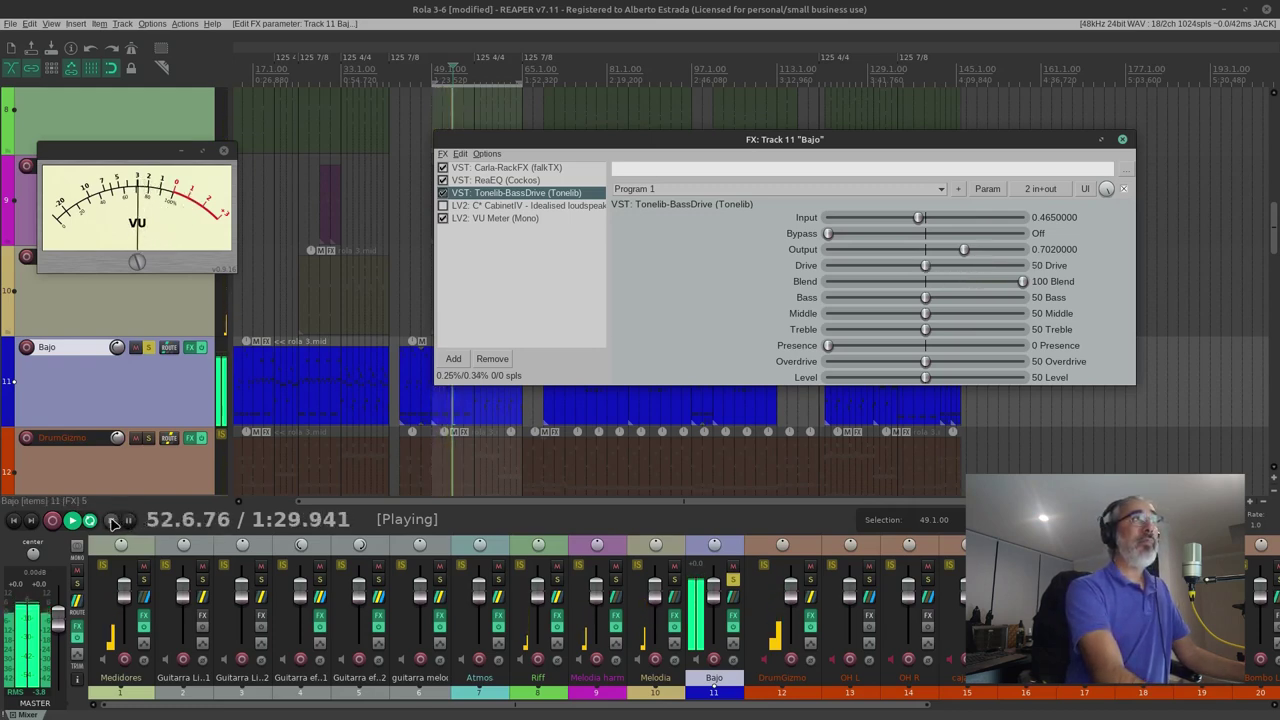
left_click(112, 520)
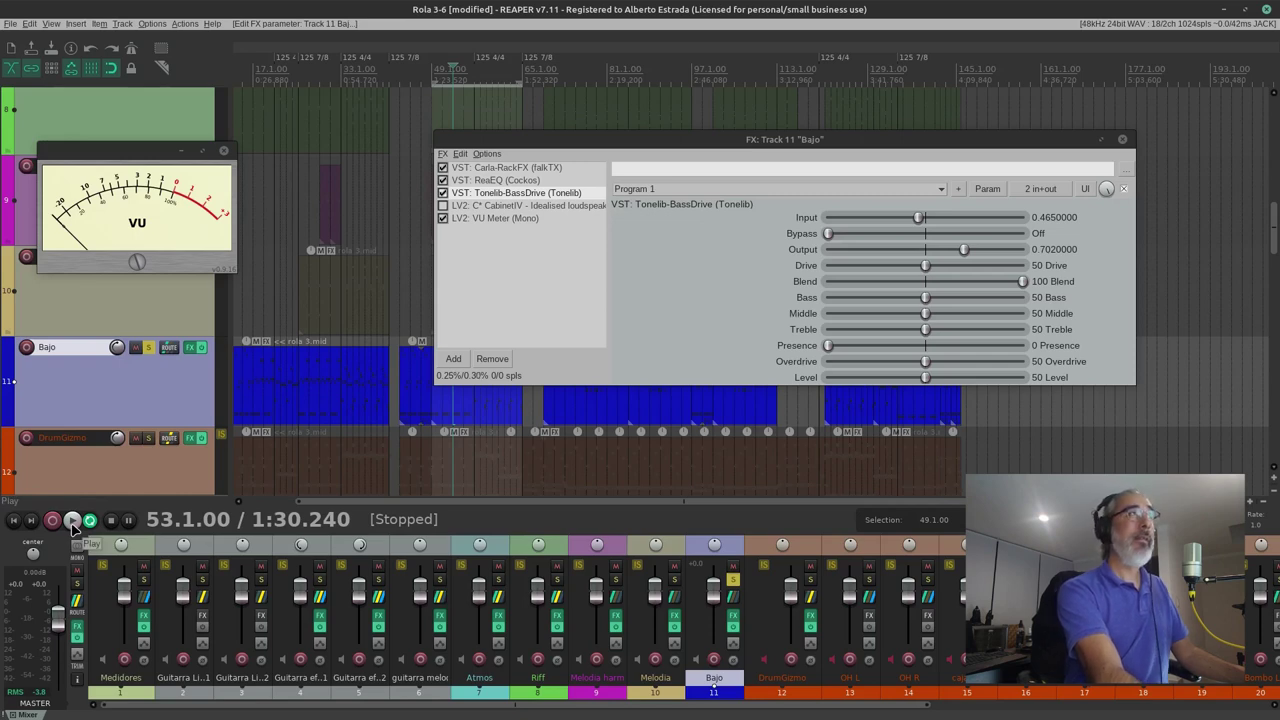
Play the loop, raise Tonelib-BassDrive's Drive to 66, compensate by lowering Output to 0.63, and stop playback.
left_click(72, 520)
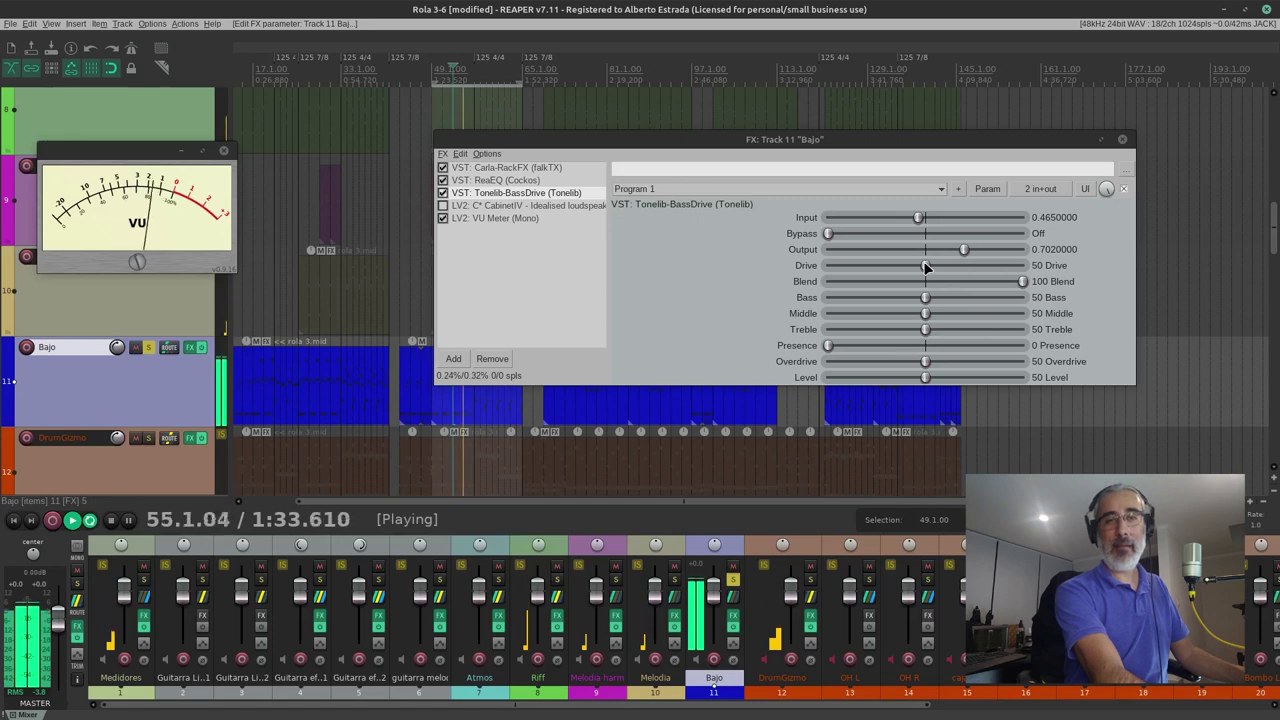
left_click(926, 267)
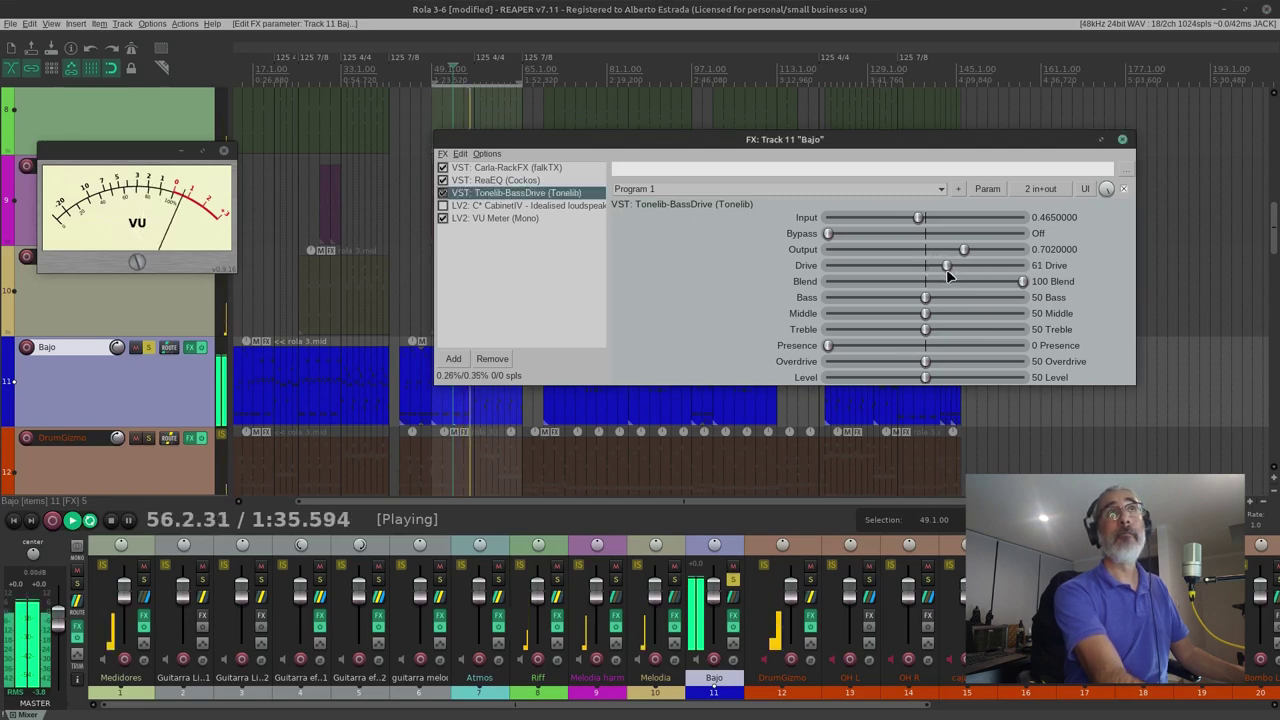
mouse_move(942, 267)
left_mouse_down()
mouse_move(954, 271)
mouse_move(950, 252)
left_mouse_up()
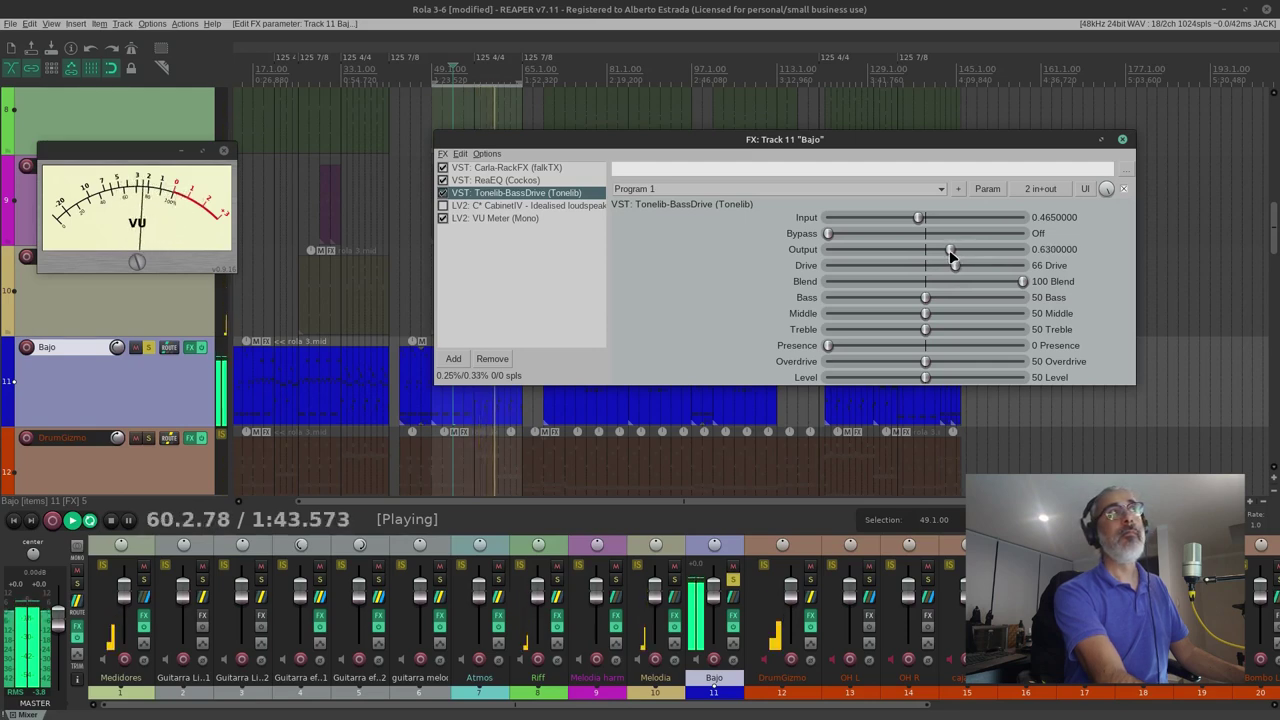
left_click(112, 522)
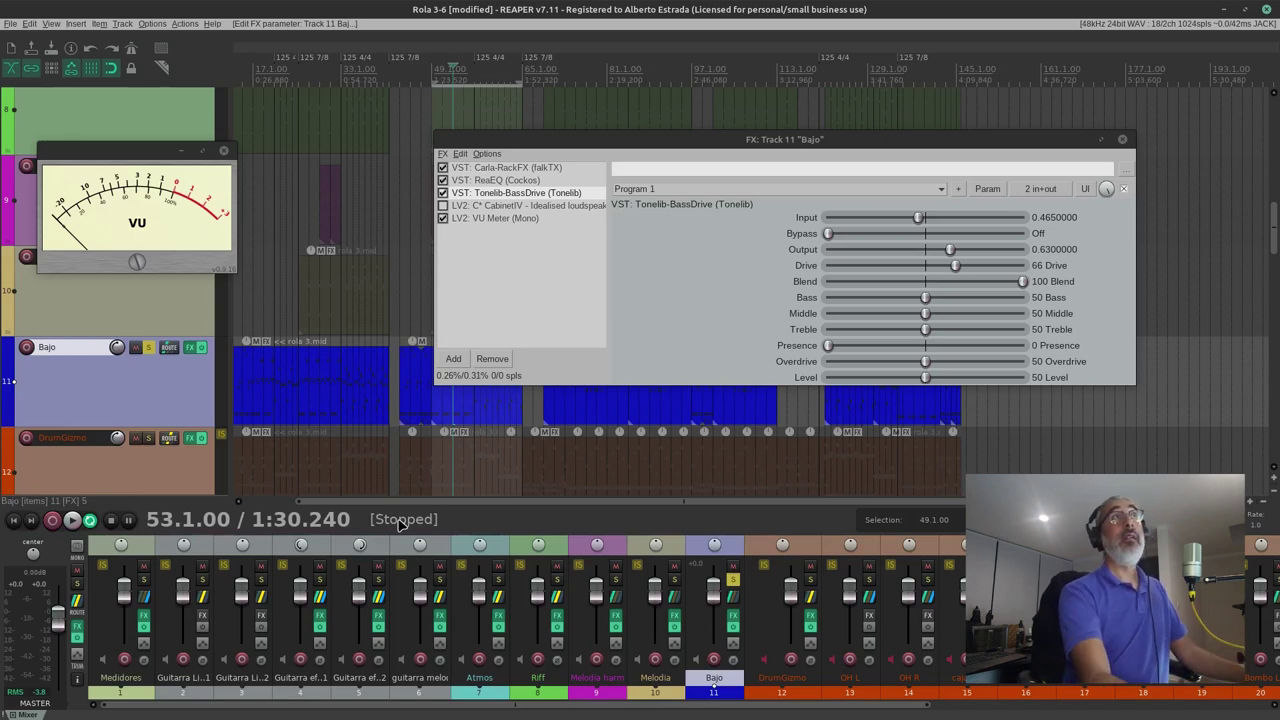
Play the loop and audition Tonelib-BassDrive's Blend at 0, returning it to 100.
left_click(72, 520)
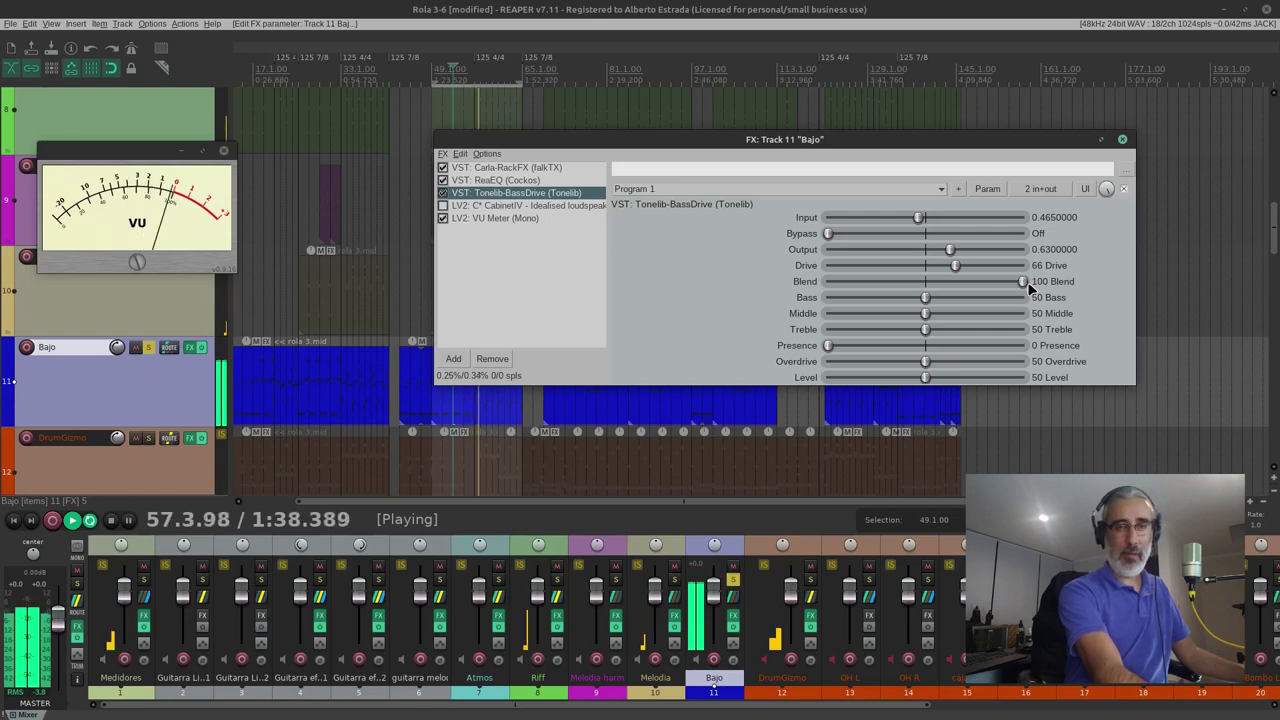
left_click_drag(1030, 289, 805, 293)
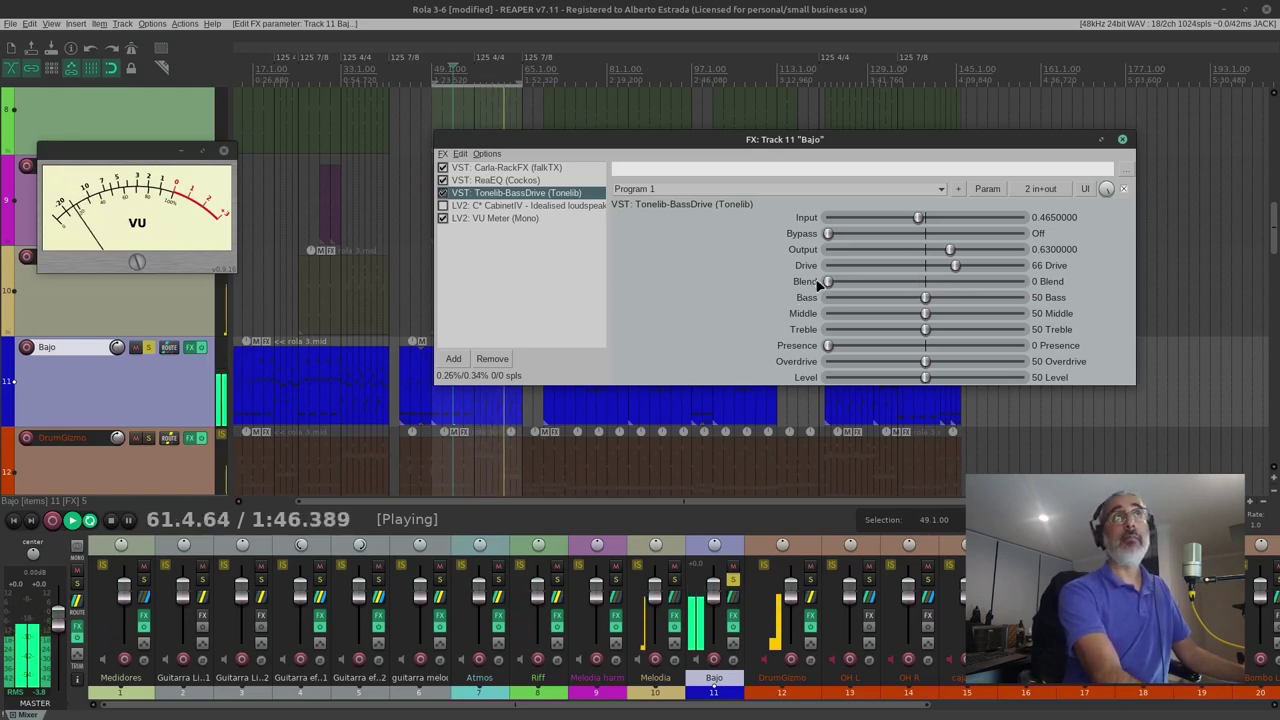
left_click_drag(828, 281, 1030, 299)
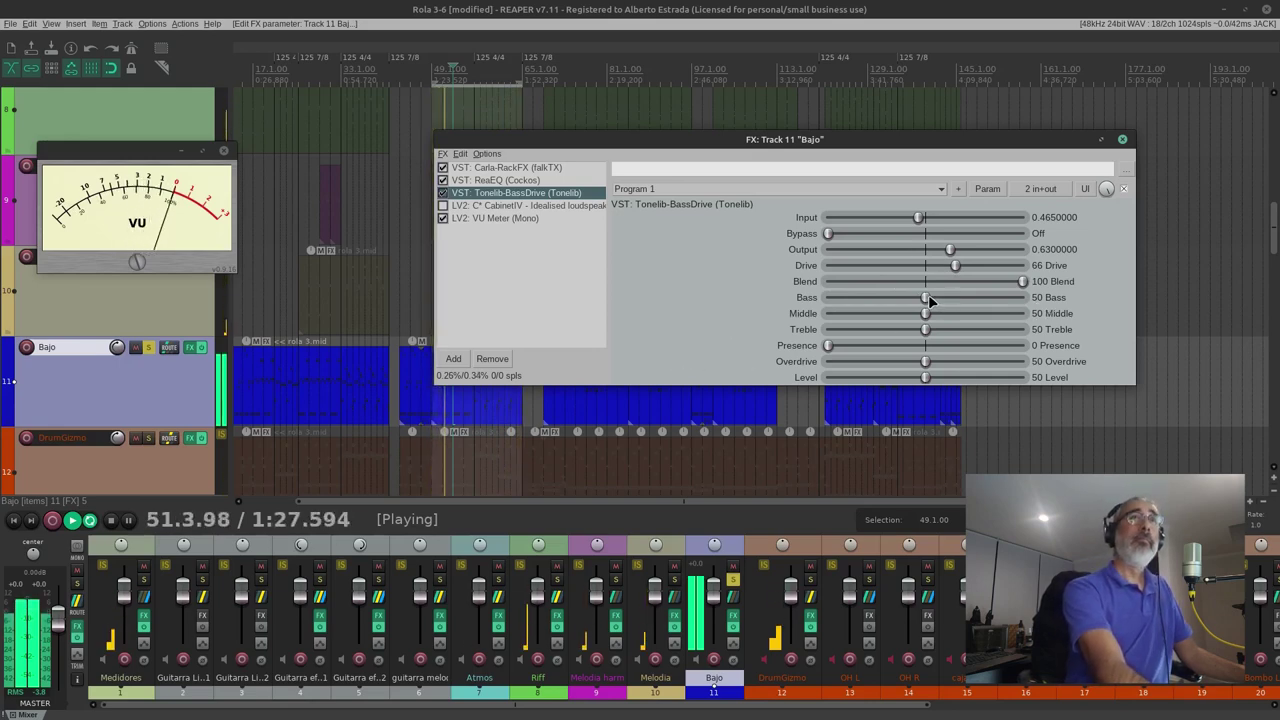
Set Tonelib-BassDrive's tone controls to Bass 68, Middle 53, Treble 57 and Presence 65, and stop playback.
left_click_drag(929, 300, 969, 312)
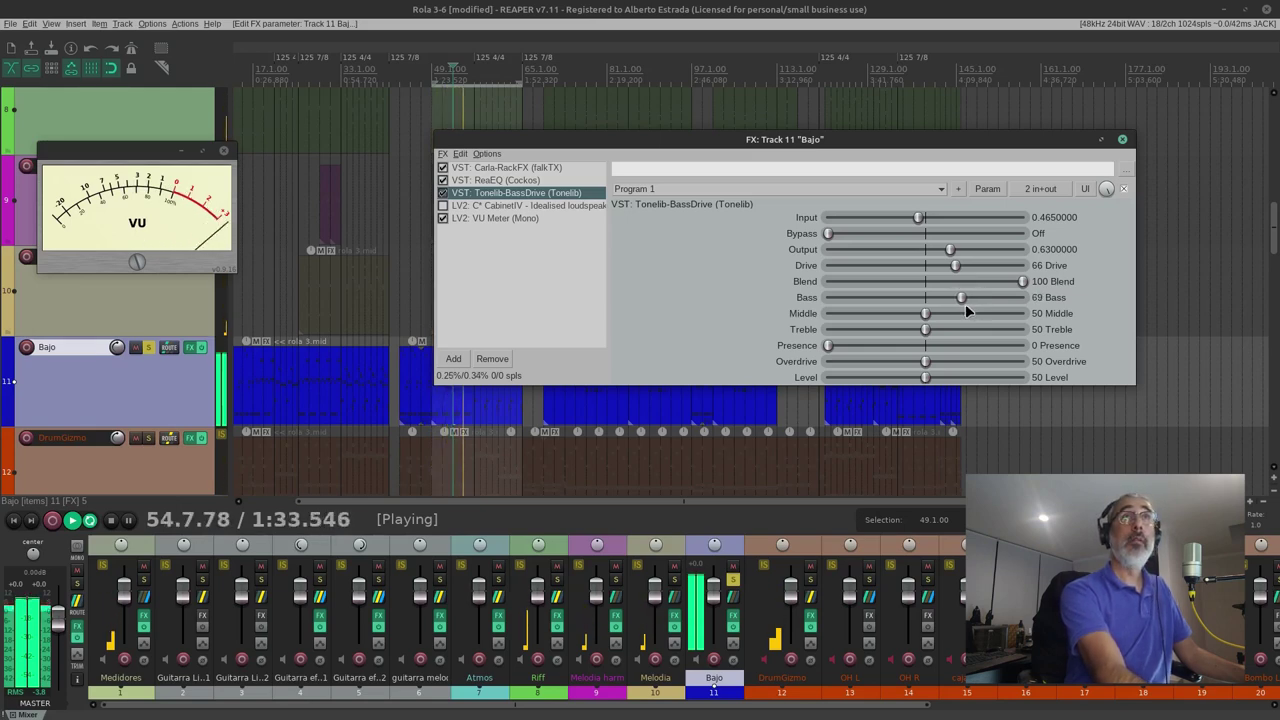
left_click_drag(967, 312, 932, 322)
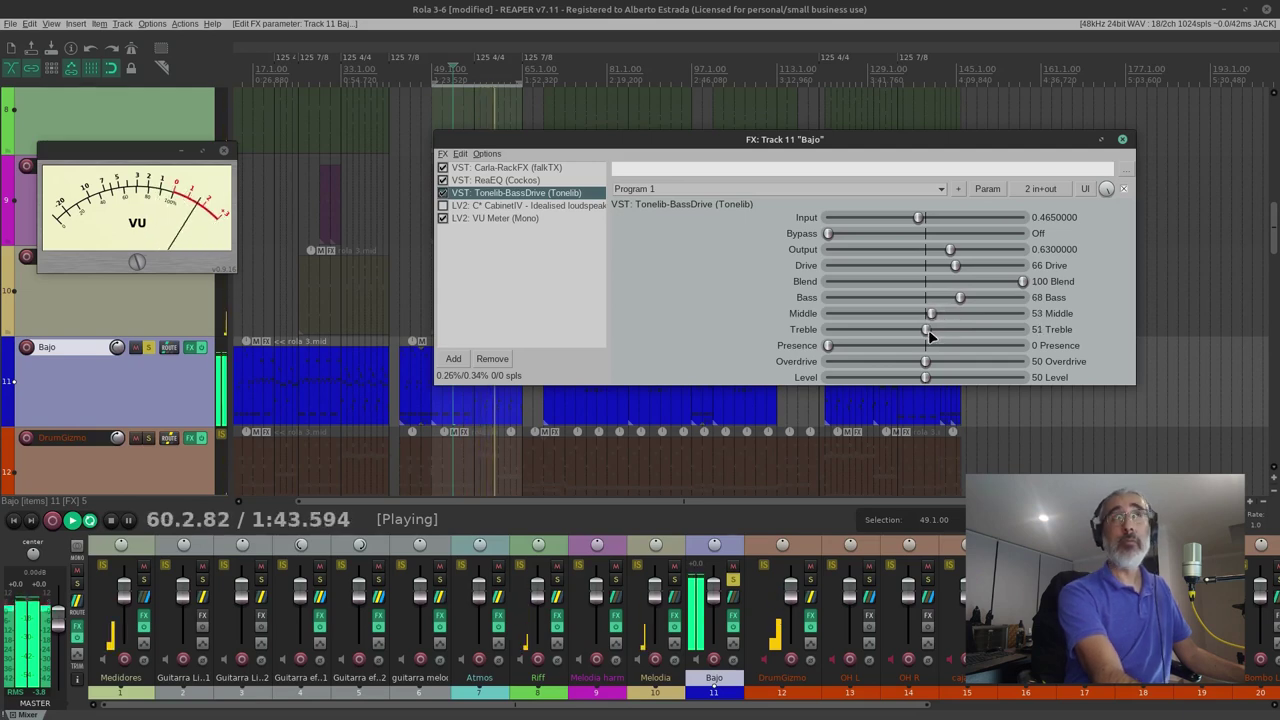
left_click_drag(927, 330, 940, 357)
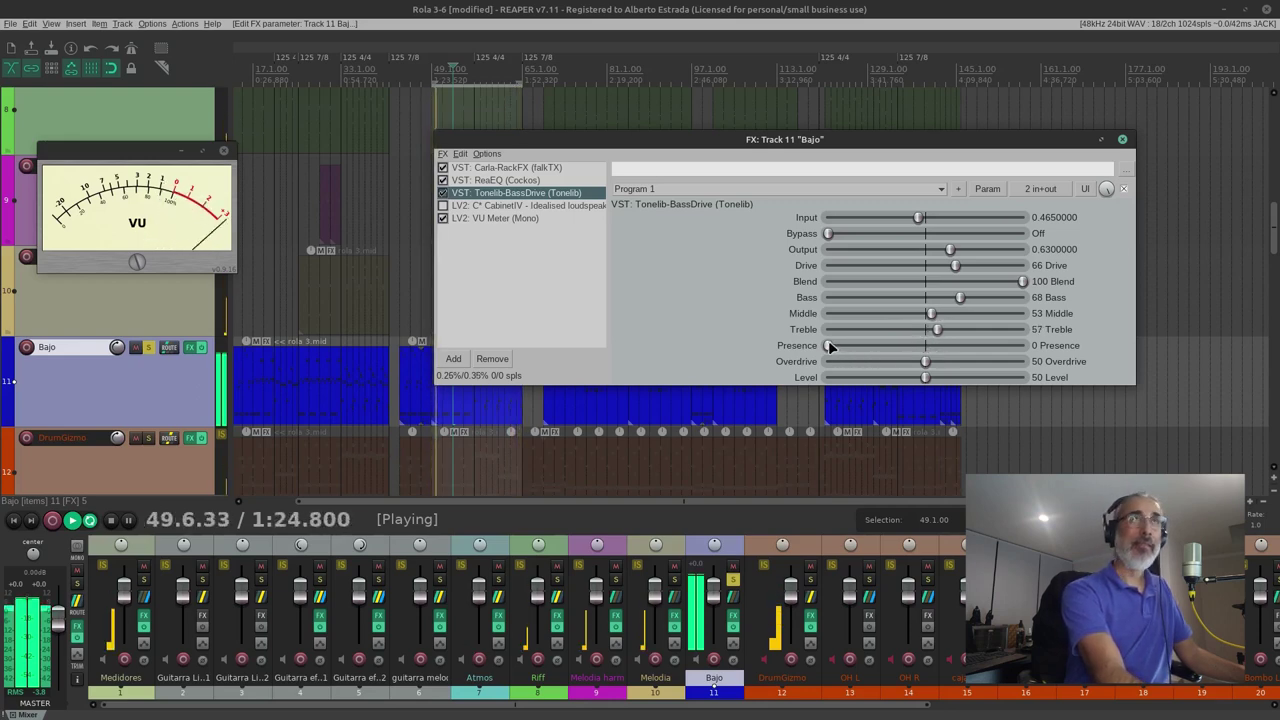
left_click_drag(842, 349, 956, 367)
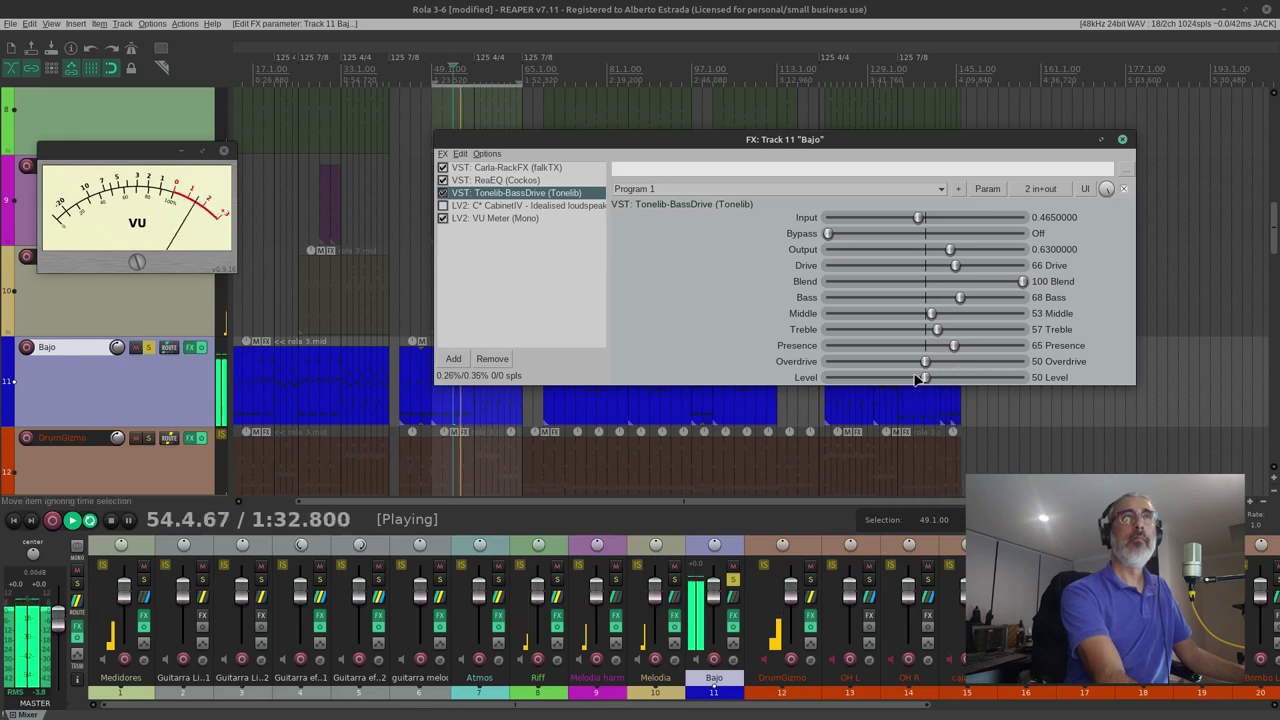
left_click(111, 520)
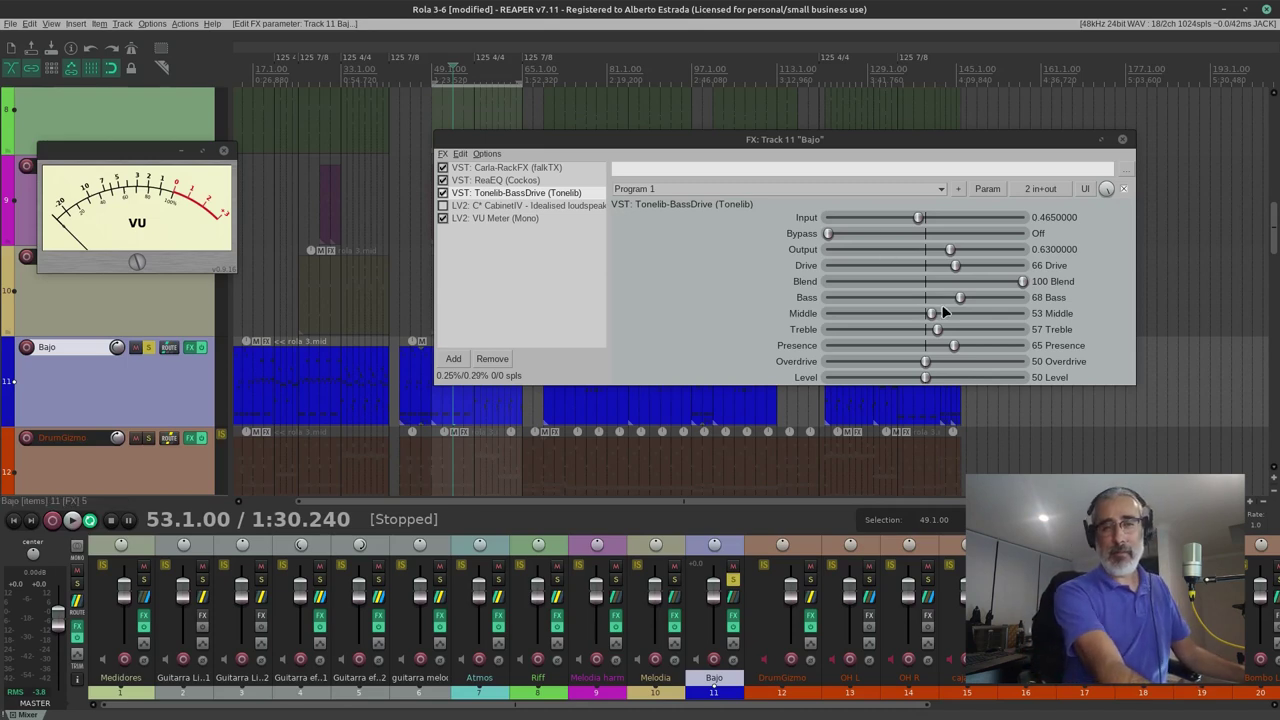
Play the loop and lower Tonelib-BassDrive's Output to 0.533 while watching the VU meter.
left_click(72, 521)
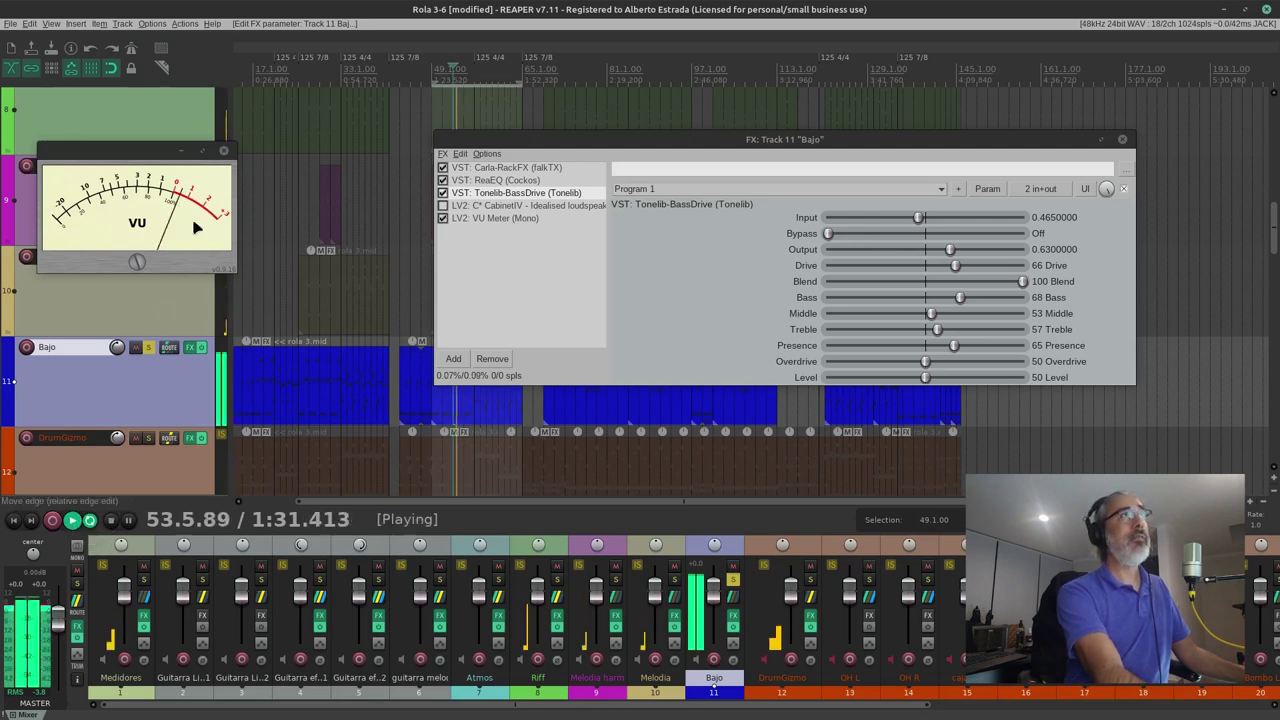
left_click_drag(946, 247, 936, 254)
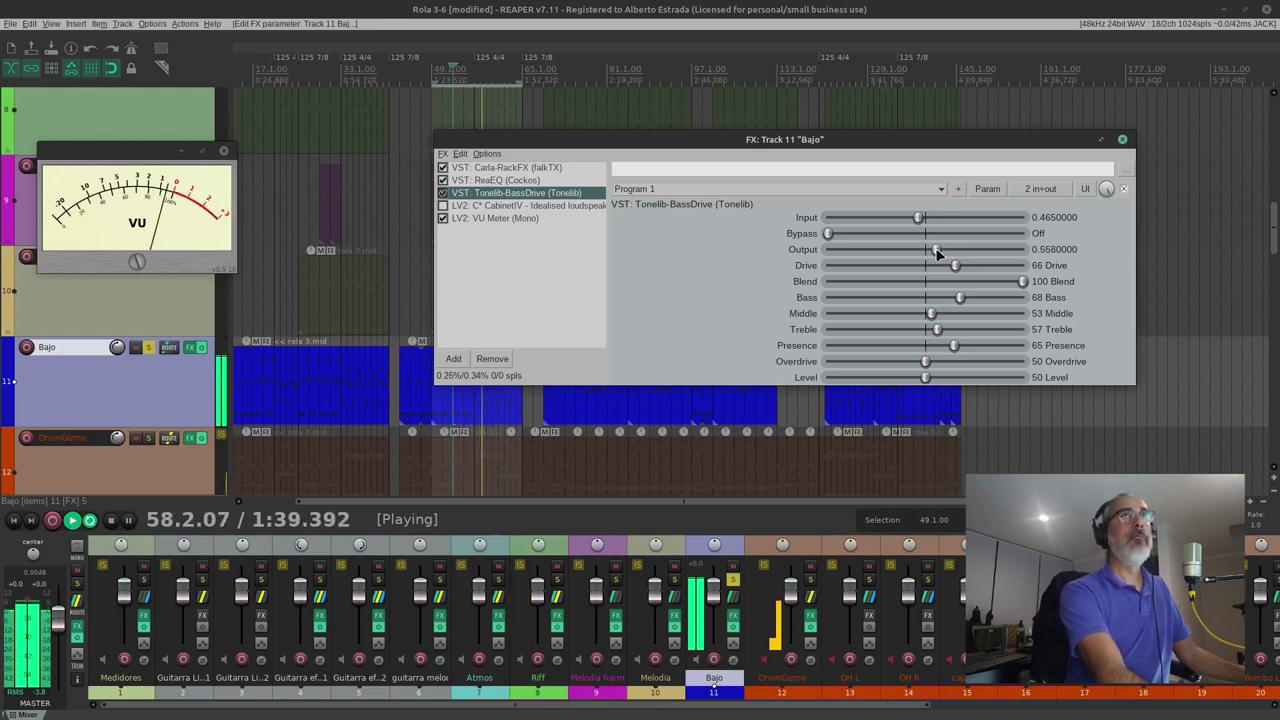
left_click_drag(936, 254, 935, 254)
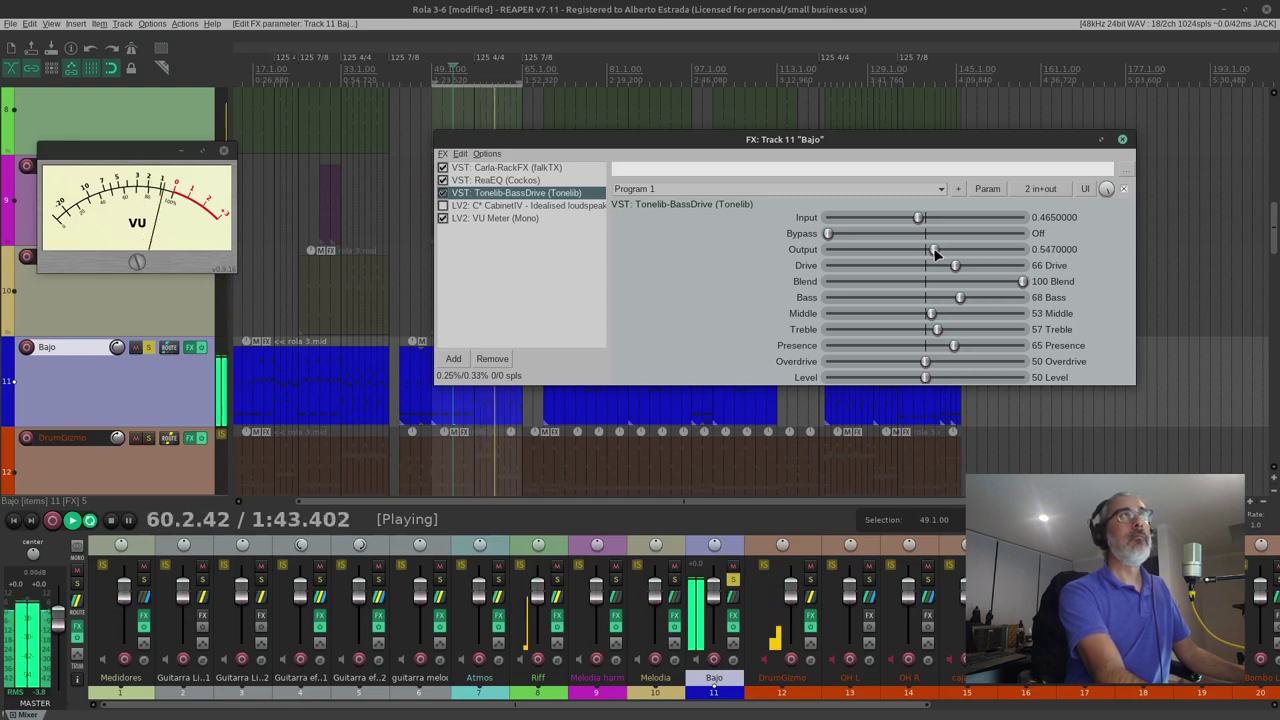
left_click_drag(935, 254, 931, 254)
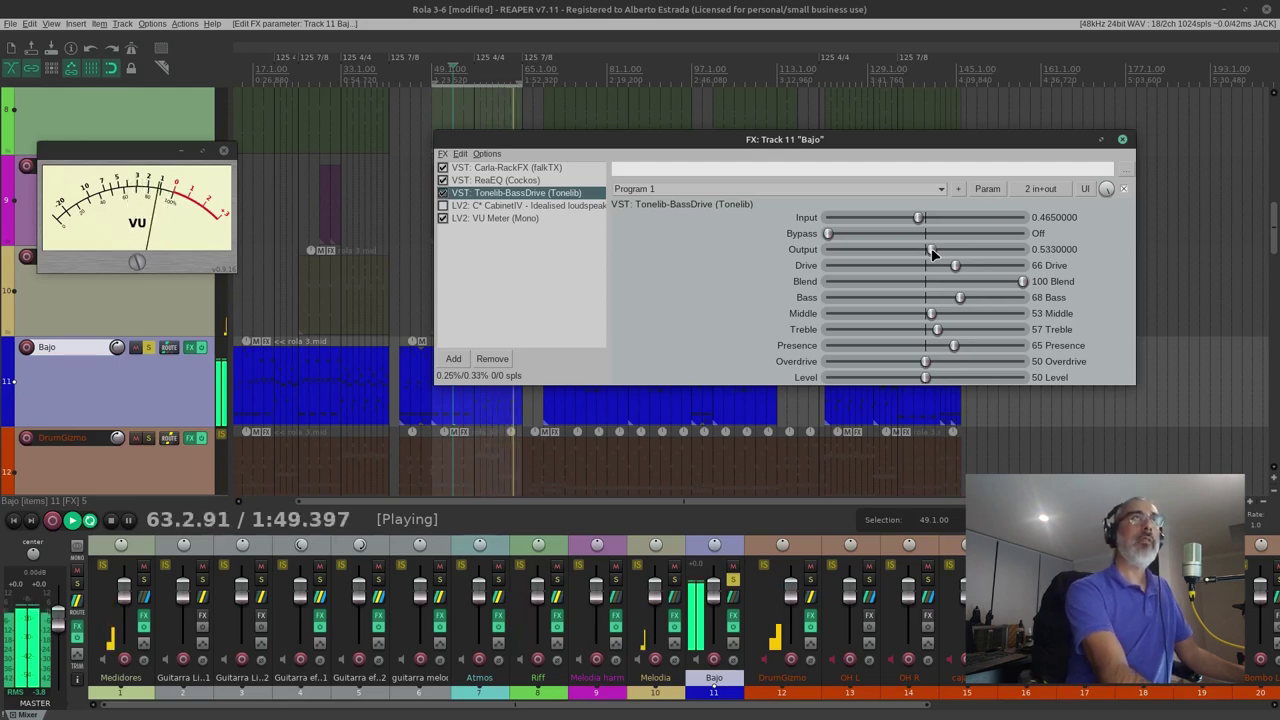
Bypass and re-enable Tonelib-BassDrive during playback to compare levels and tone, and stop playback.
left_click(444, 192)
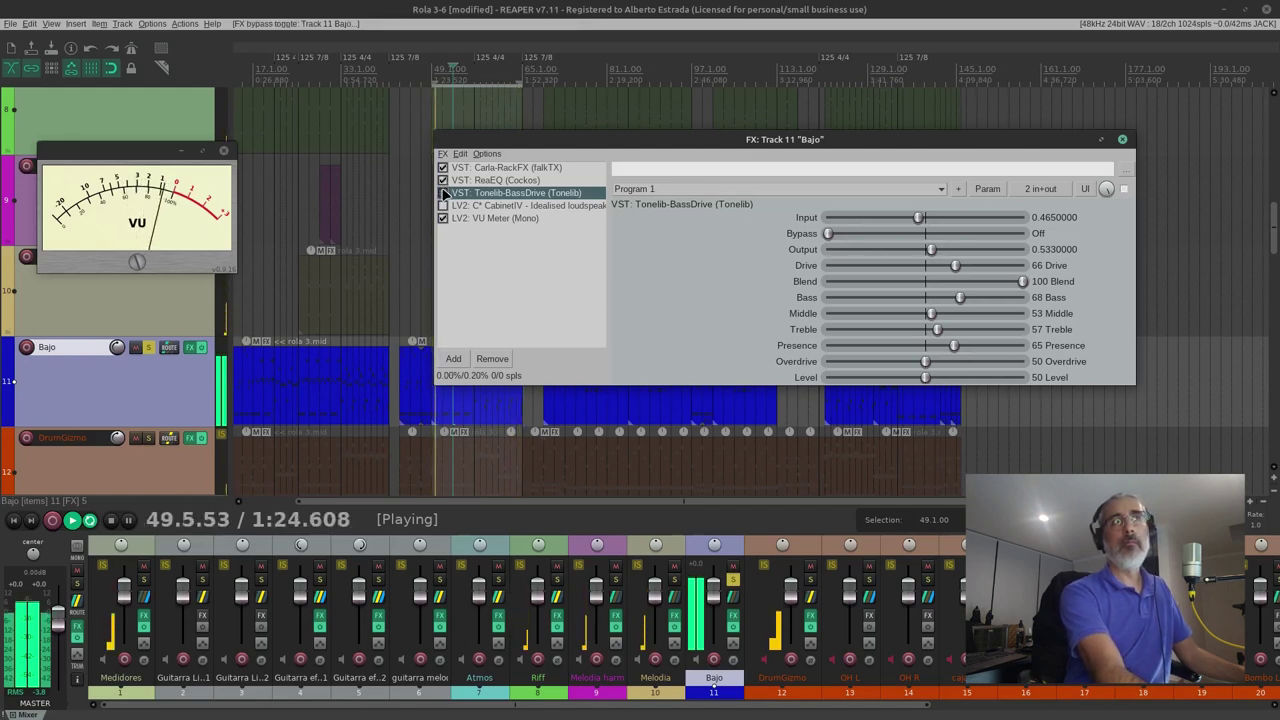
left_click(444, 192)
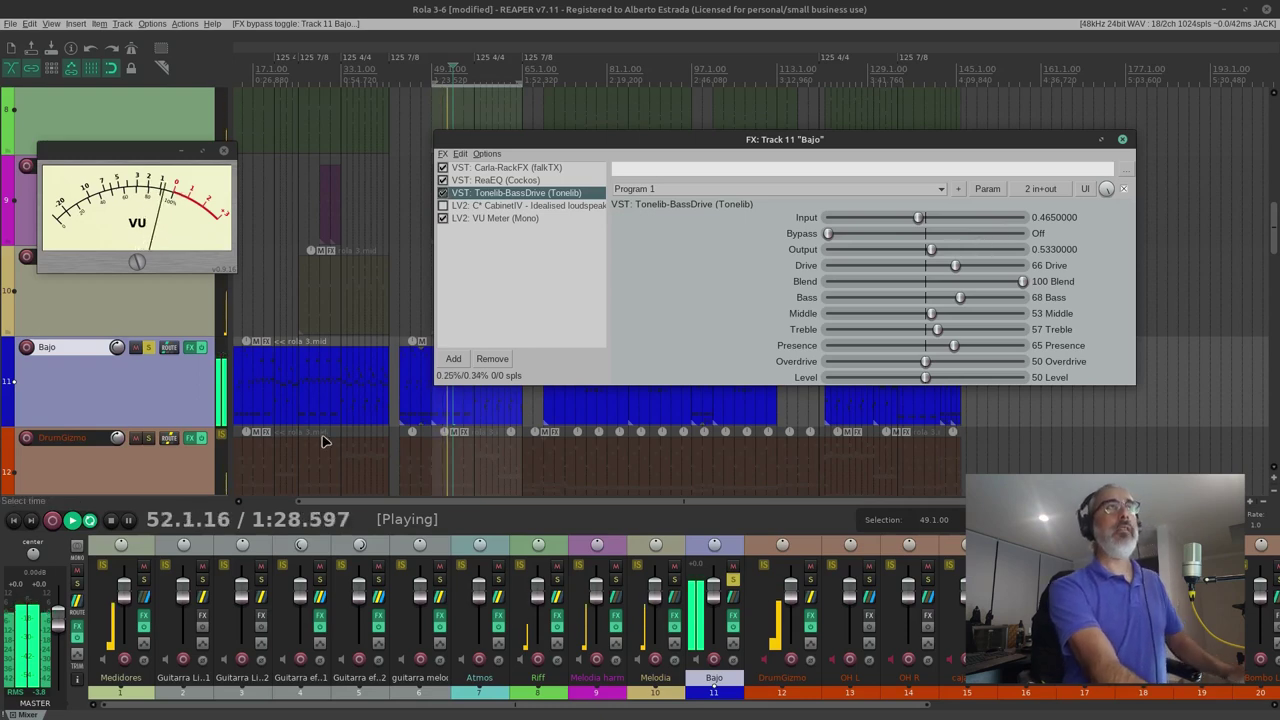
left_click(110, 520)
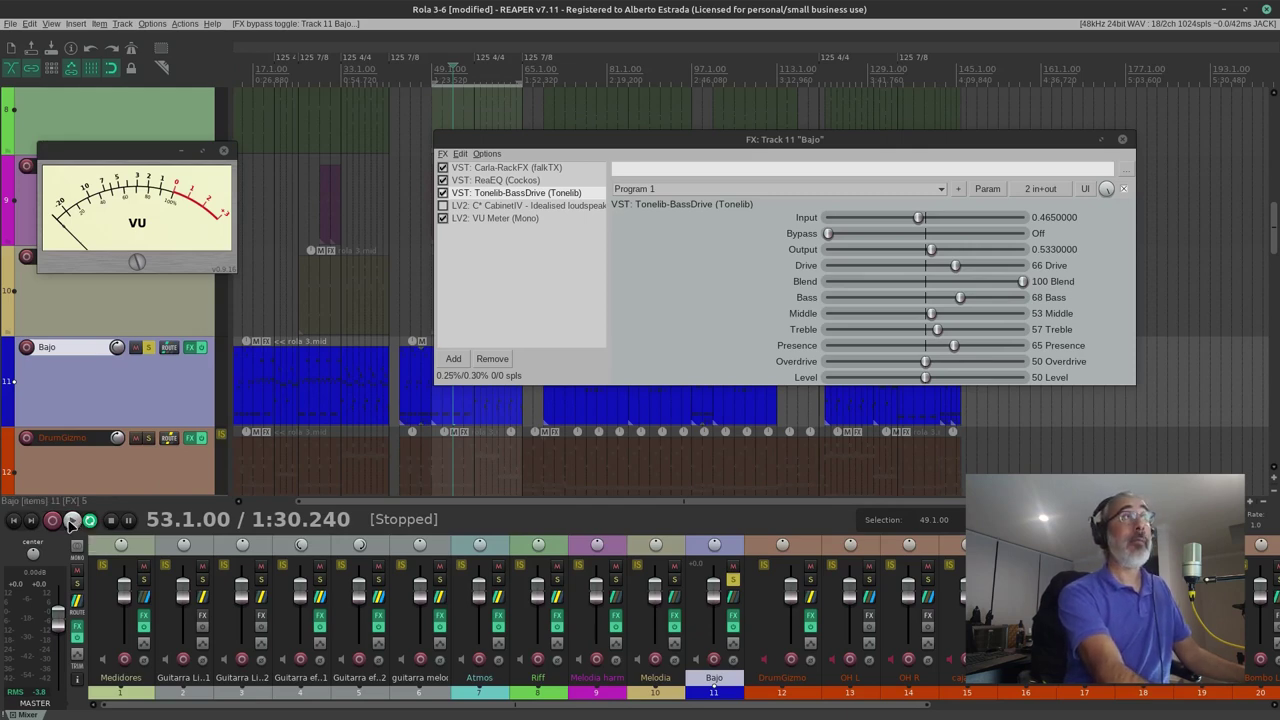
Play the loop, raise Tonelib-BassDrive's Overdrive to 86, compensate by lowering Output to 0.357, and stop playback.
left_click(72, 522)
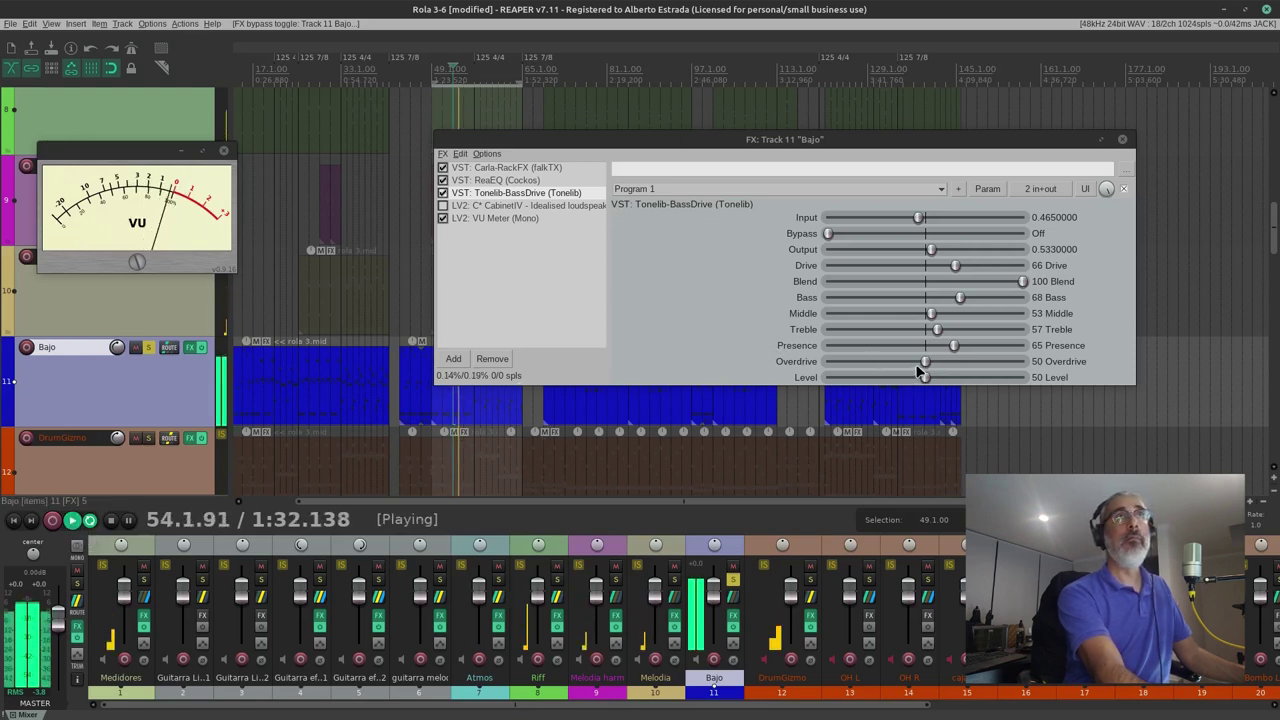
left_click_drag(925, 362, 995, 370)
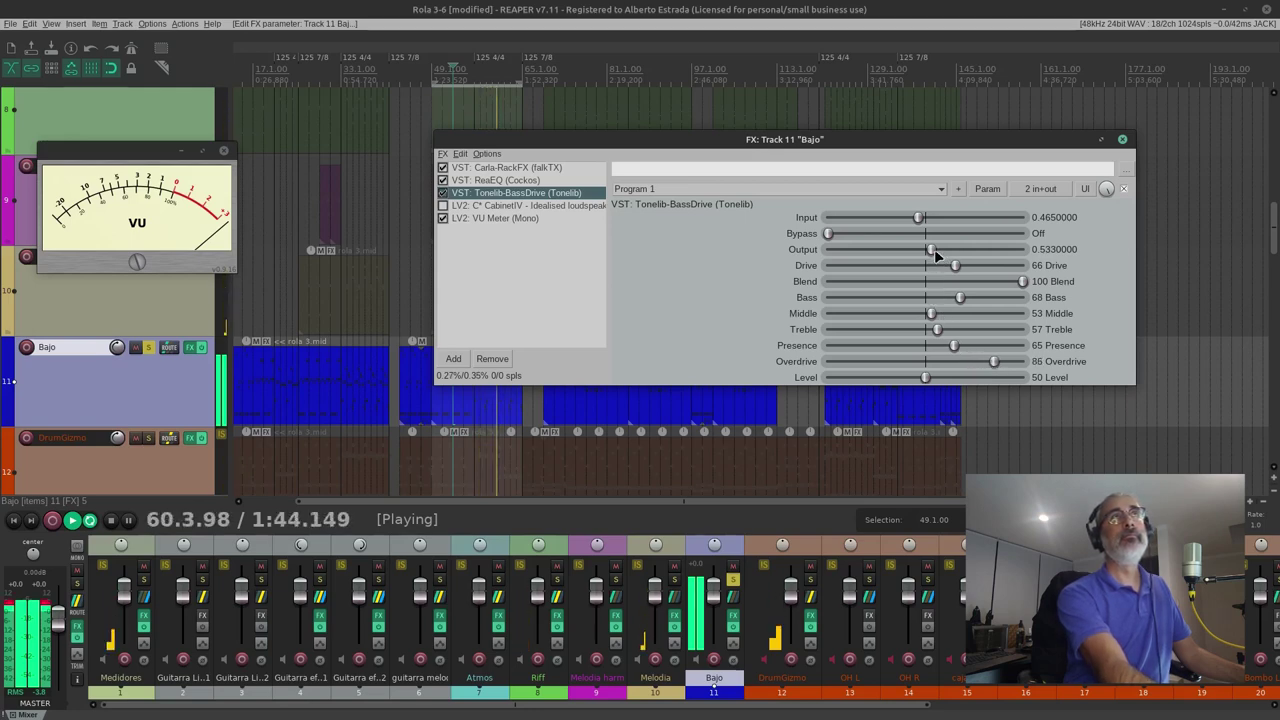
left_click_drag(926, 255, 903, 255)
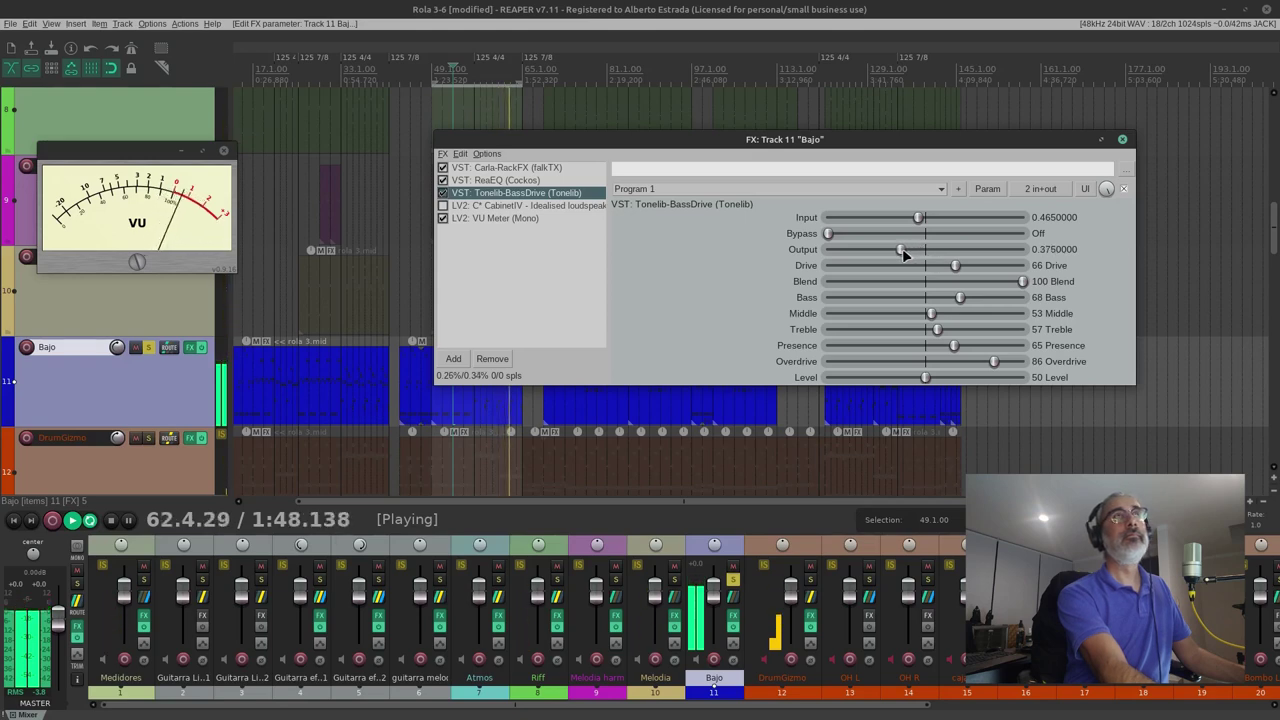
left_click_drag(903, 255, 898, 255)
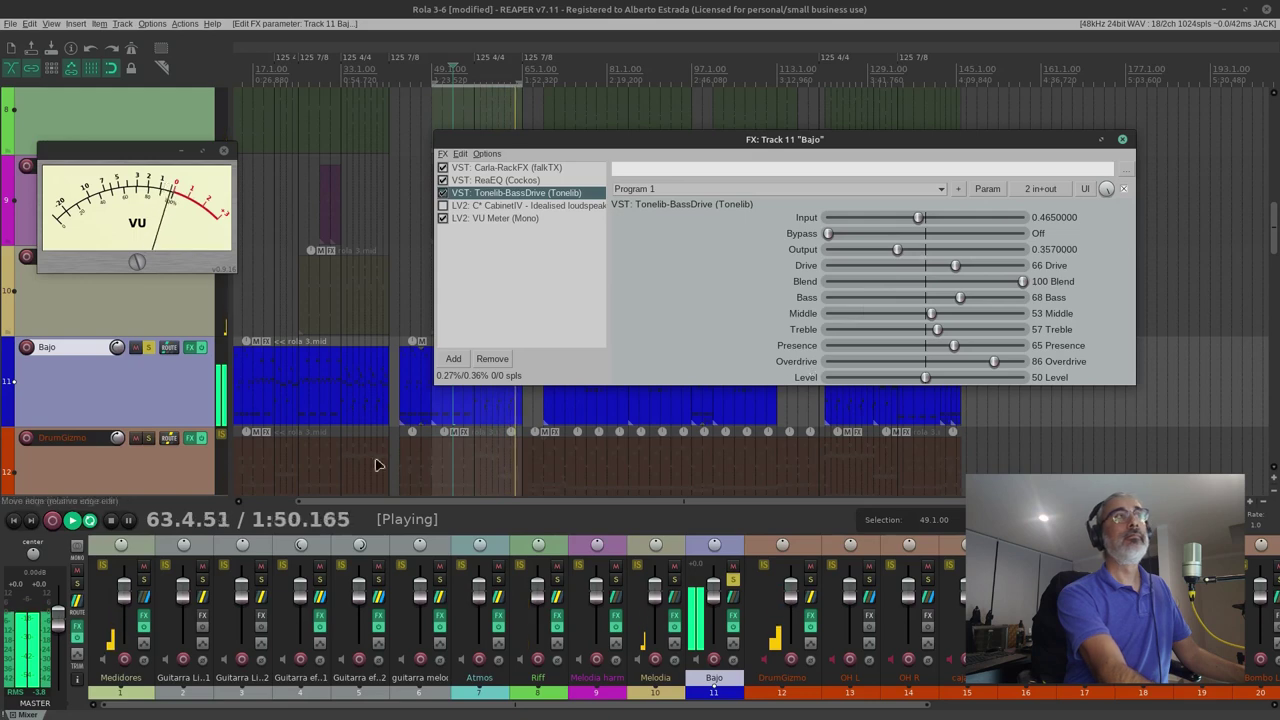
left_click(110, 519)
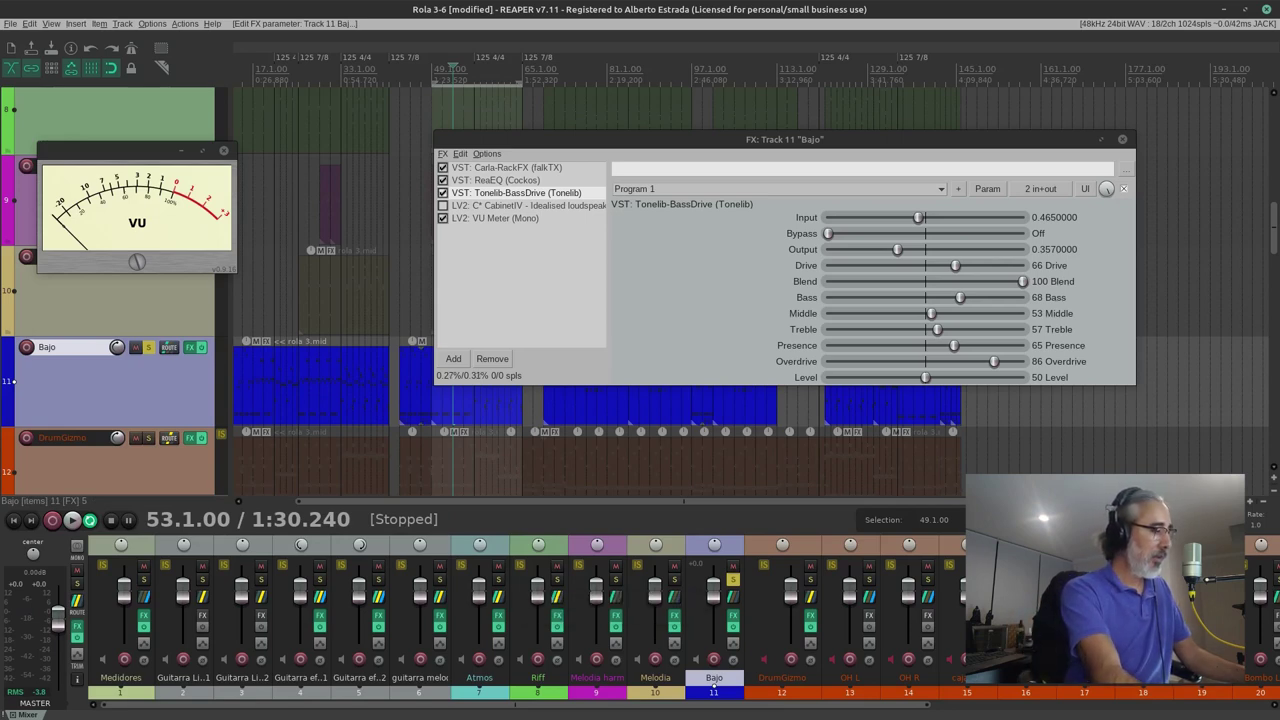
Play the loop, raise Tonelib-BassDrive's Level to 72, lower its Output to 0.305 to compensate, and stop playback.
left_click(72, 520)
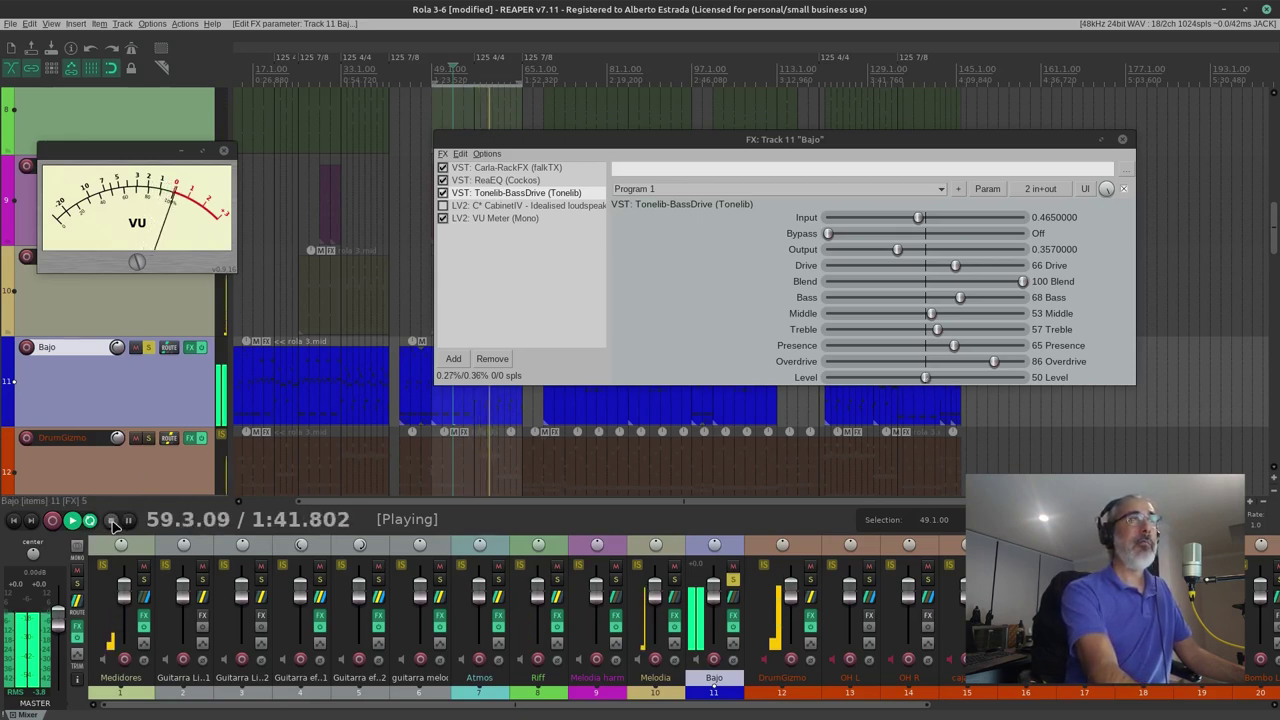
key("space")
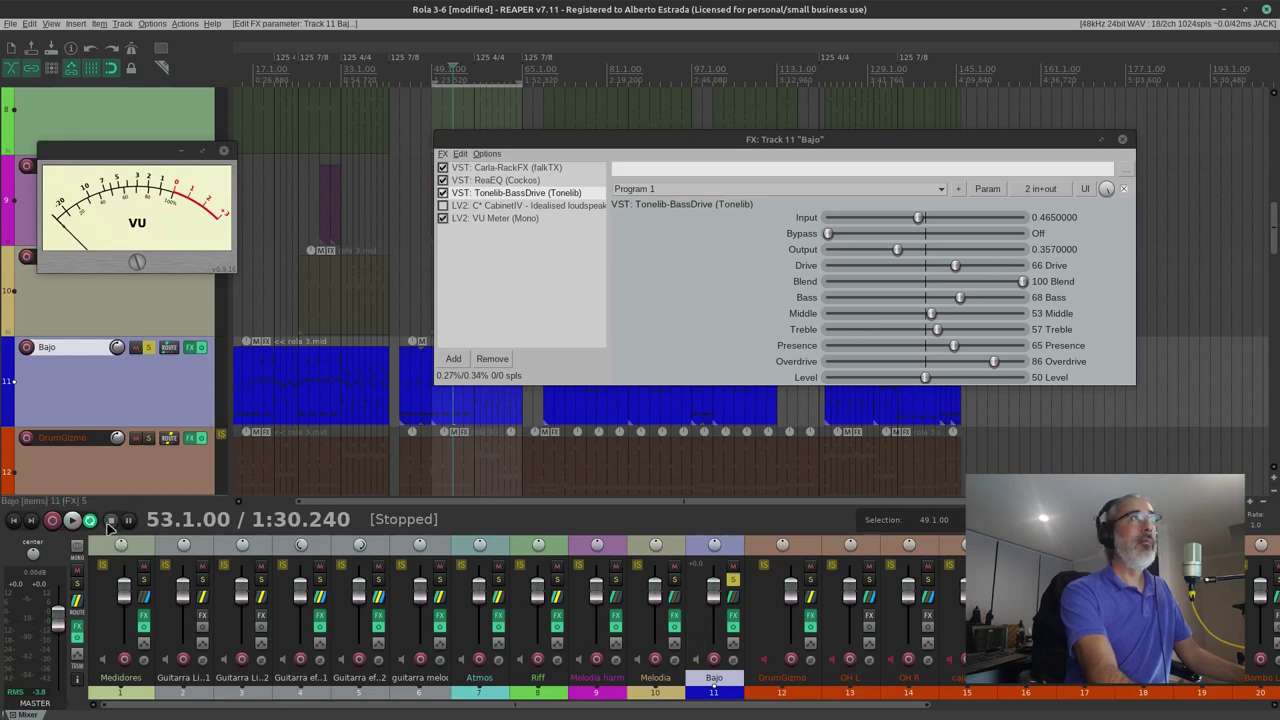
left_click(72, 519)
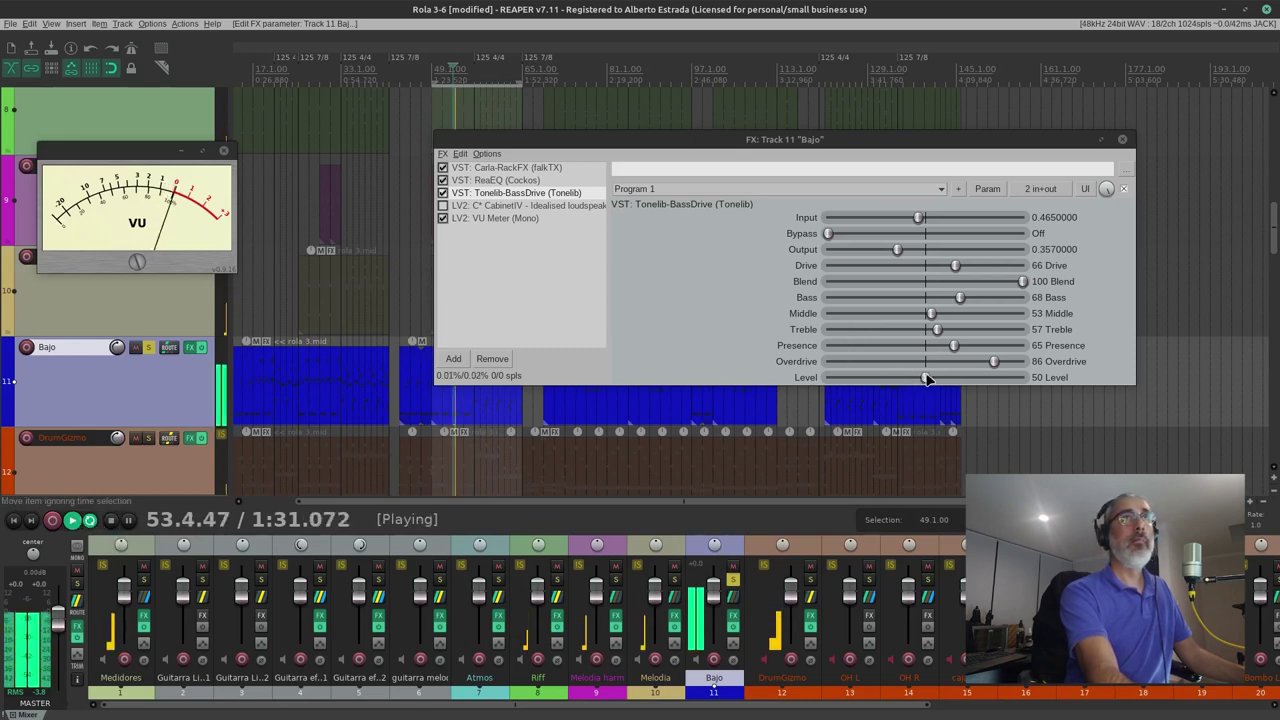
left_click_drag(926, 381, 966, 391)
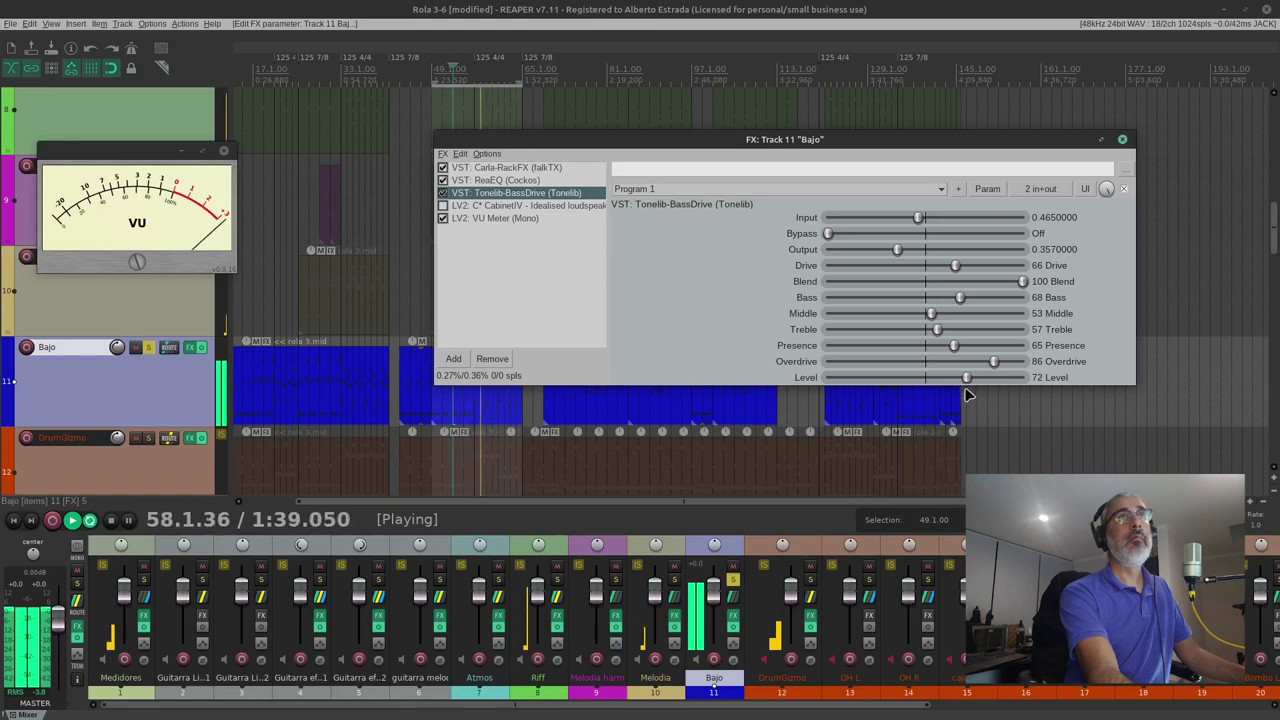
left_click_drag(895, 252, 888, 258)
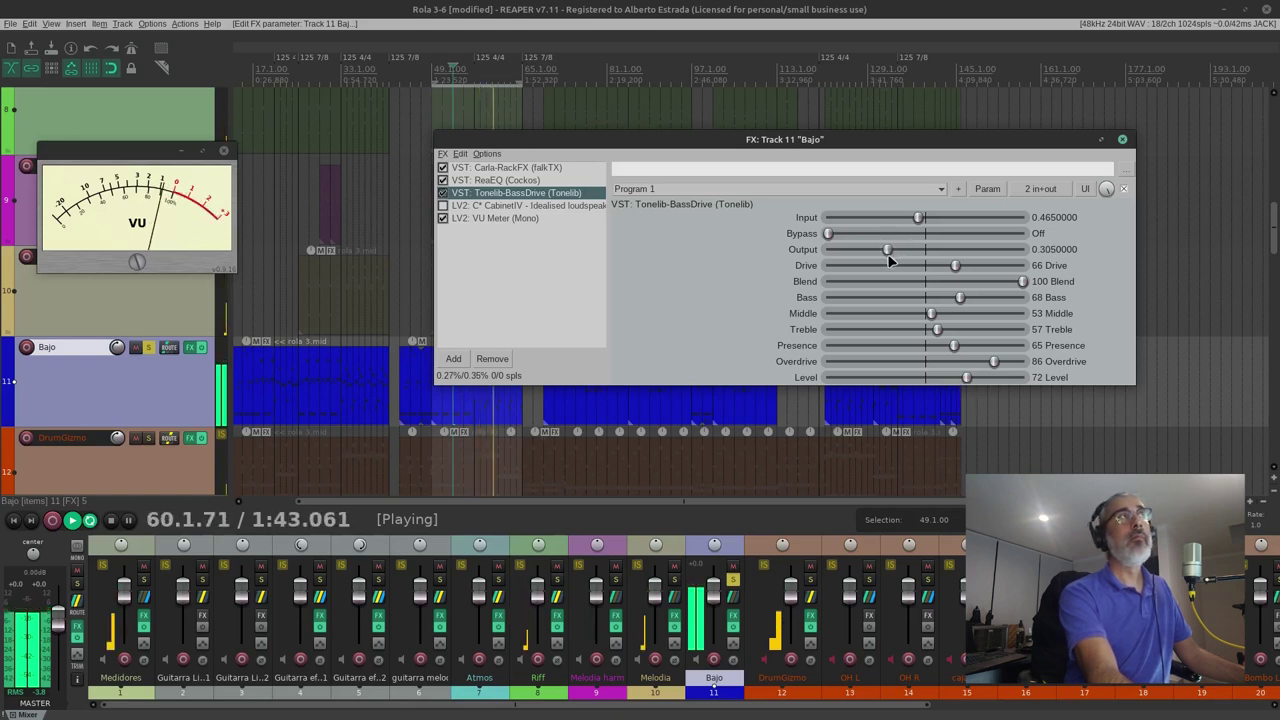
left_click(113, 519)
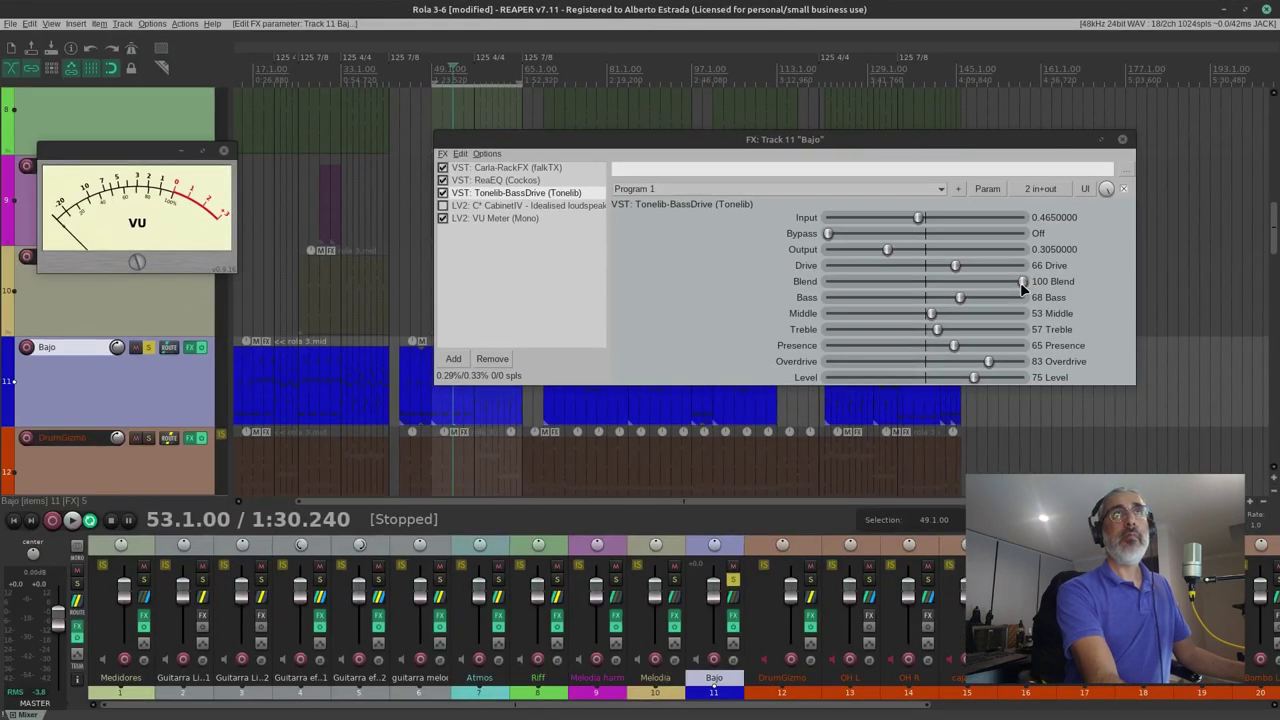
Drop Tonelib-BassDrive's Blend to 0, play the loop, and bring Blend up by ear to 10.
left_click(1021, 282)
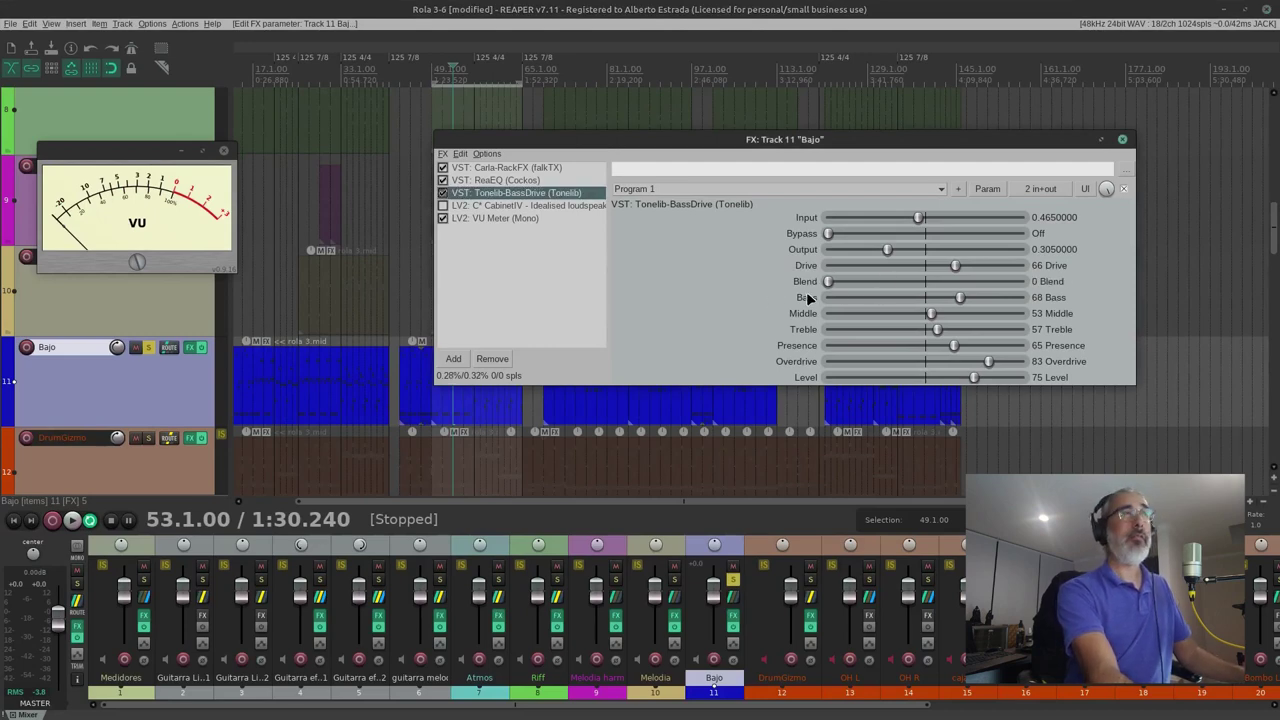
left_click(74, 519)
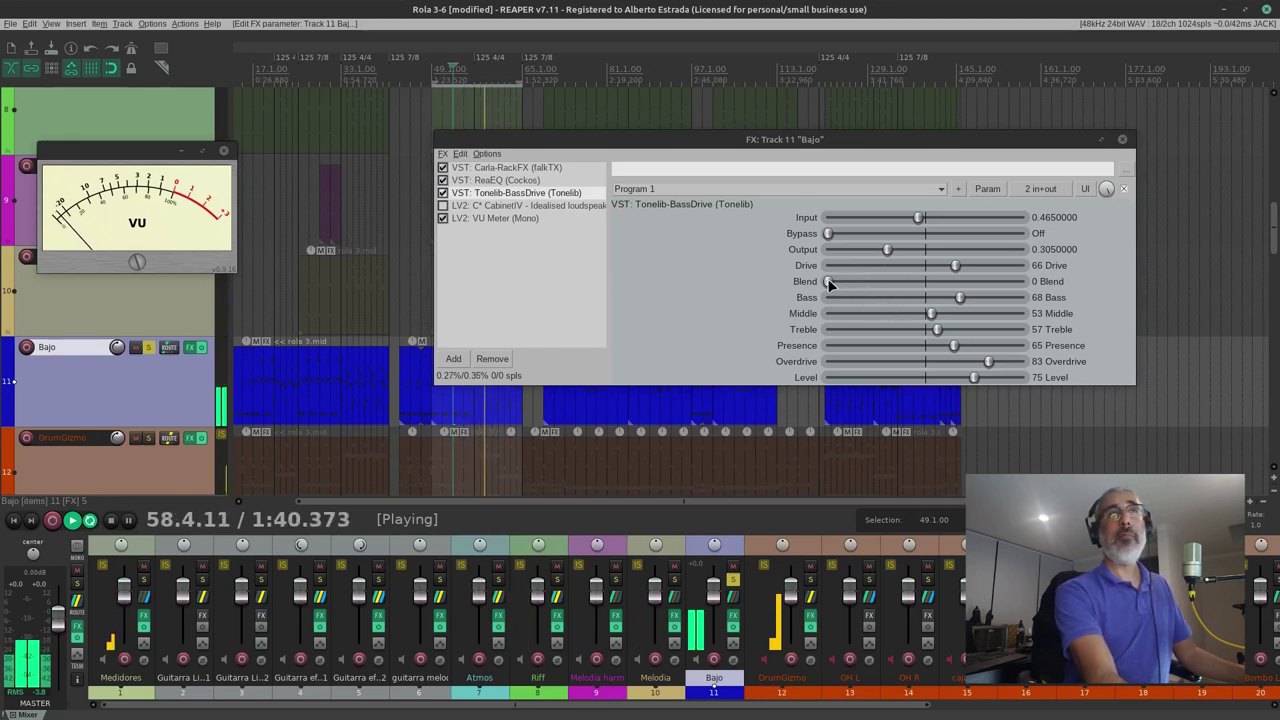
left_click_drag(828, 281, 849, 285)
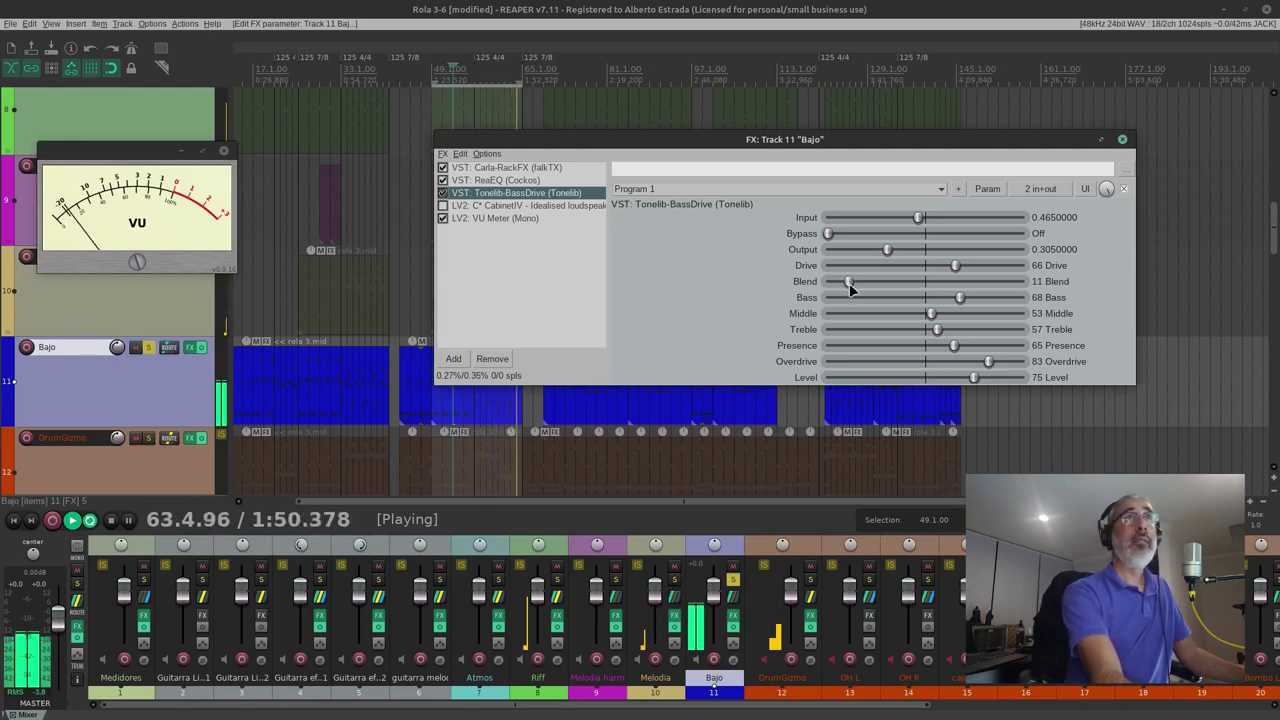
left_click_drag(855, 284, 861, 289)
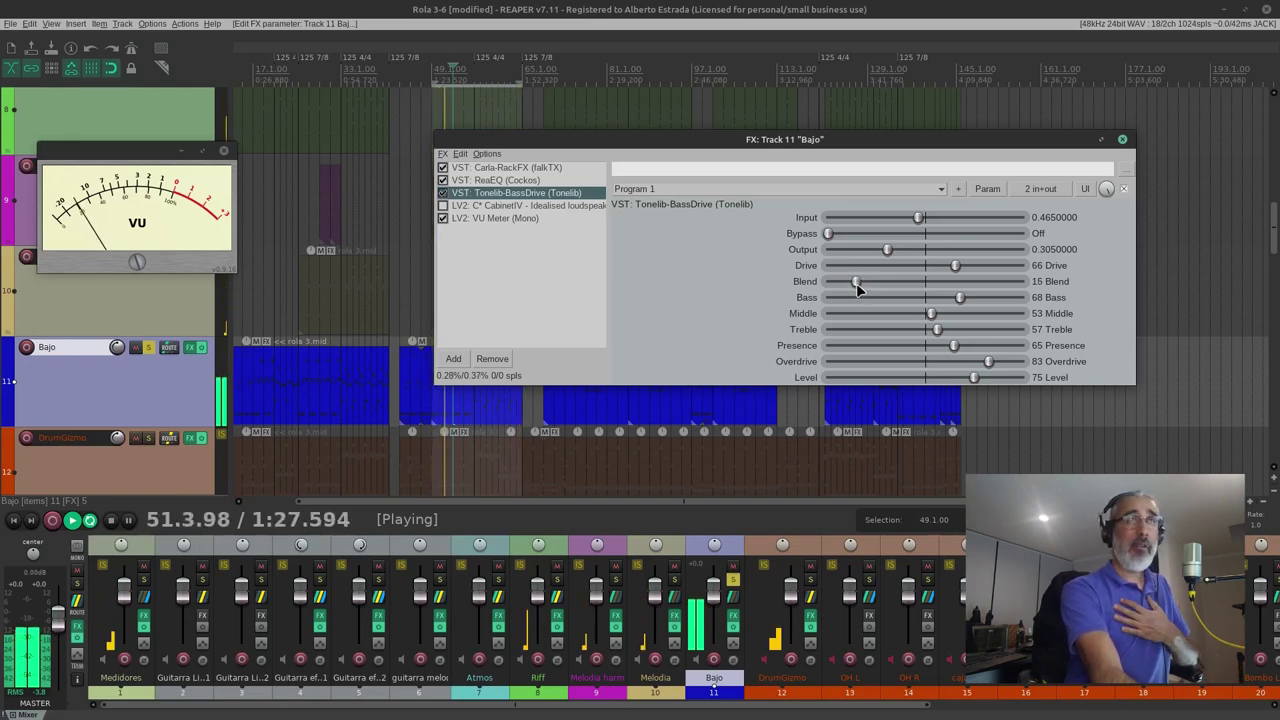
left_click_drag(850, 282, 848, 282)
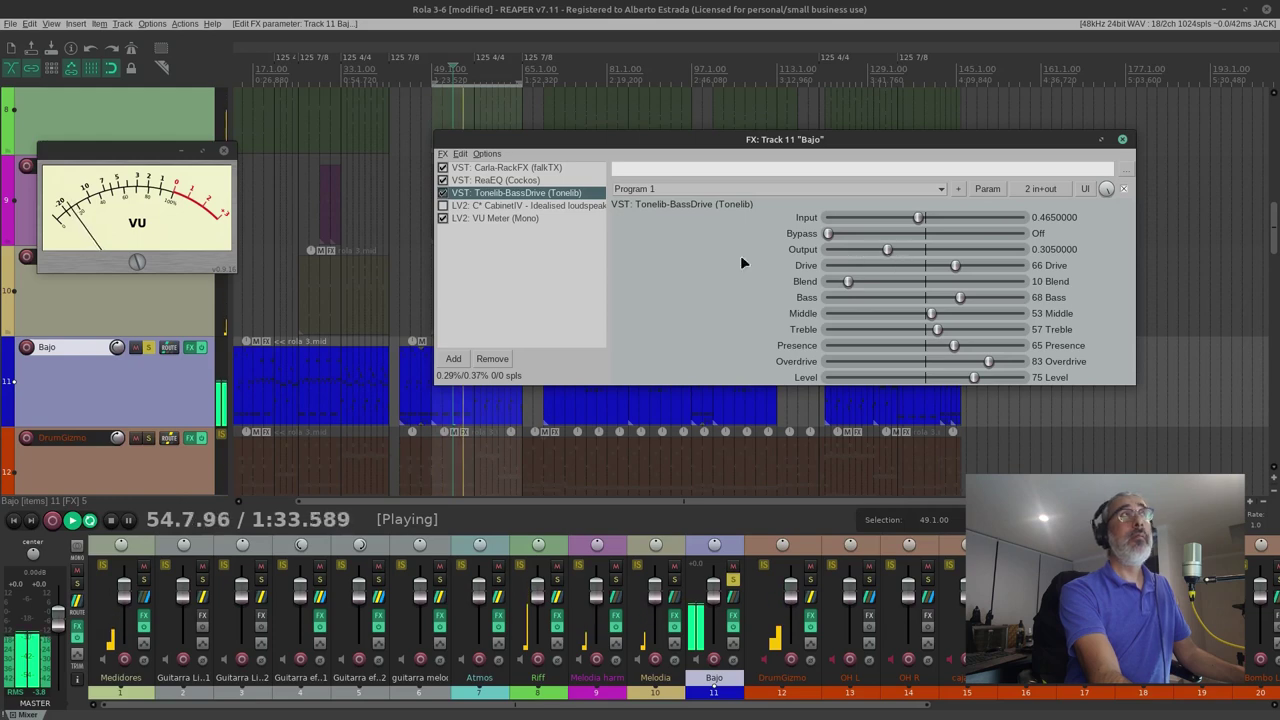
Reduce Tonelib-BassDrive's Overdrive to 76, raise Output to 0.718 while watching the VU meter, and stop playback.
left_click_drag(889, 252, 968, 263)
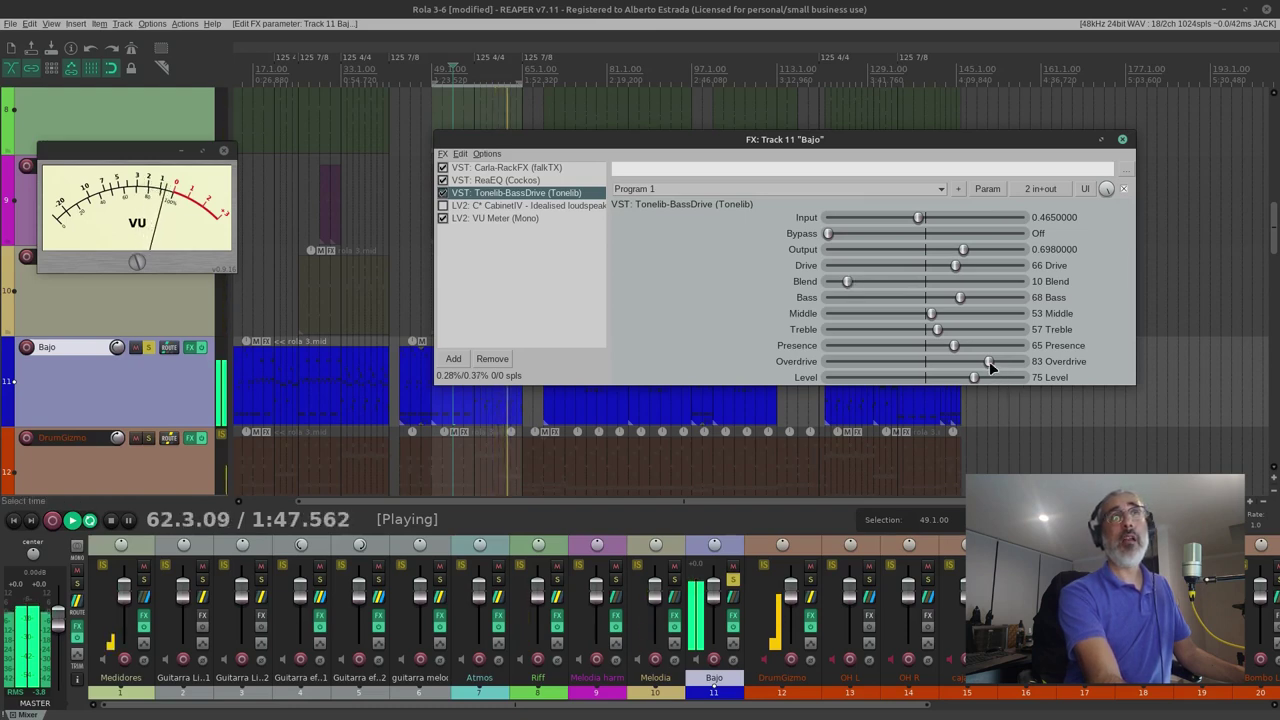
left_click_drag(989, 363, 976, 369)
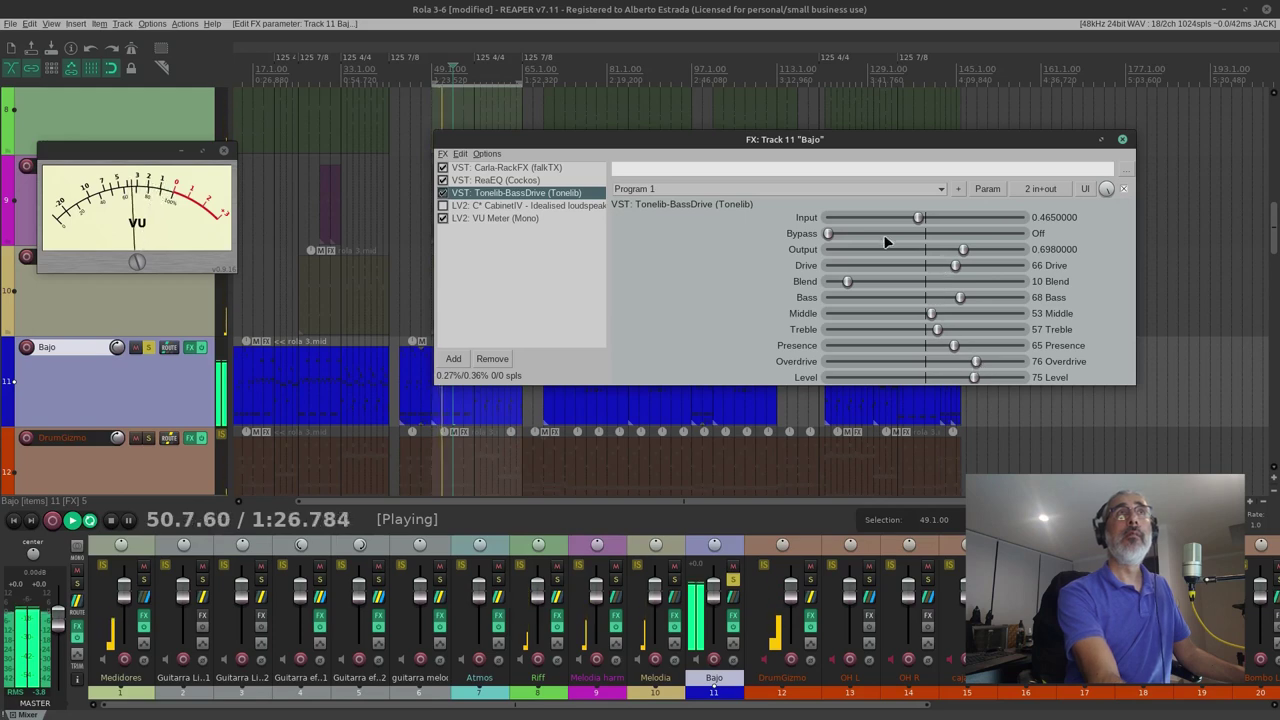
left_click_drag(965, 249, 968, 250)
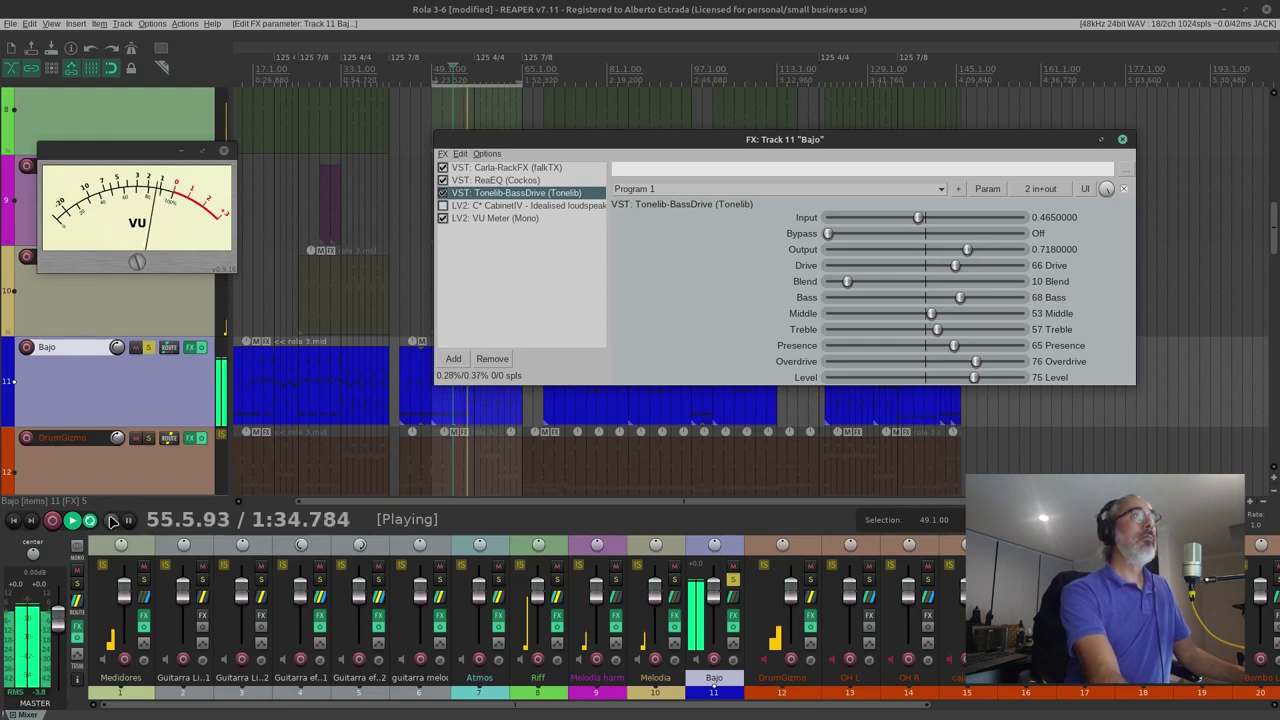
key("space")
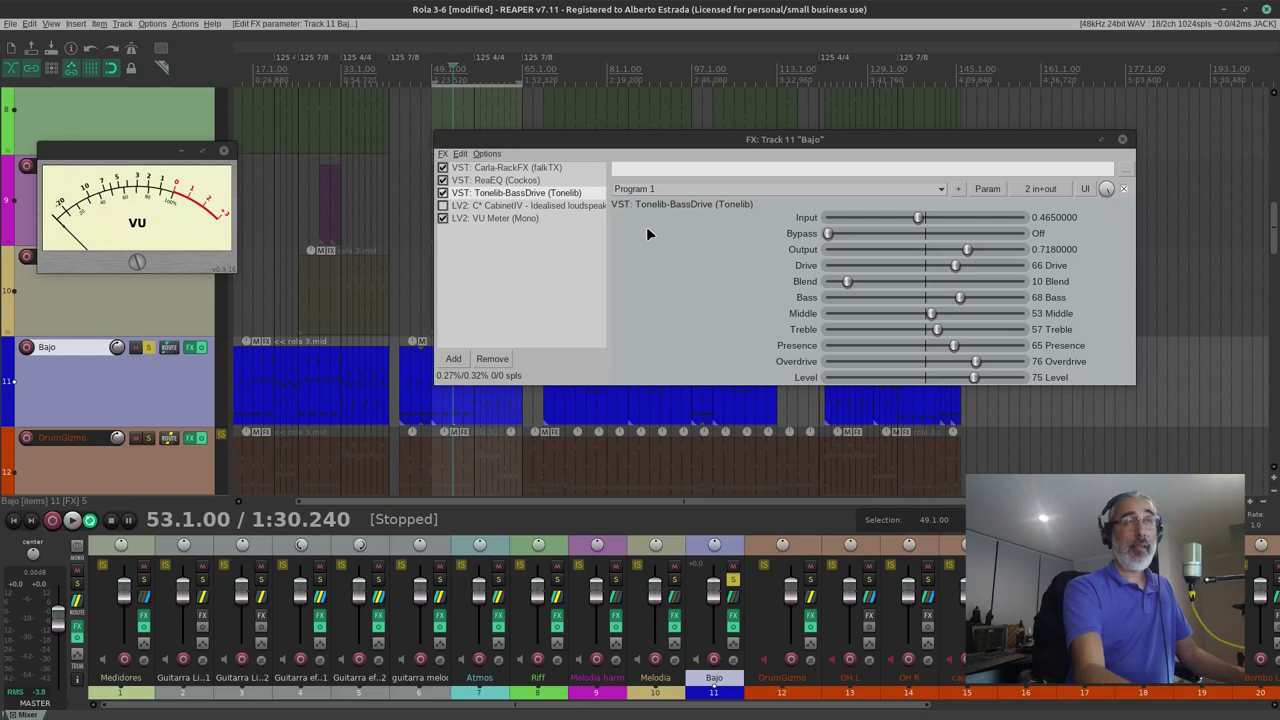
Enable the C* CabinetIV plugin, play the loop, set its Gain to 1.49, and stop playback.
left_click(443, 205)
key("space")
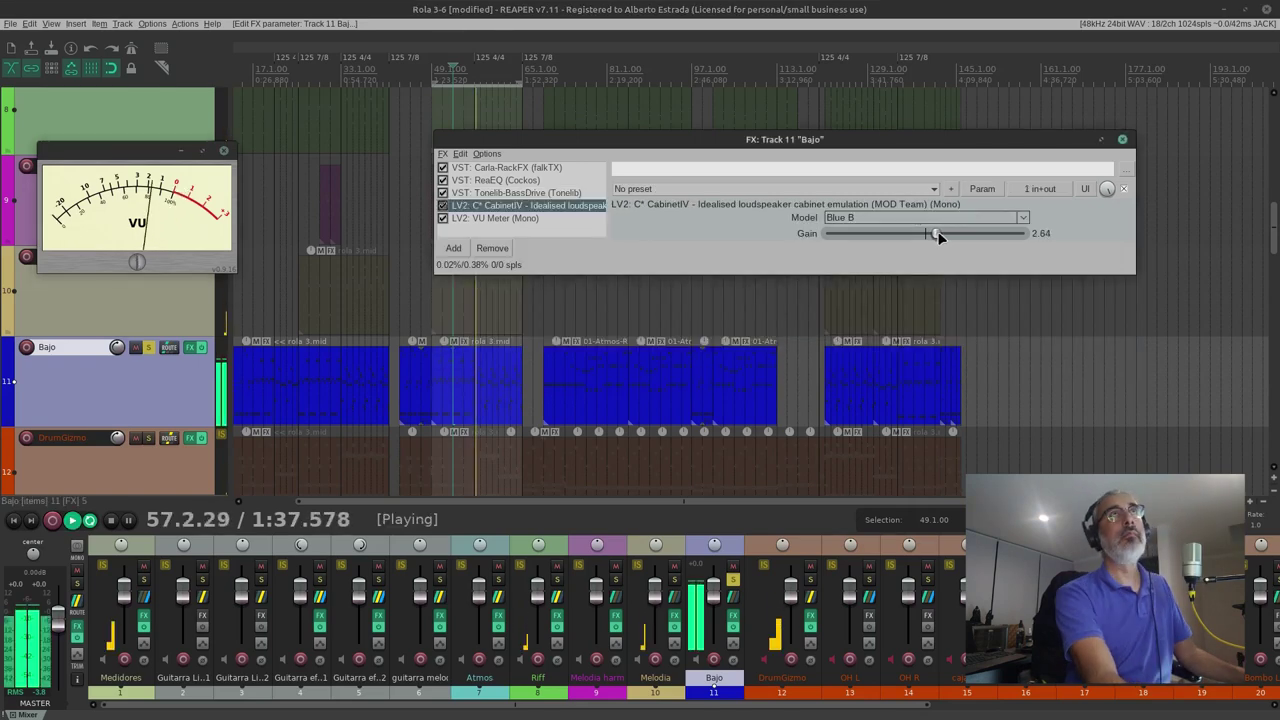
left_click_drag(937, 231, 933, 232)
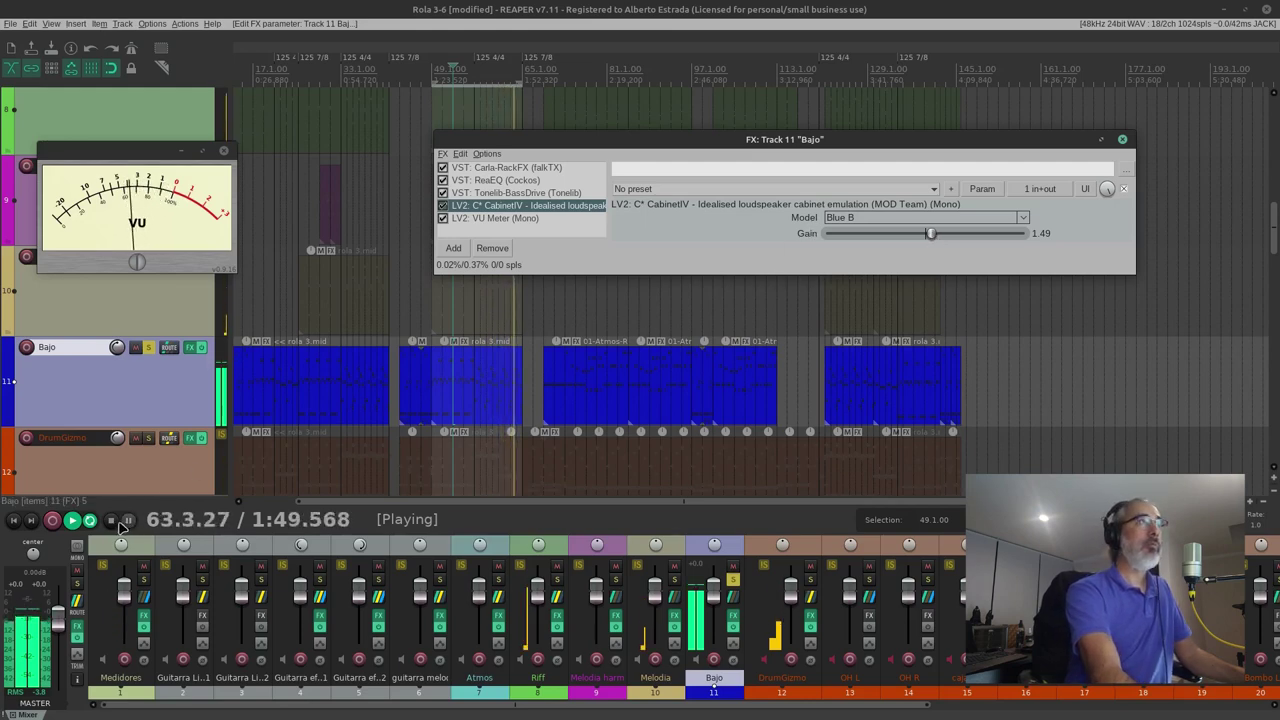
key("space")
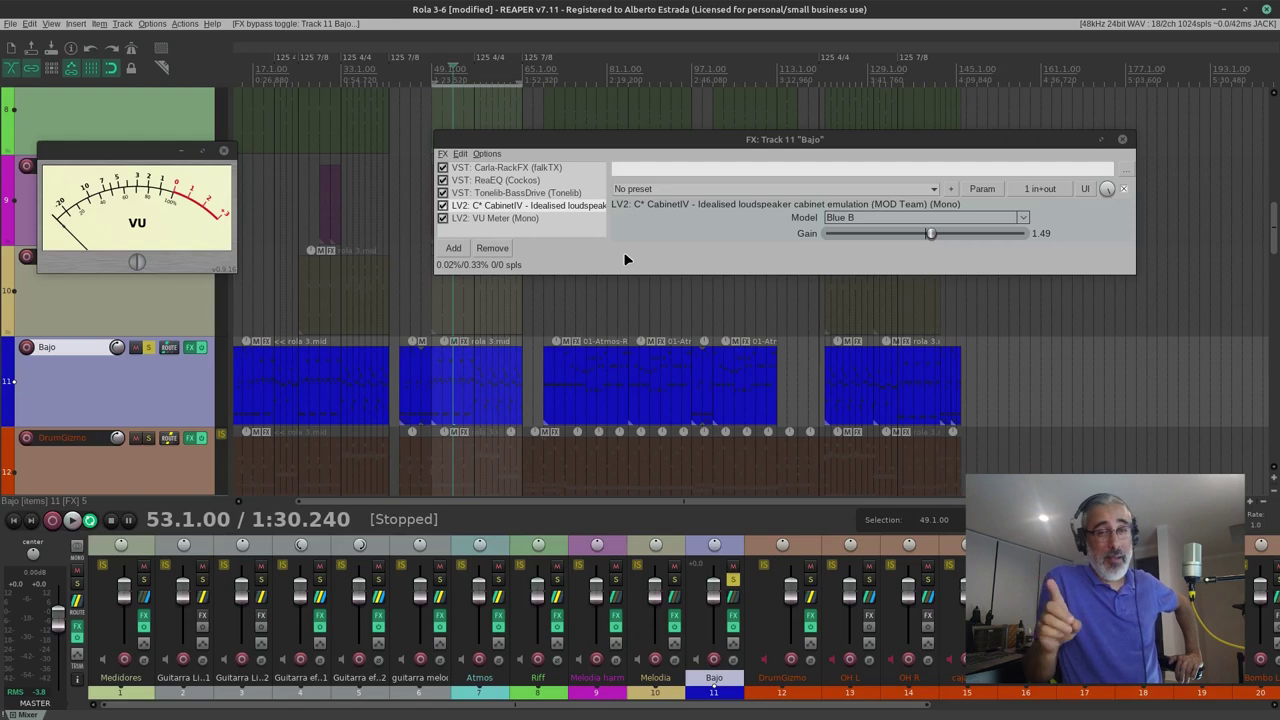